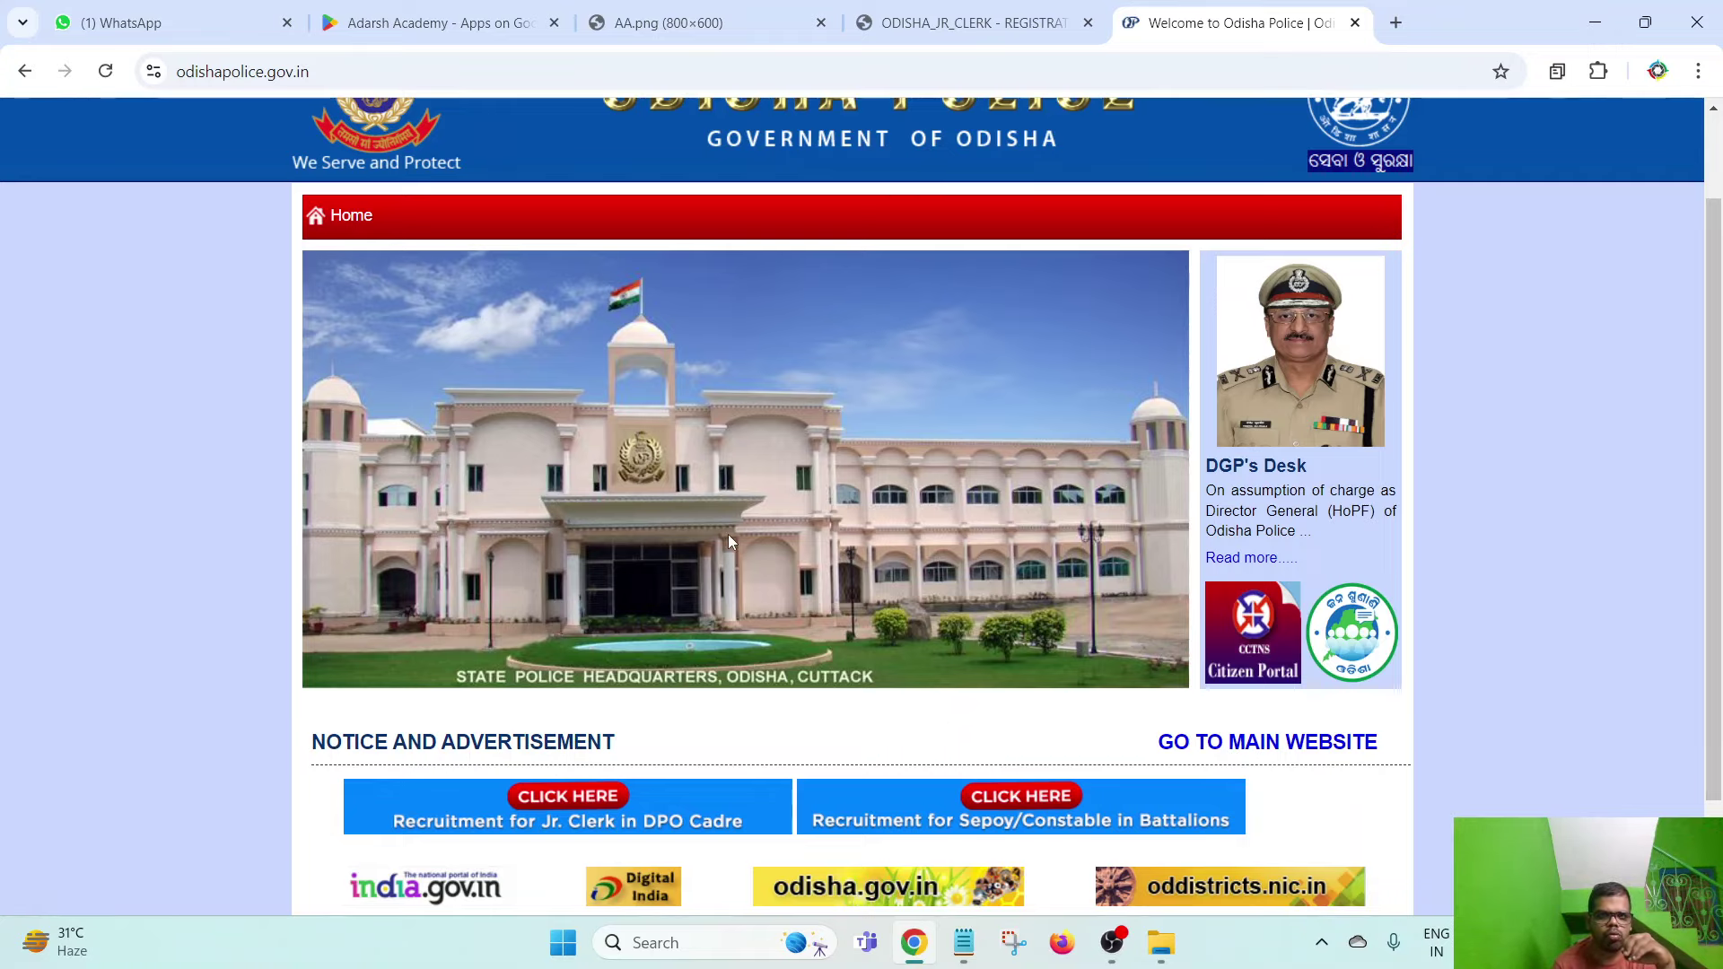
Step: Open the 'Recruitment for Jr. Clerk in DPO Cadre' link from the Notice and Advertisement section
scroll(868, 314, "up", 1)
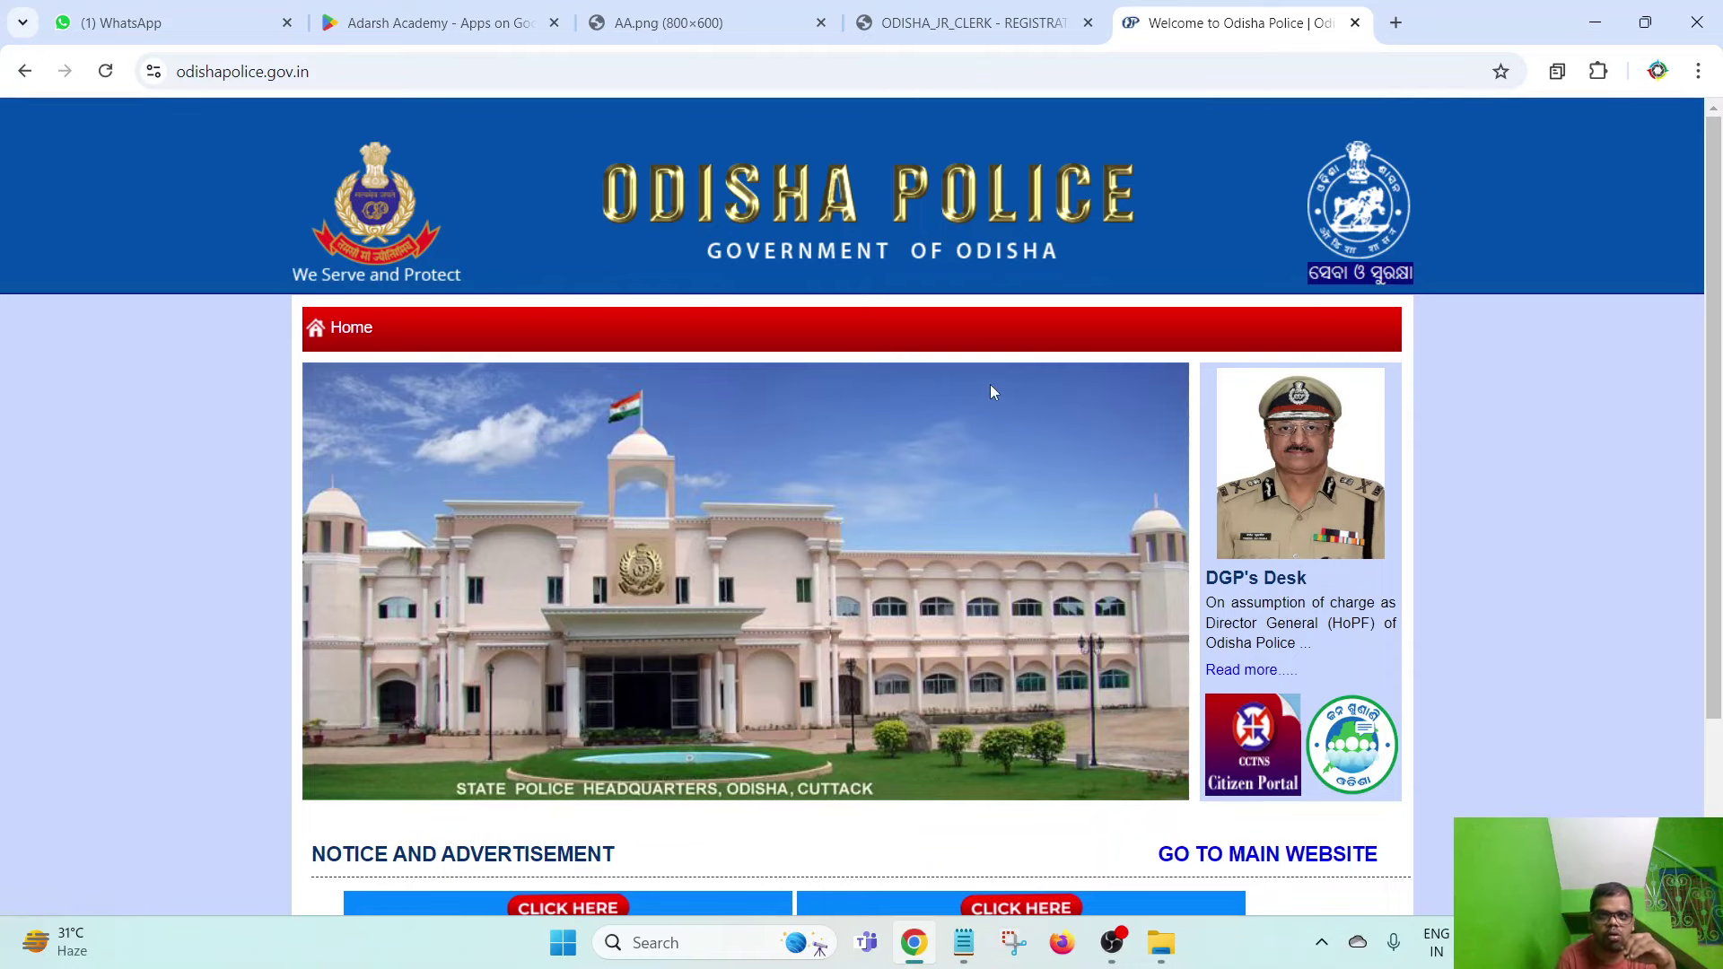
scroll(1004, 432, "down", 1)
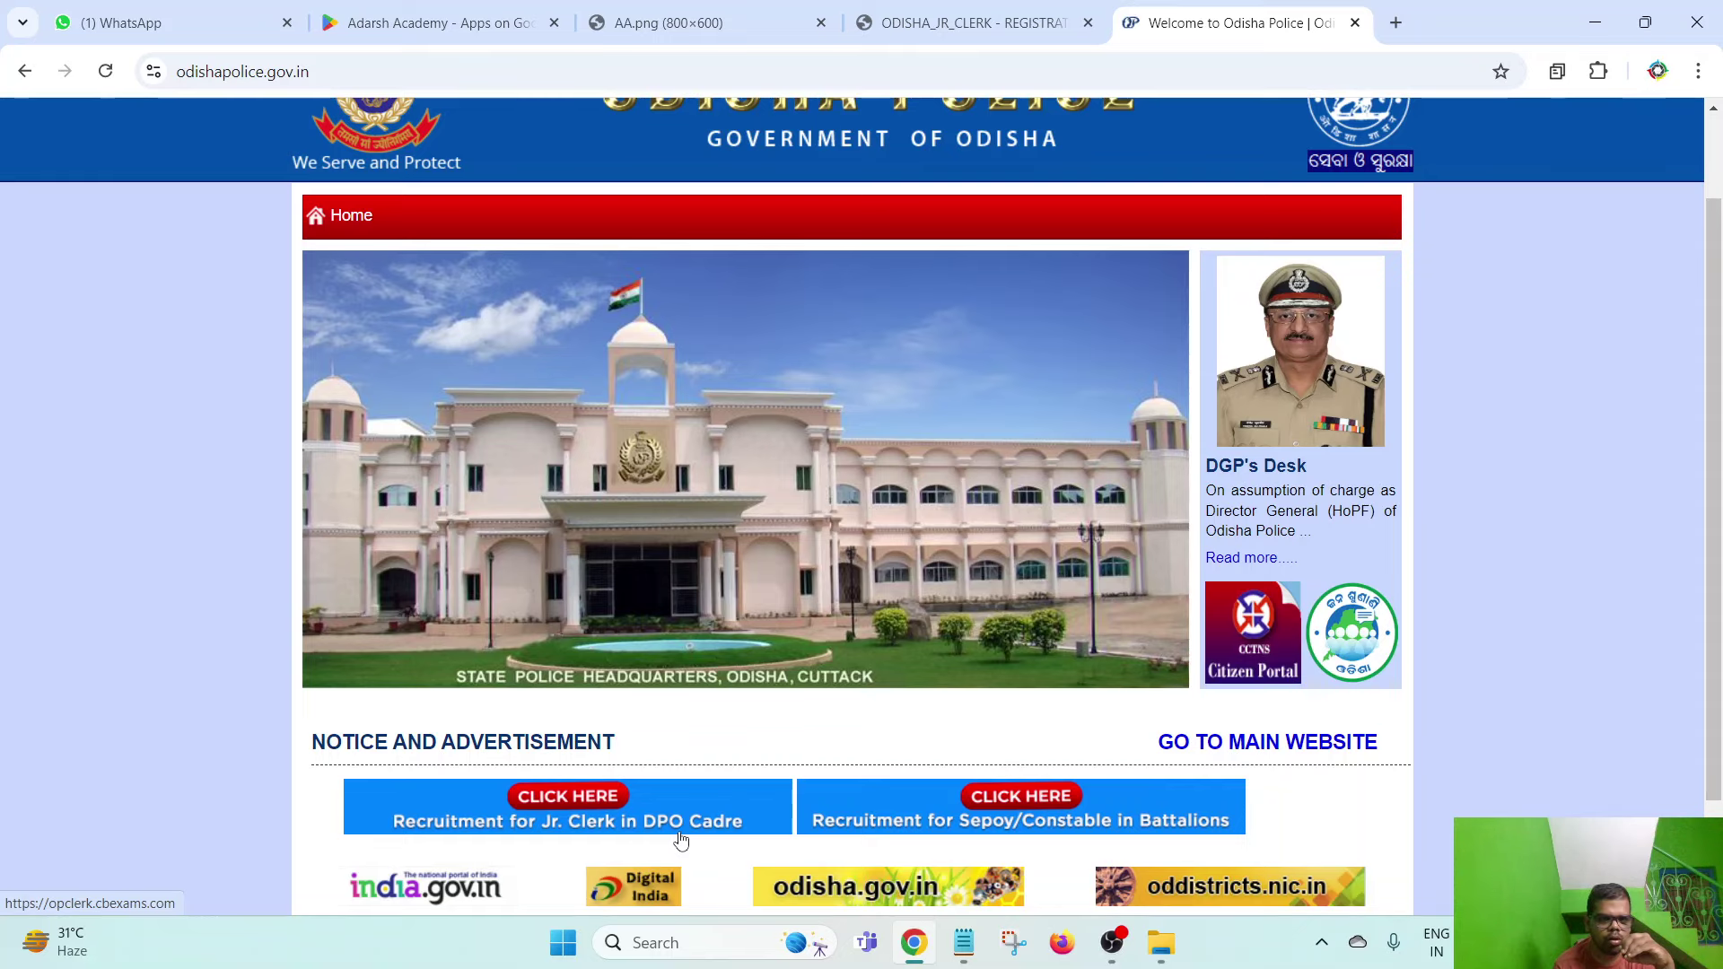
left_click(583, 804)
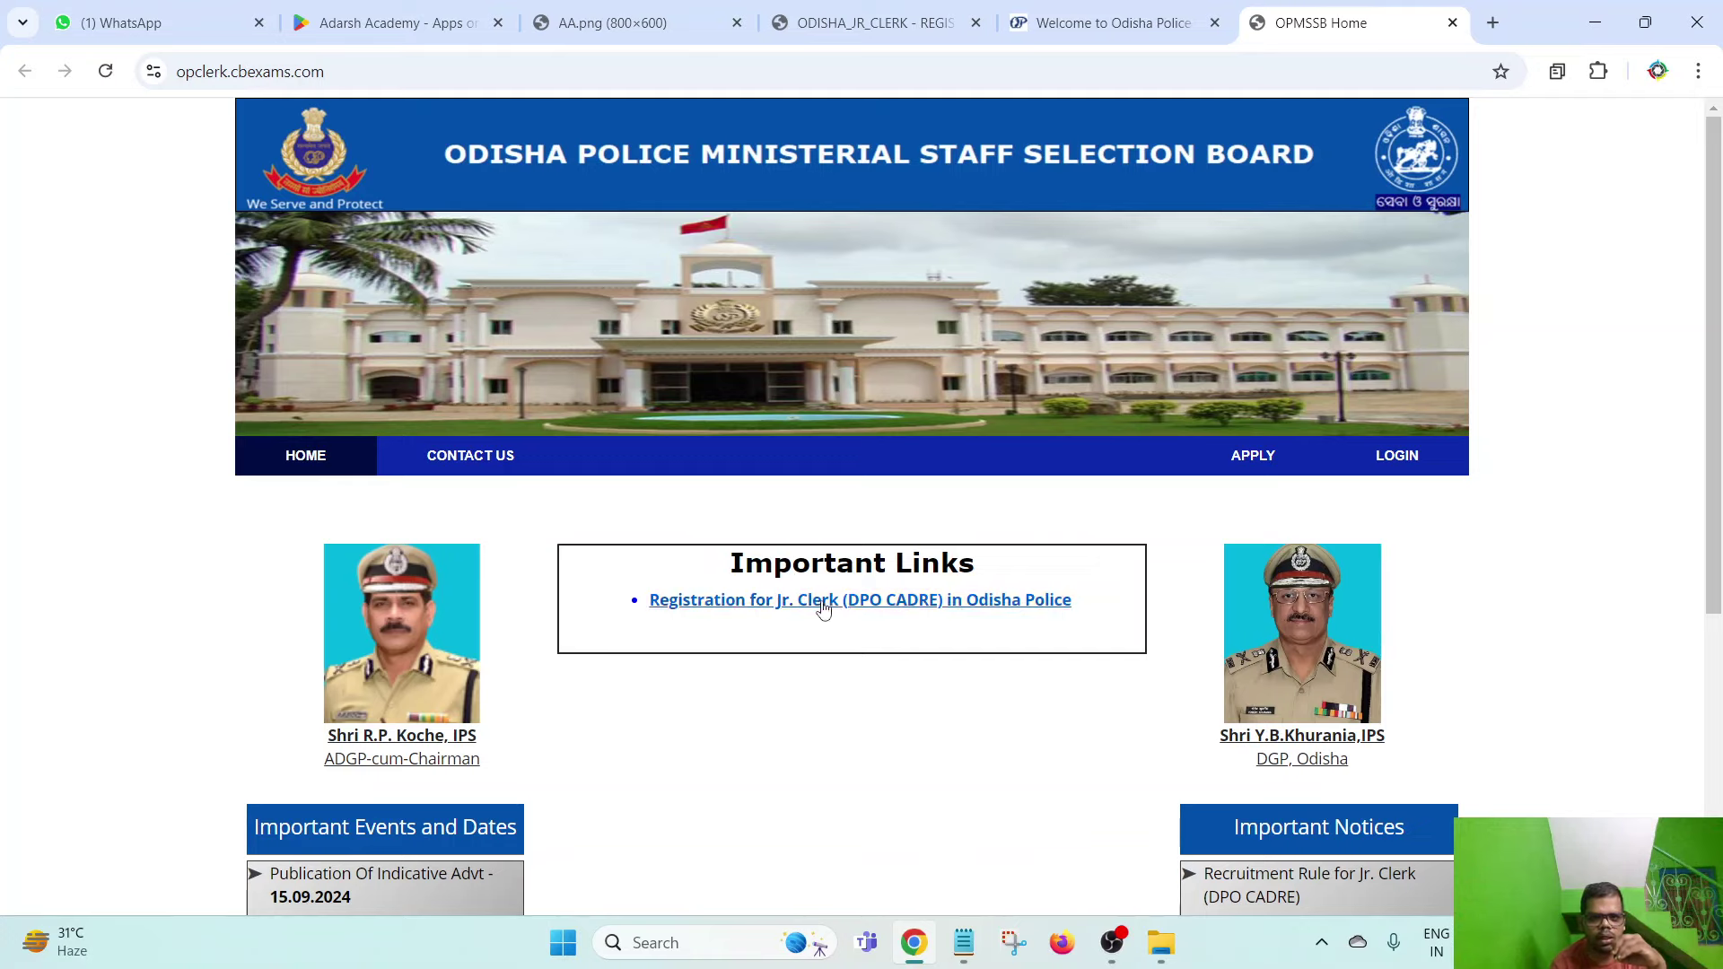
Step: Start a new Jr. Clerk registration, confirm reading the instructions, and proceed to the form
left_click(983, 611)
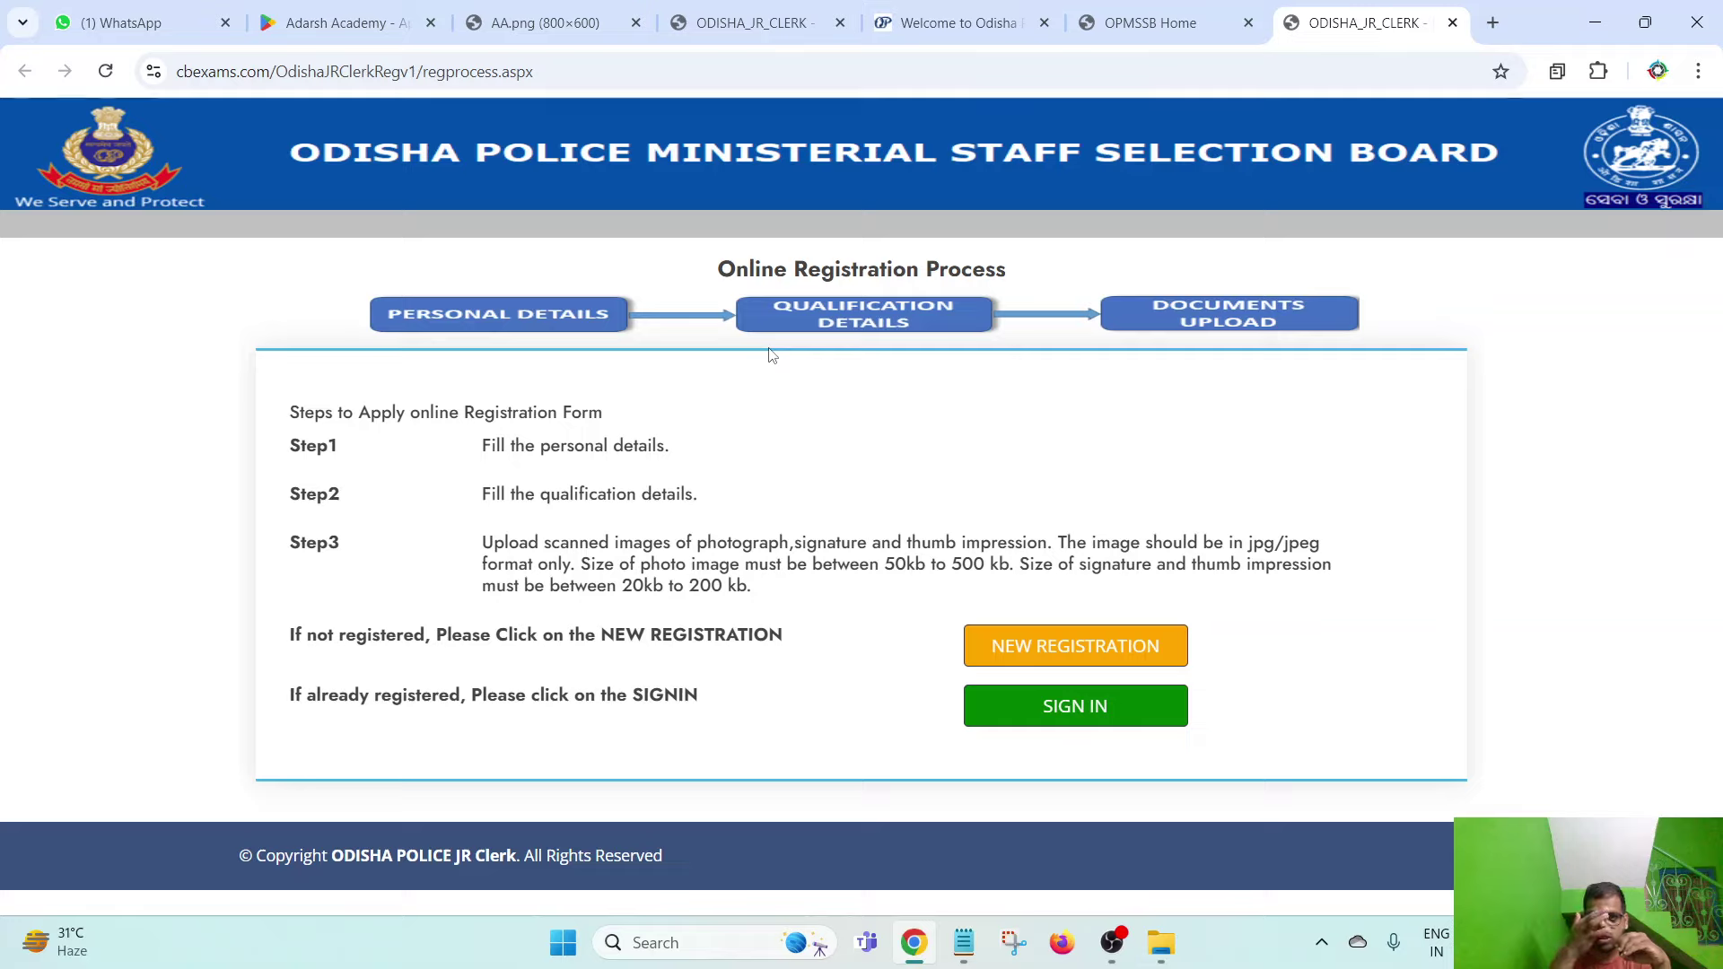
left_click(1019, 644)
scroll(553, 680, "down", 8)
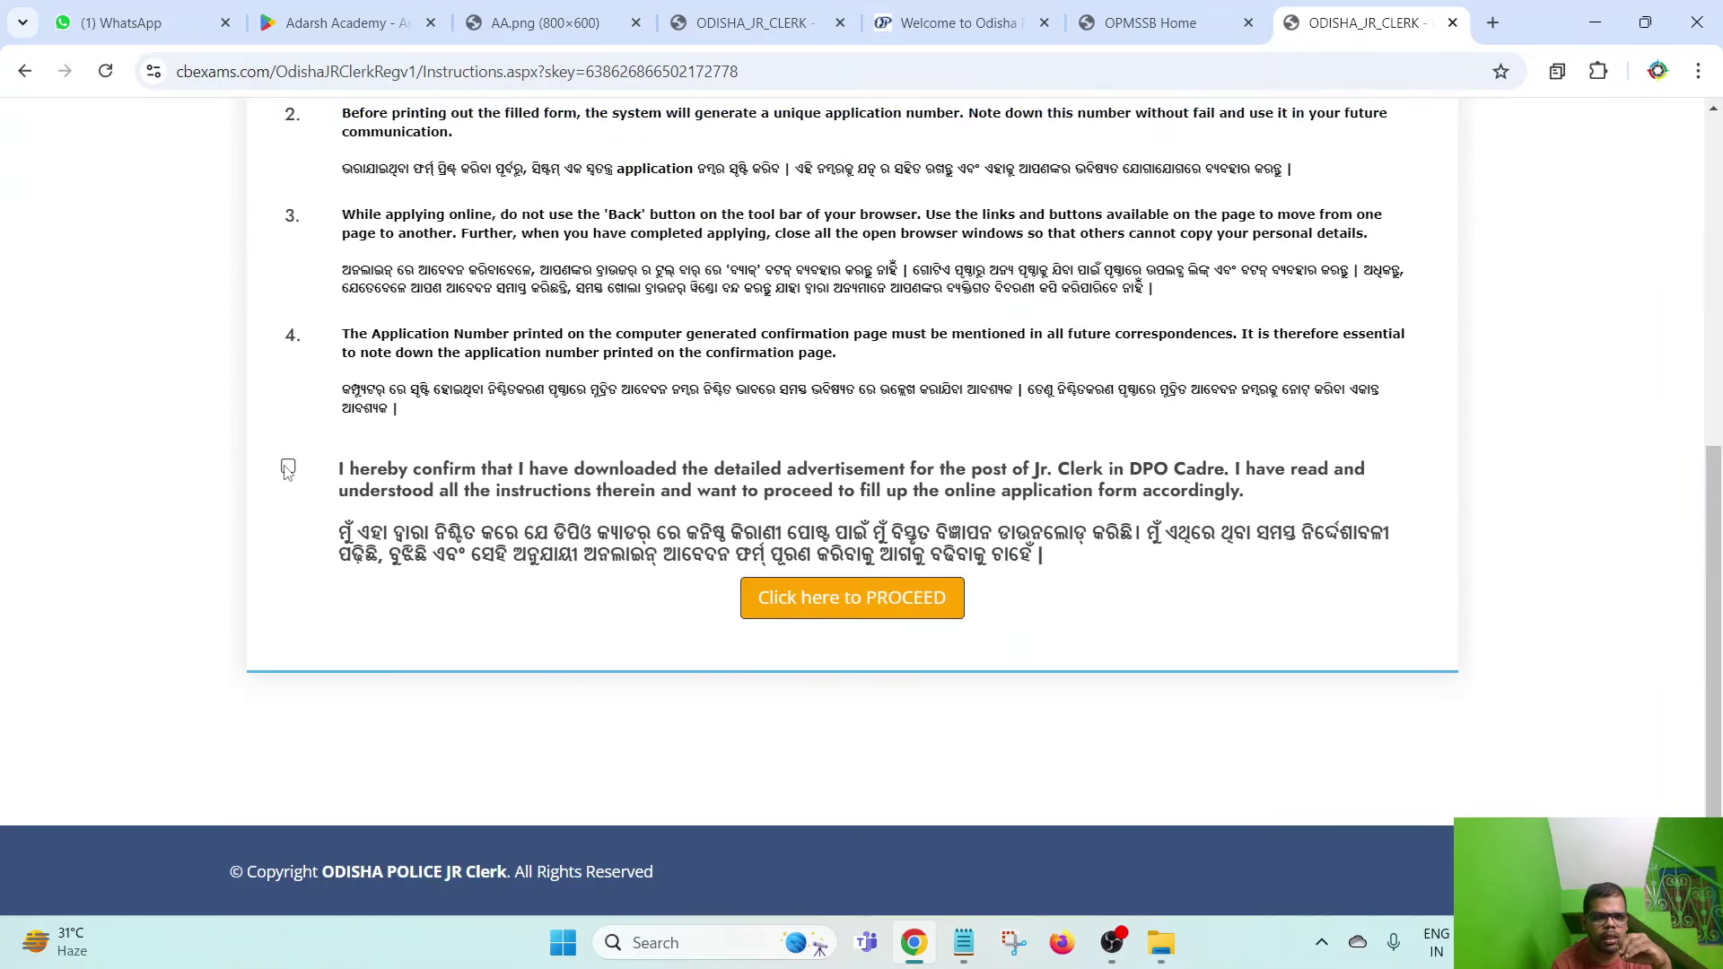
left_click(287, 470)
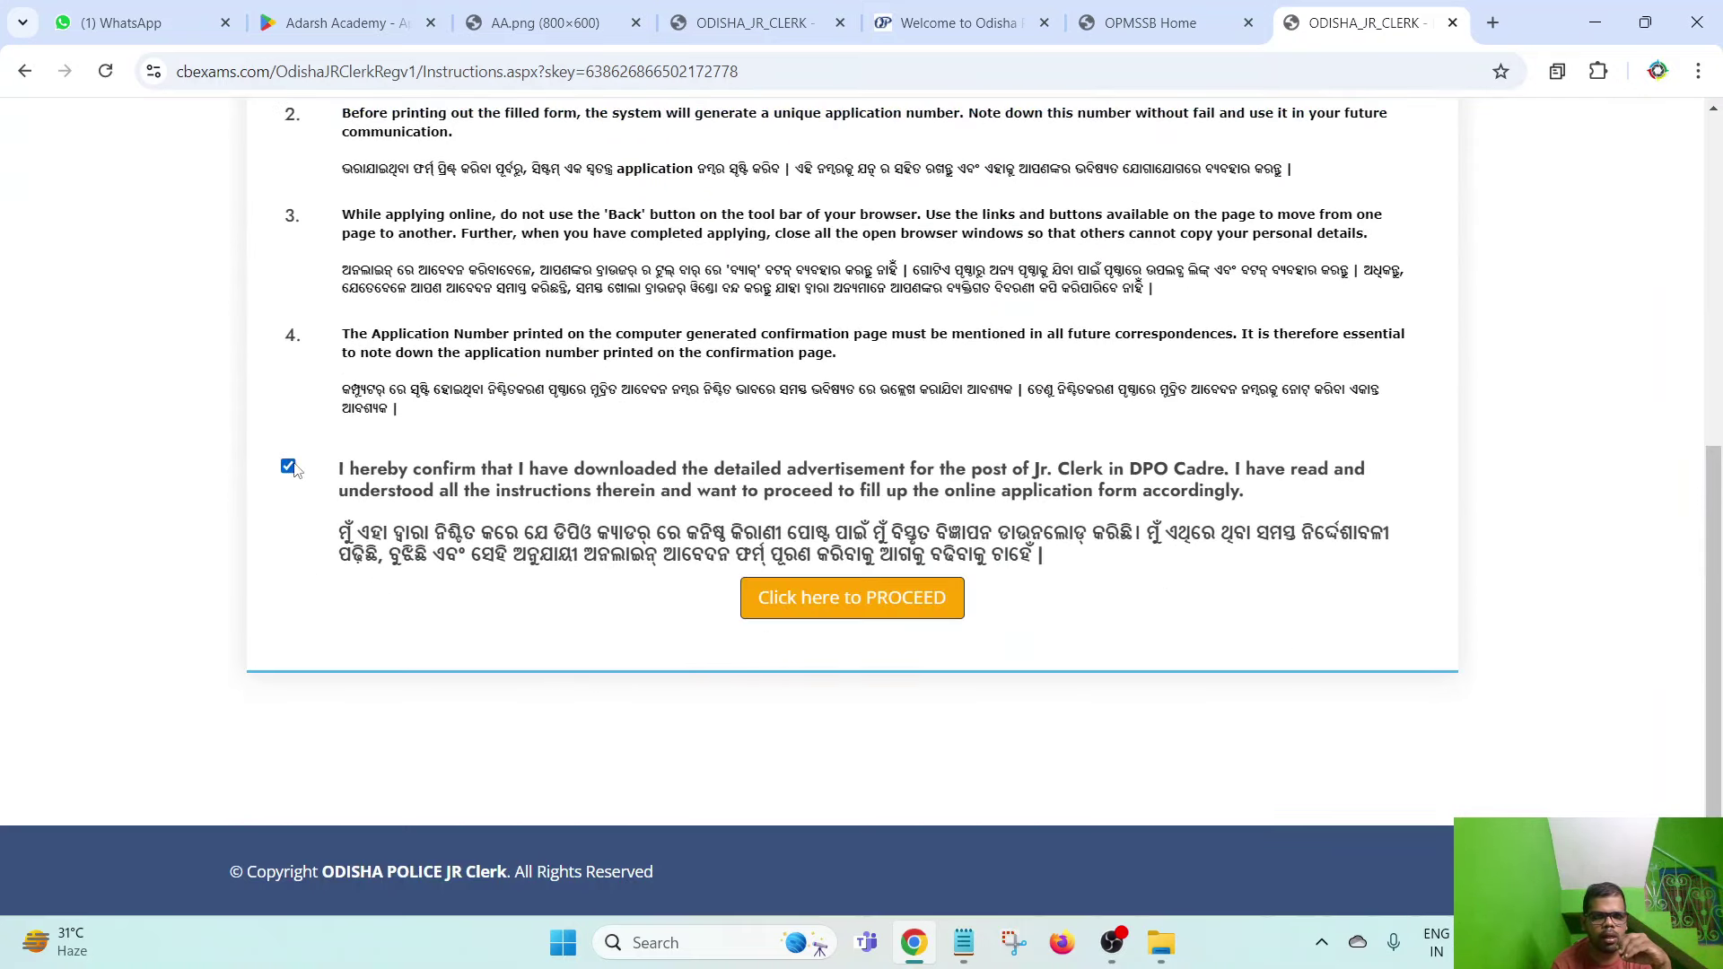
left_click(907, 598)
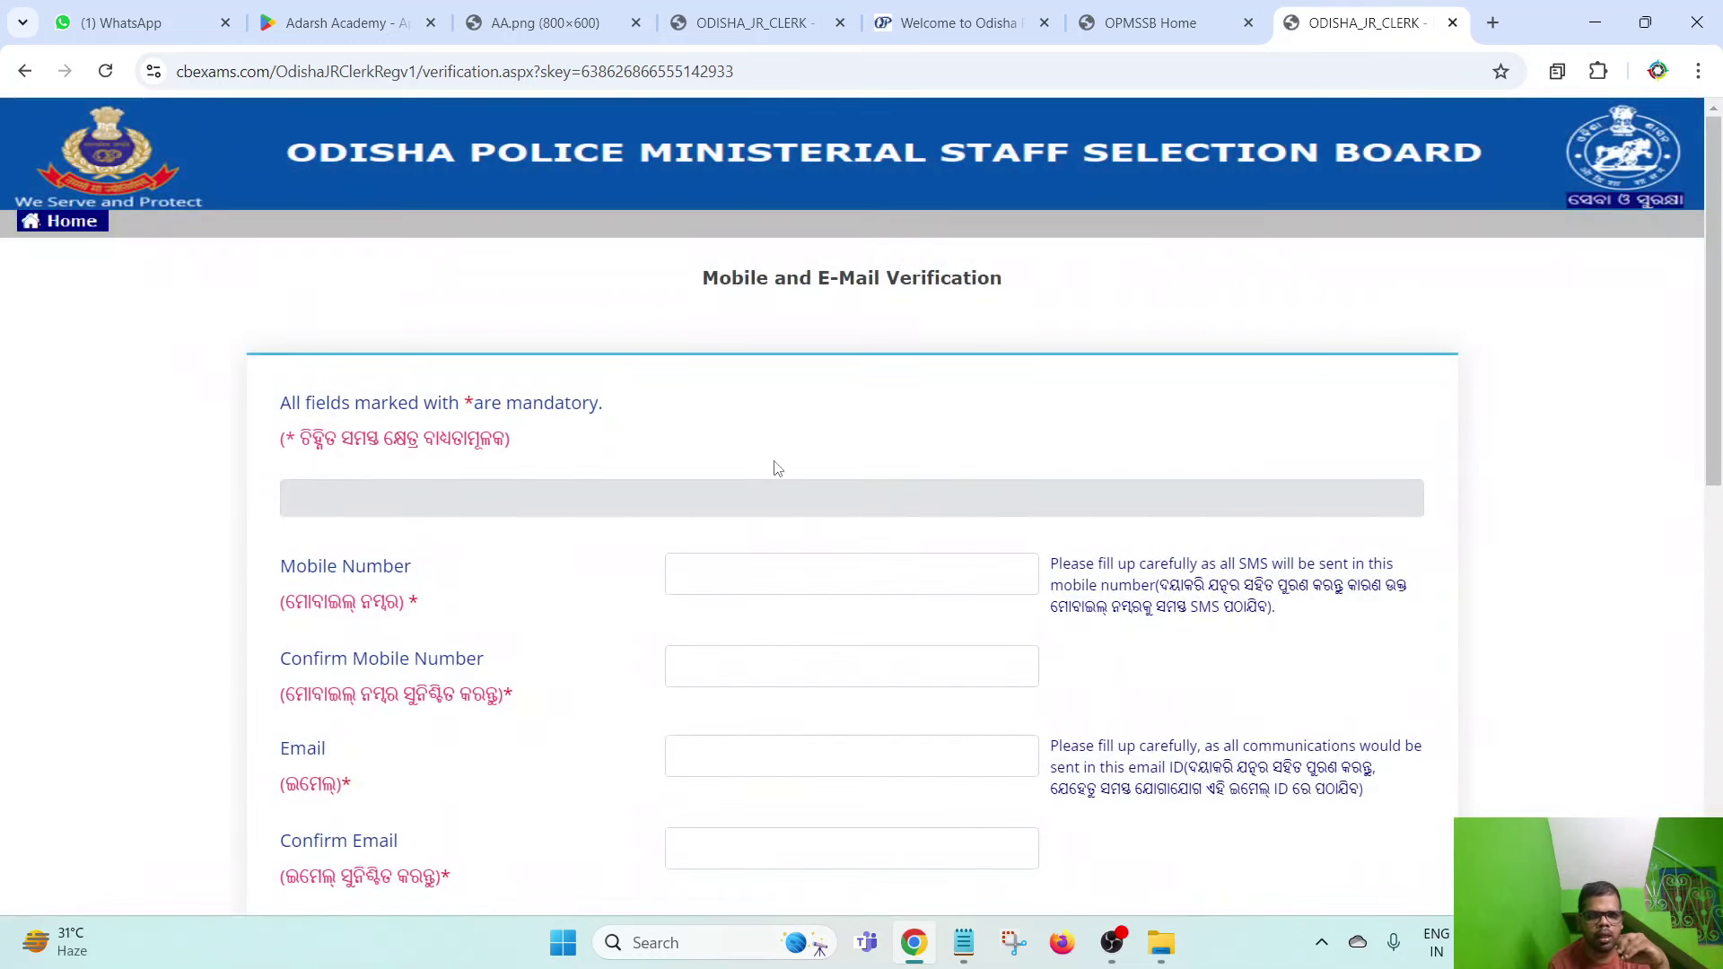
Step: Enter and confirm the applicant's mobile number and e-mail address
scroll(775, 469, "down", 1)
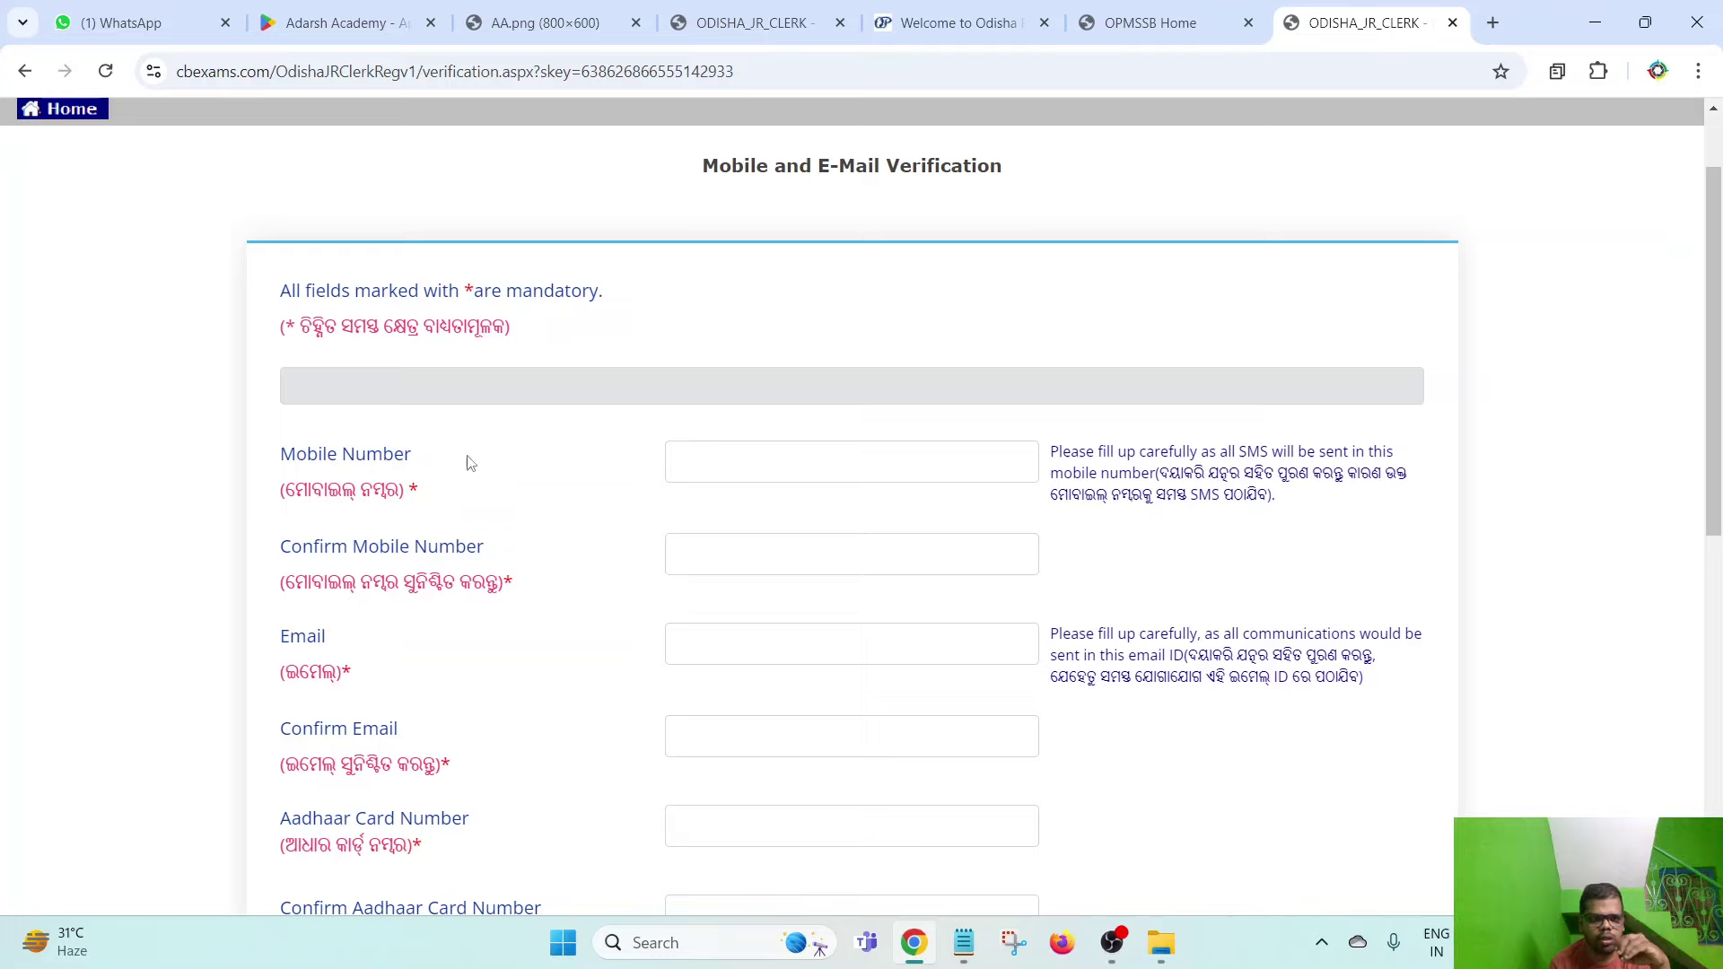
left_click(718, 459)
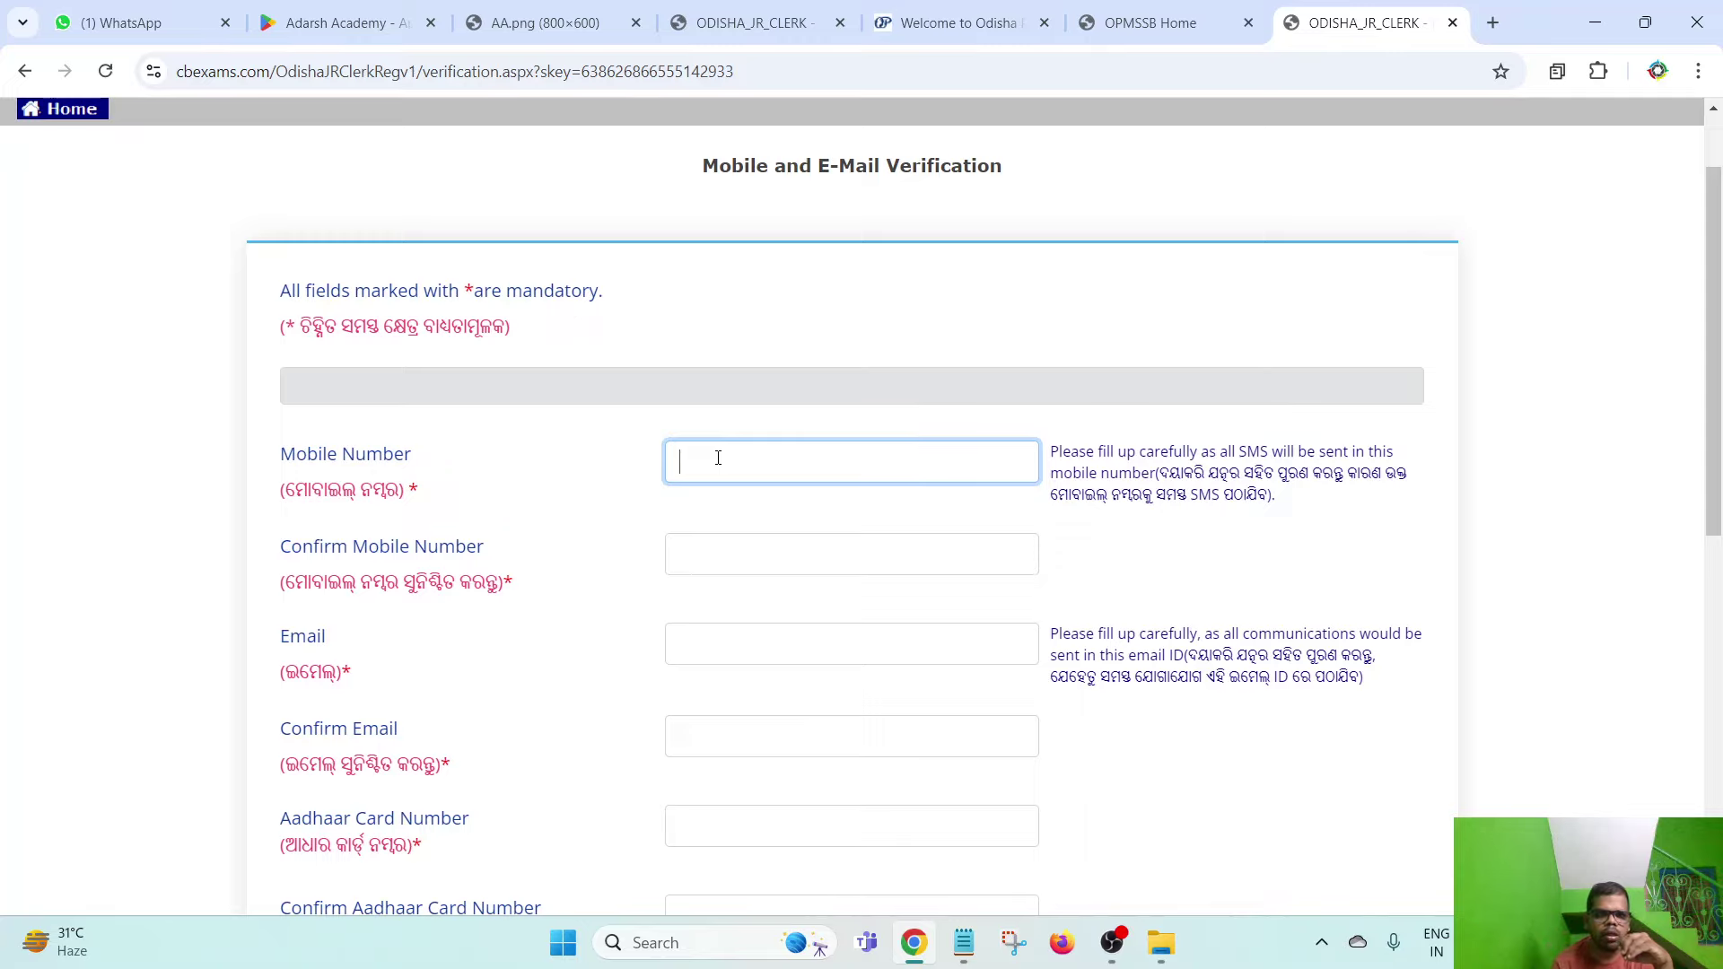
left_click(706, 554)
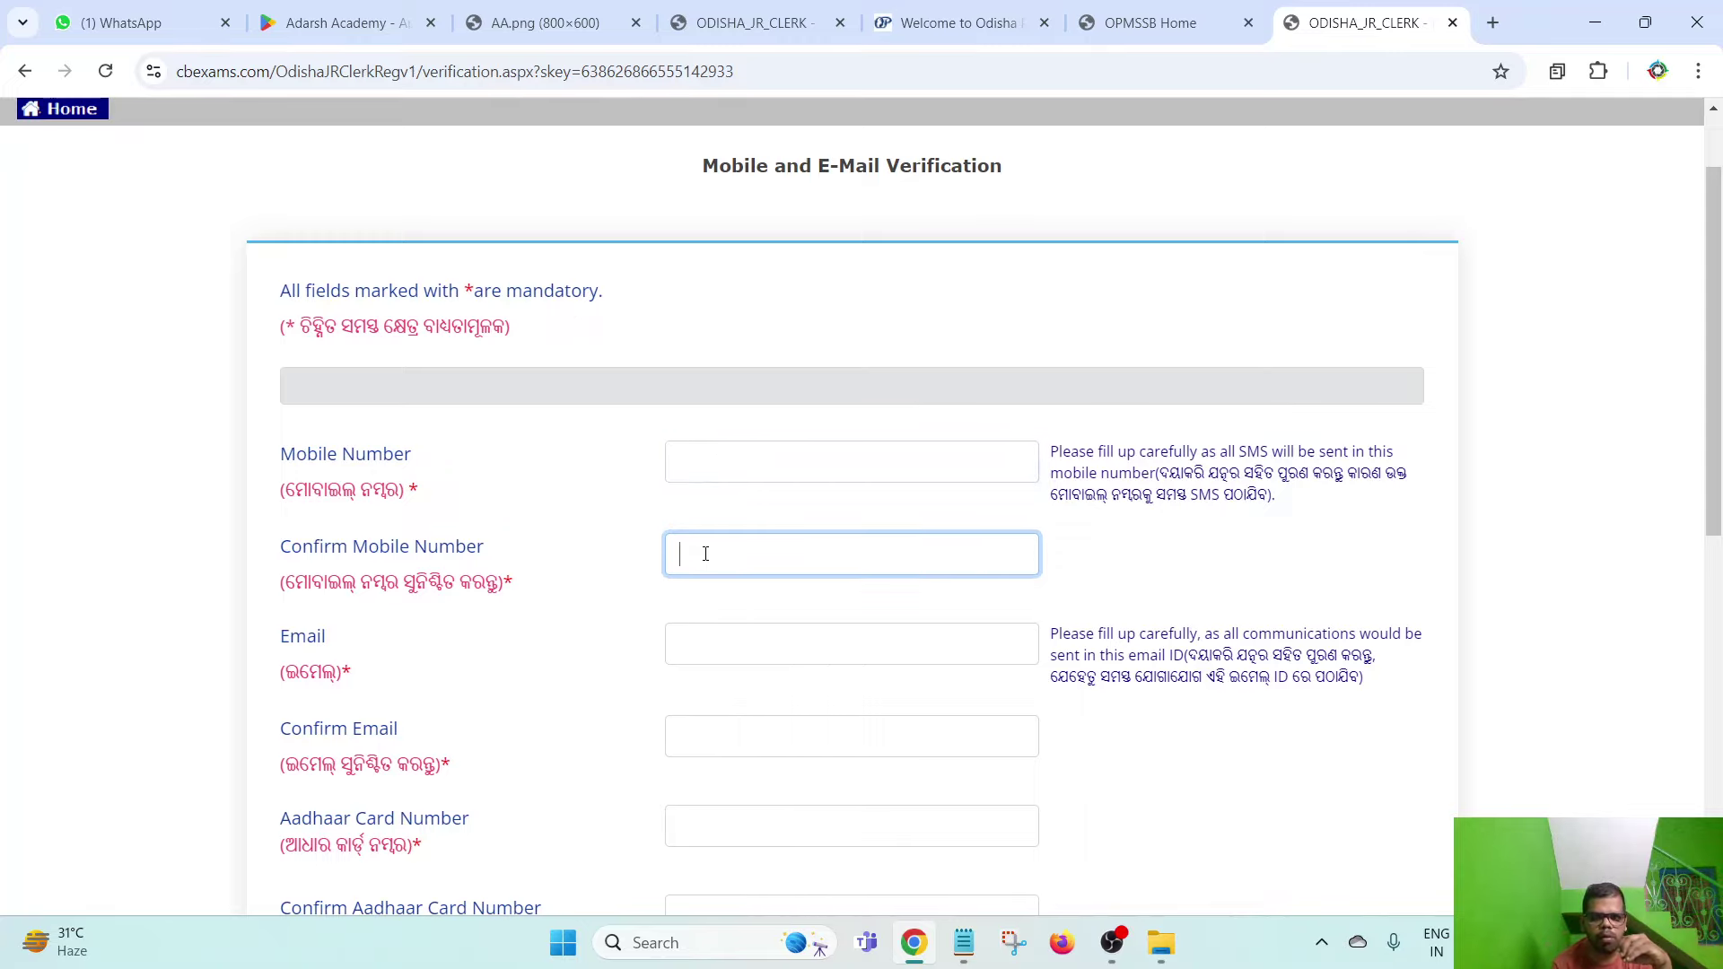
scroll(805, 557, "down", 1)
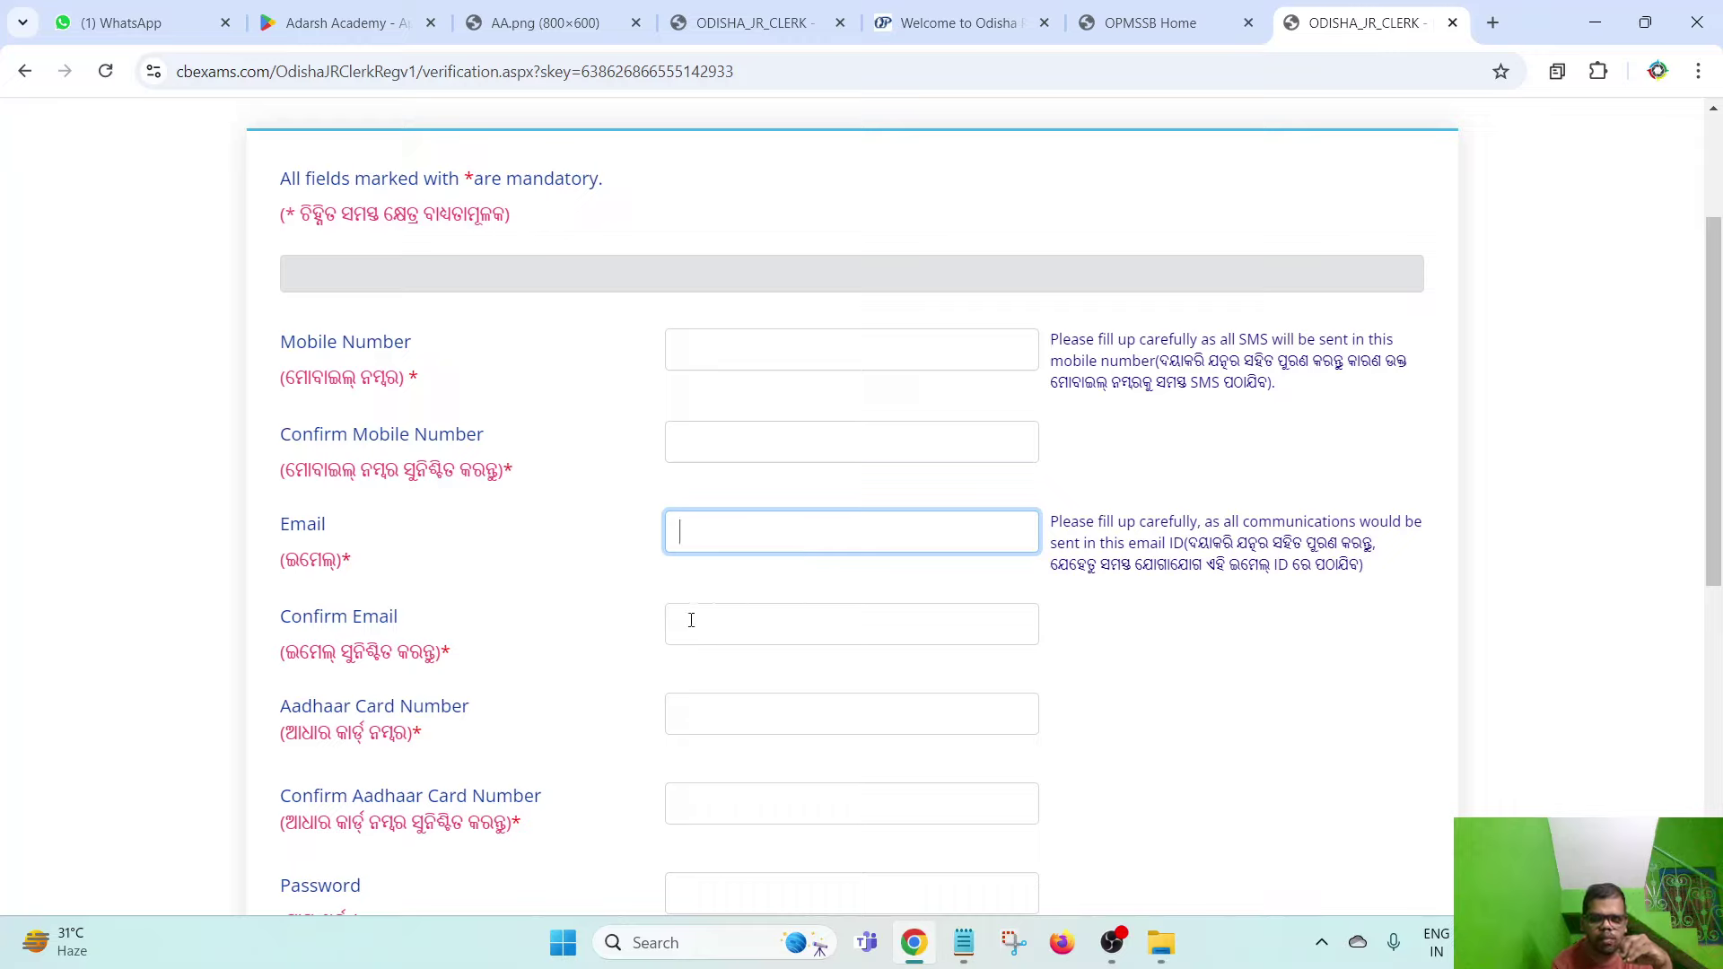
left_click(735, 627)
scroll(807, 566, "down", 1)
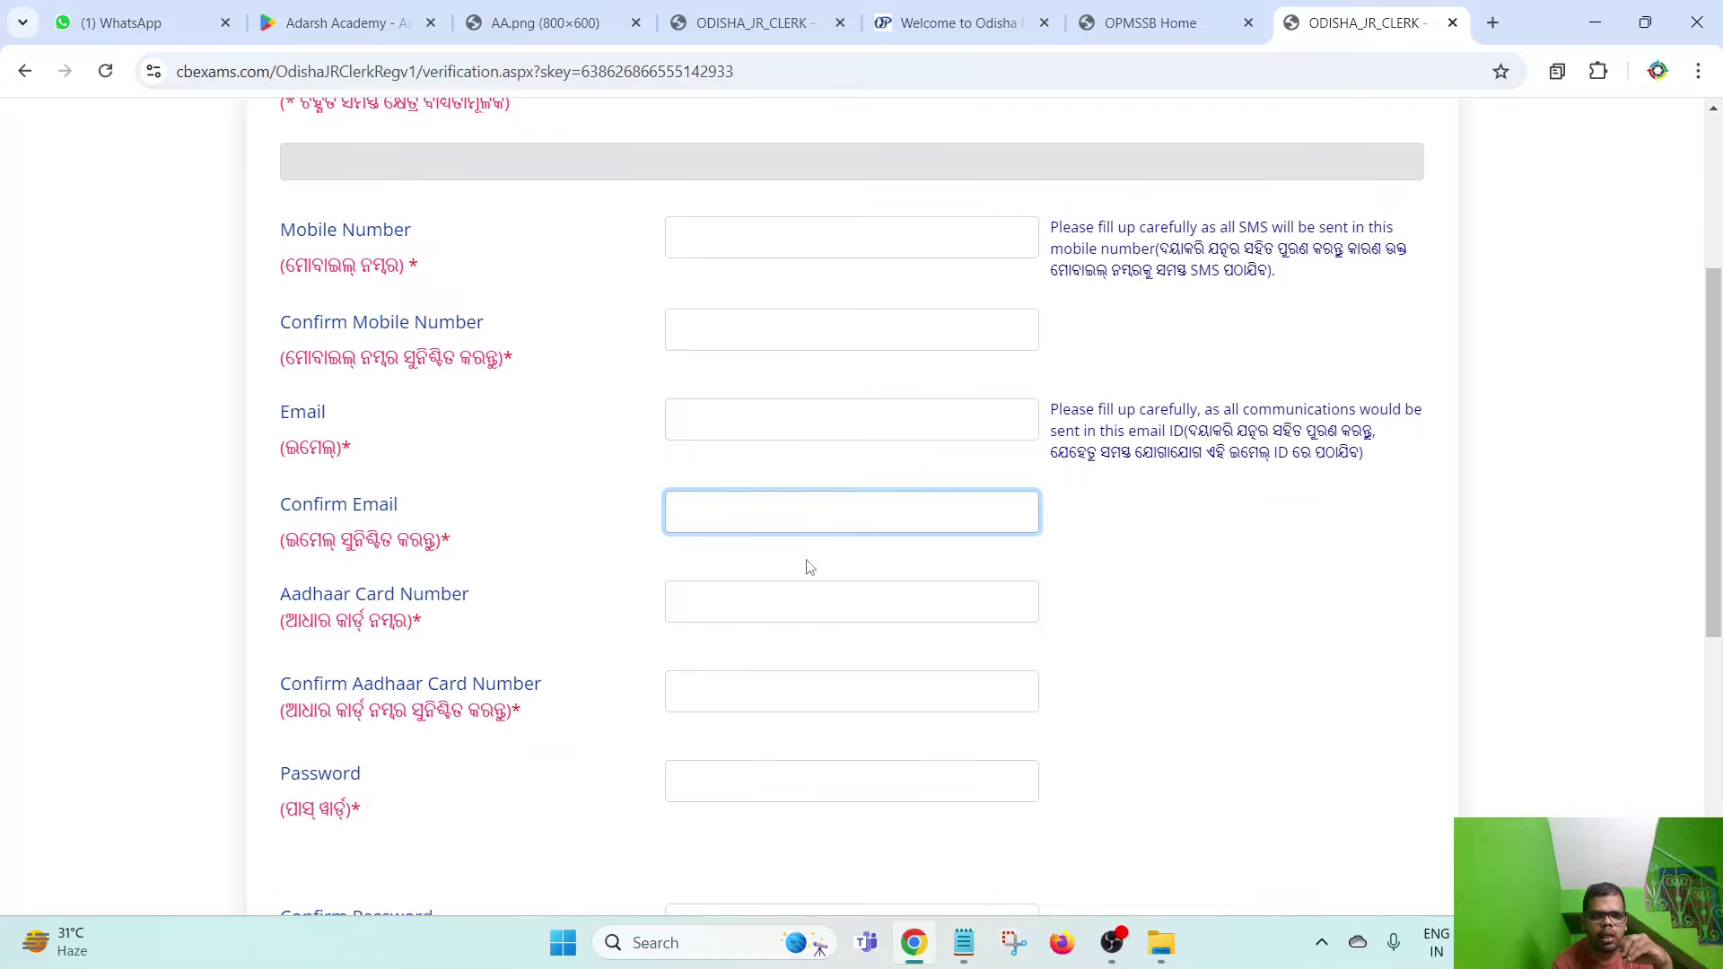
Step: Enter and confirm the Aadhaar number and the account password
left_click(710, 608)
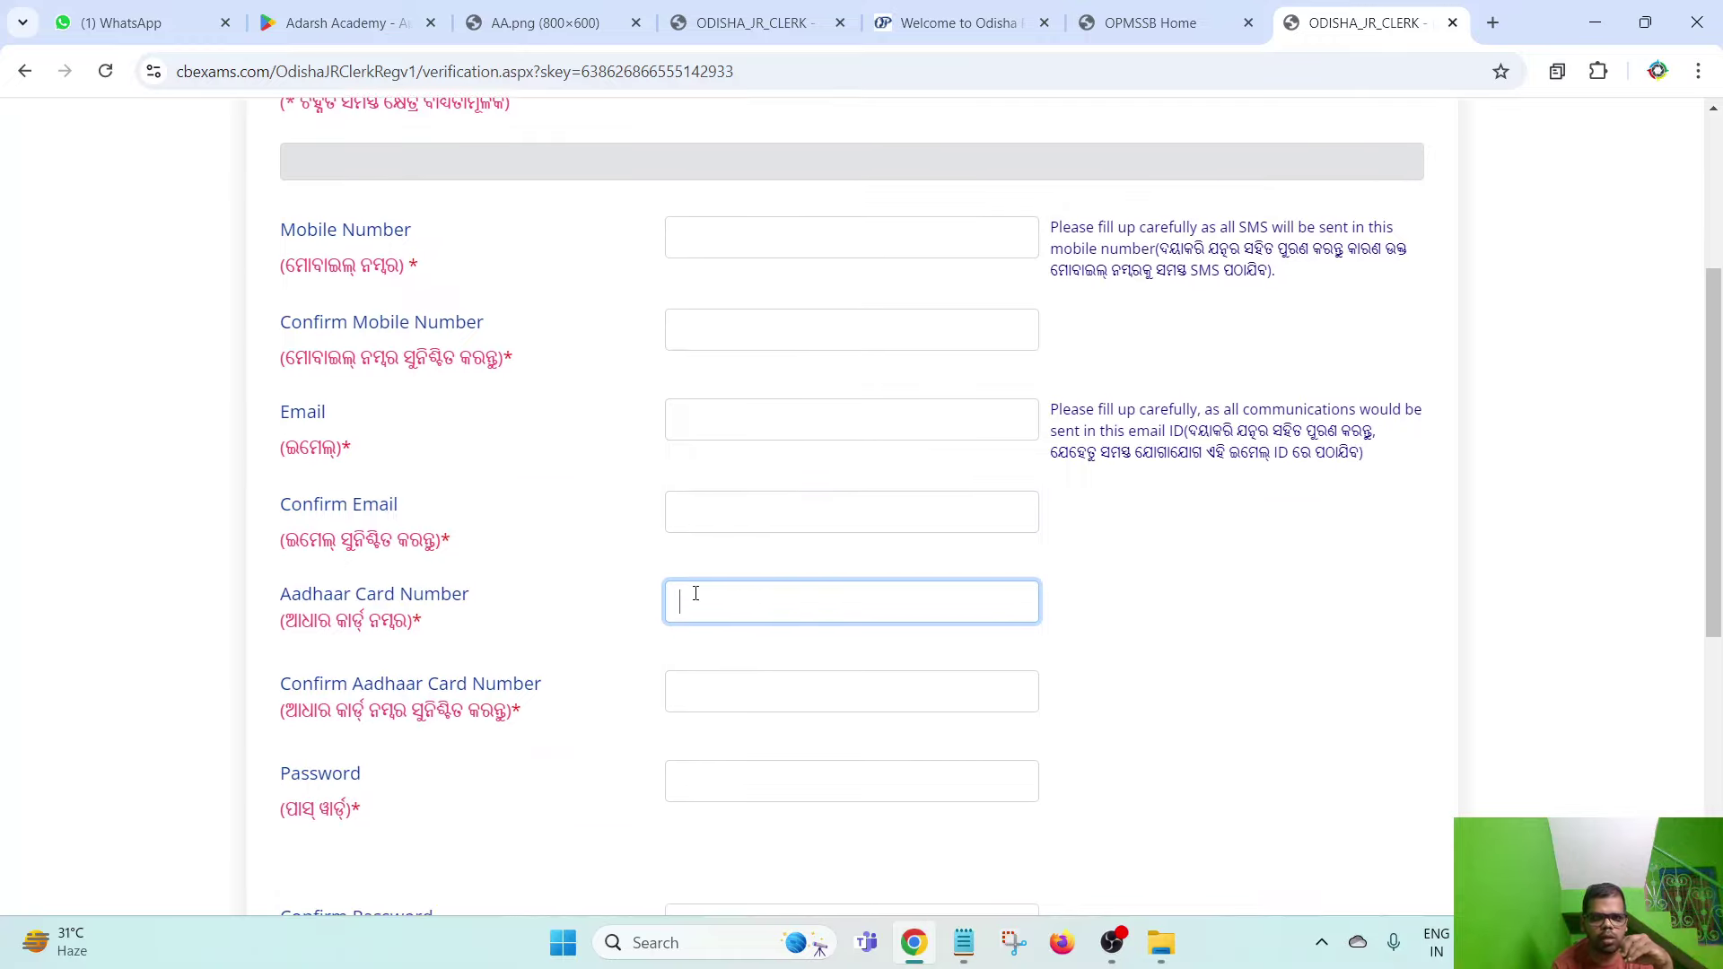
scroll(889, 593, "down", 1)
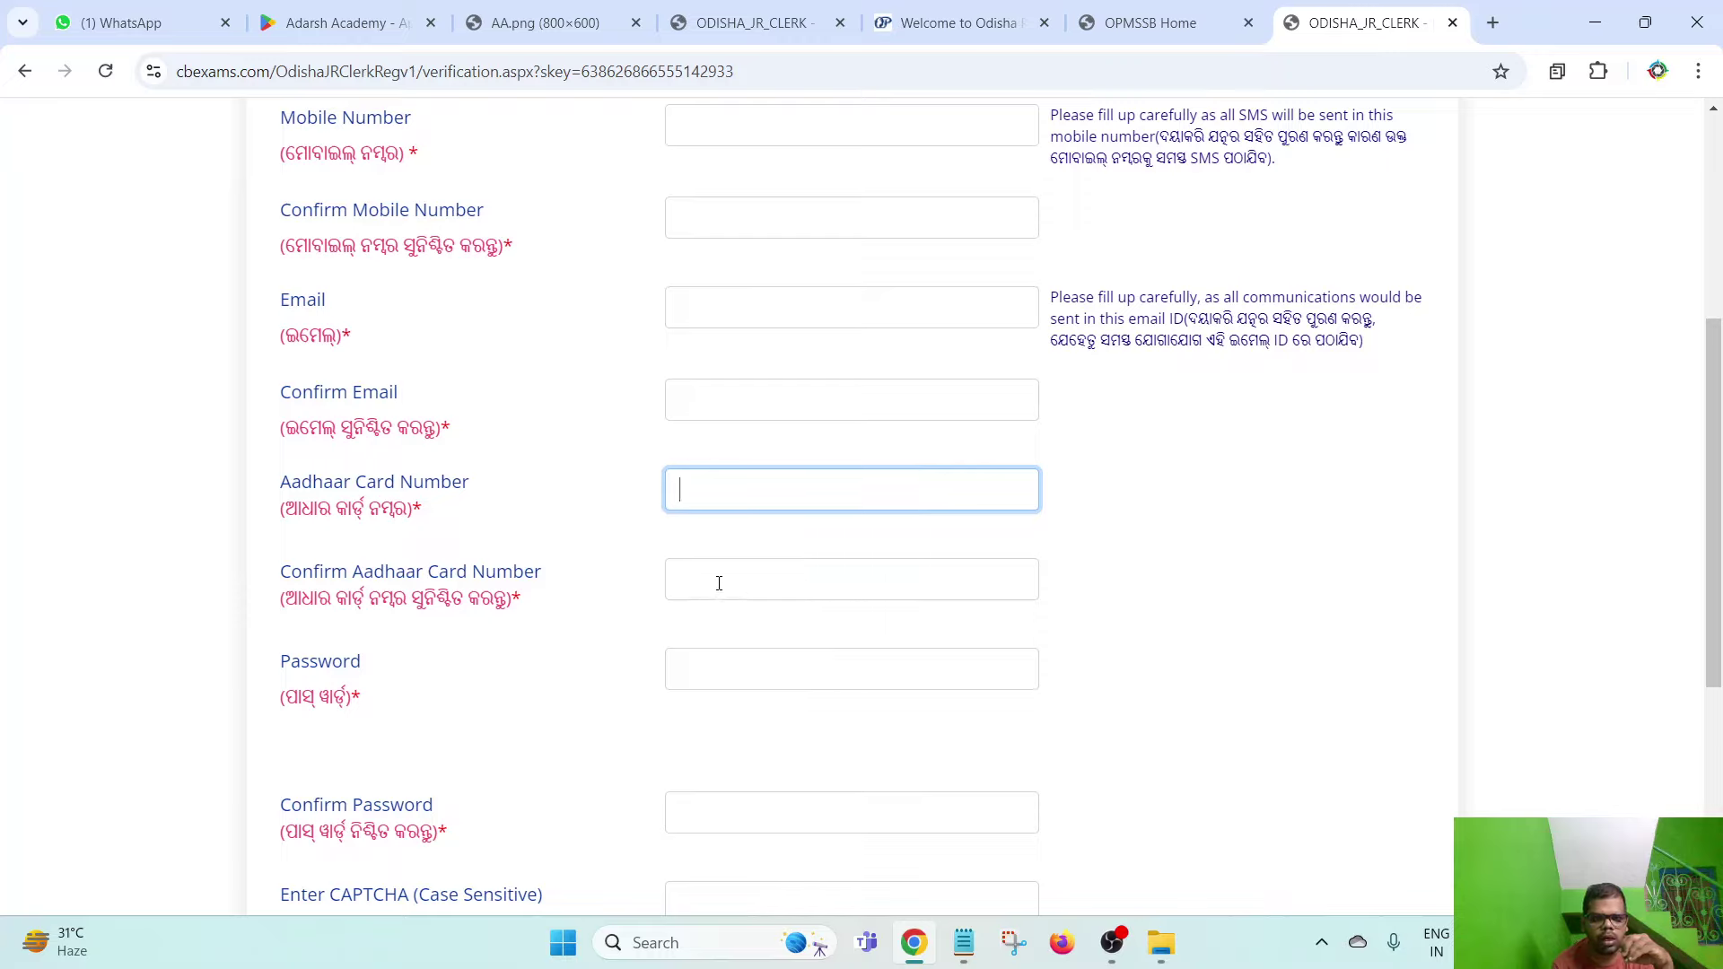
left_click(784, 584)
scroll(784, 583, "down", 1)
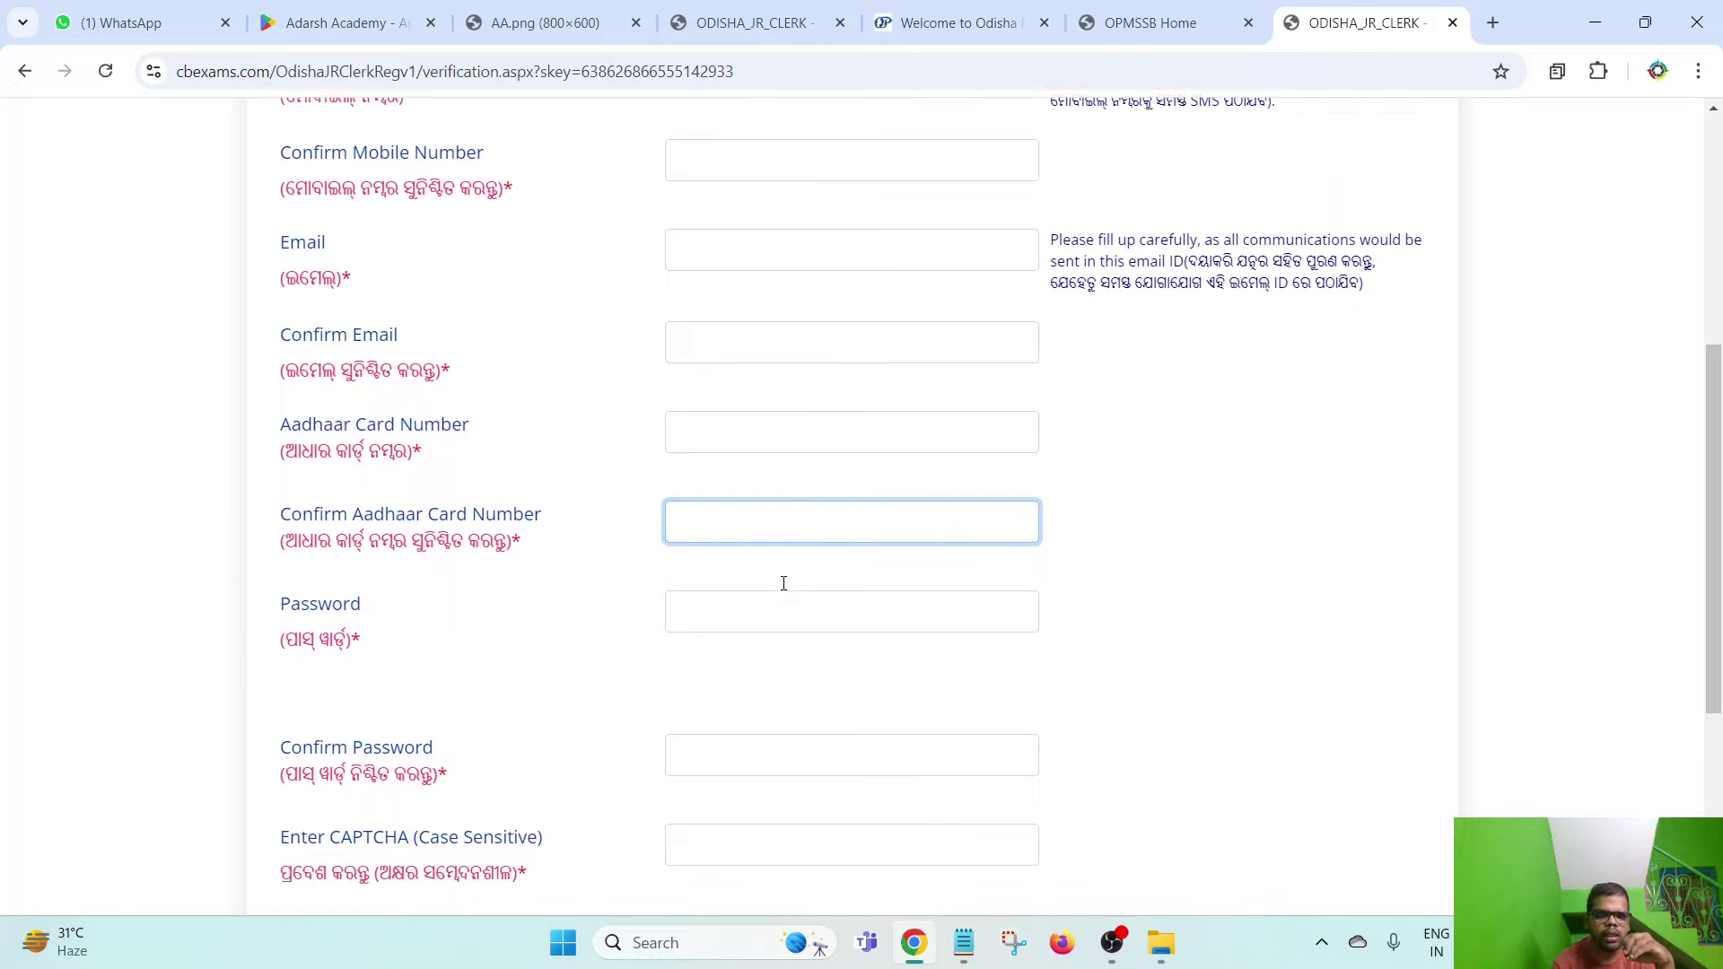
scroll(784, 583, "down", 1)
left_click(705, 559)
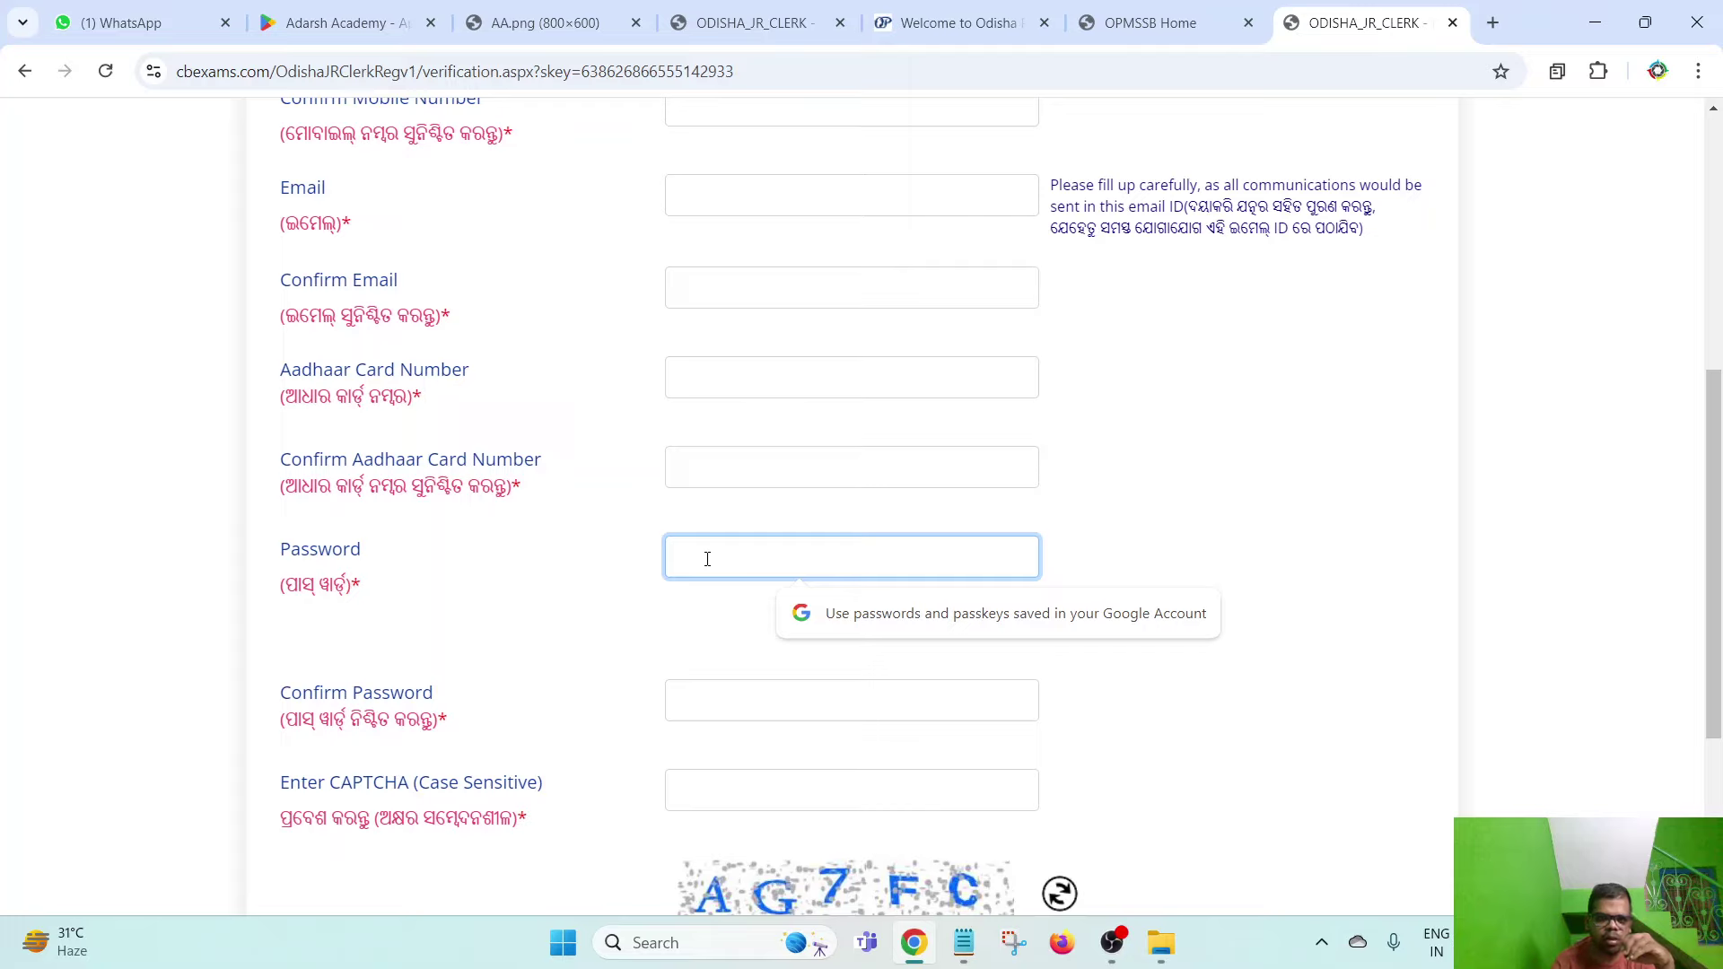
left_click(806, 701)
scroll(907, 680, "down", 2)
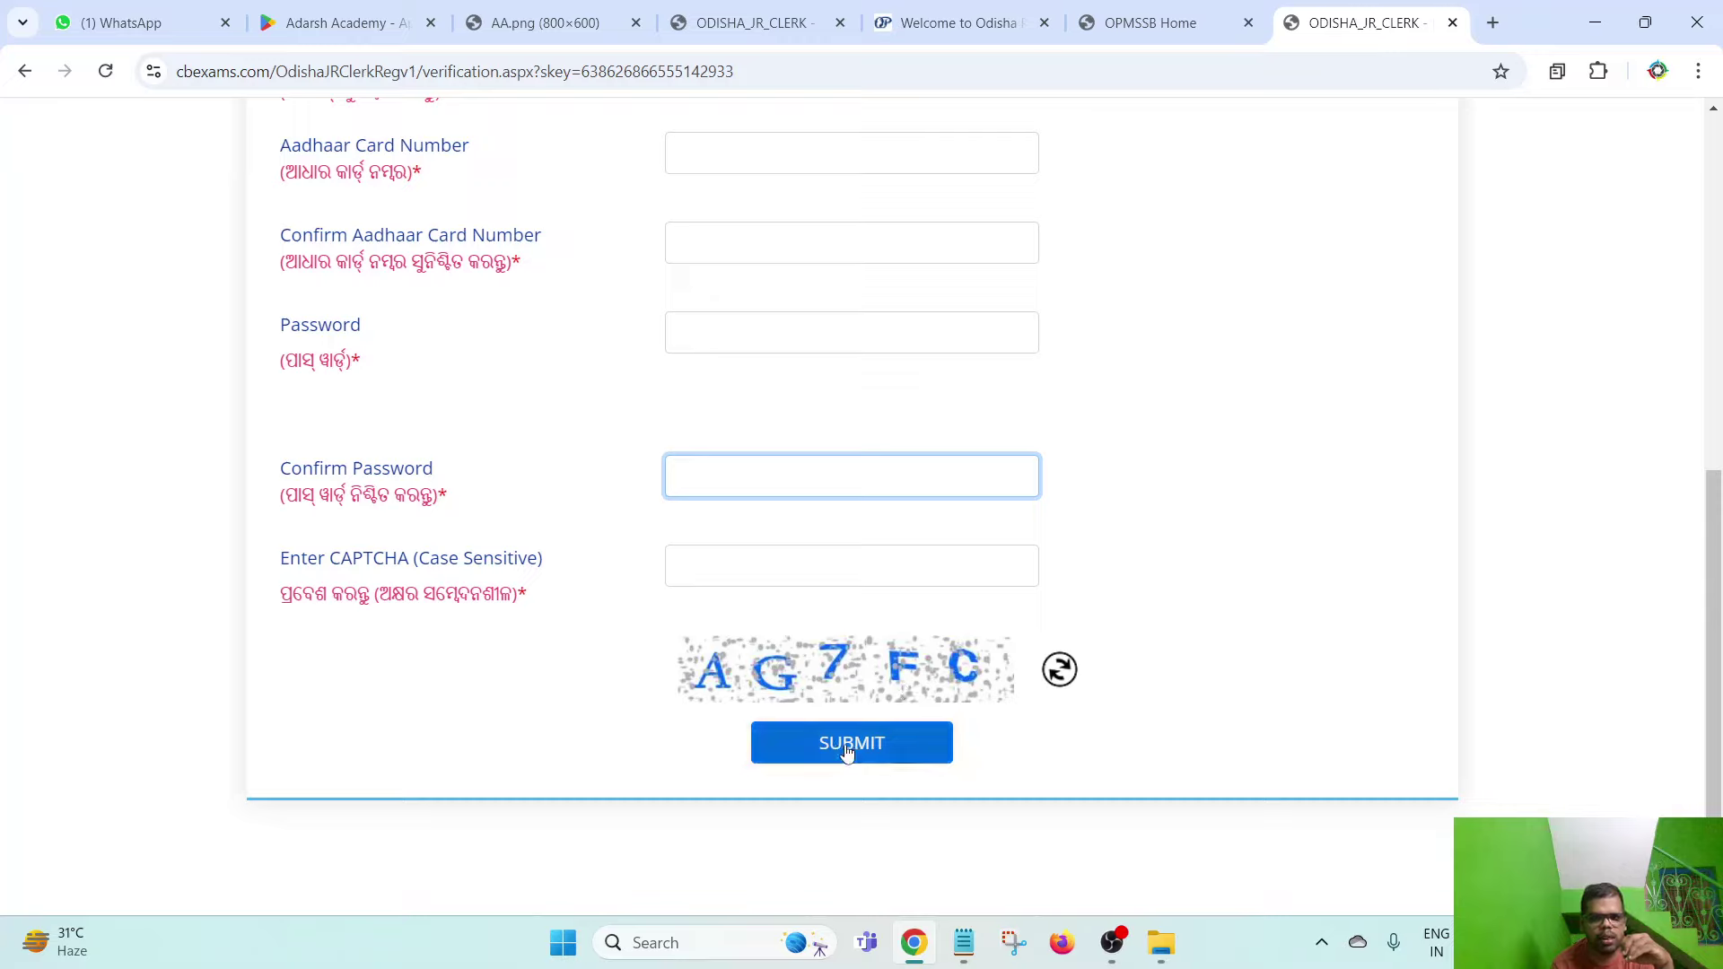
Step: Review the completed form and return to the browser showing OTP Verification
scroll(807, 323, "up", 5)
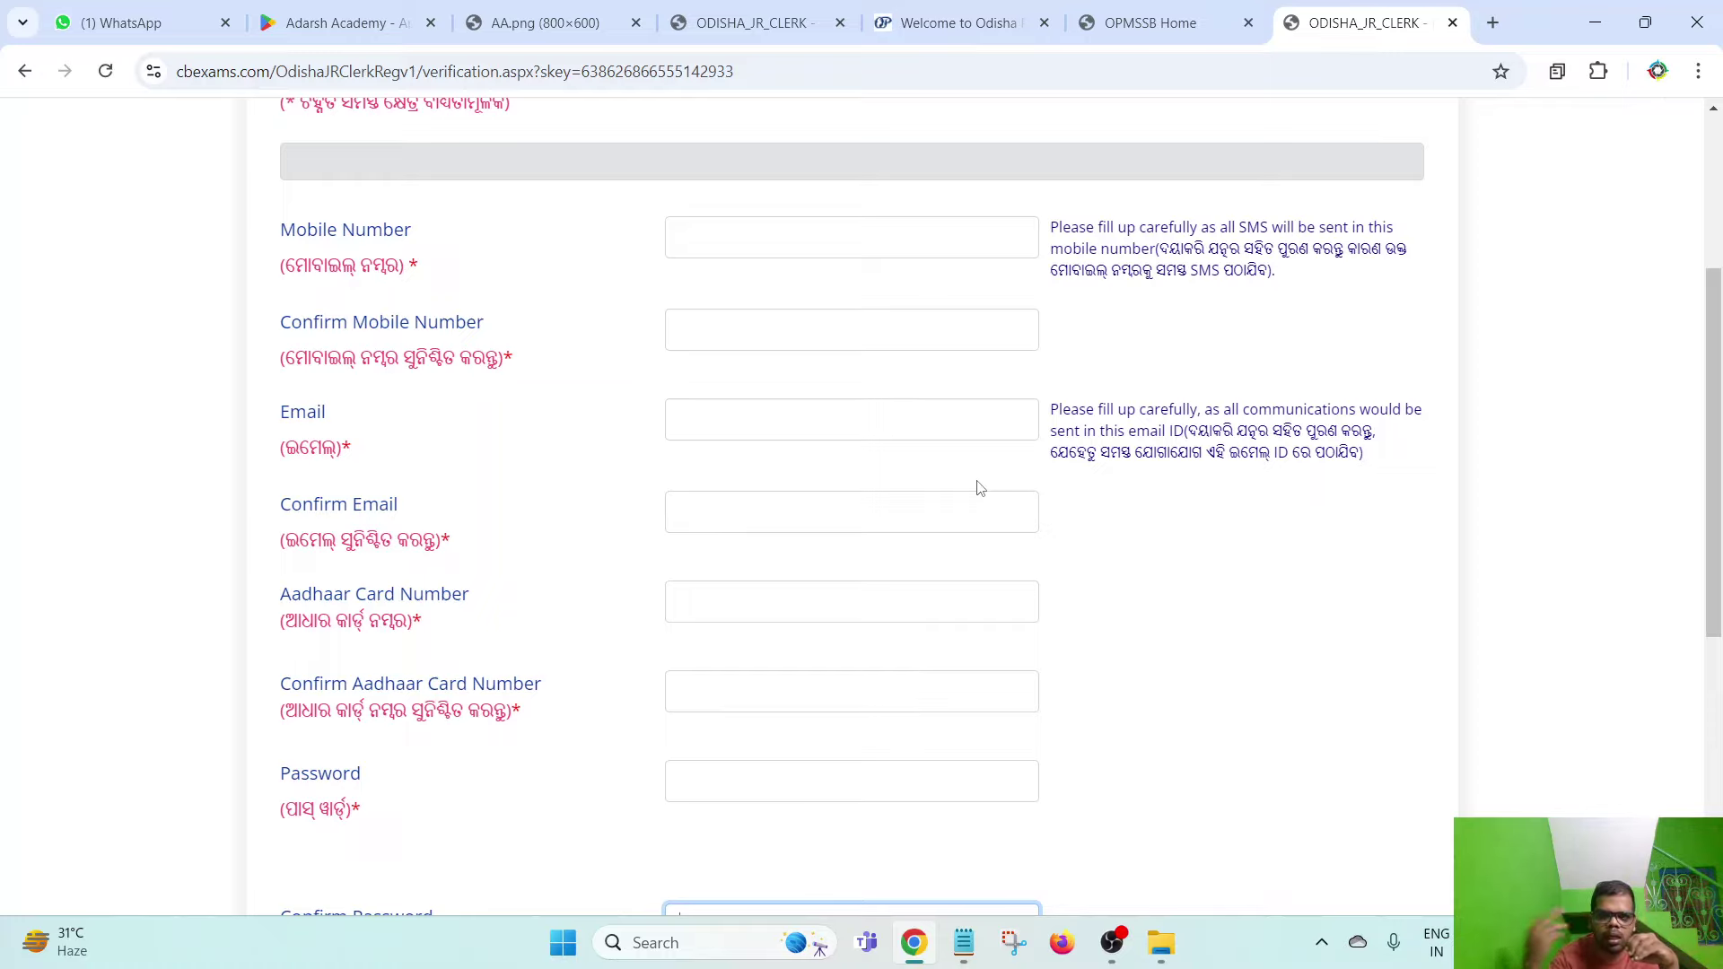
scroll(981, 487, "down", 6)
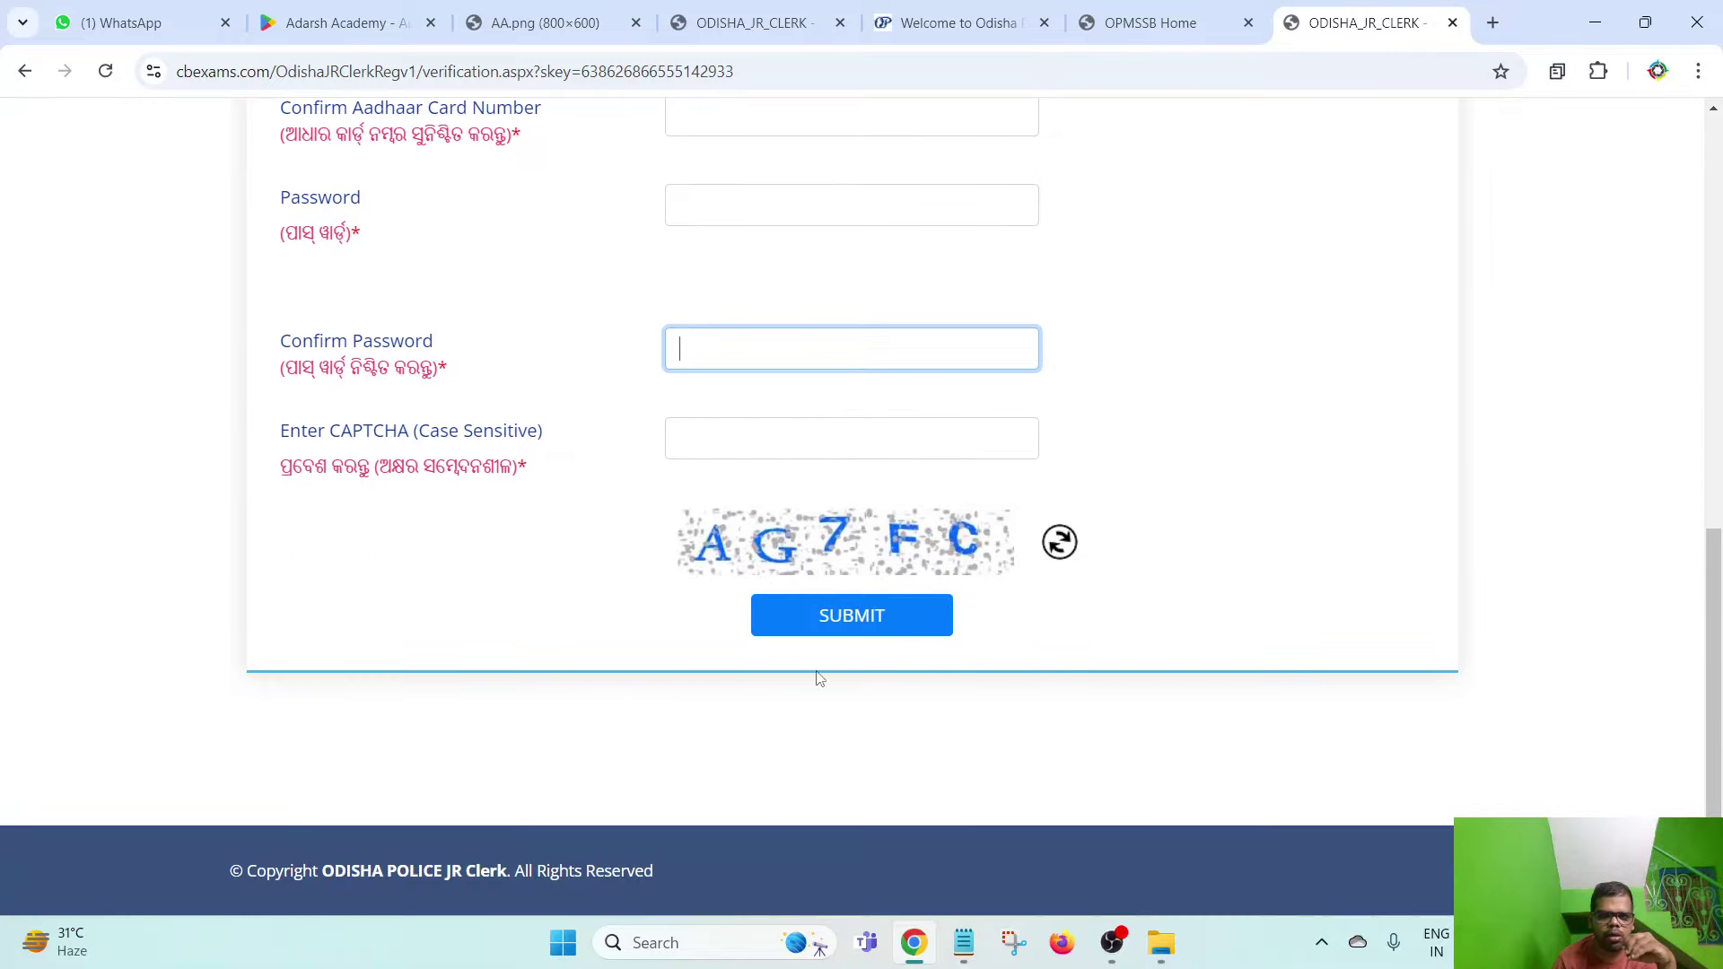
scroll(1224, 477, "up", 5)
scroll(1224, 477, "up", 3)
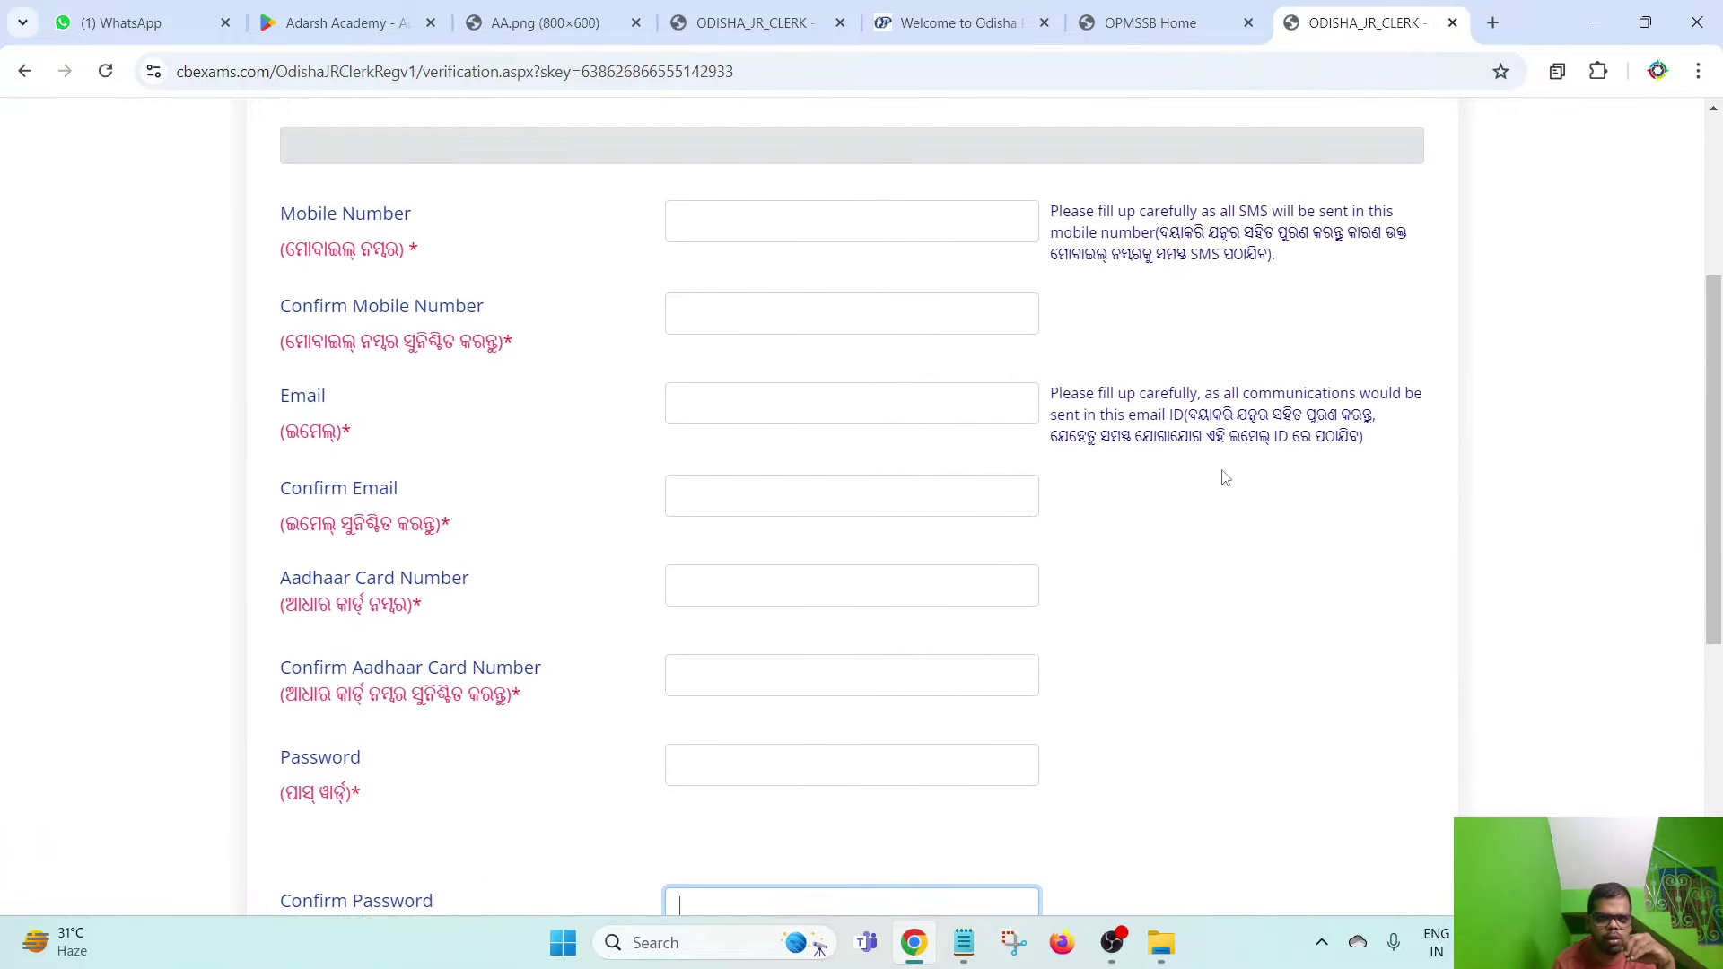
left_click(1114, 944)
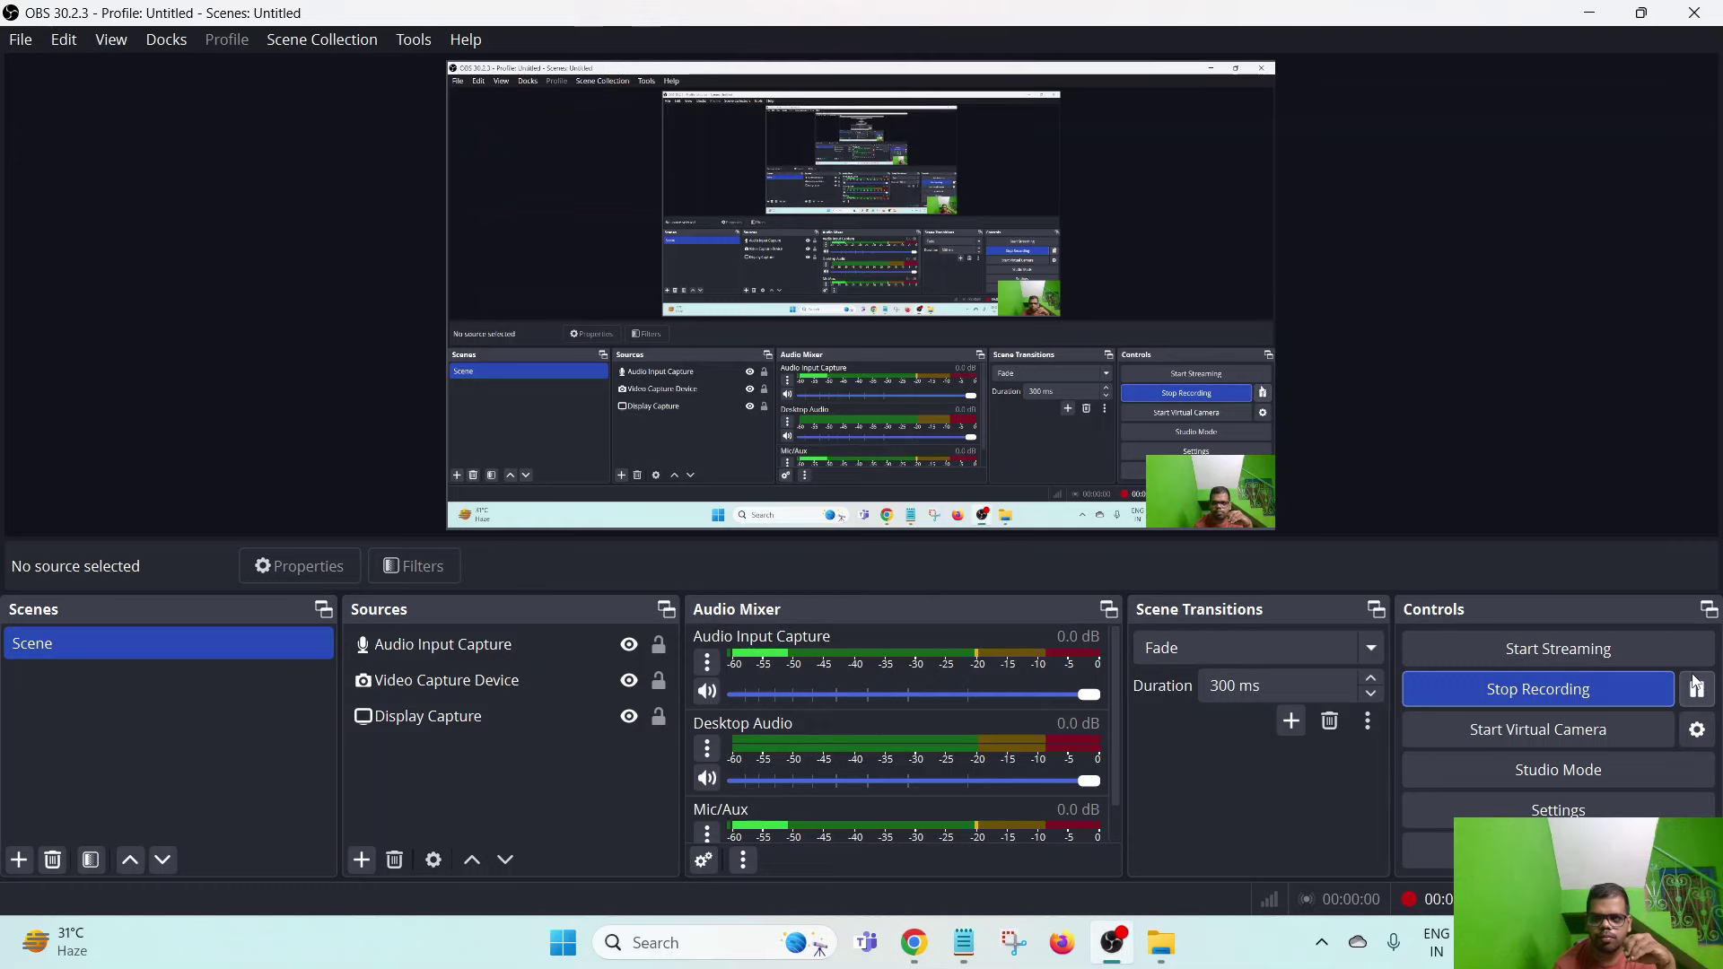
left_click(914, 943)
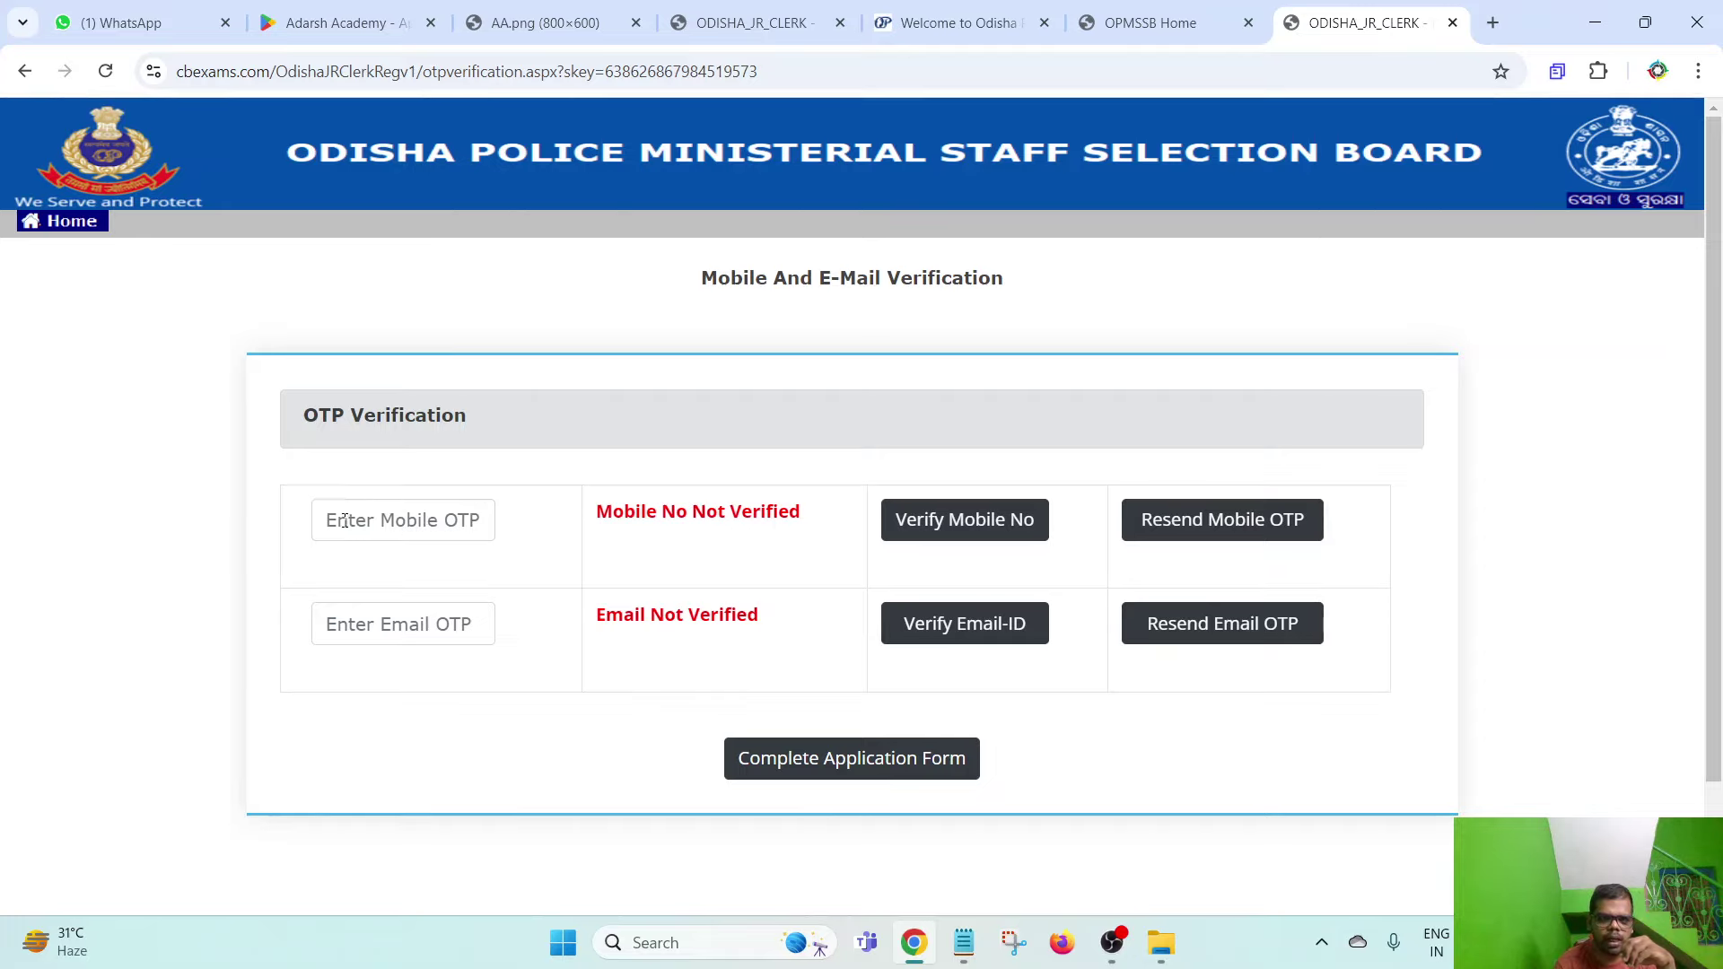
Step: Enter the mobile and e-mail OTP codes, then bring the registration form back in front
left_click(489, 530)
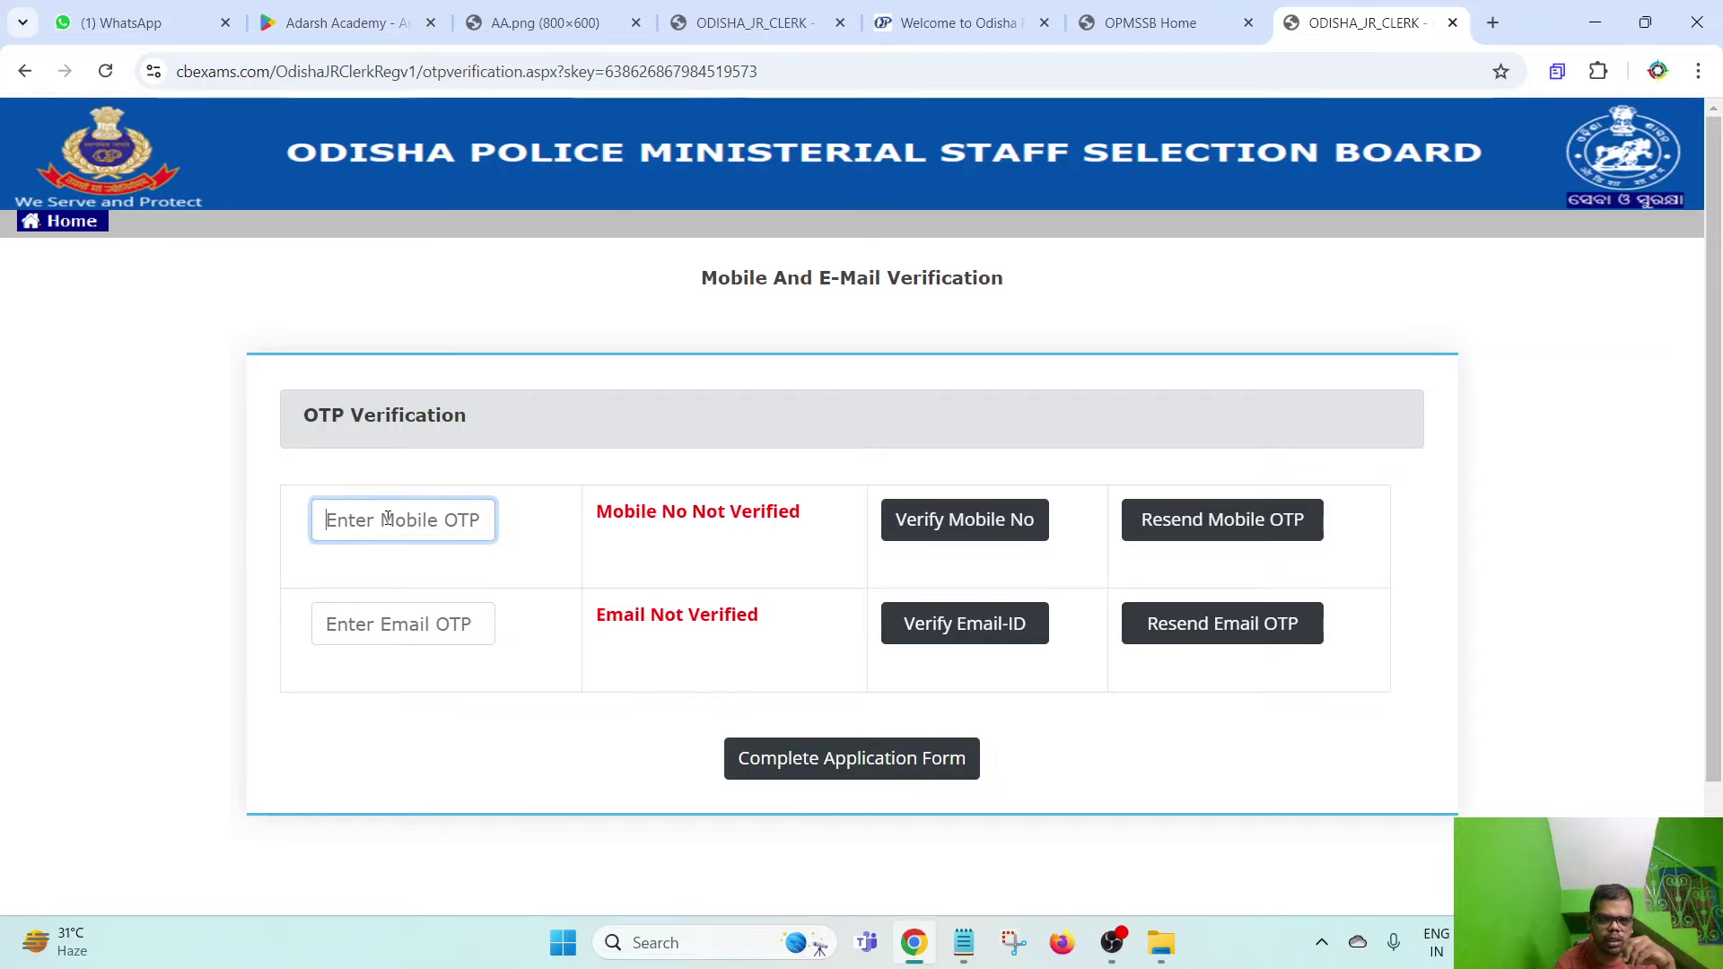
left_click(378, 628)
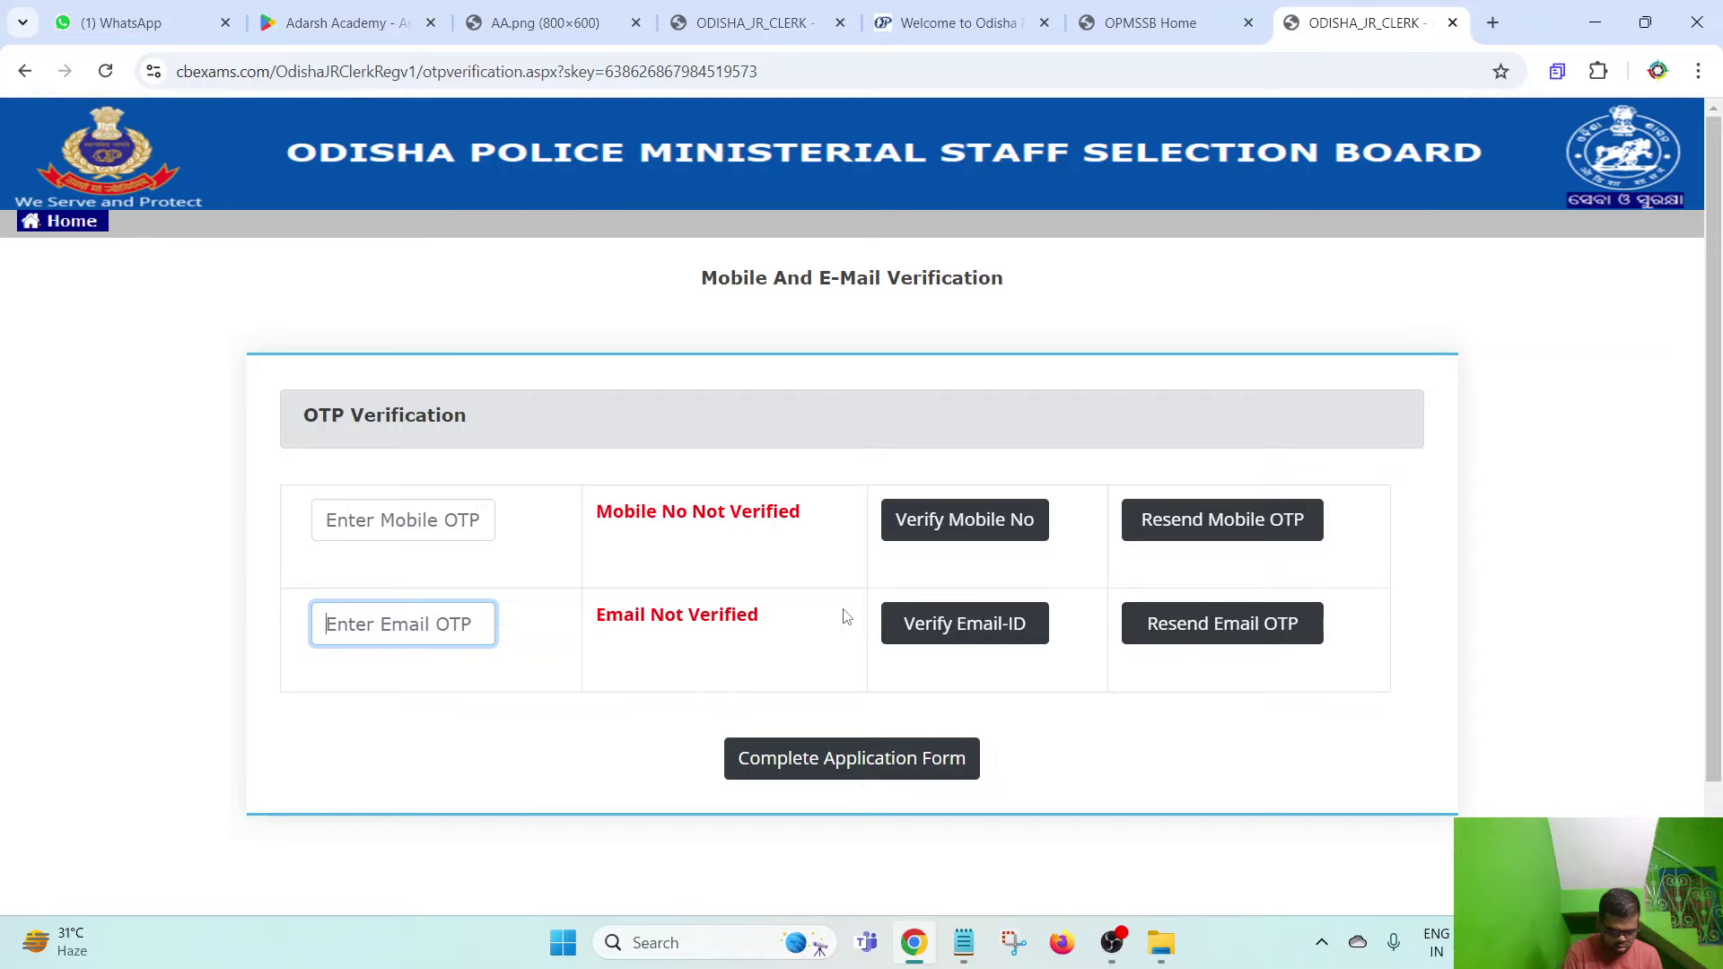
left_click(411, 520)
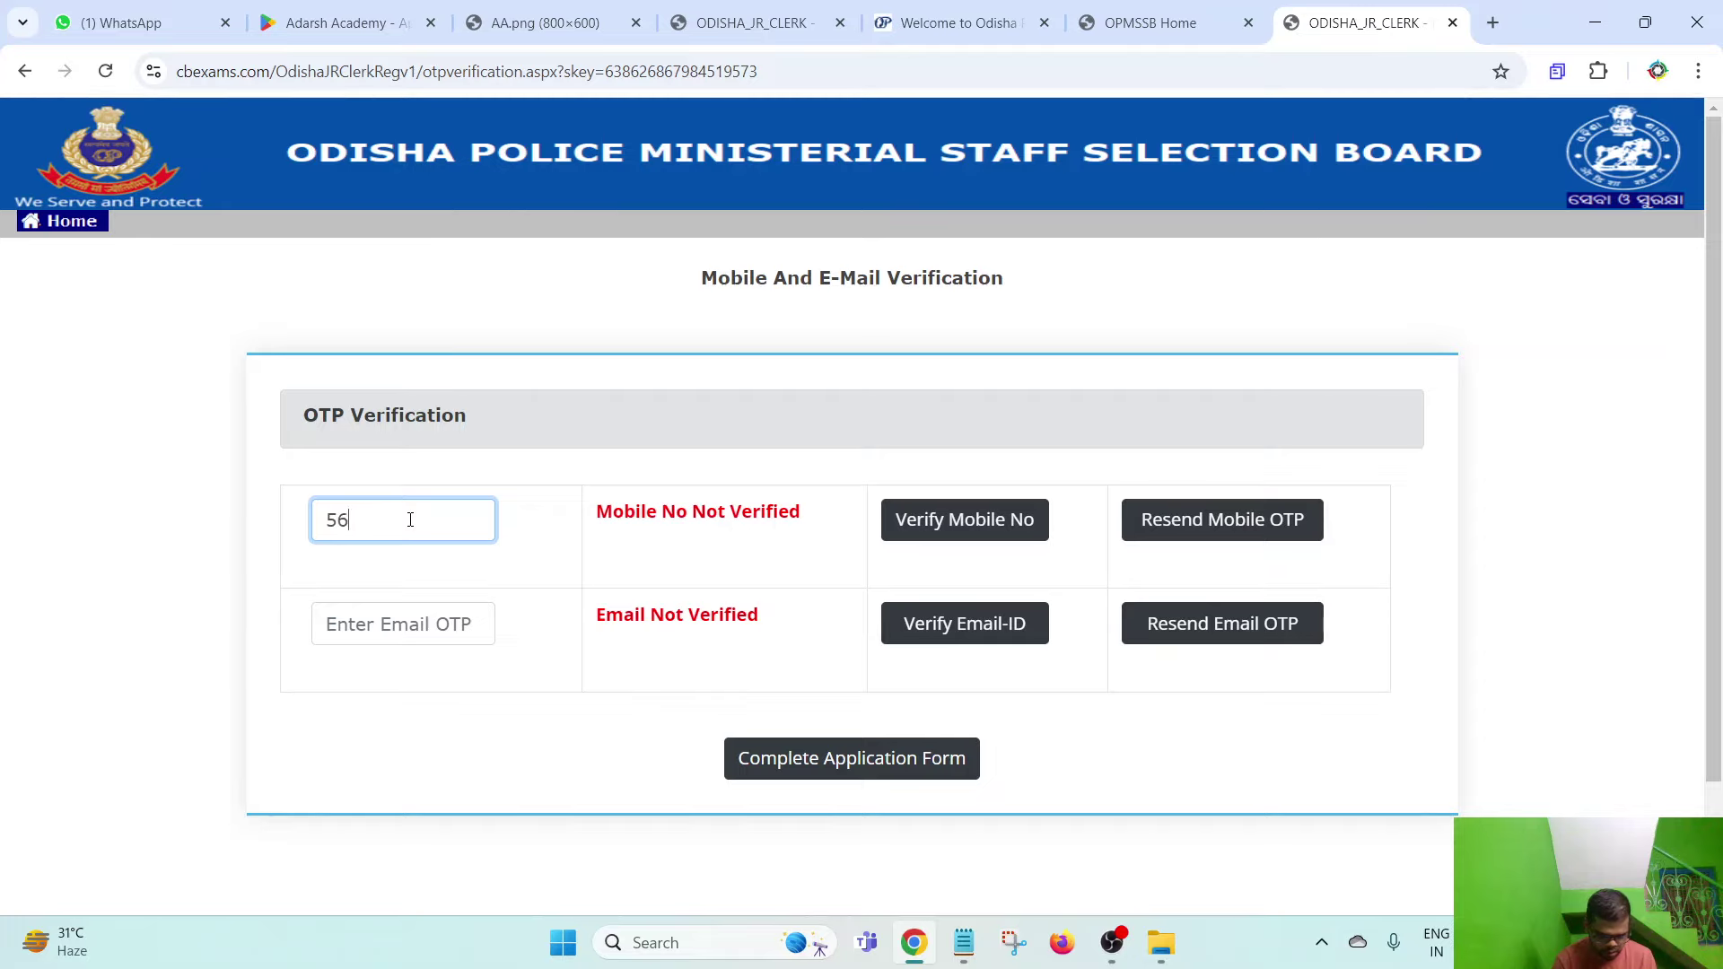
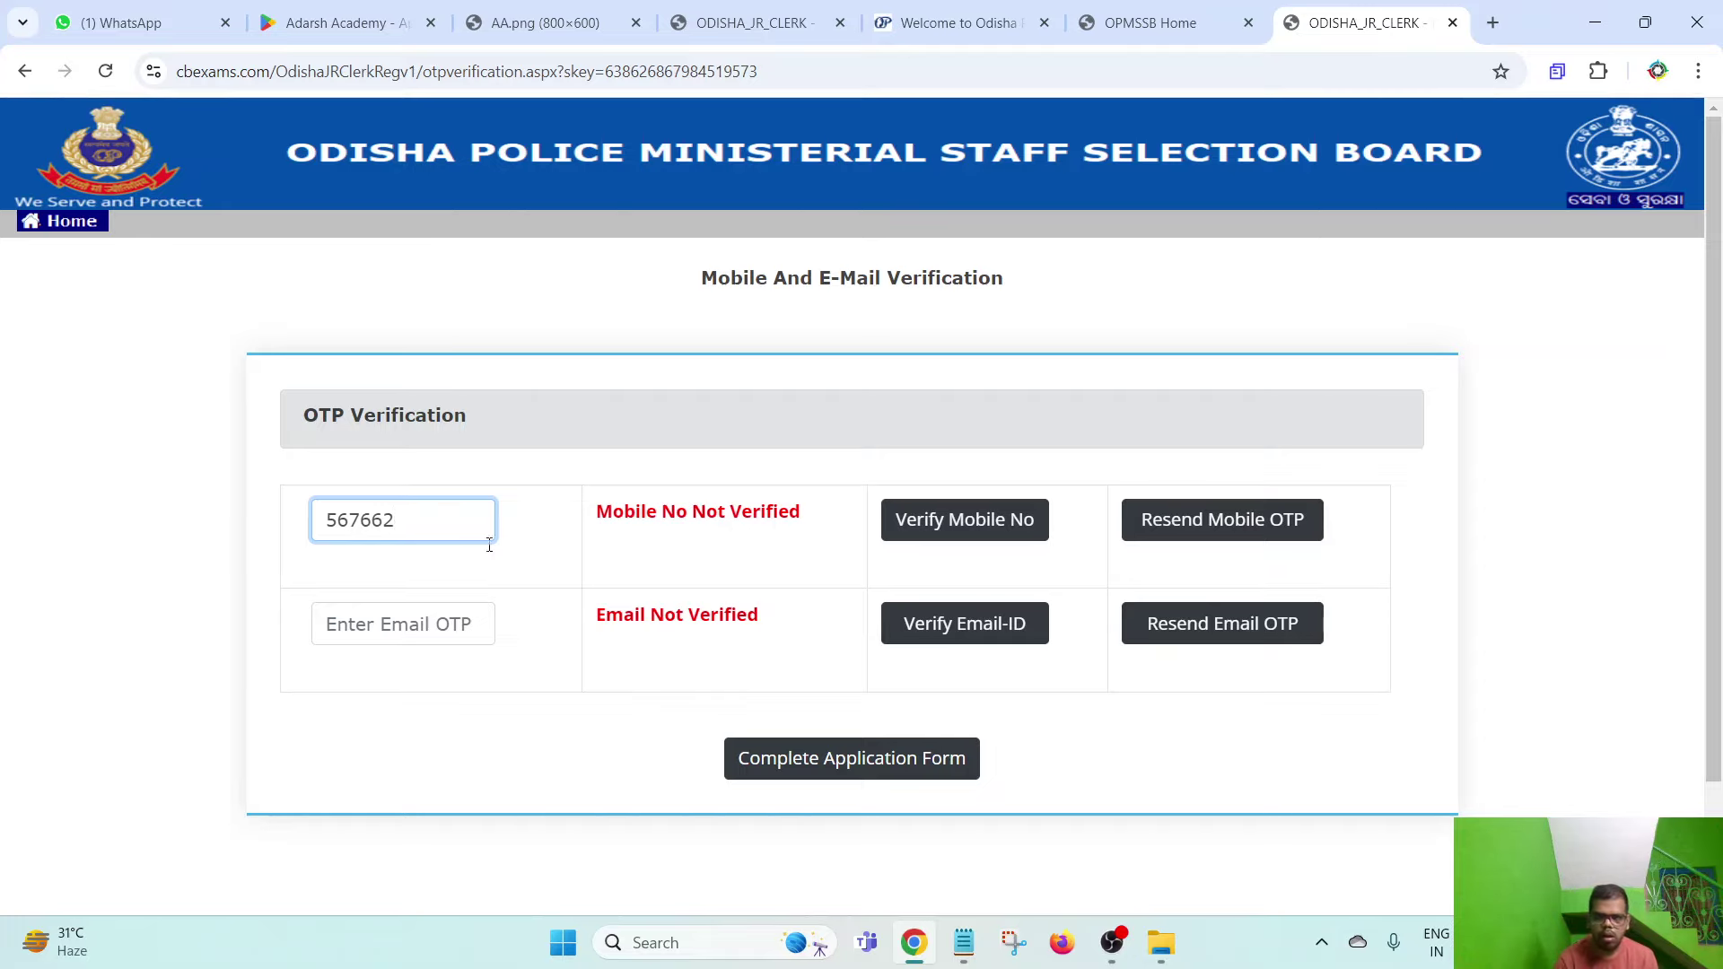
left_click(1123, 941)
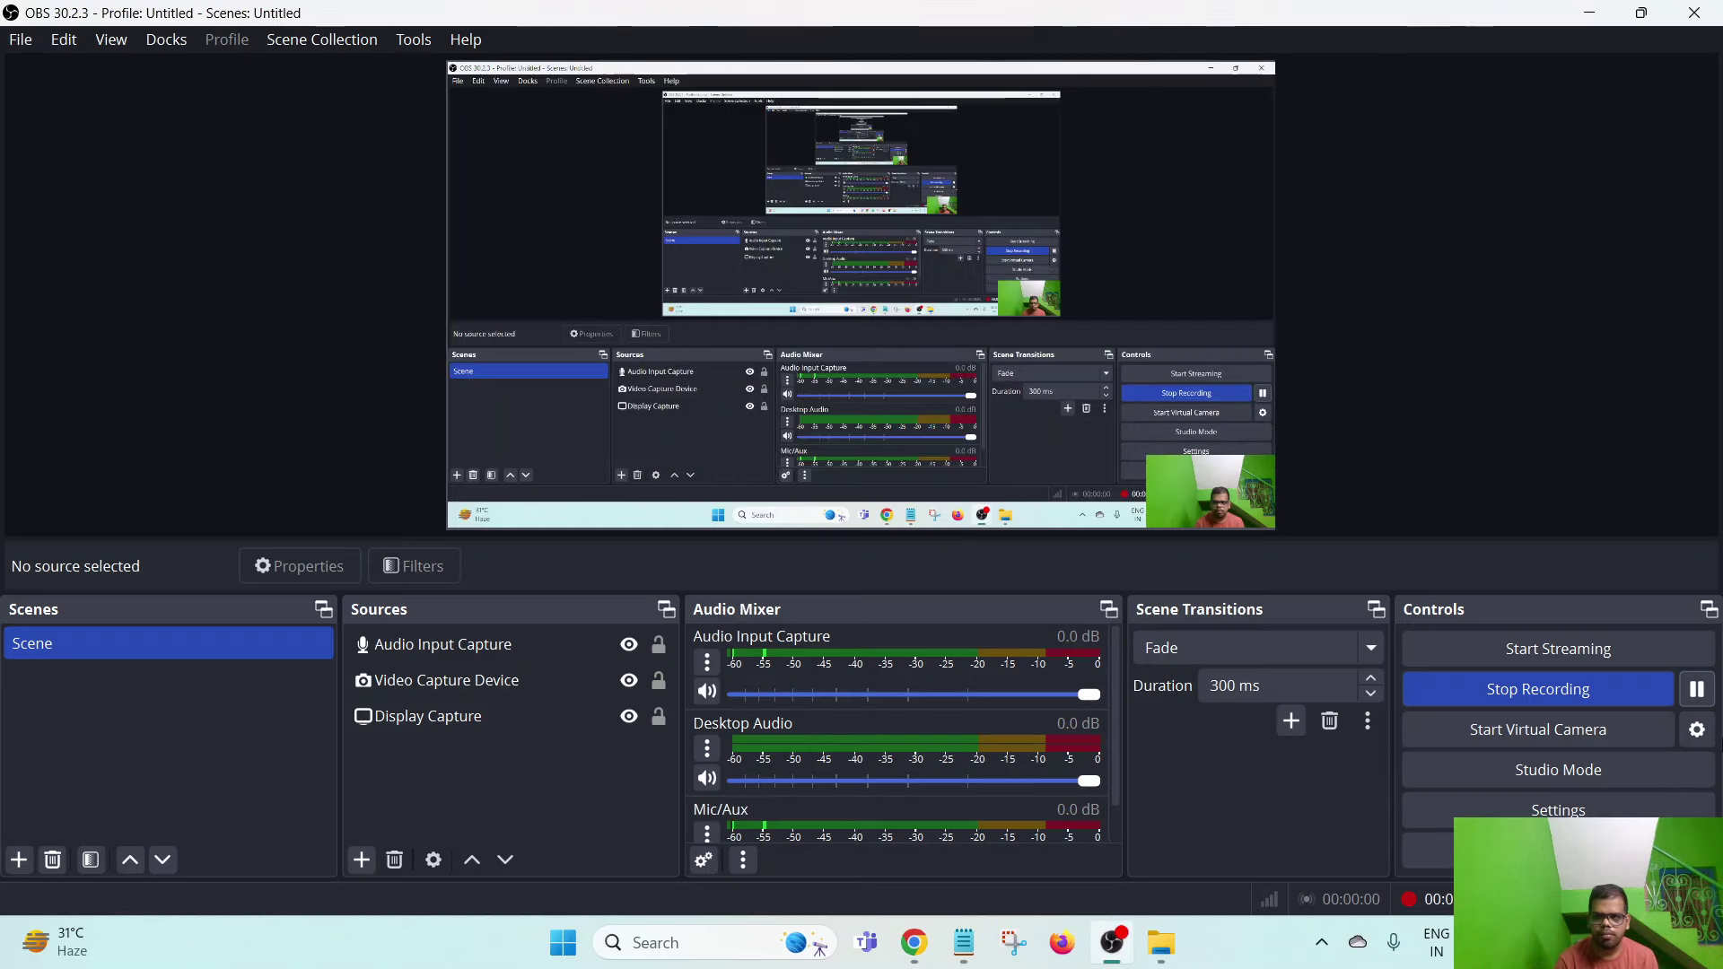
left_click(912, 942)
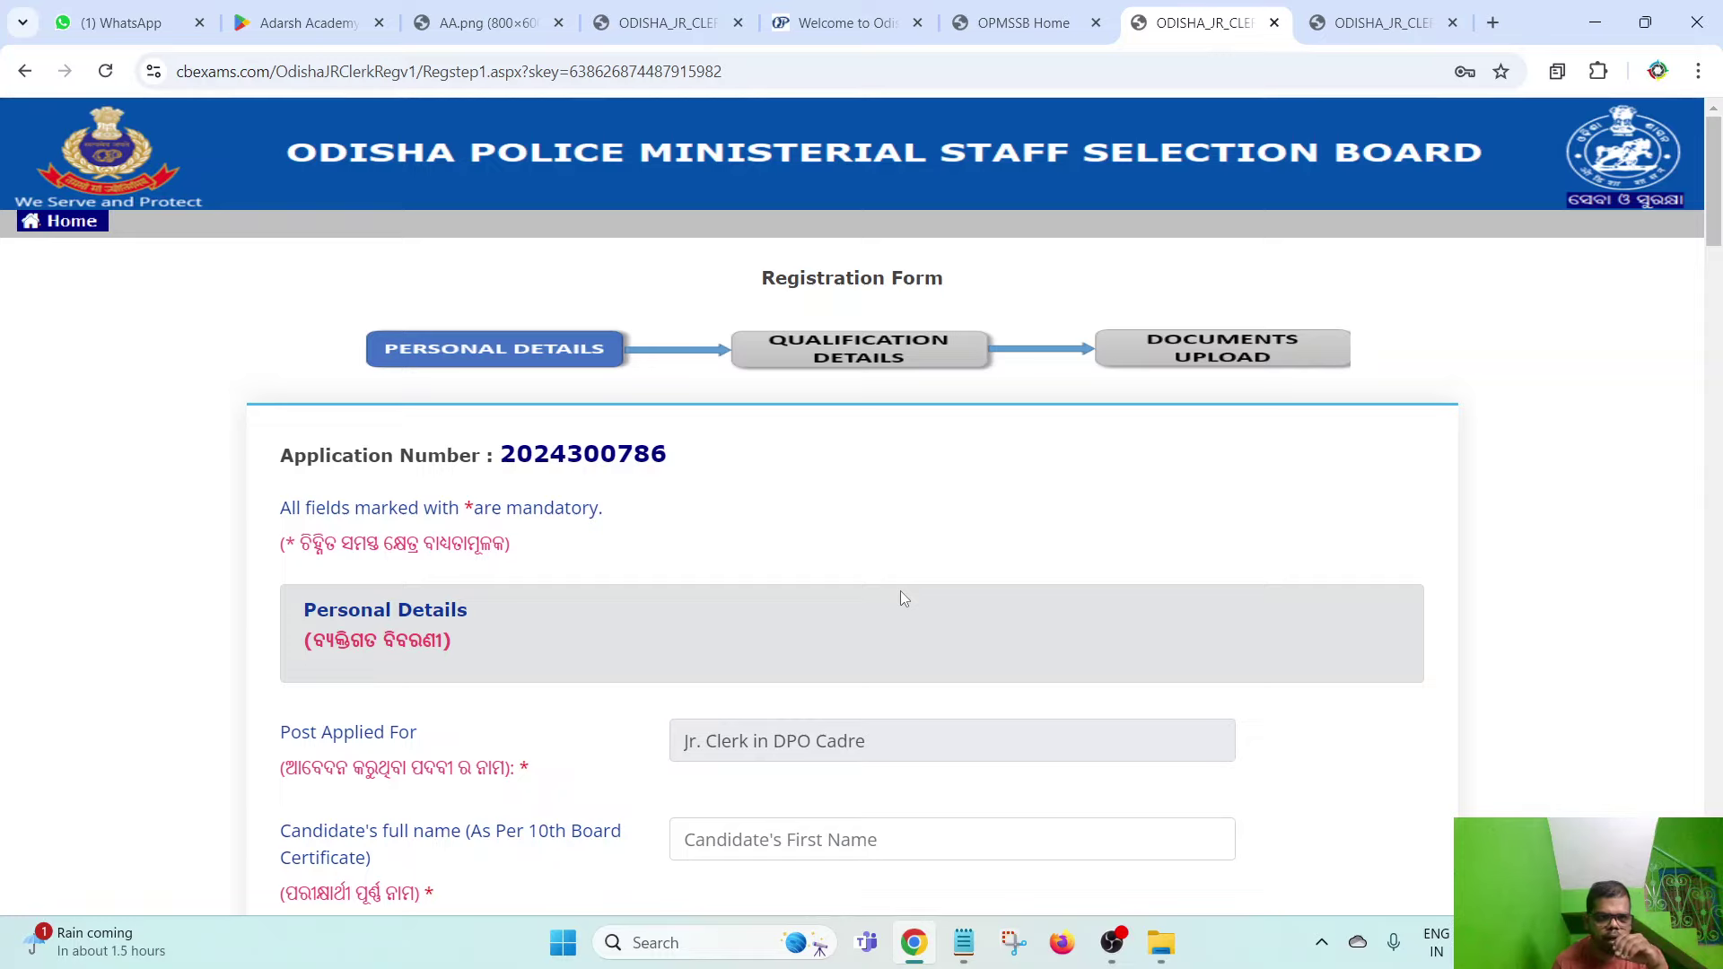
scroll(532, 502, "down", 3)
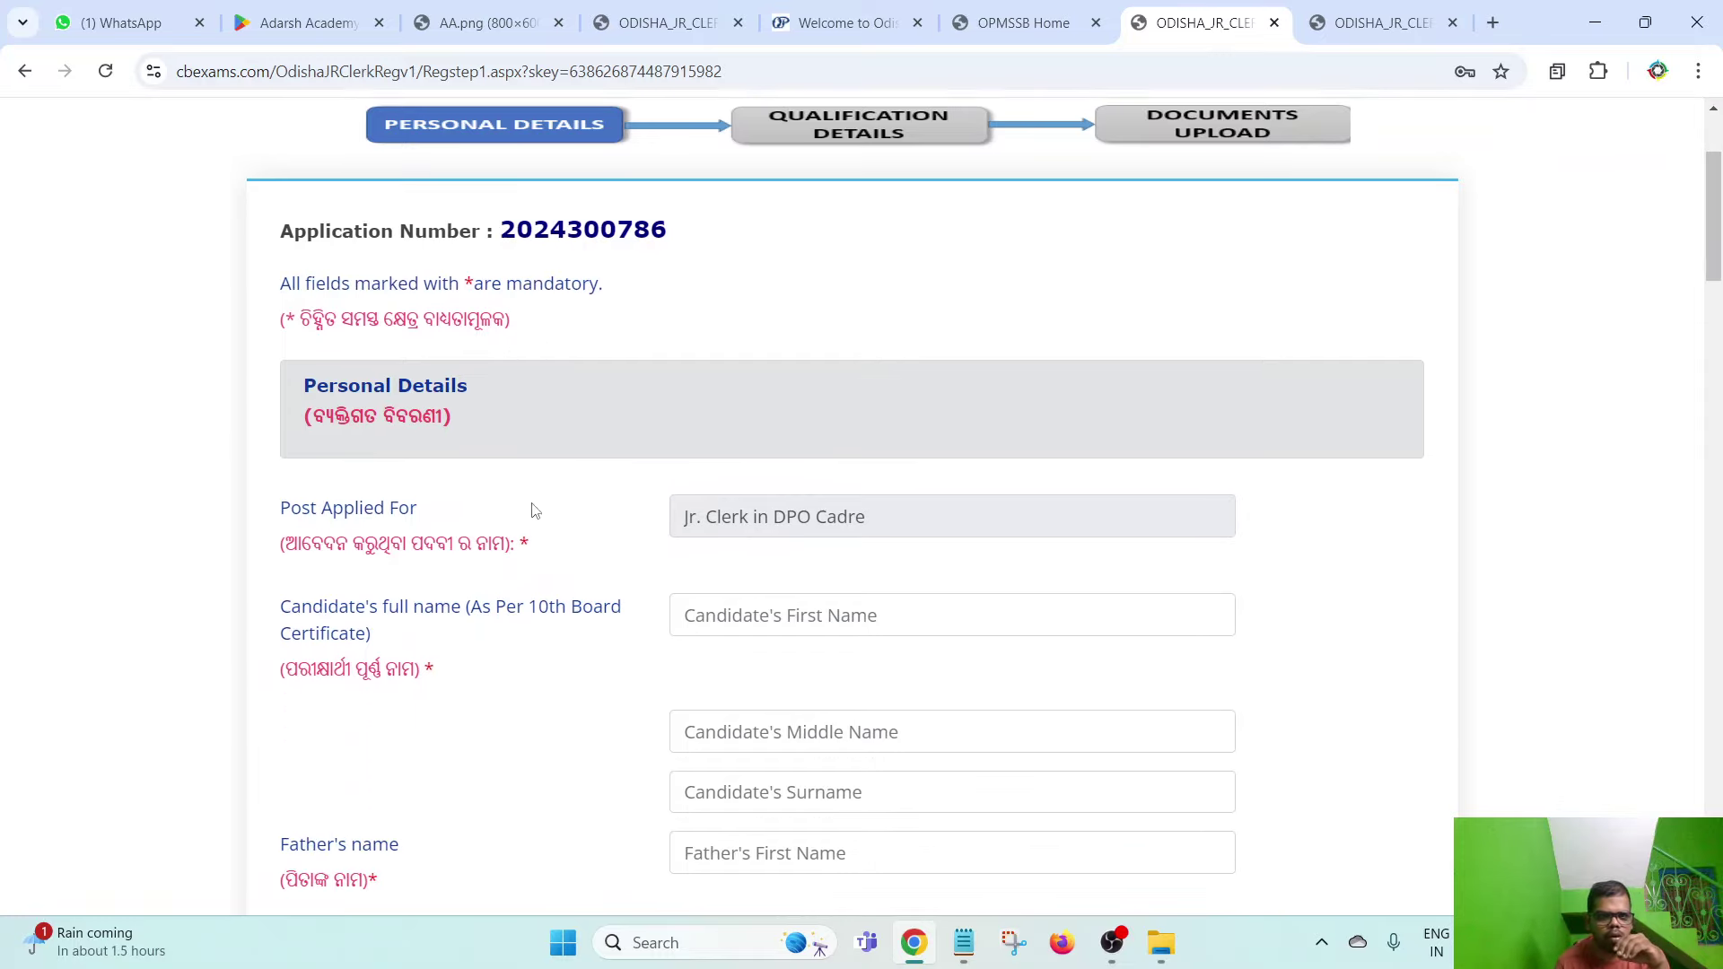
scroll(531, 510, "down", 1)
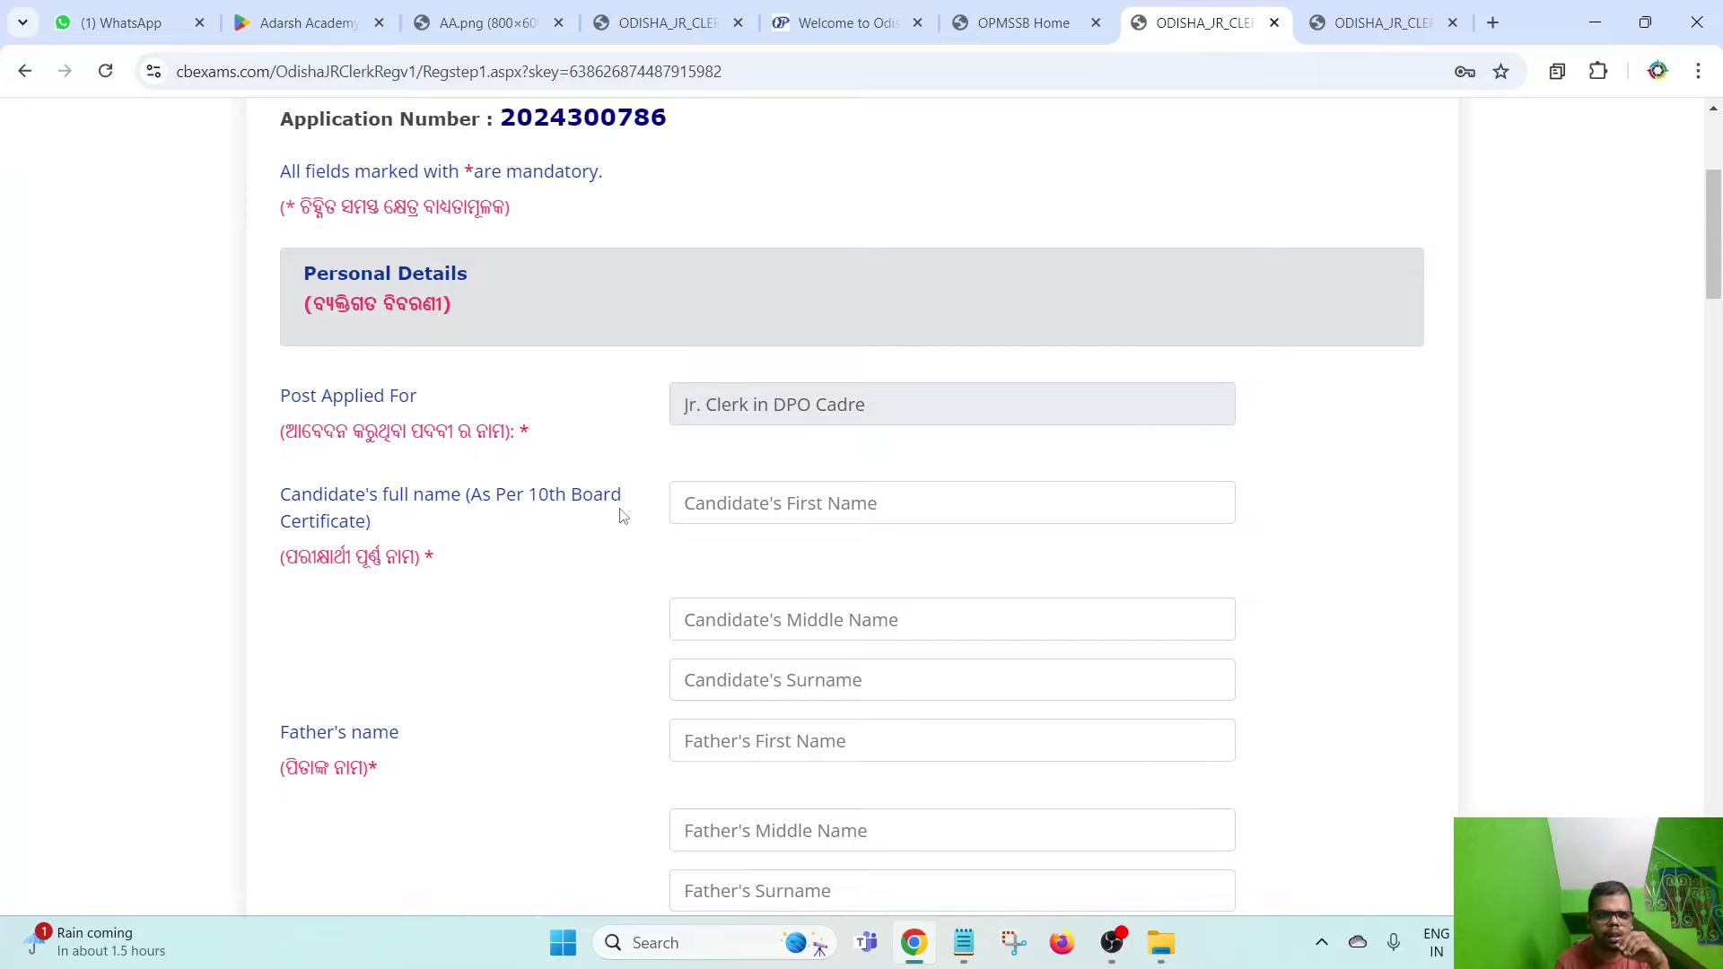
left_click(759, 505)
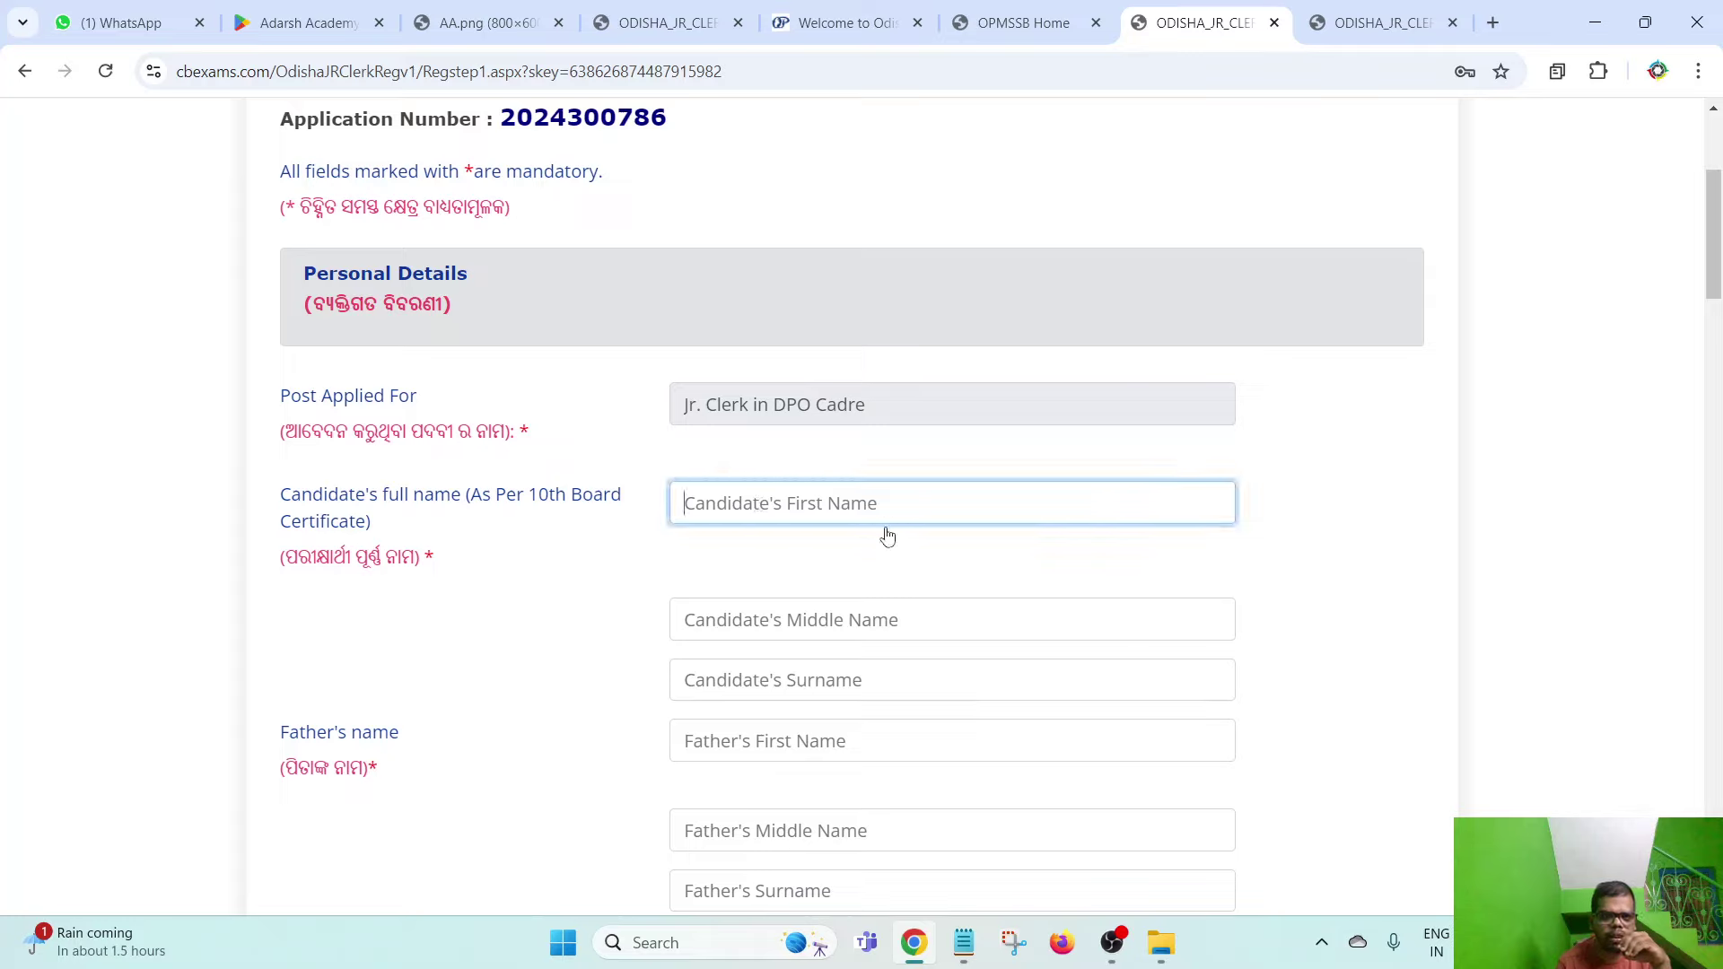
scroll(885, 530, "down", 1)
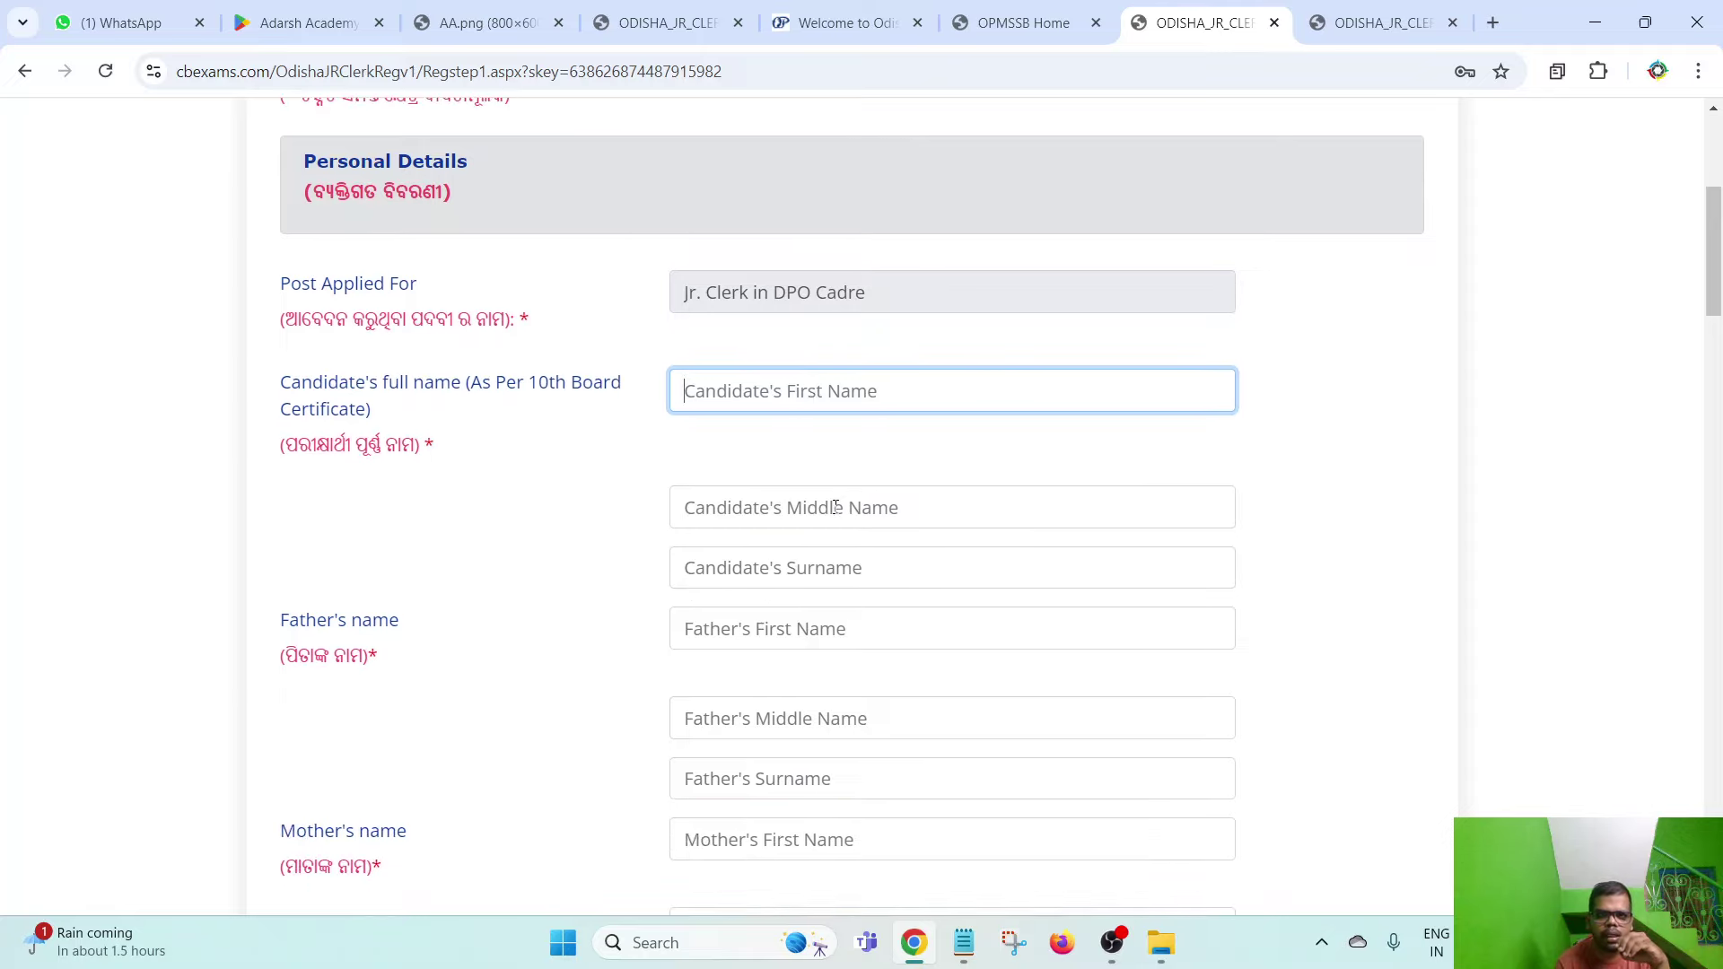
left_click(835, 507)
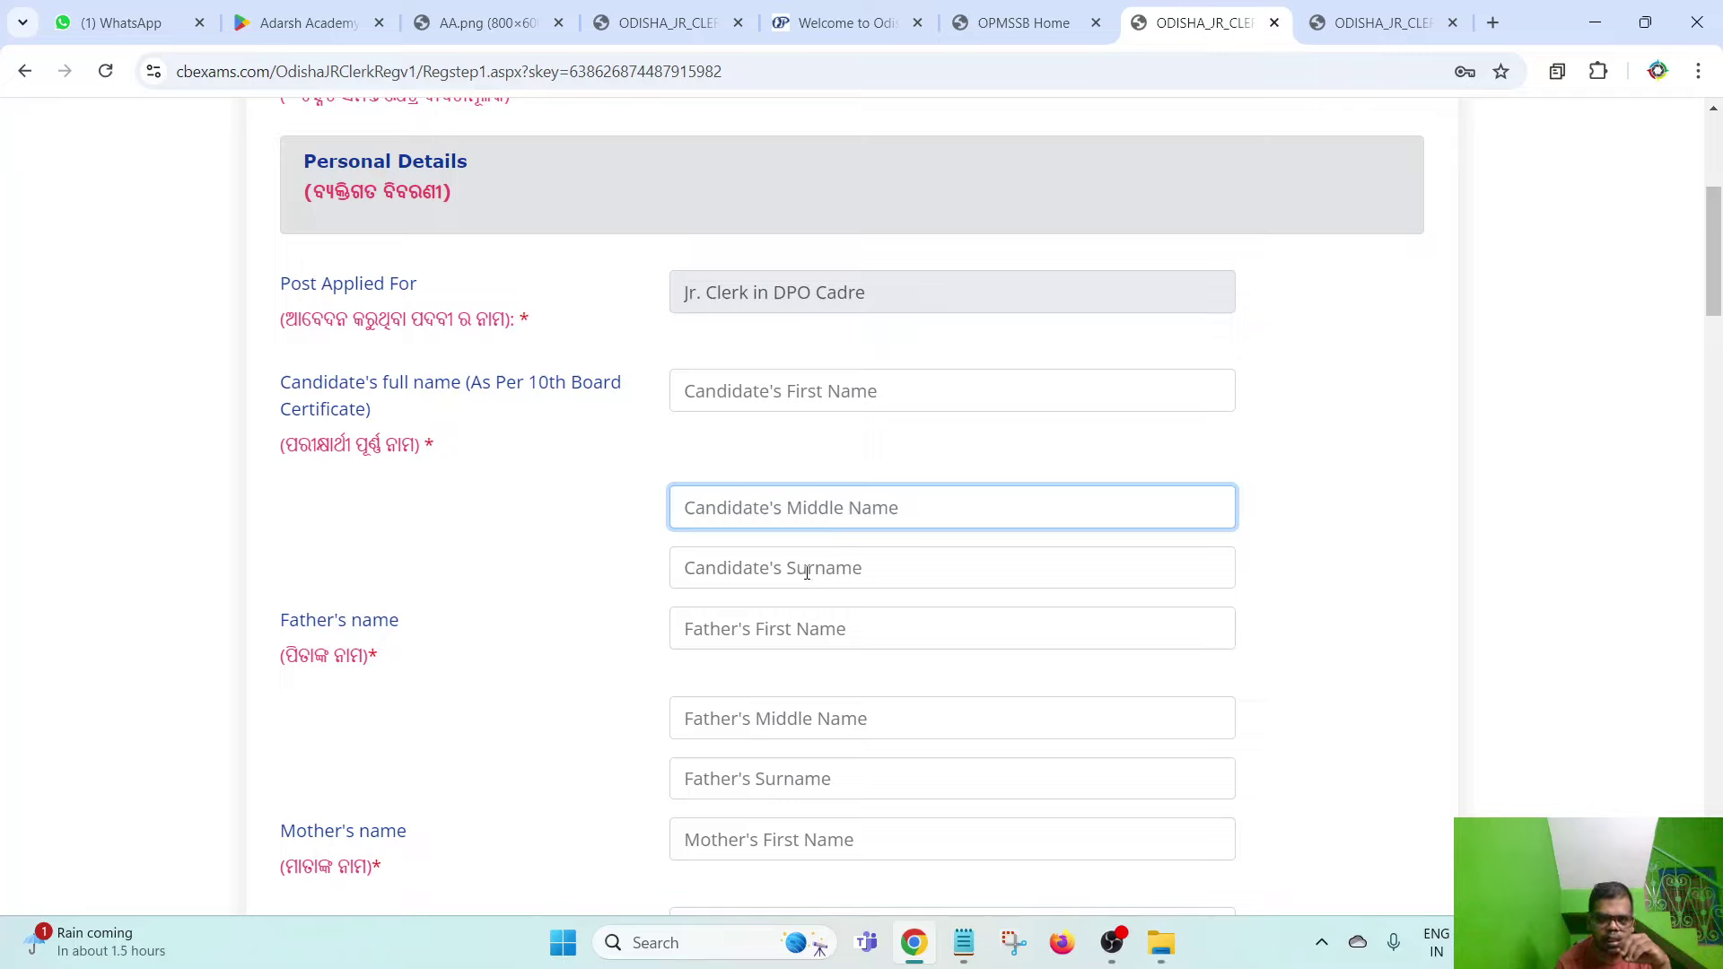
scroll(819, 576, "down", 1)
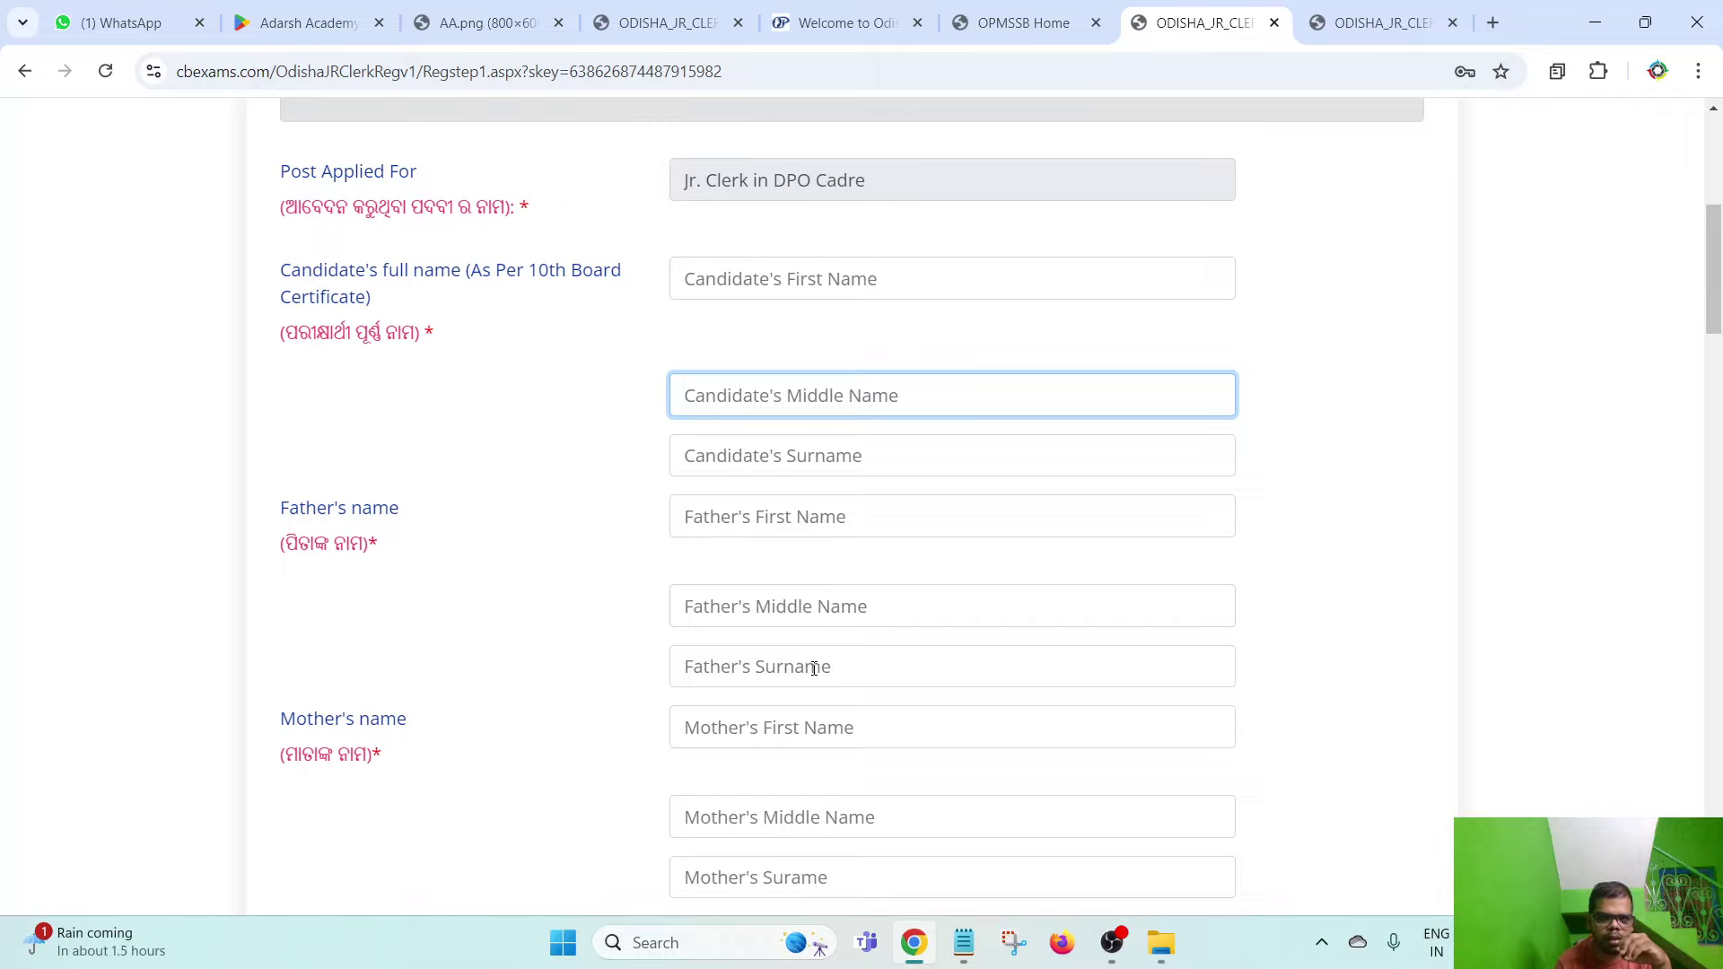
scroll(754, 558, "down", 2)
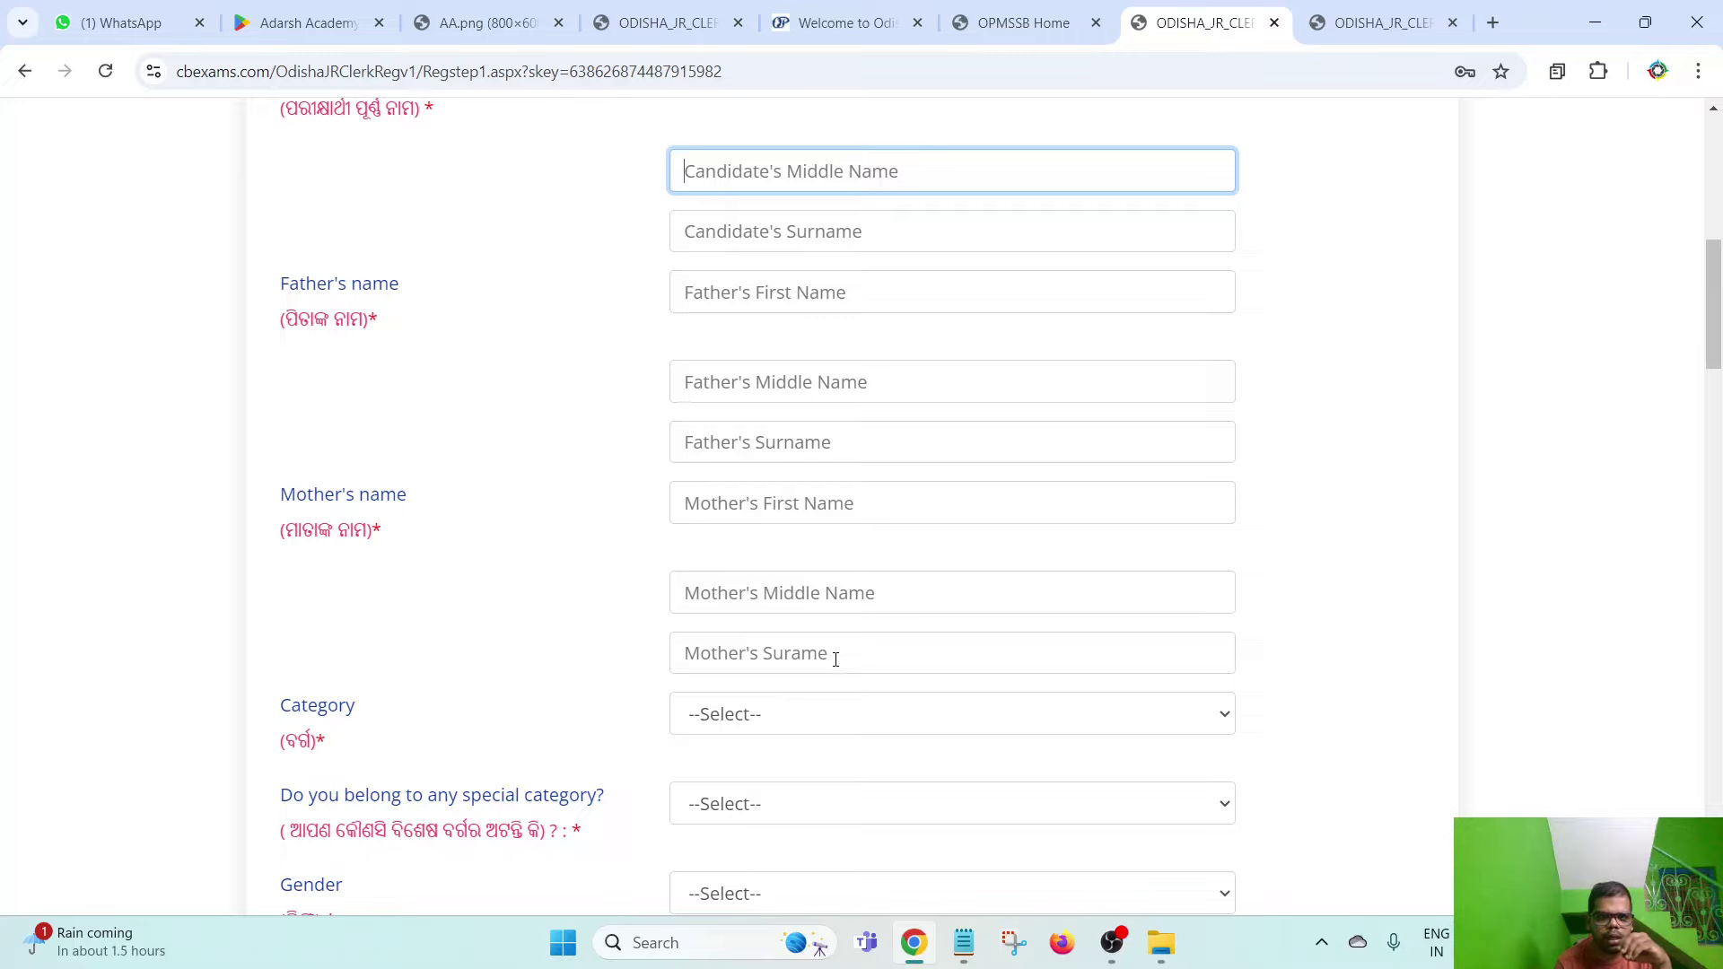
scroll(881, 455, "down", 1)
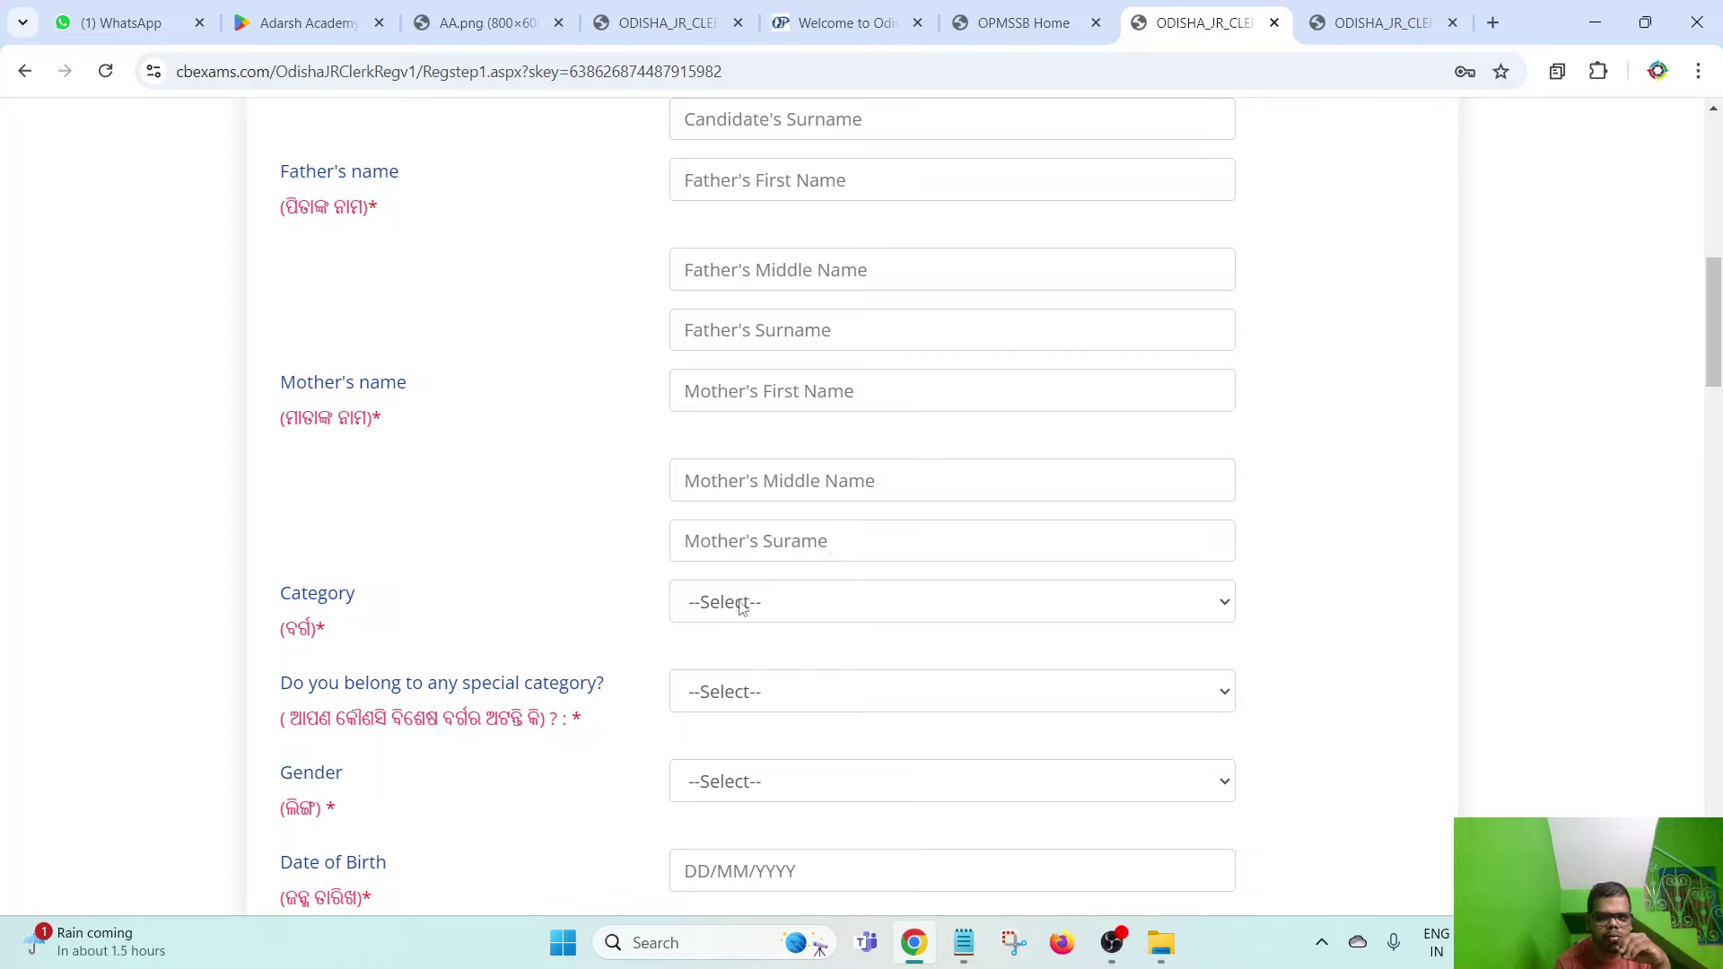
Step: Set the category to Un-Reserved (UR) and answer No to the special category question
left_click(808, 608)
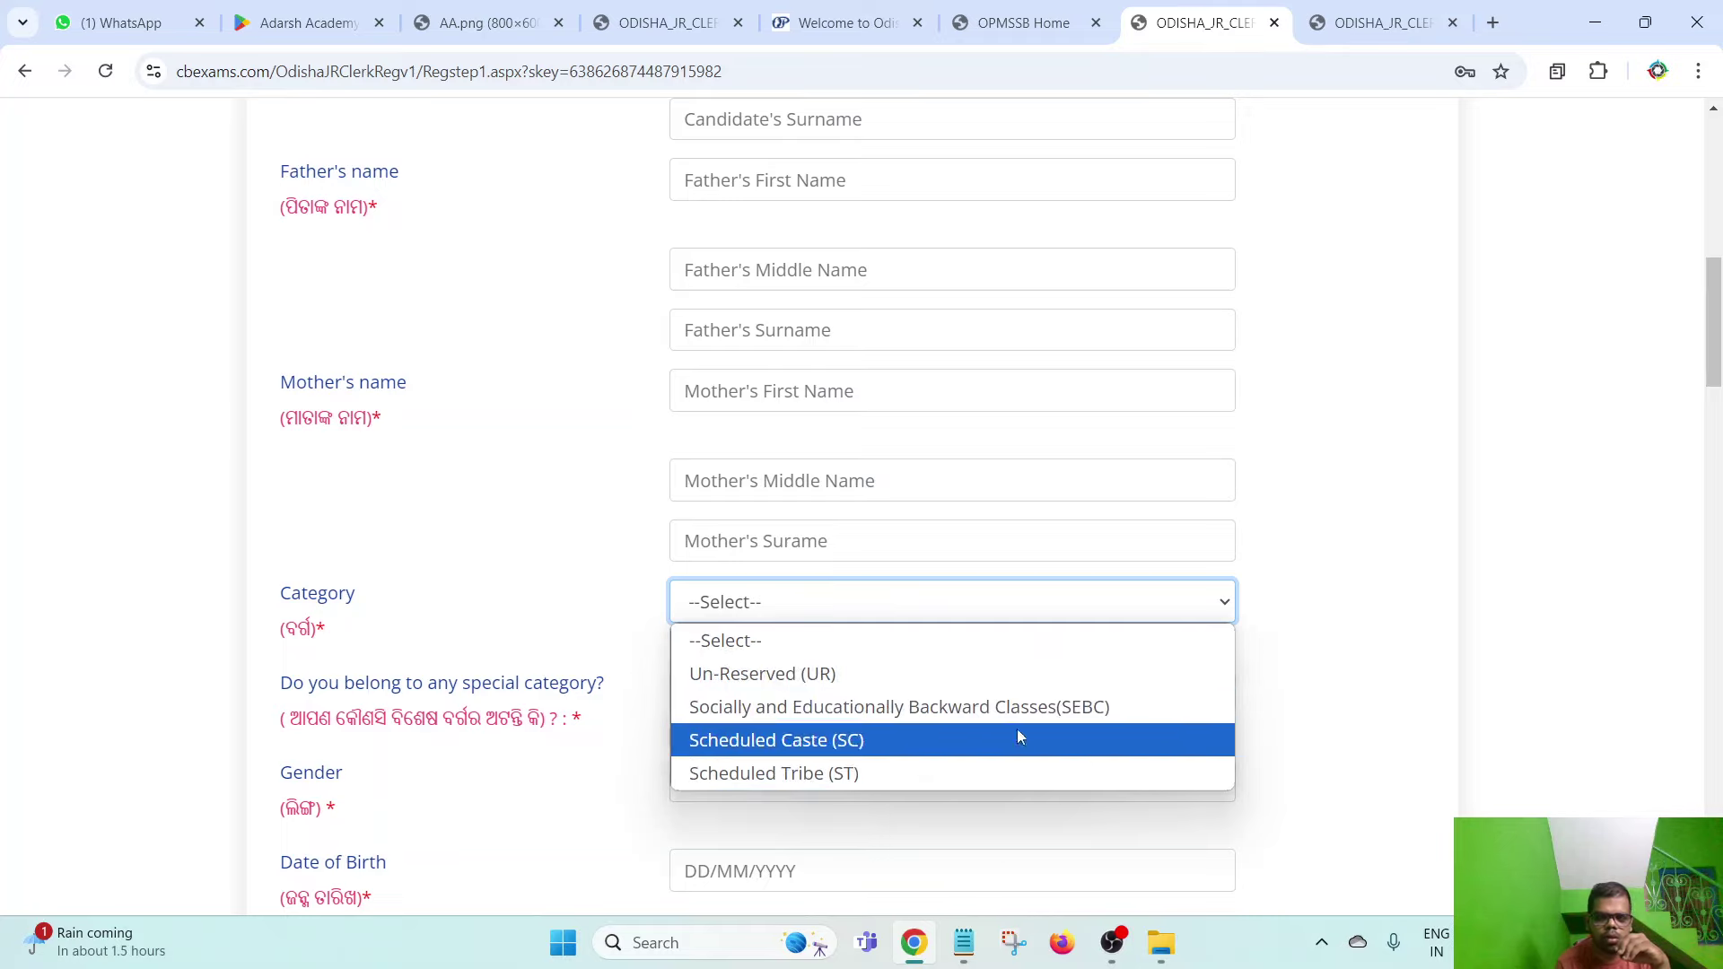
left_click(1393, 612)
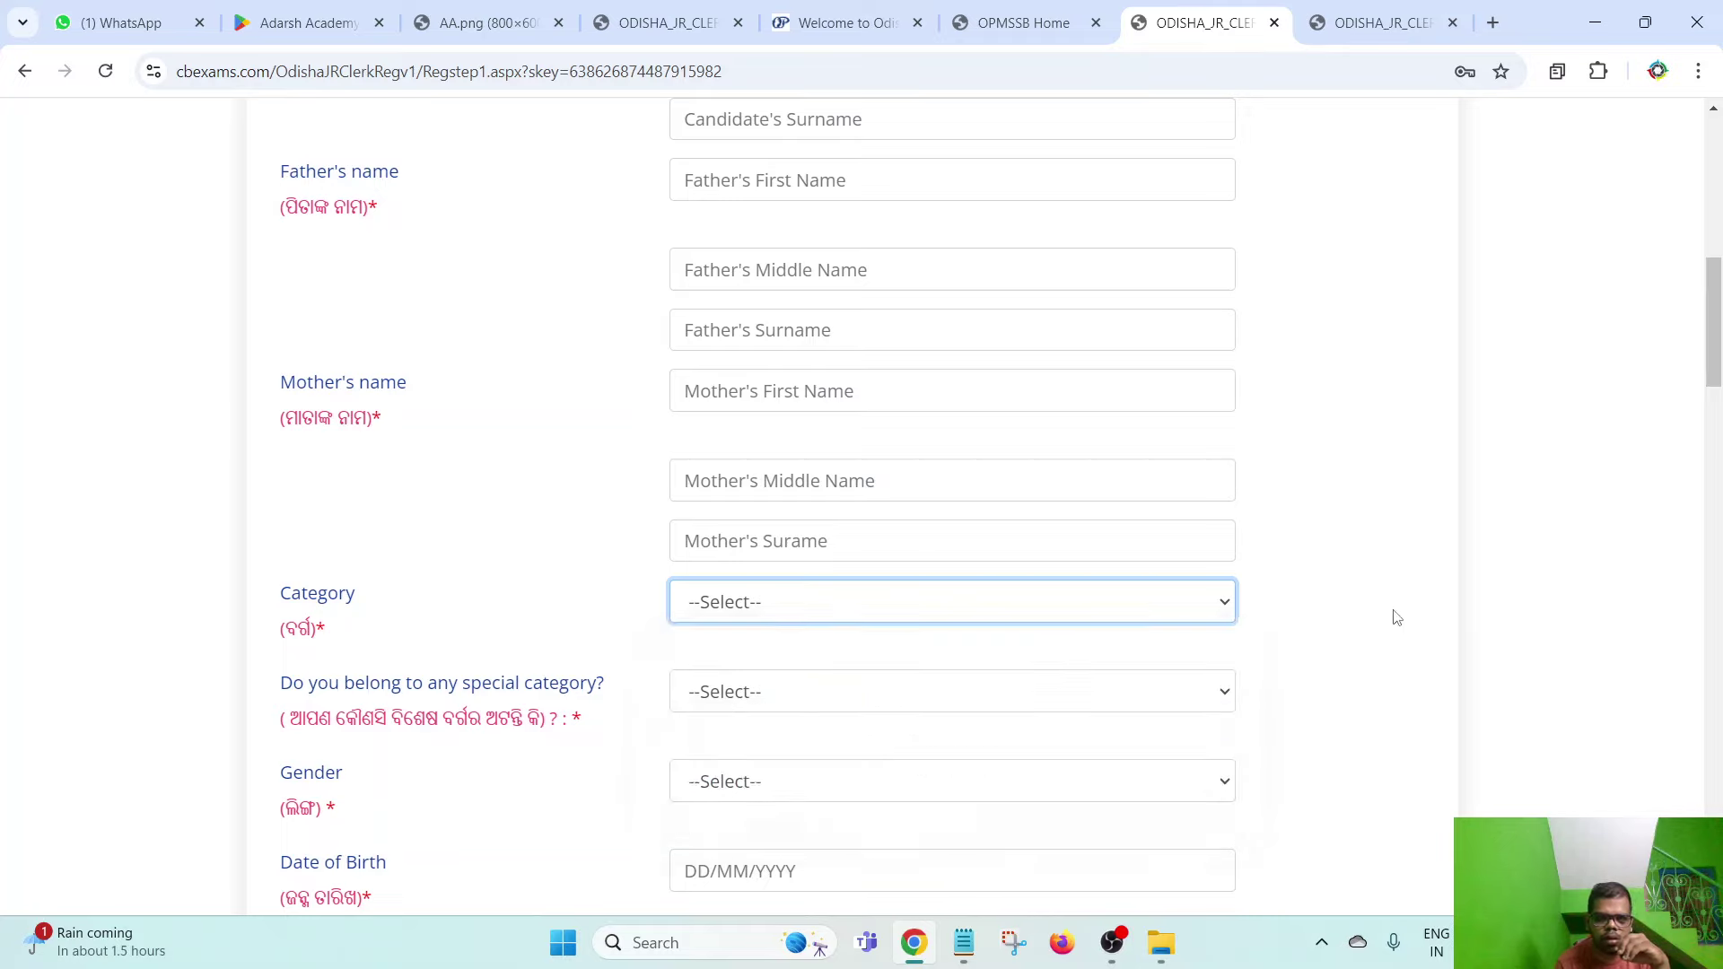
left_click(835, 606)
left_click(785, 673)
scroll(1001, 539, "down", 1)
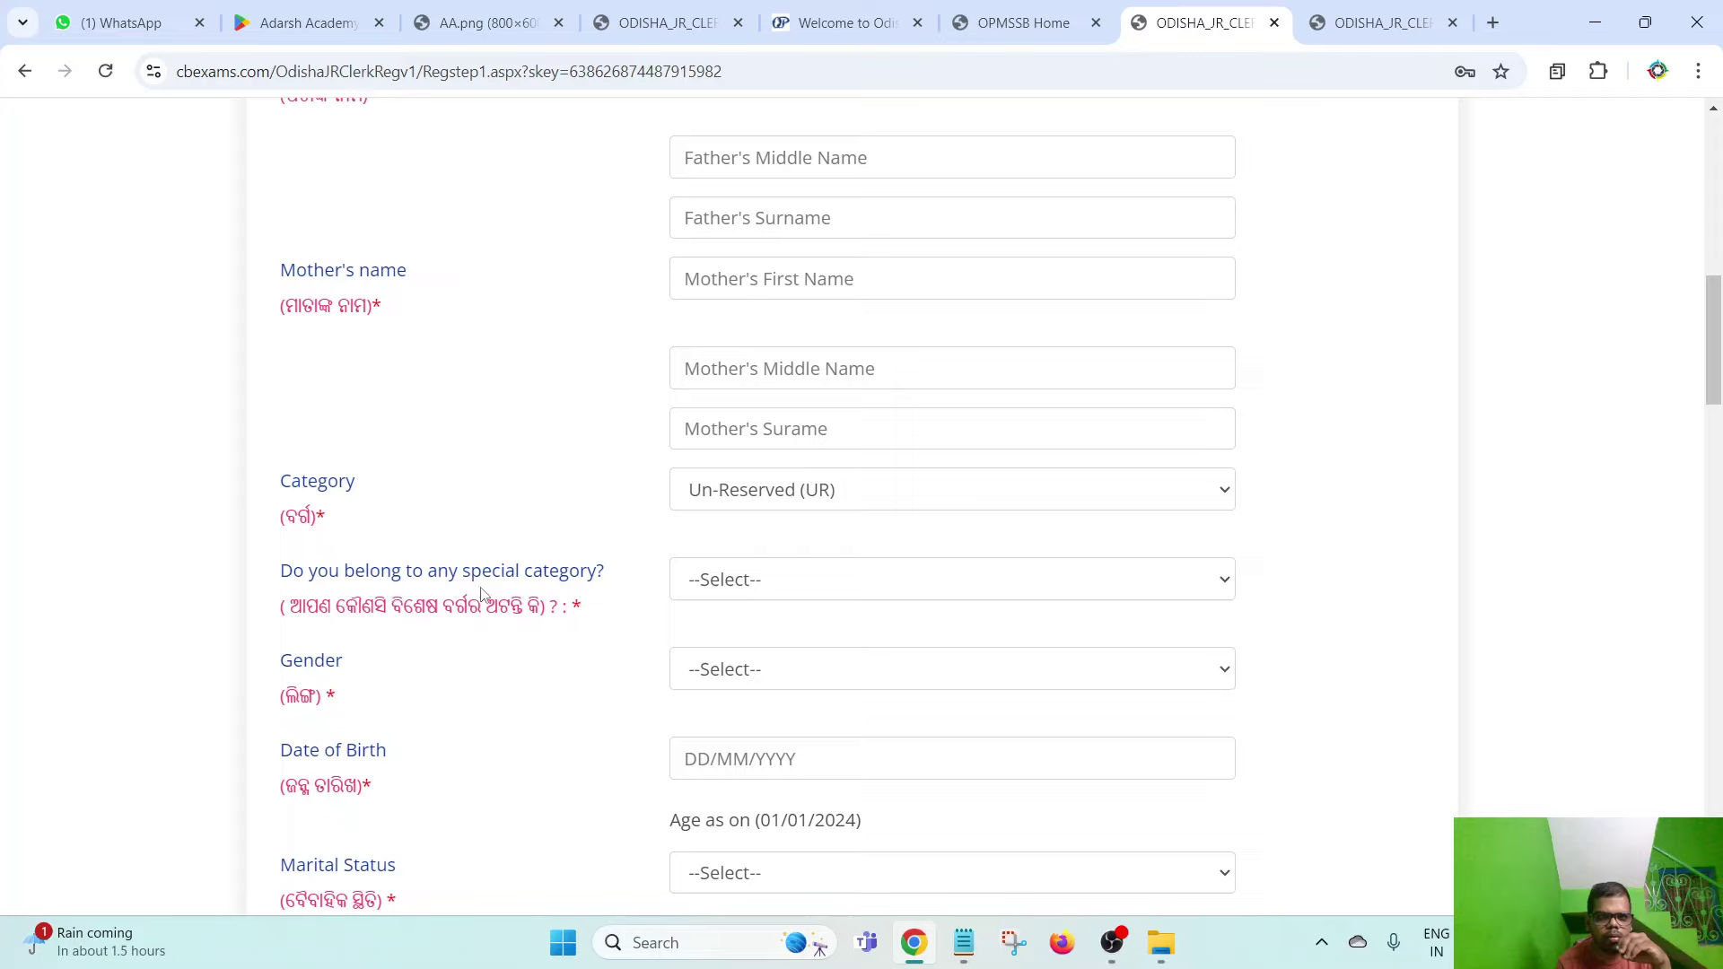
left_click(774, 593)
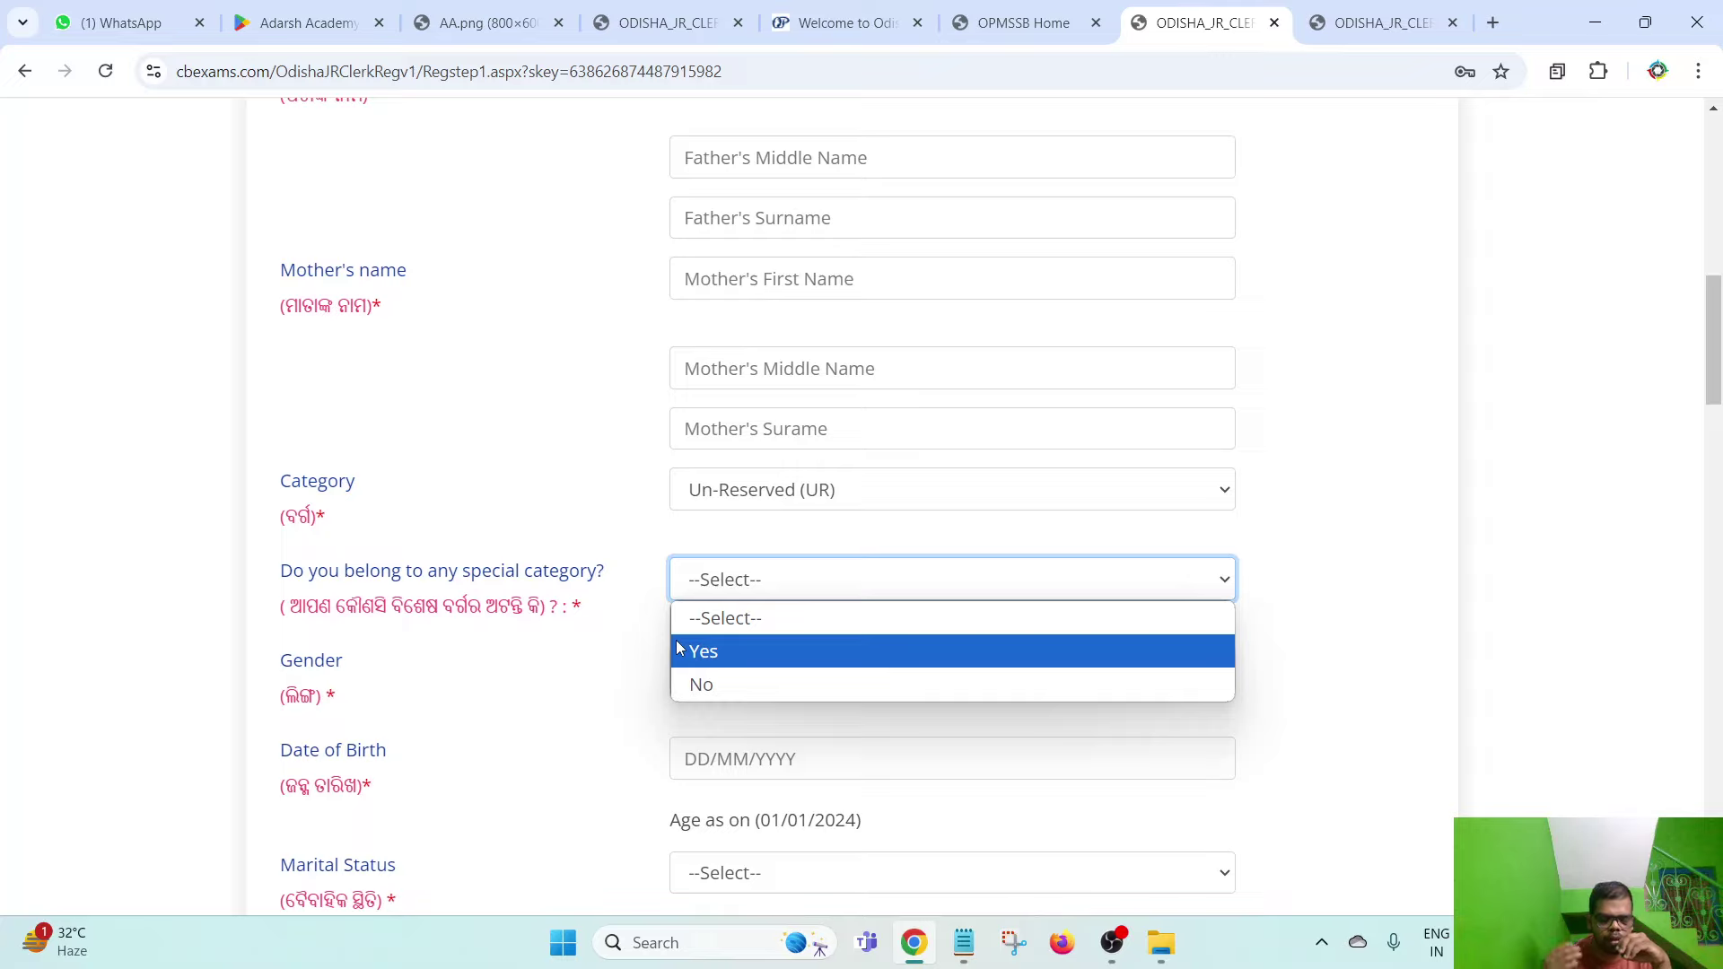
left_click(725, 687)
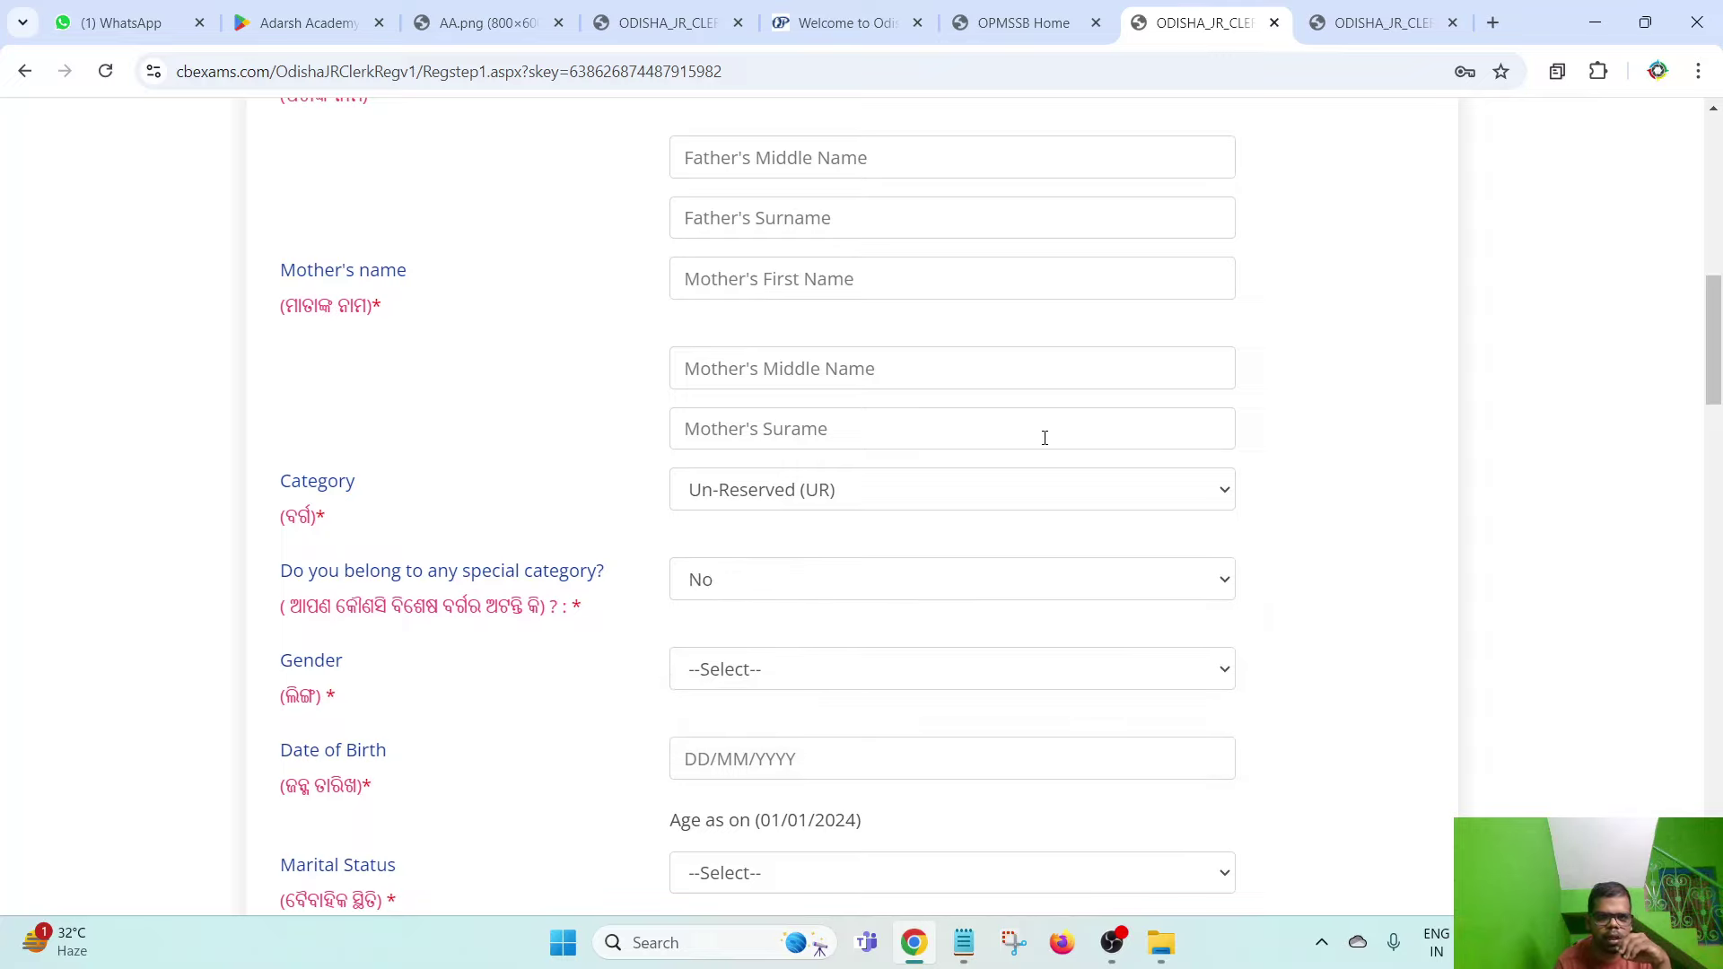
scroll(1043, 438, "down", 2)
left_click(770, 450)
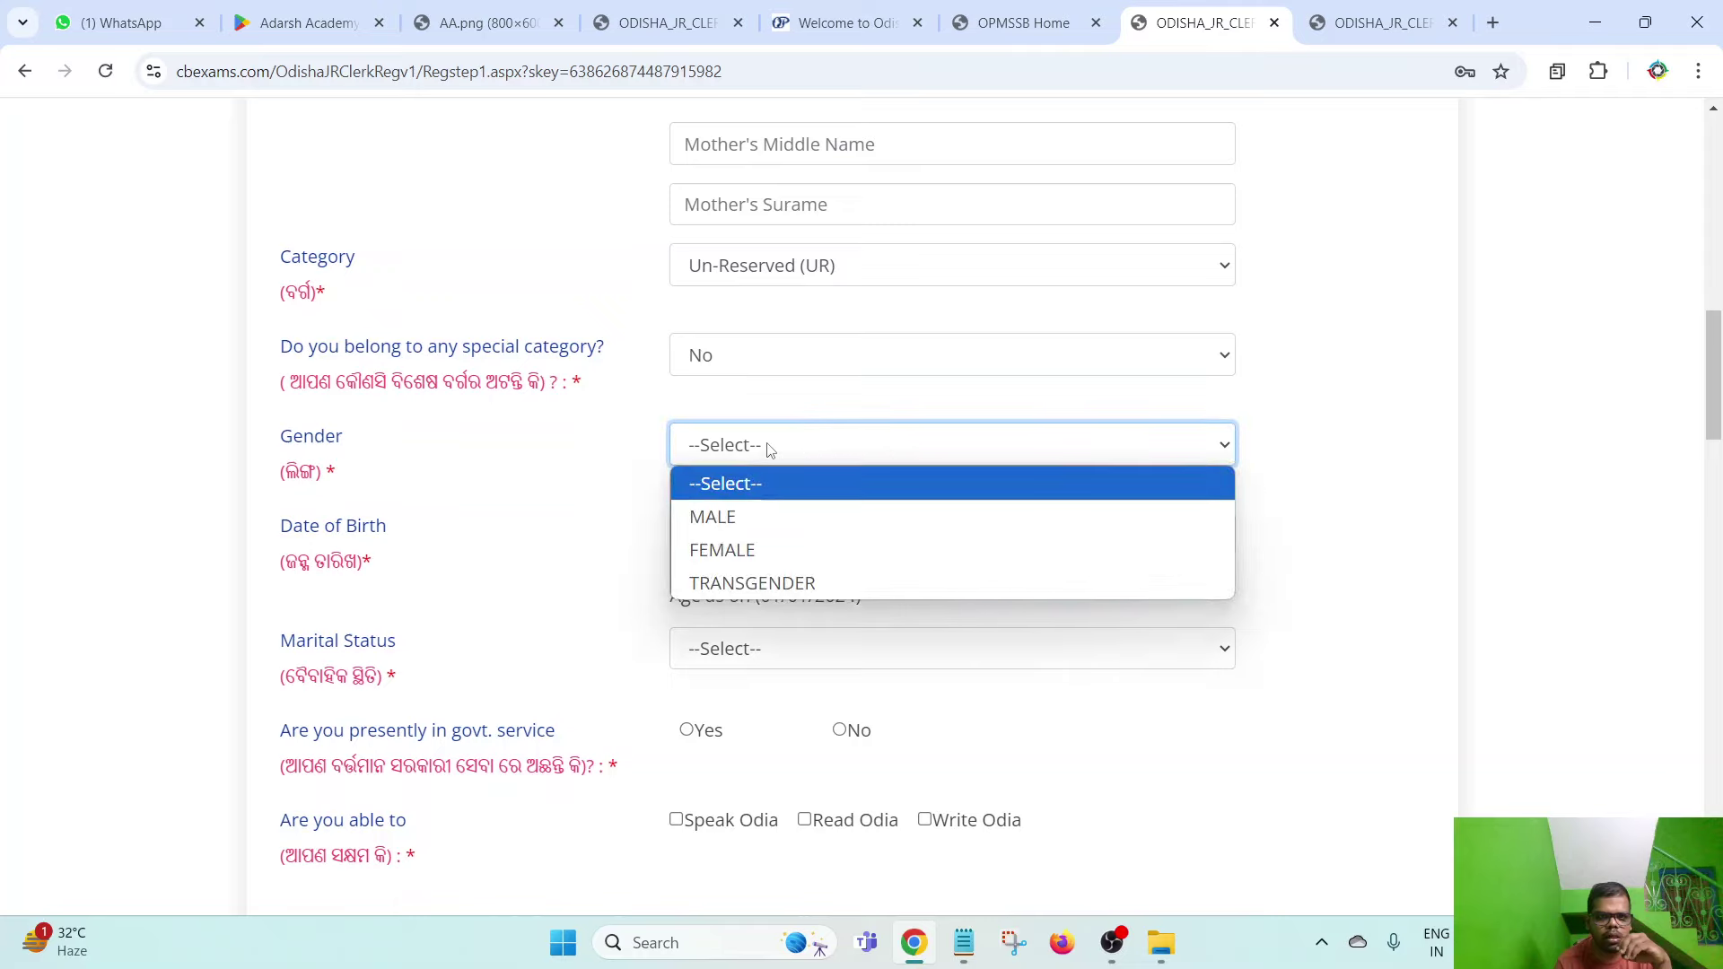
left_click(748, 519)
scroll(759, 502, "down", 1)
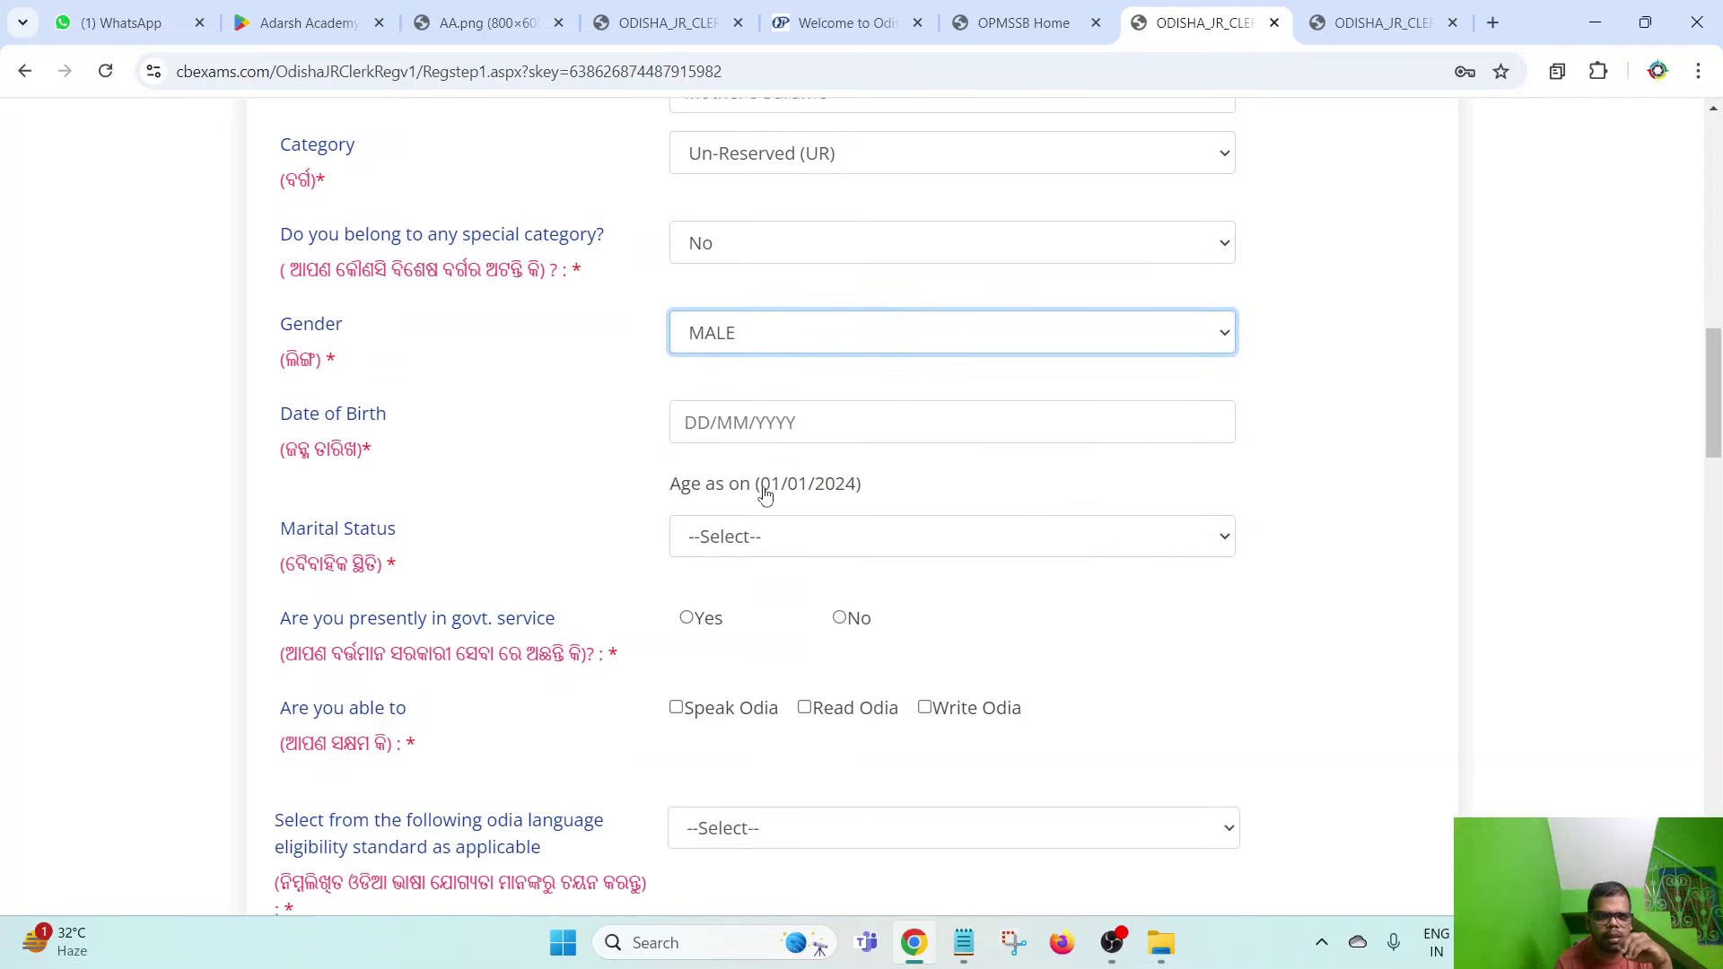
left_click(781, 421)
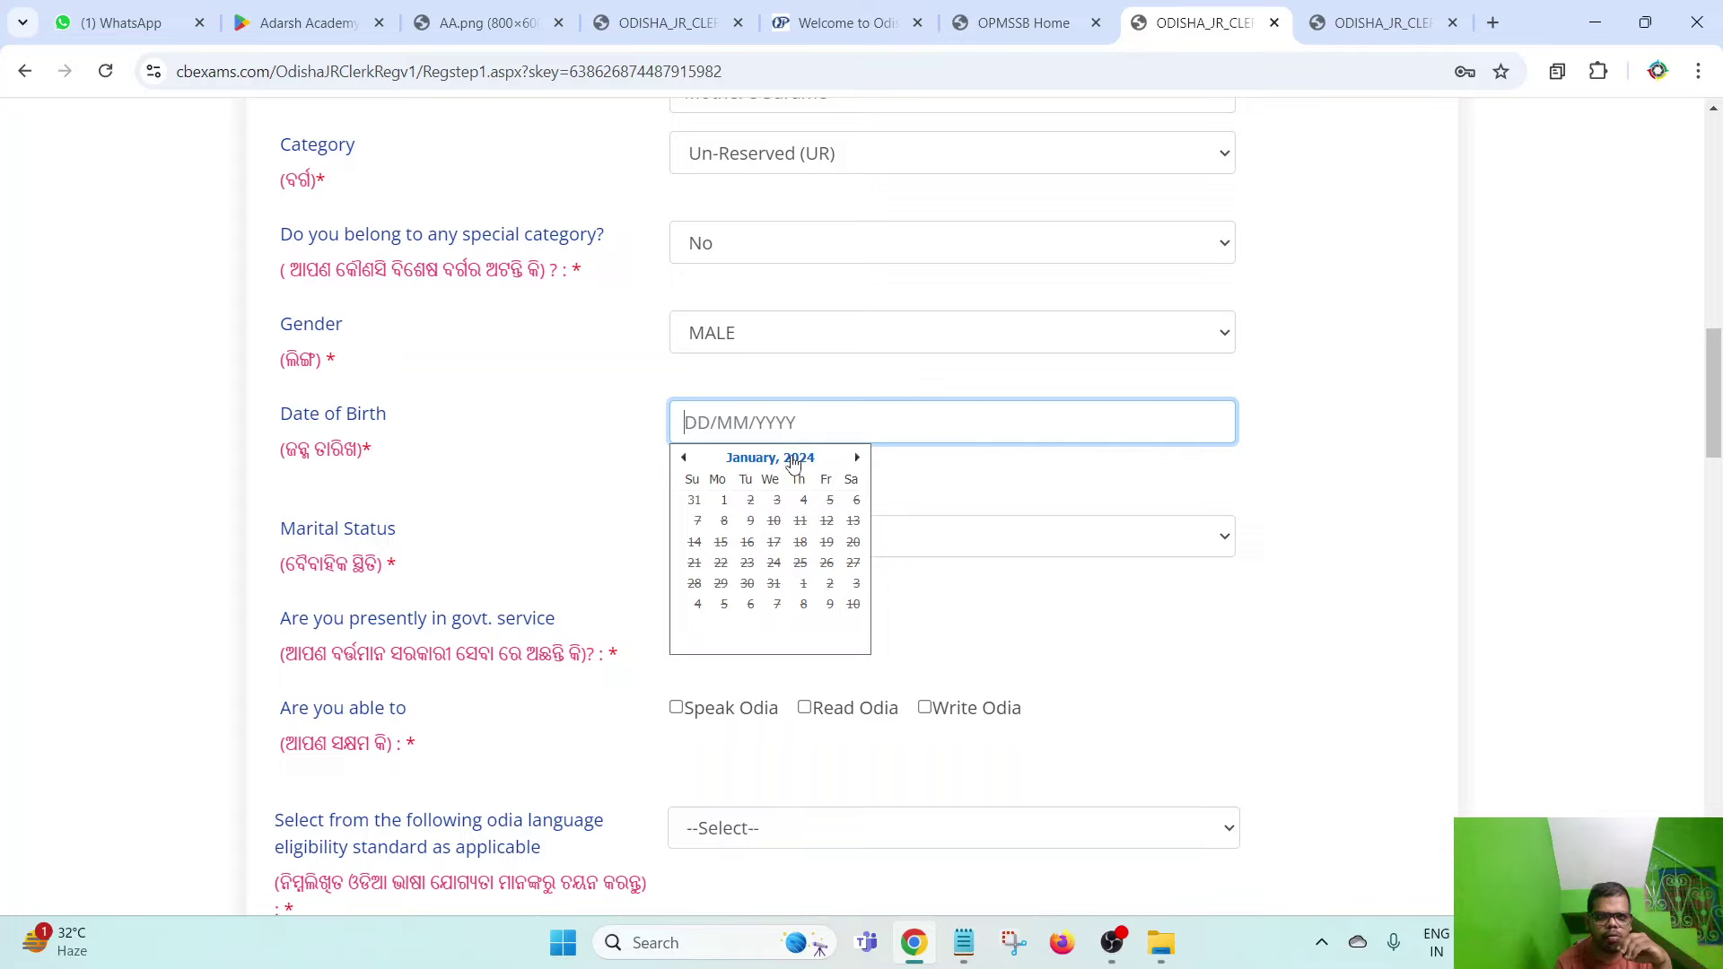
left_click(785, 462)
left_click(784, 466)
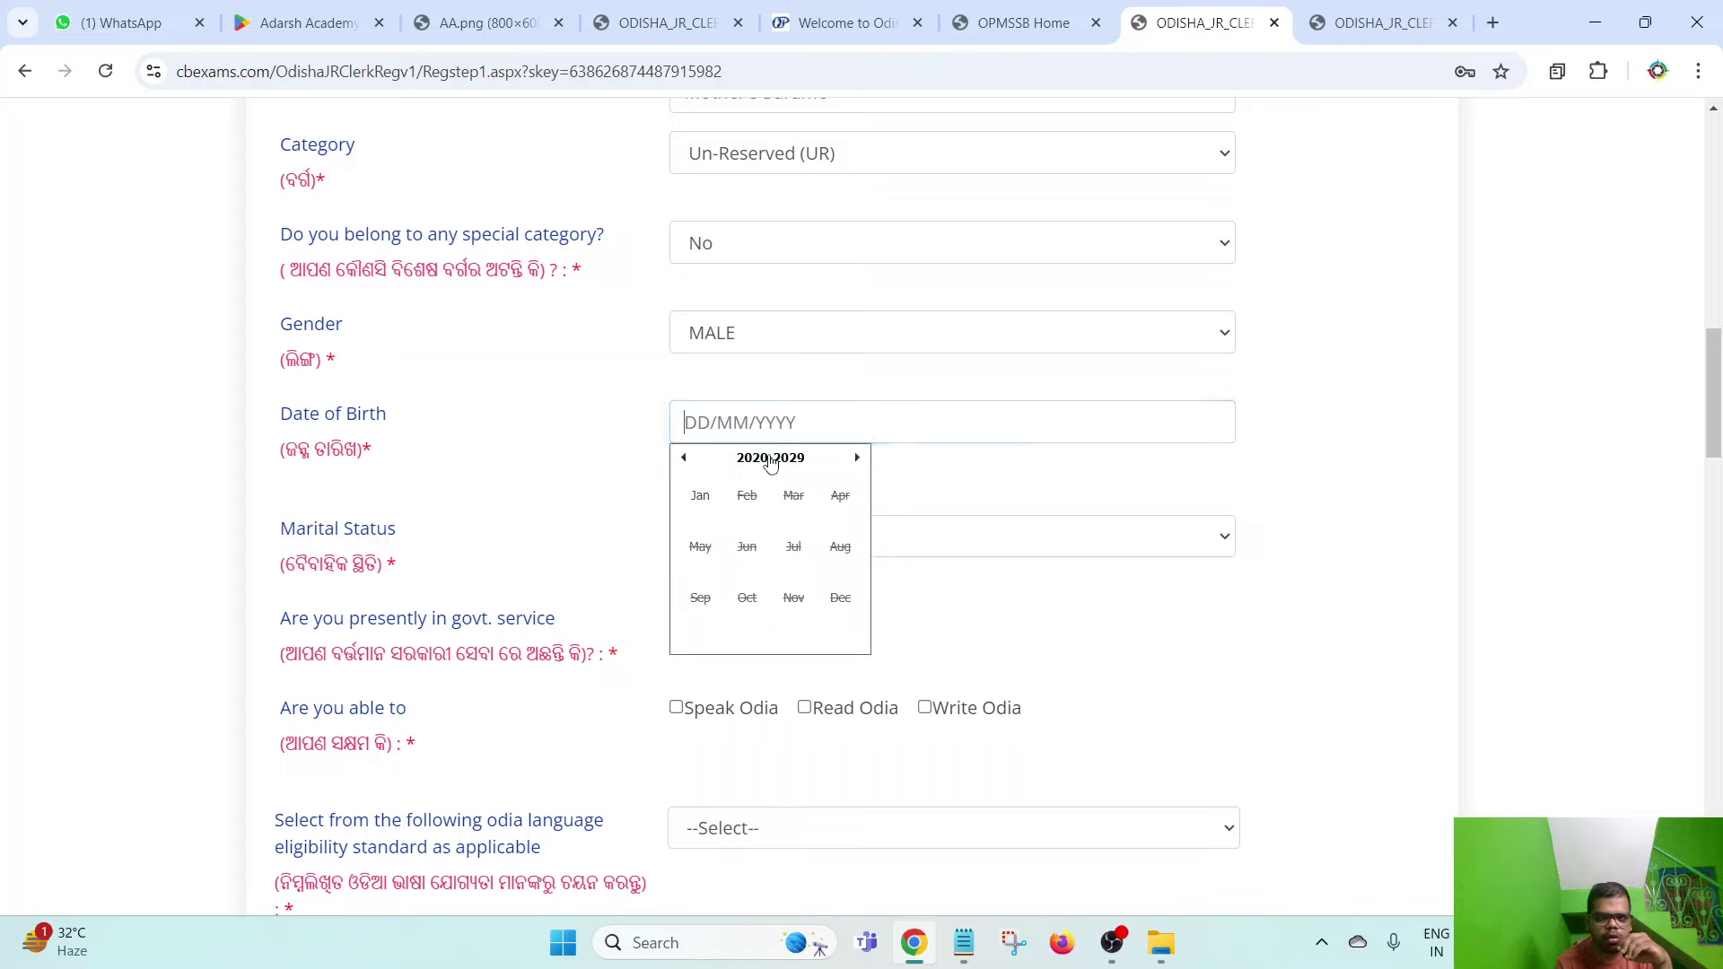
left_click(685, 459)
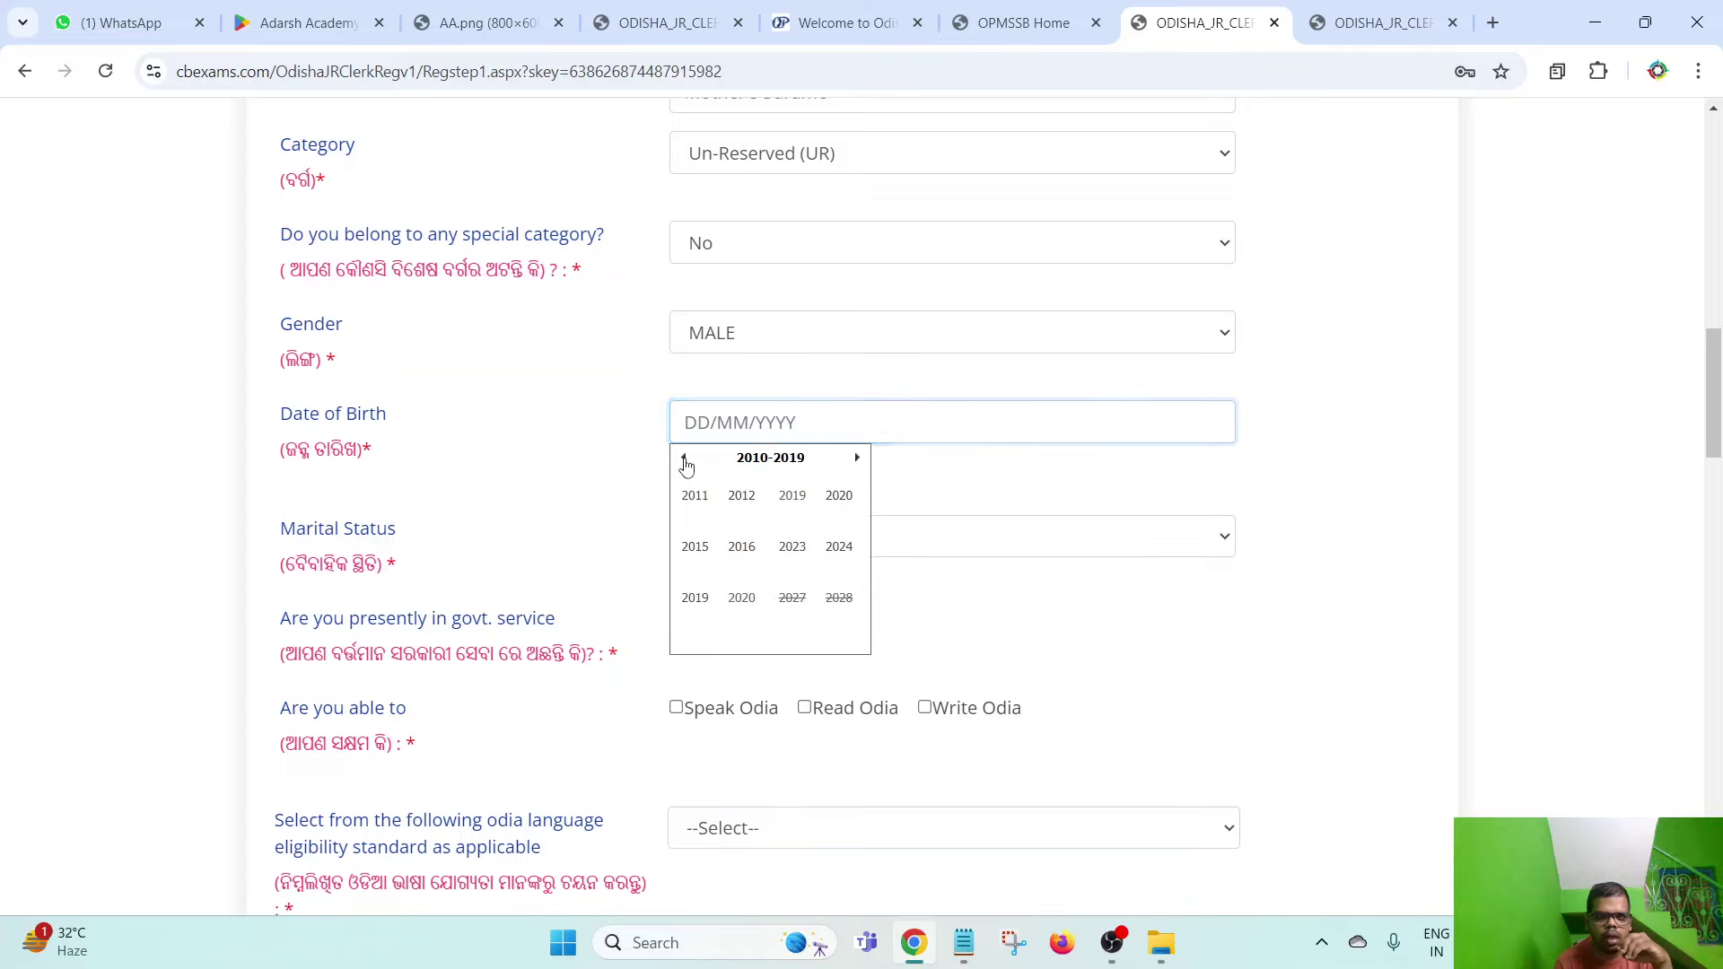
left_click(685, 460)
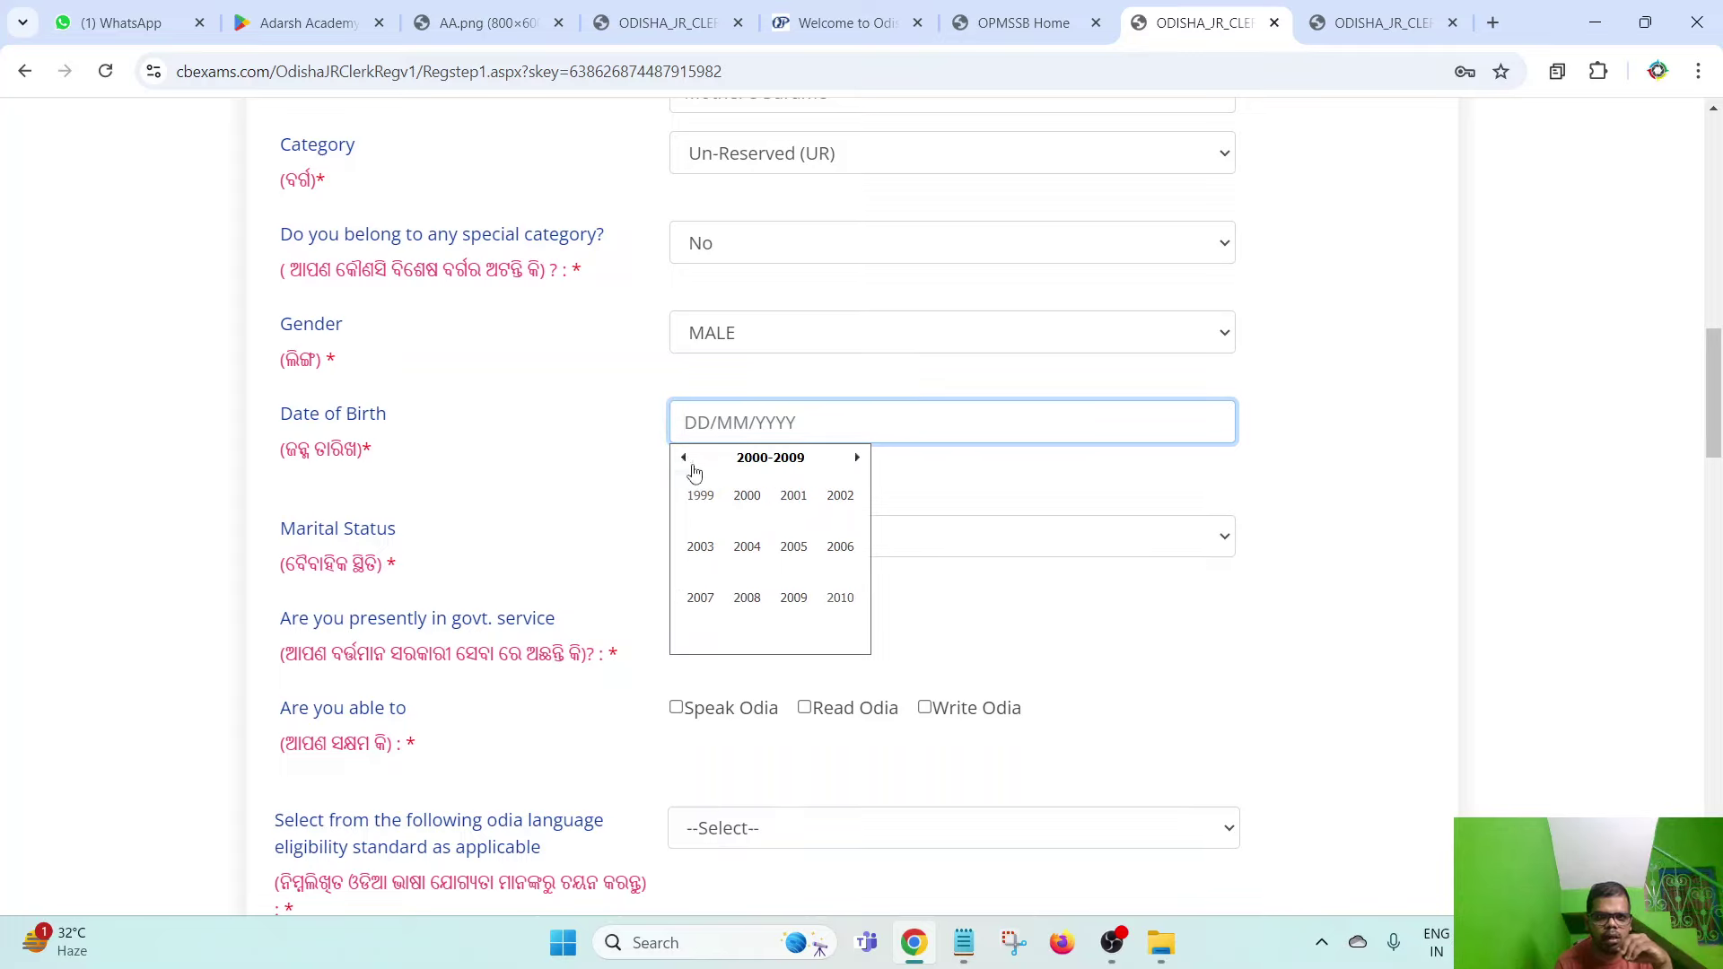
left_click(683, 459)
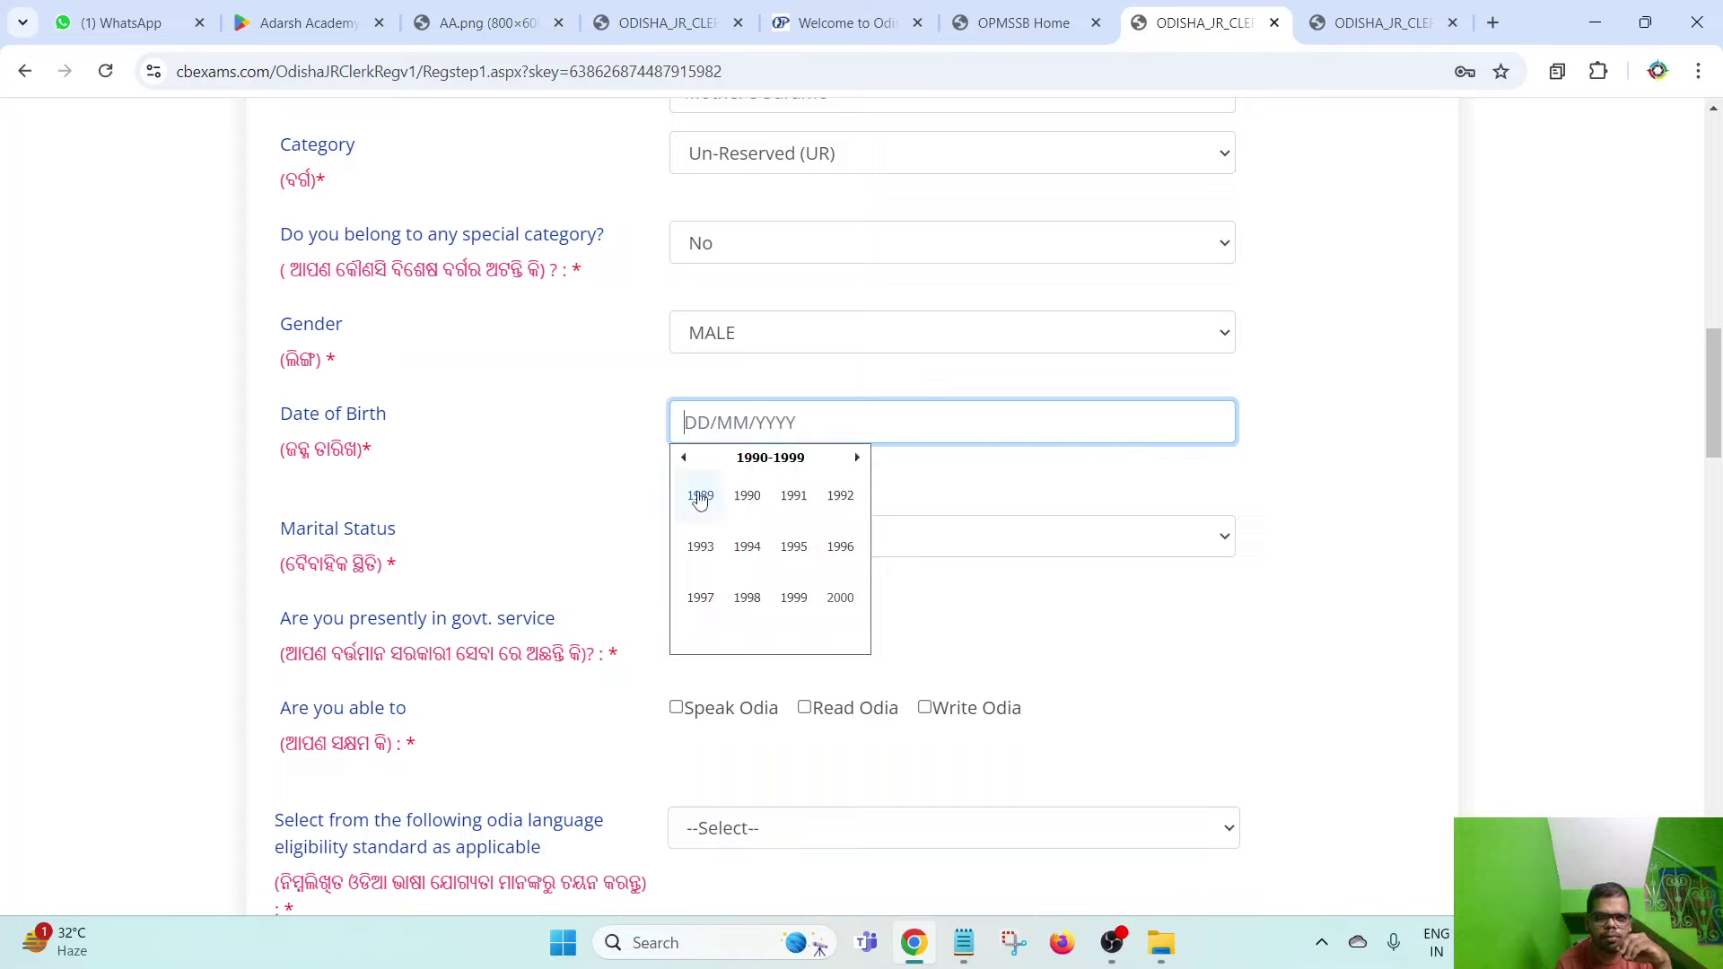
left_click(699, 496)
left_click(795, 497)
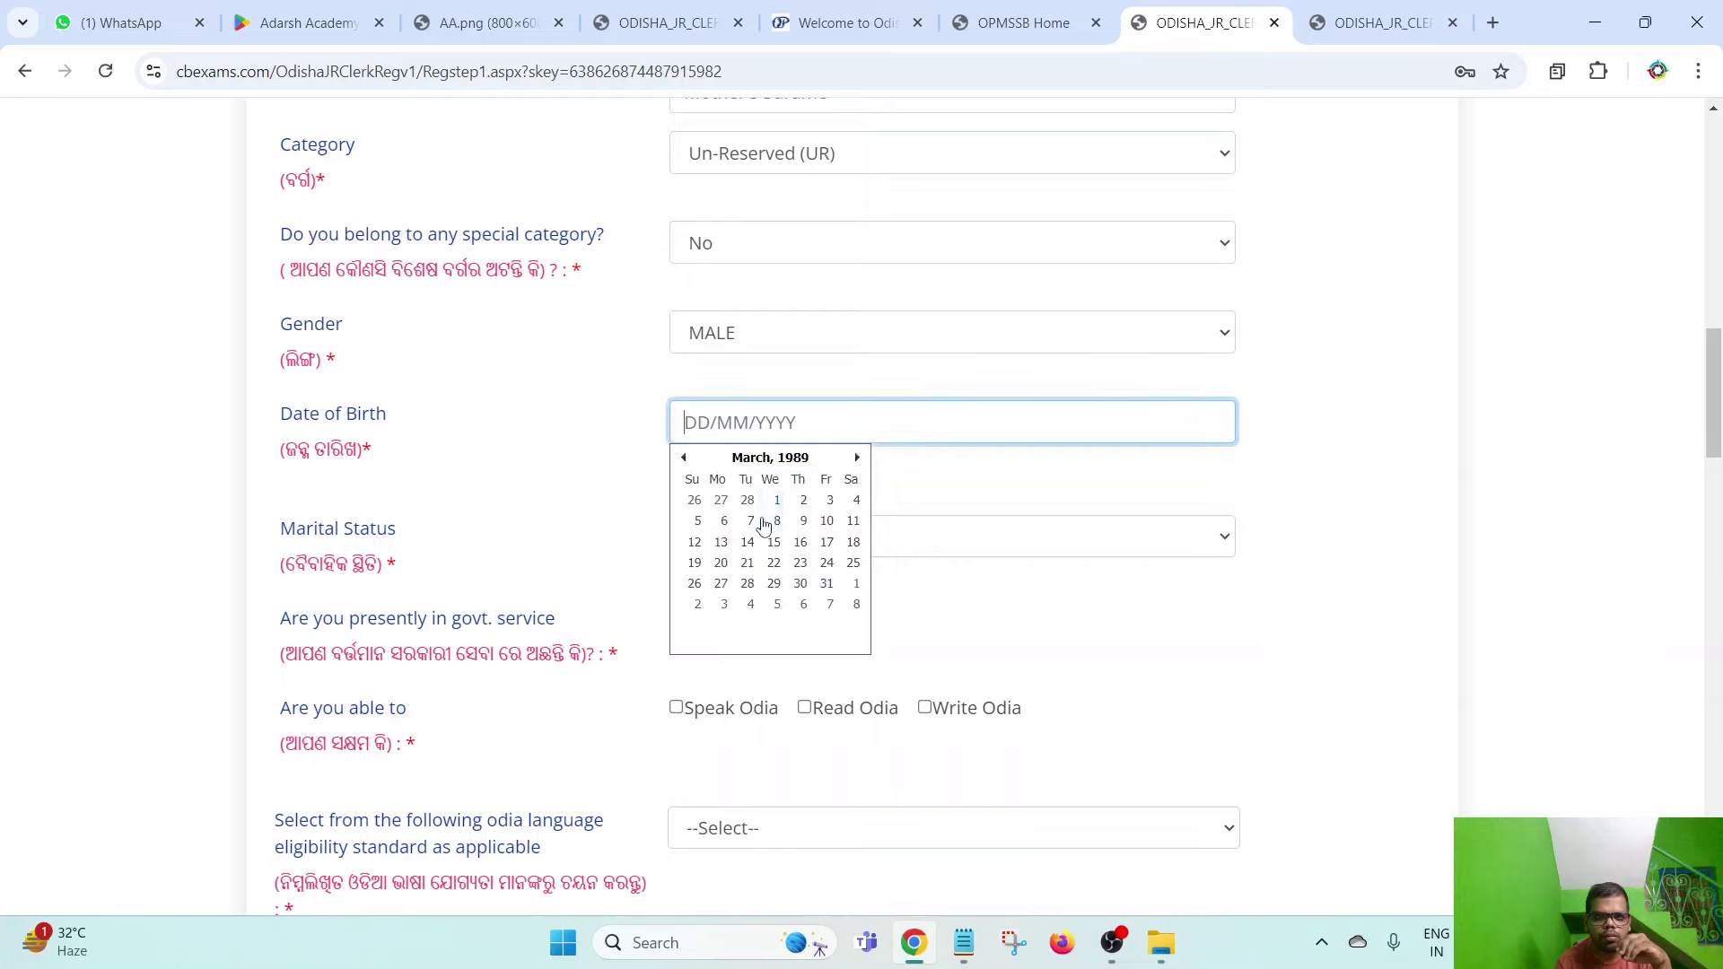
left_click(803, 522)
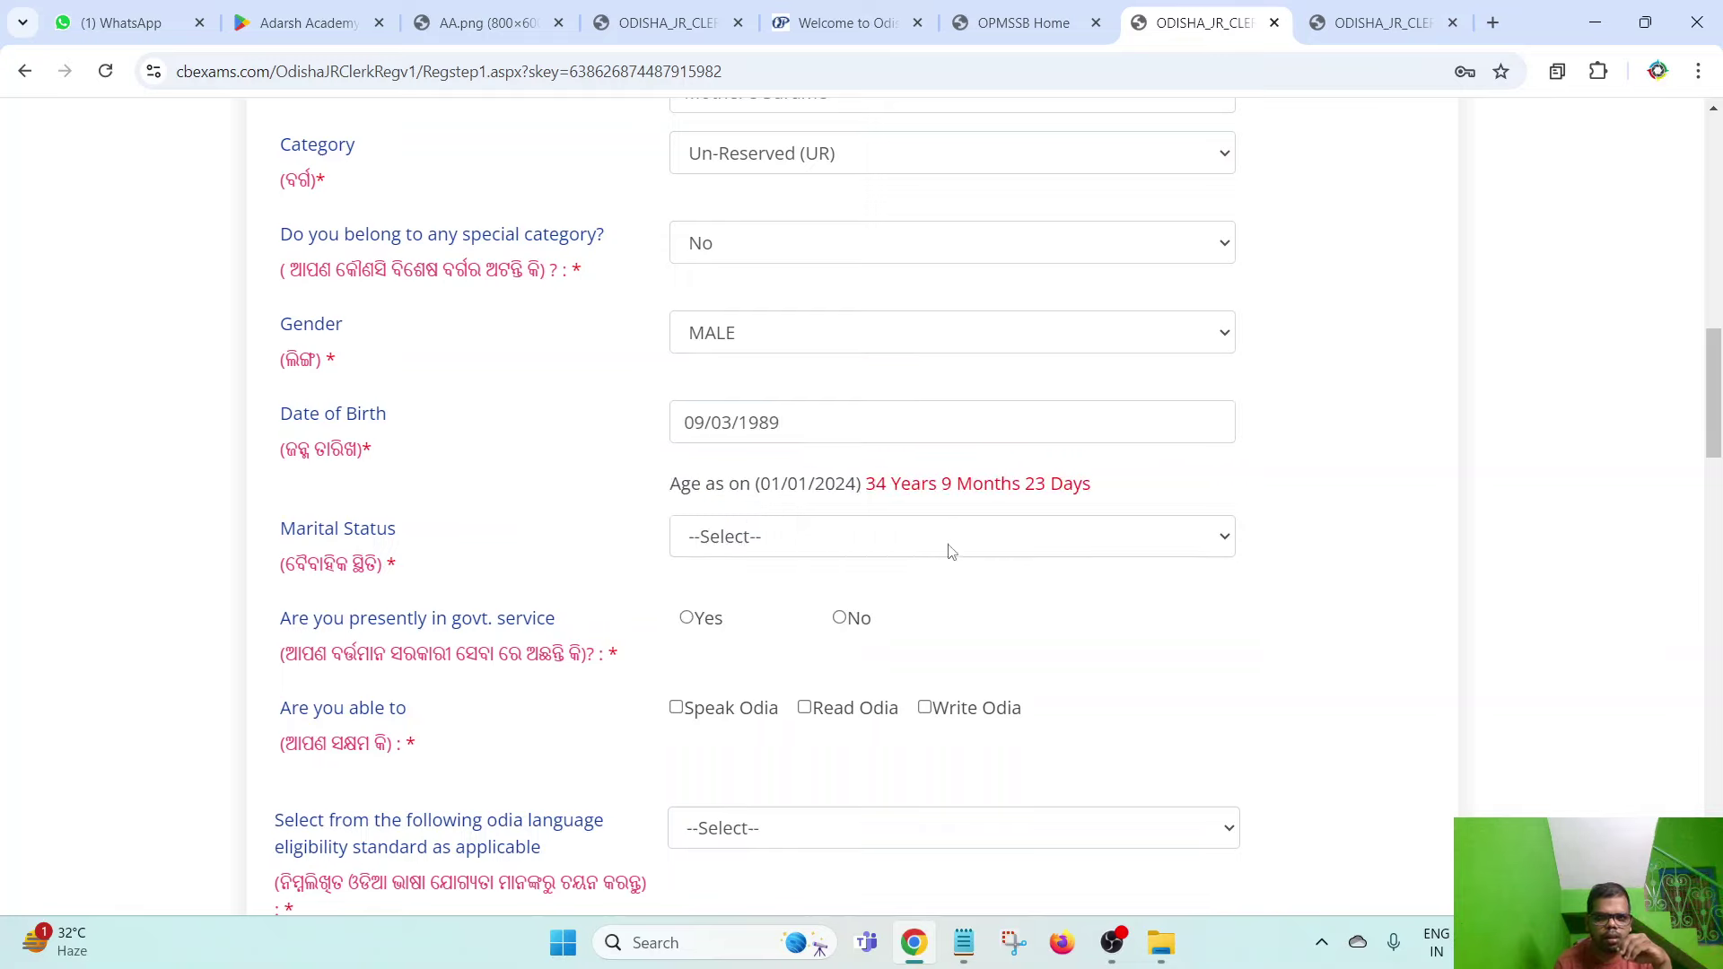
Step: Set marital status to UNMARRIED, correcting an initial MARRIED choice
left_click(762, 535)
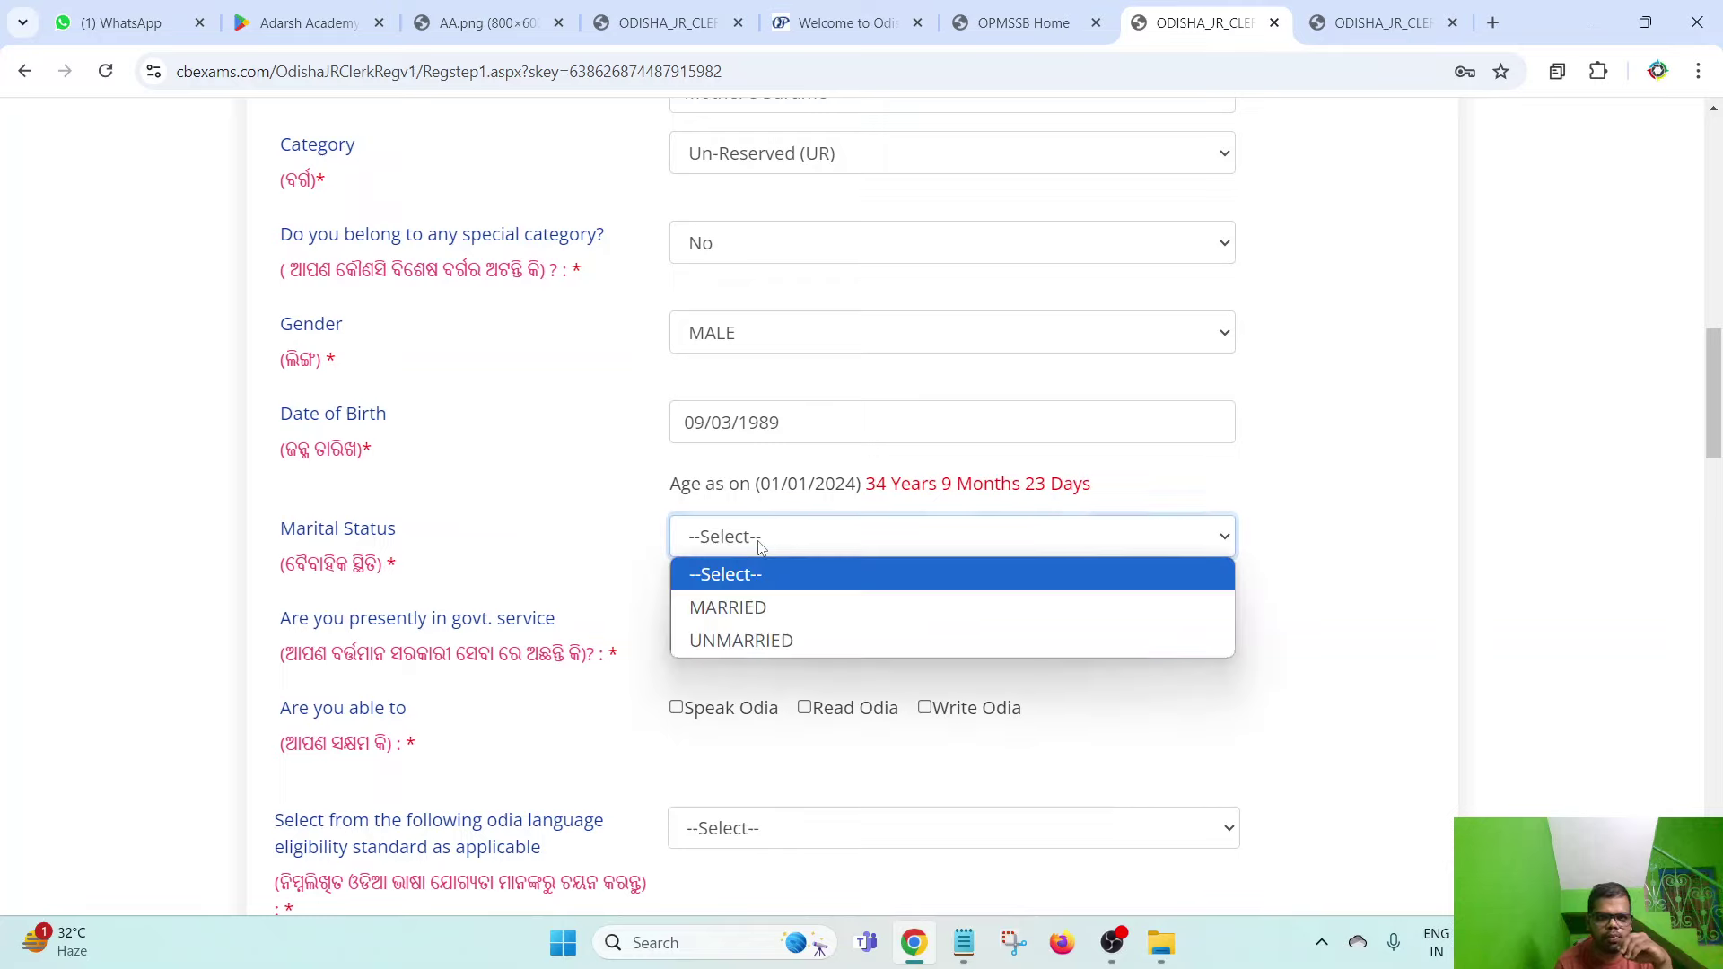
left_click(752, 610)
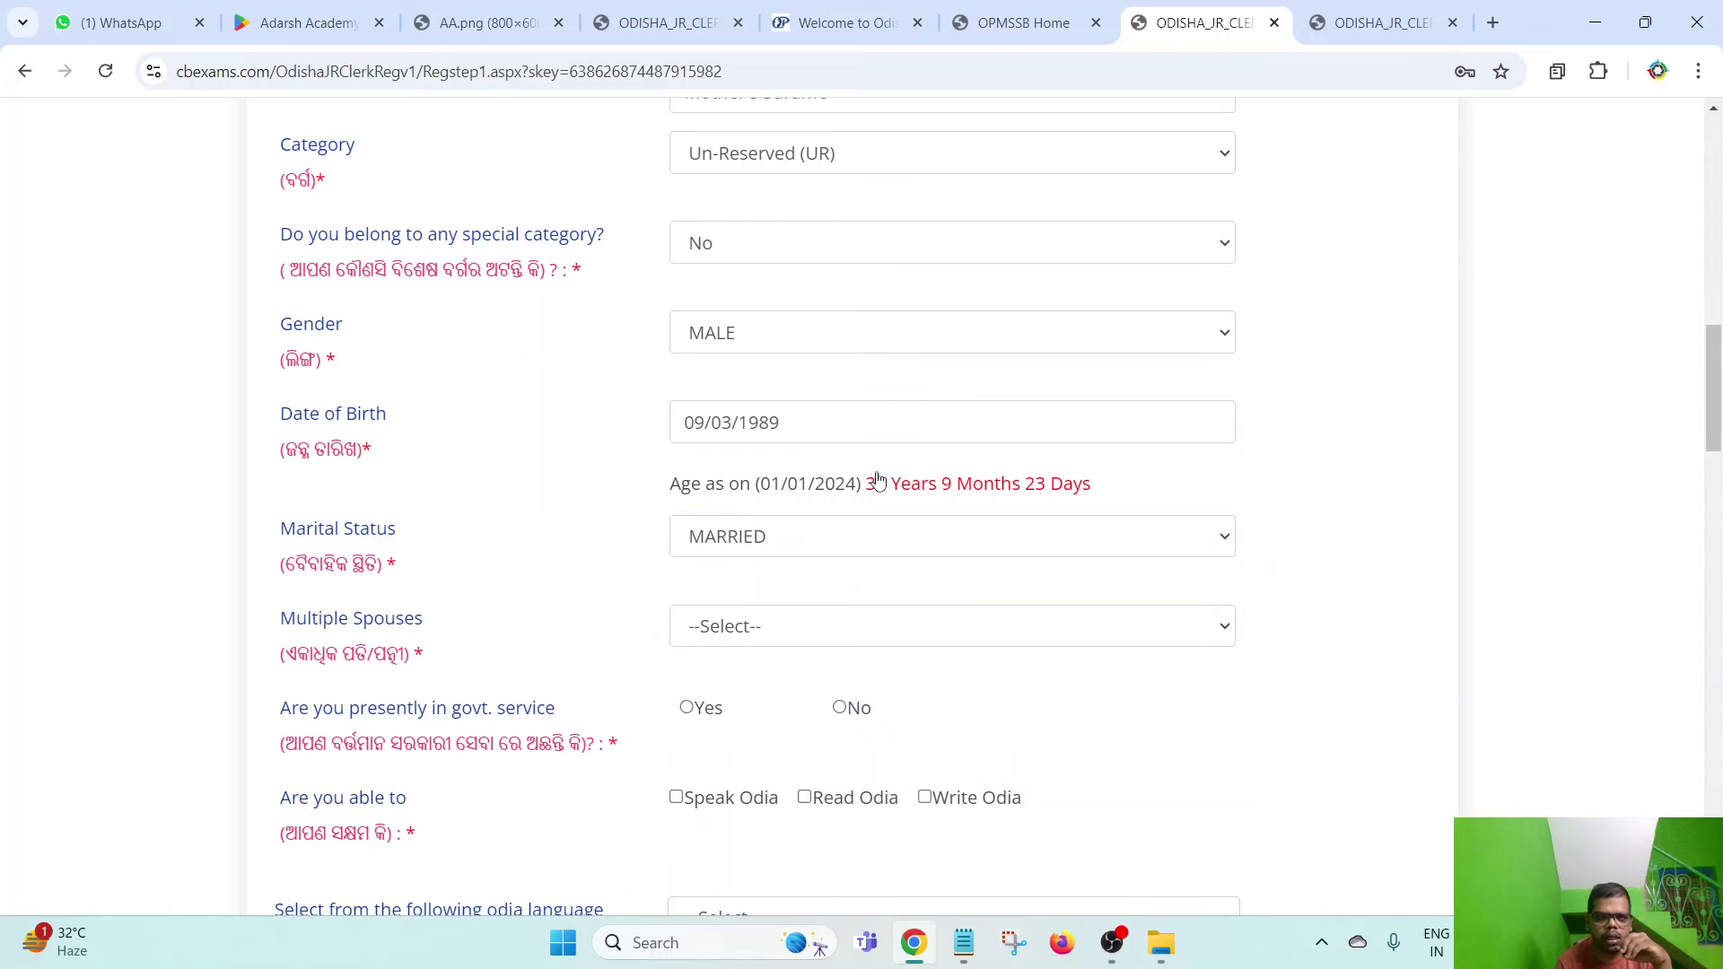
scroll(877, 481, "down", 1)
left_click(800, 419)
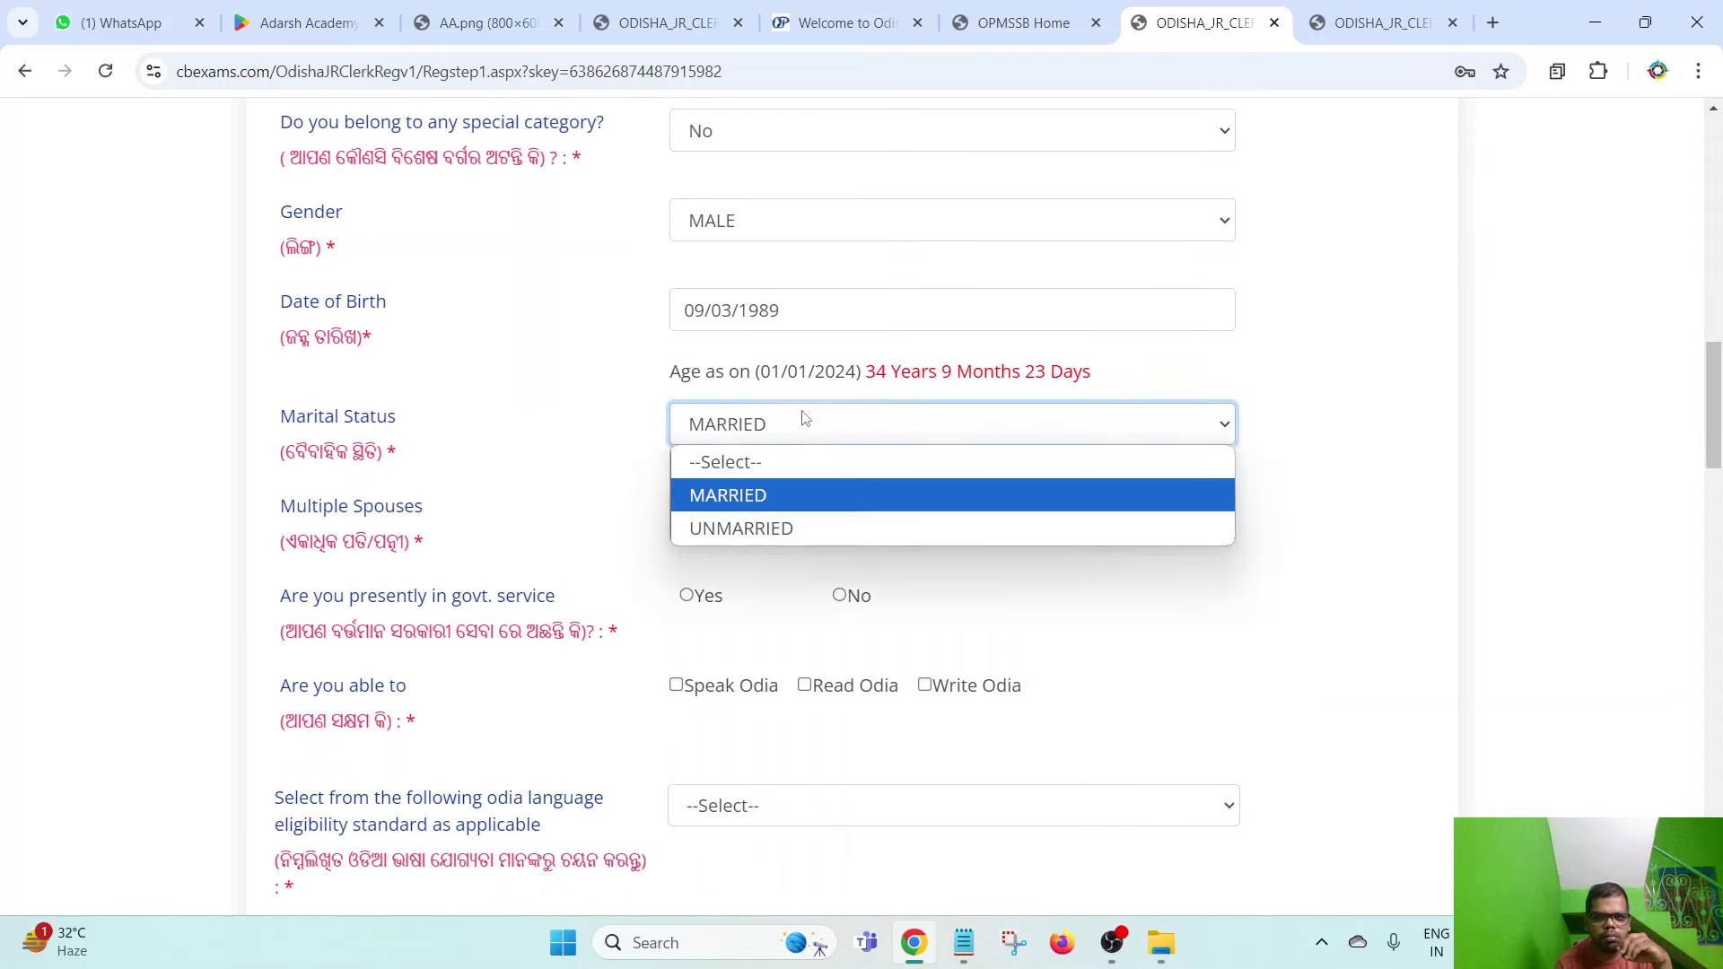
left_click(736, 529)
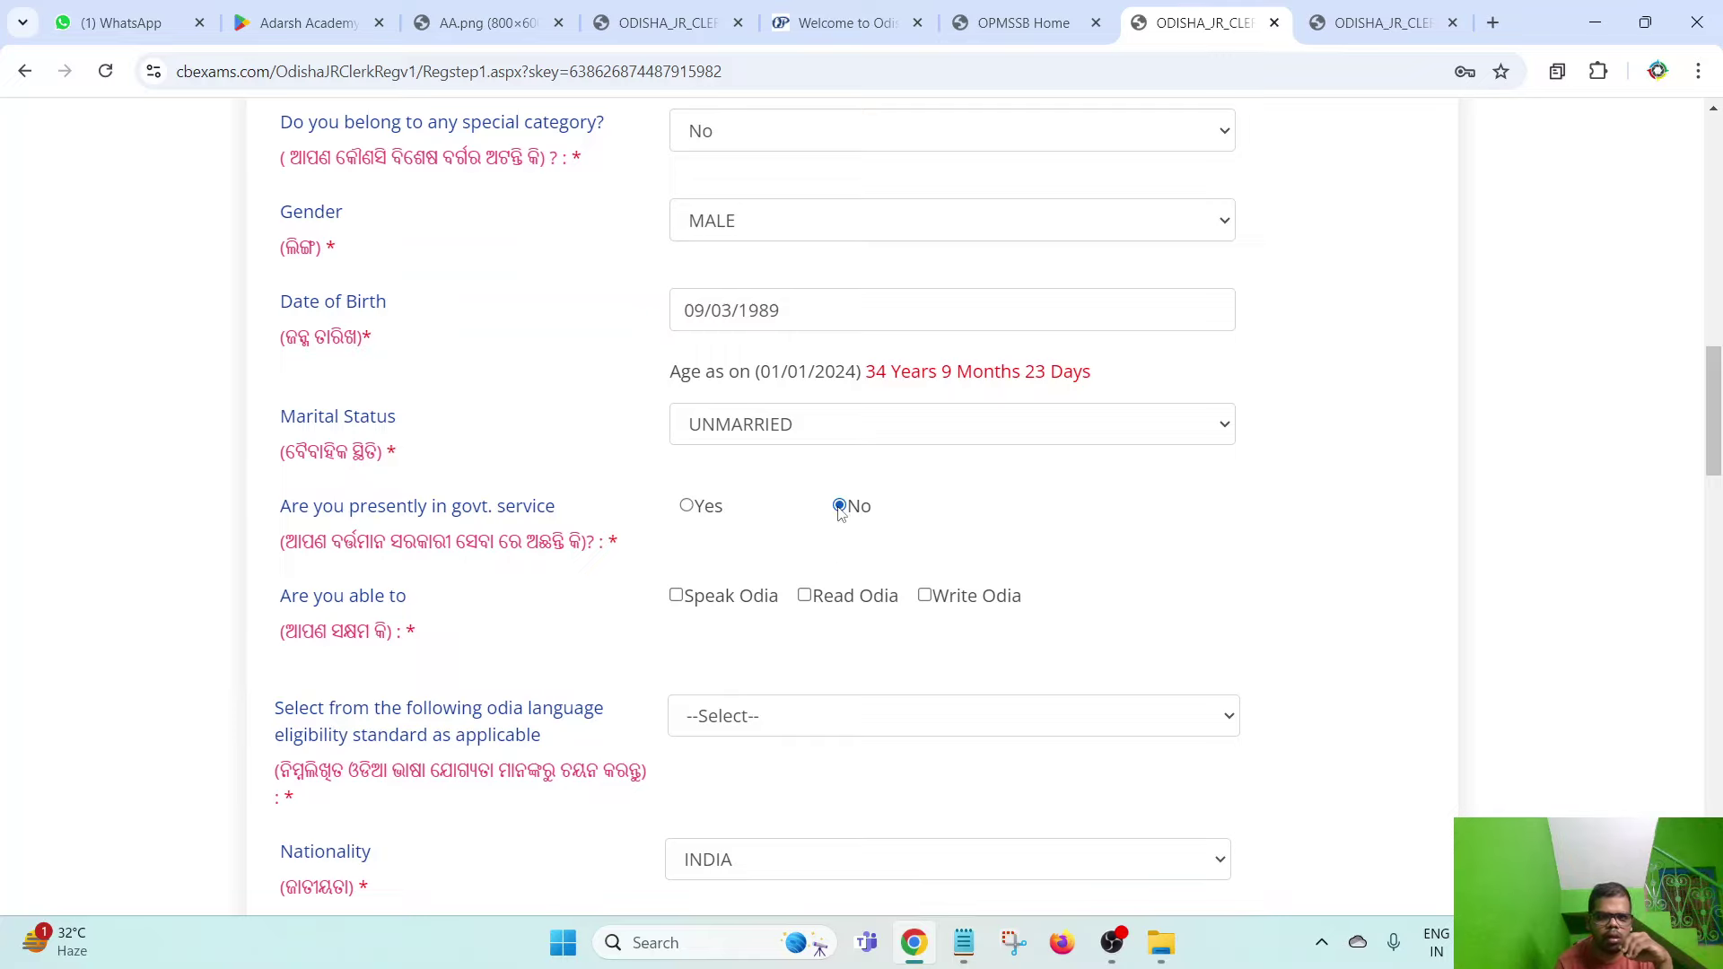
scroll(840, 512, "down", 1)
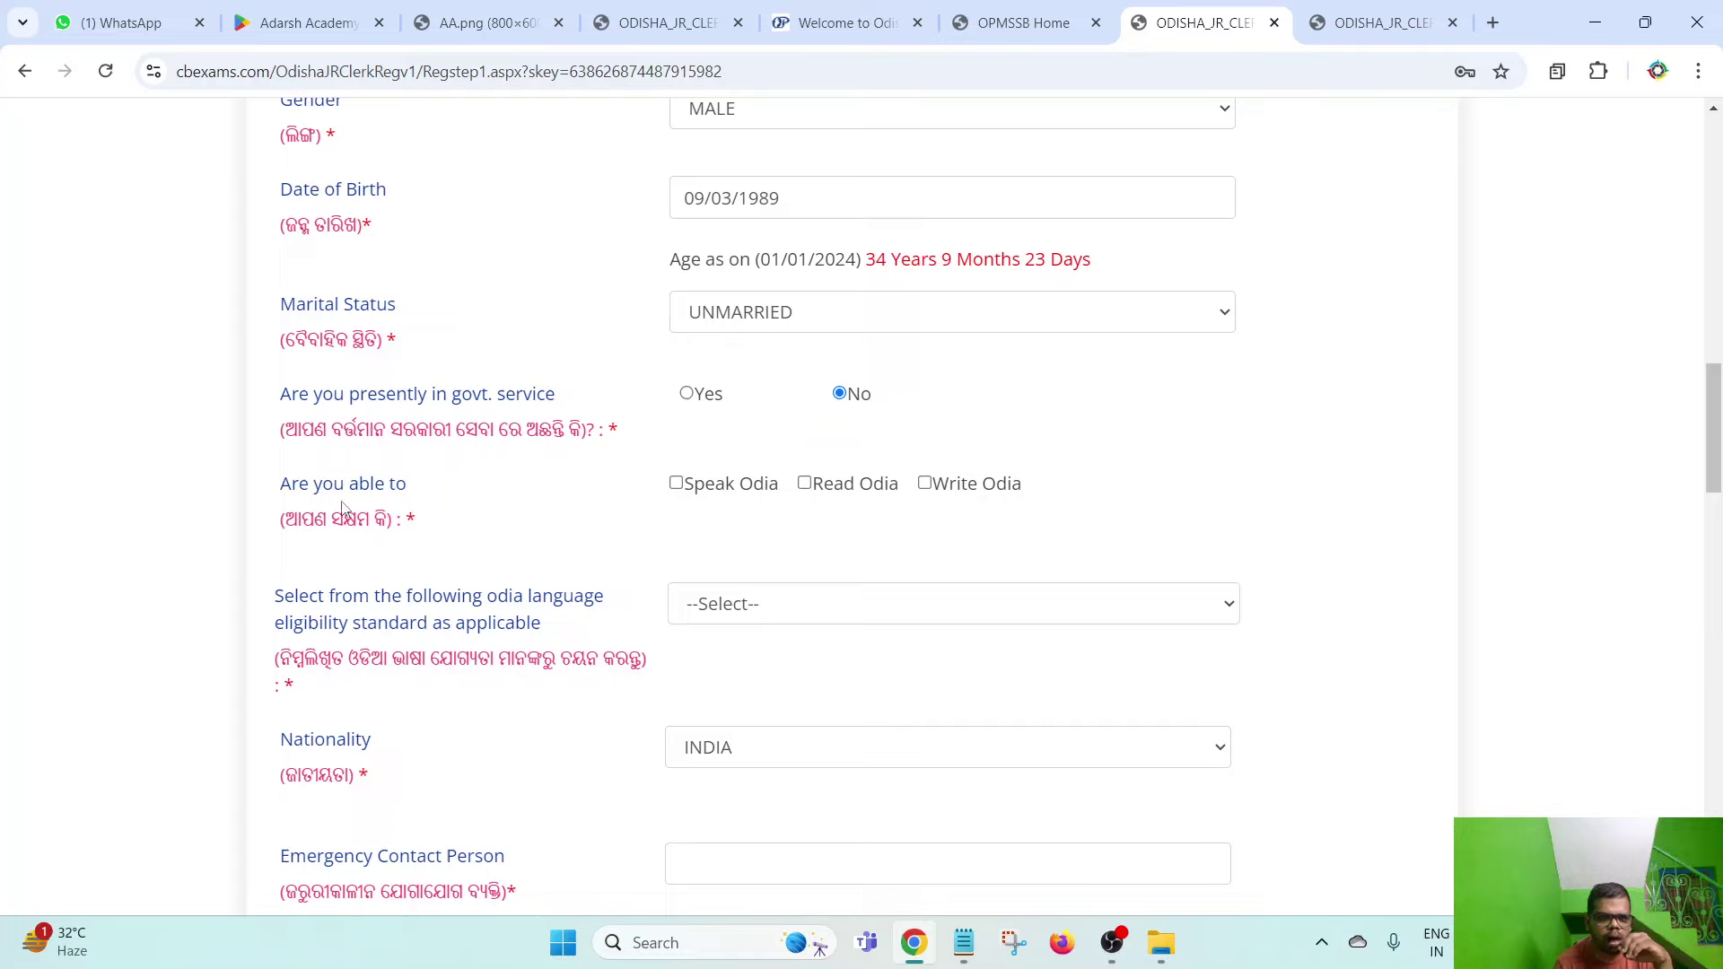
Step: Mark that the candidate can read and write Odia
left_click(805, 483)
left_click(925, 483)
scroll(900, 500, "down", 2)
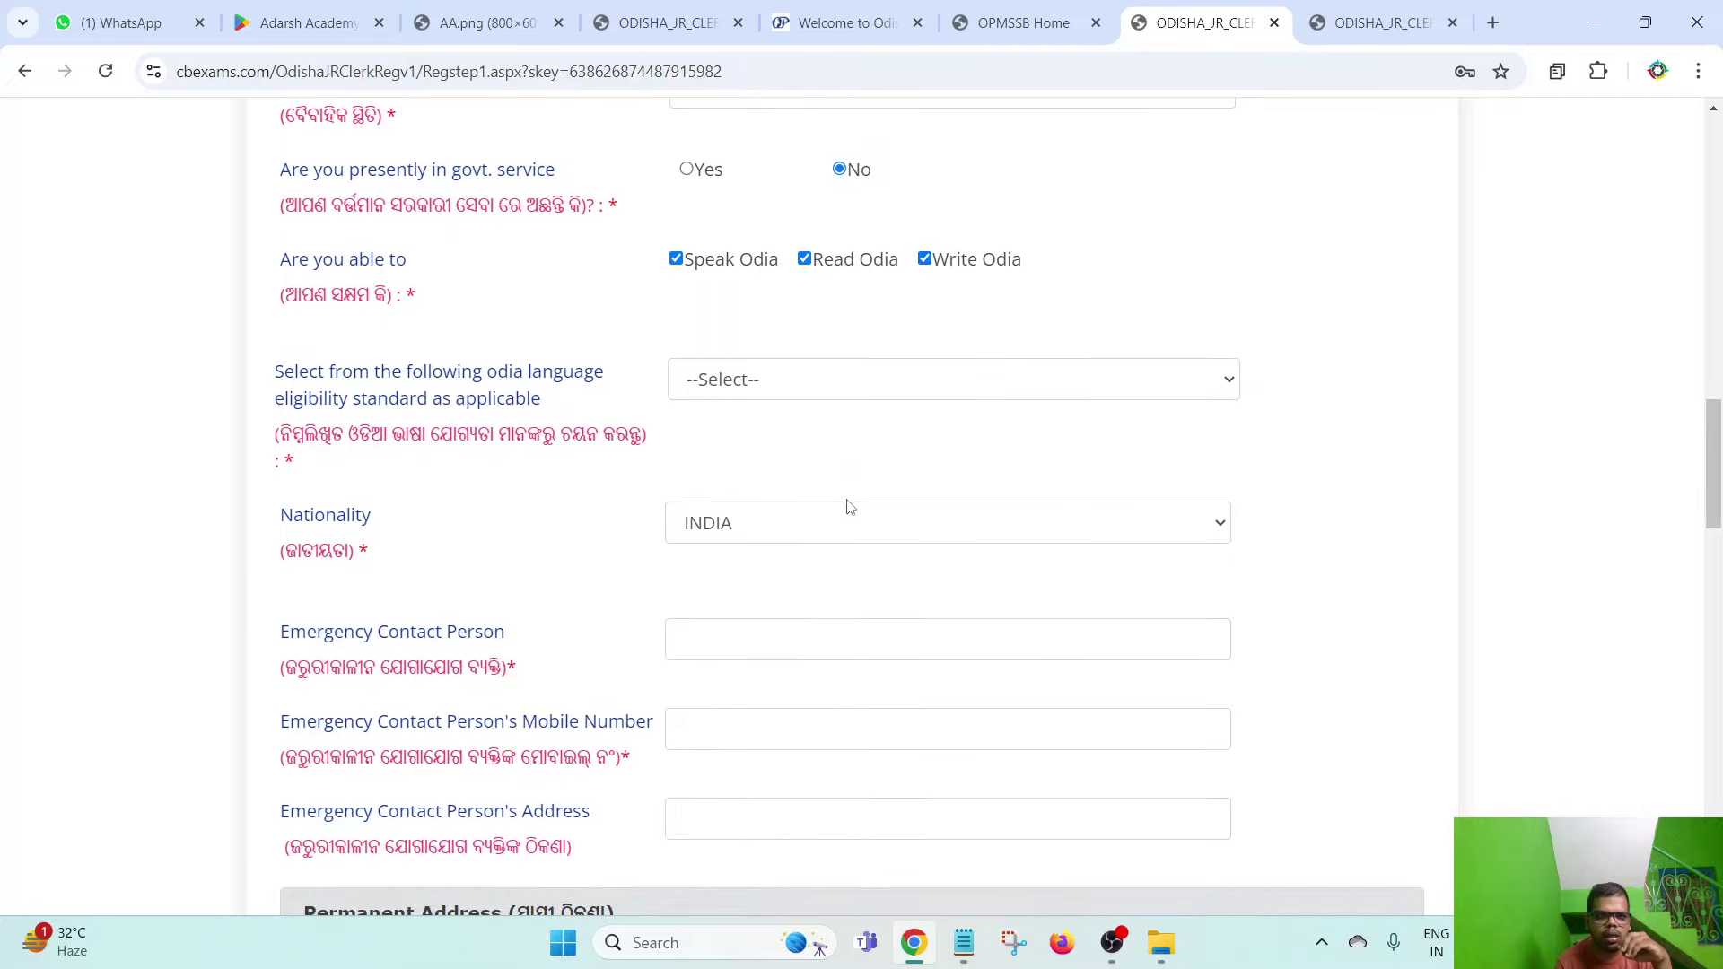
left_click(775, 386)
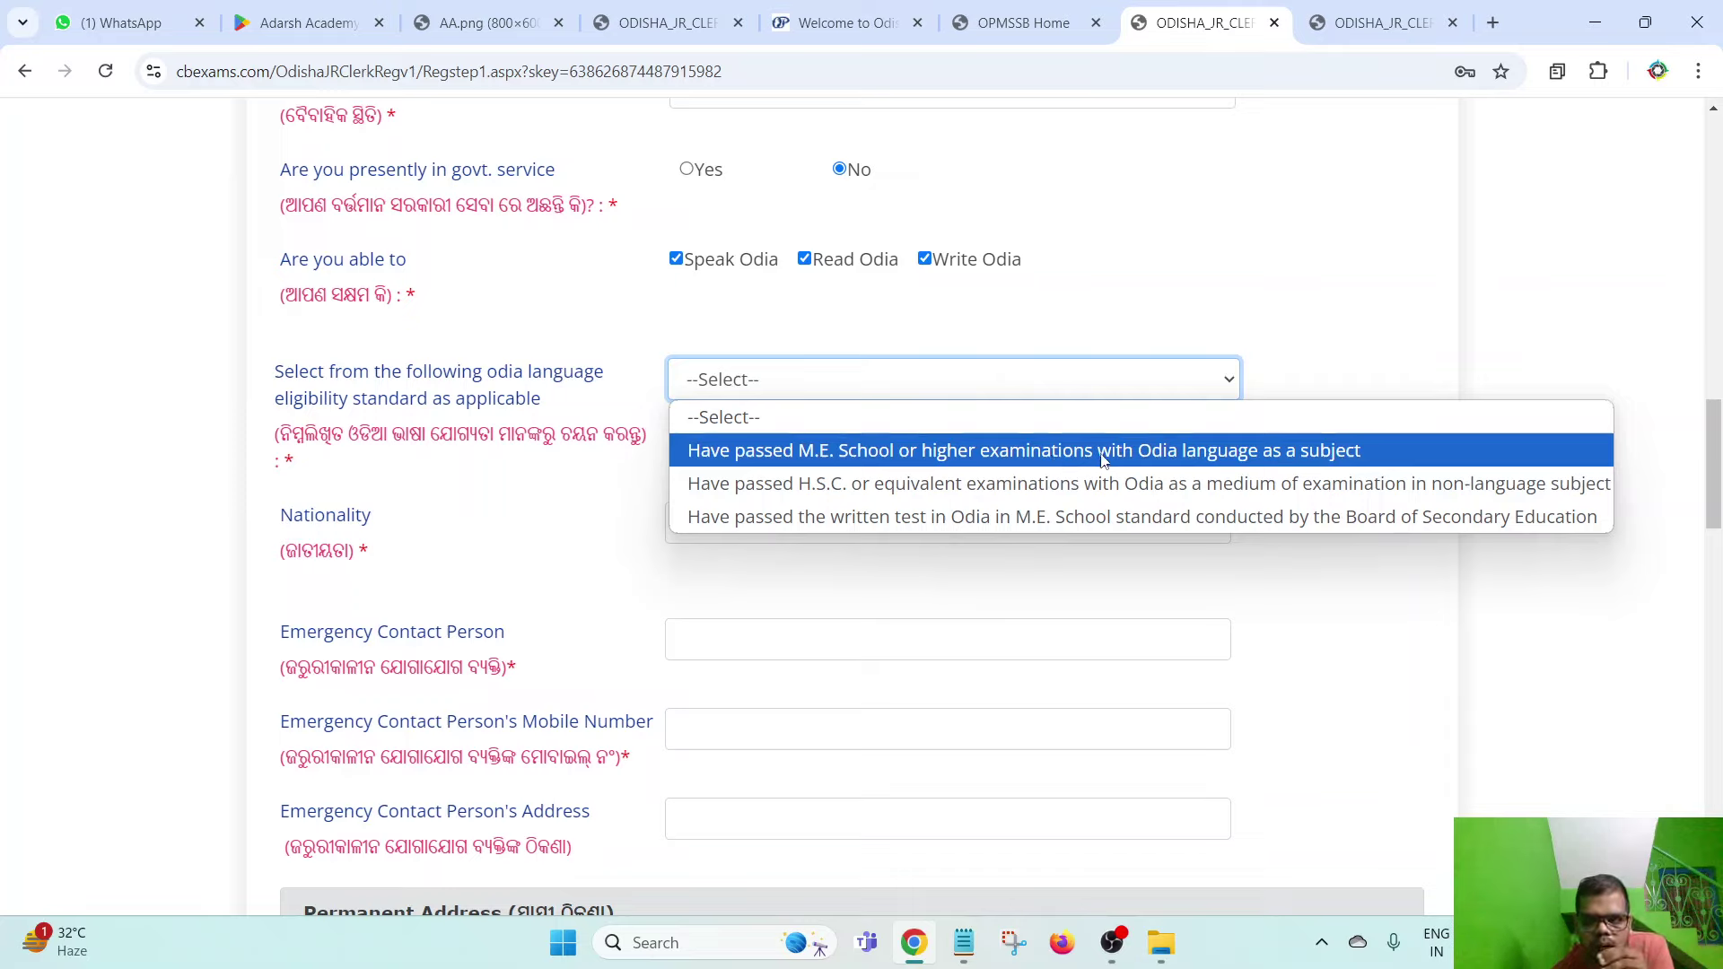
Step: Choose the M.E. School-or-higher with Odia subject standard and keep nationality as INDIA
left_click(1332, 460)
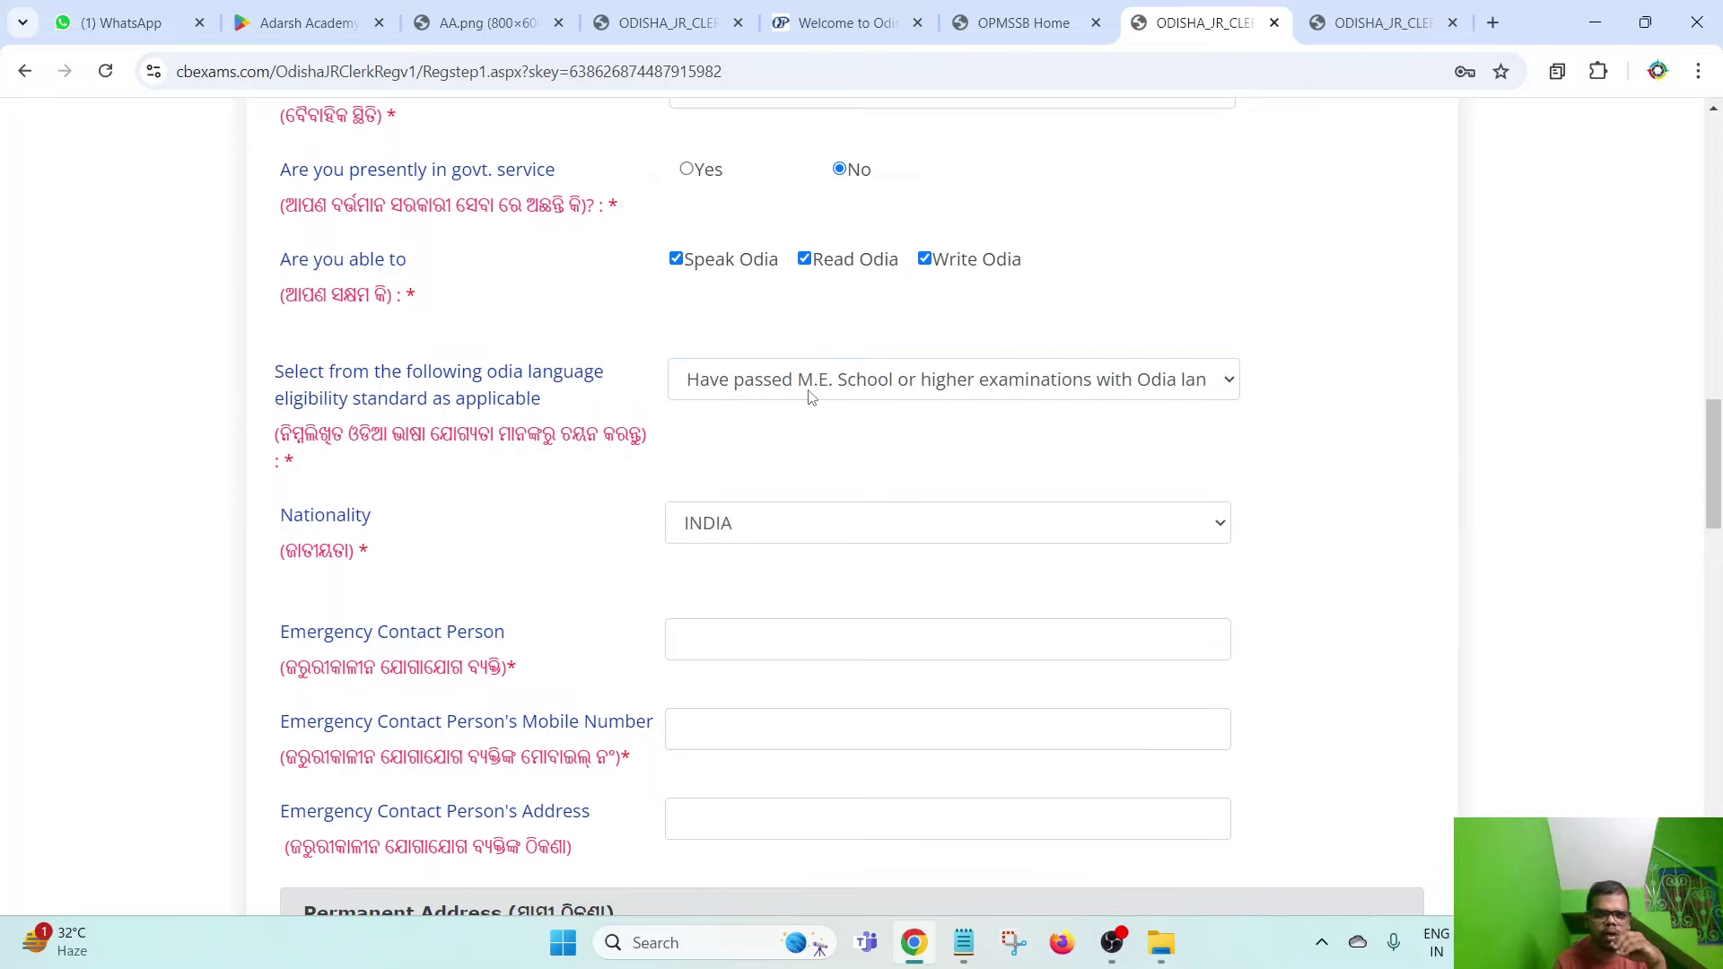
scroll(811, 399, "down", 2)
left_click(796, 314)
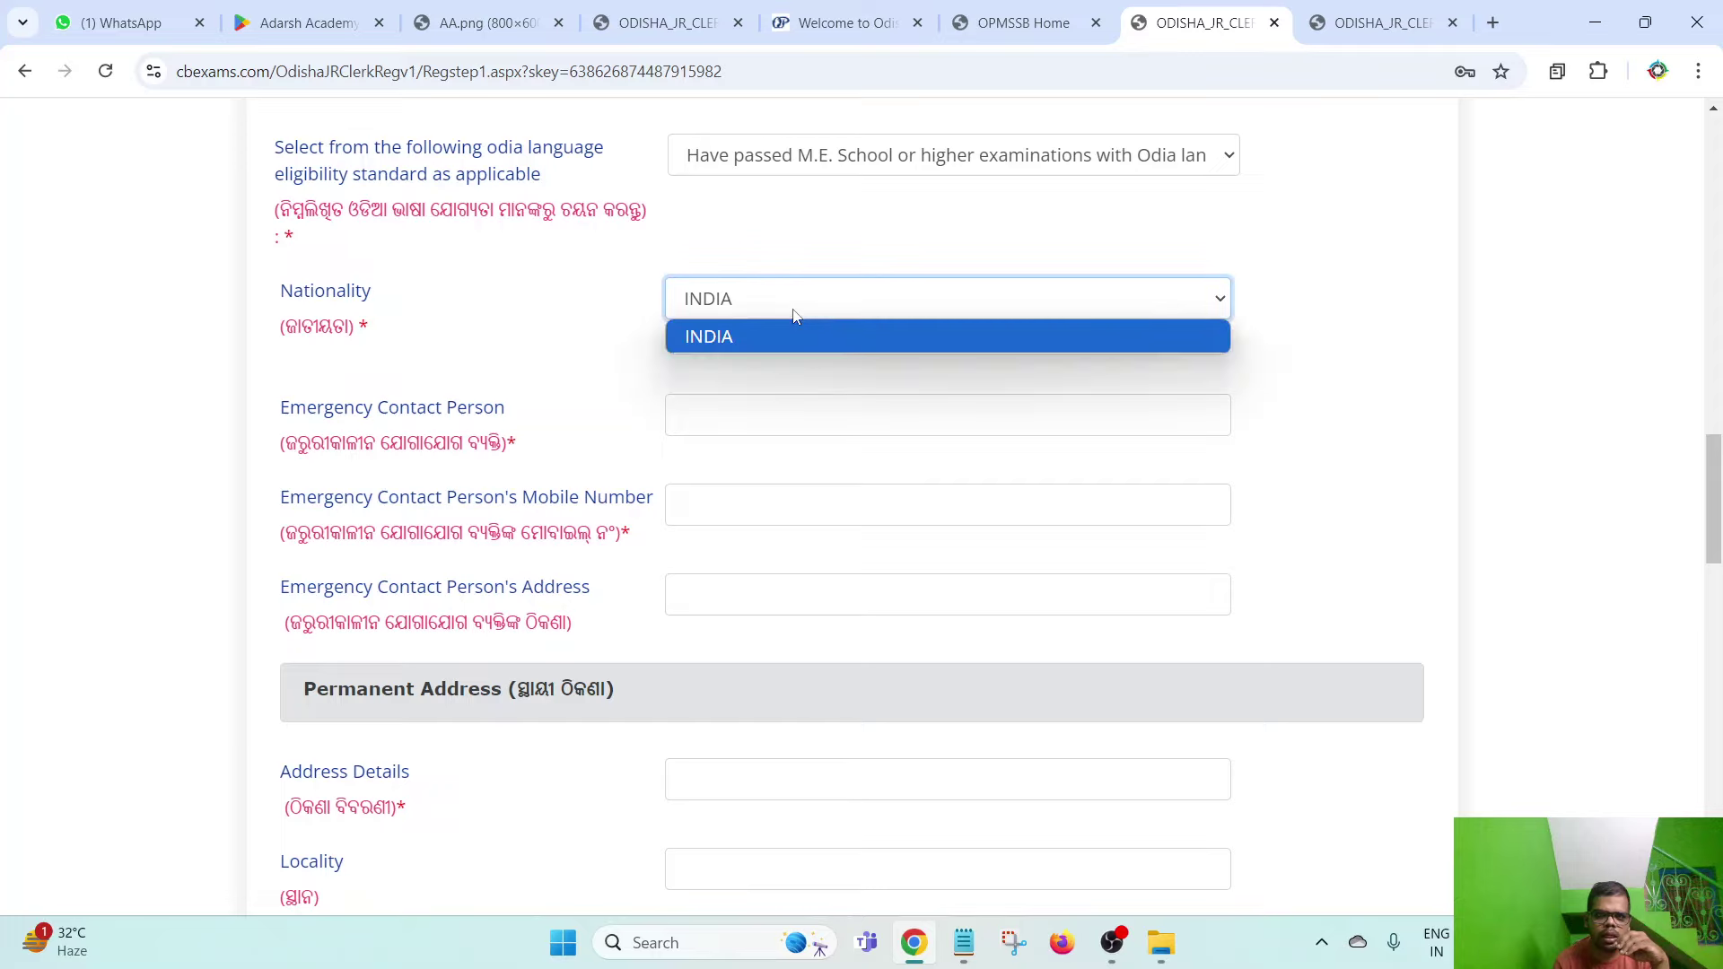
left_click(1434, 309)
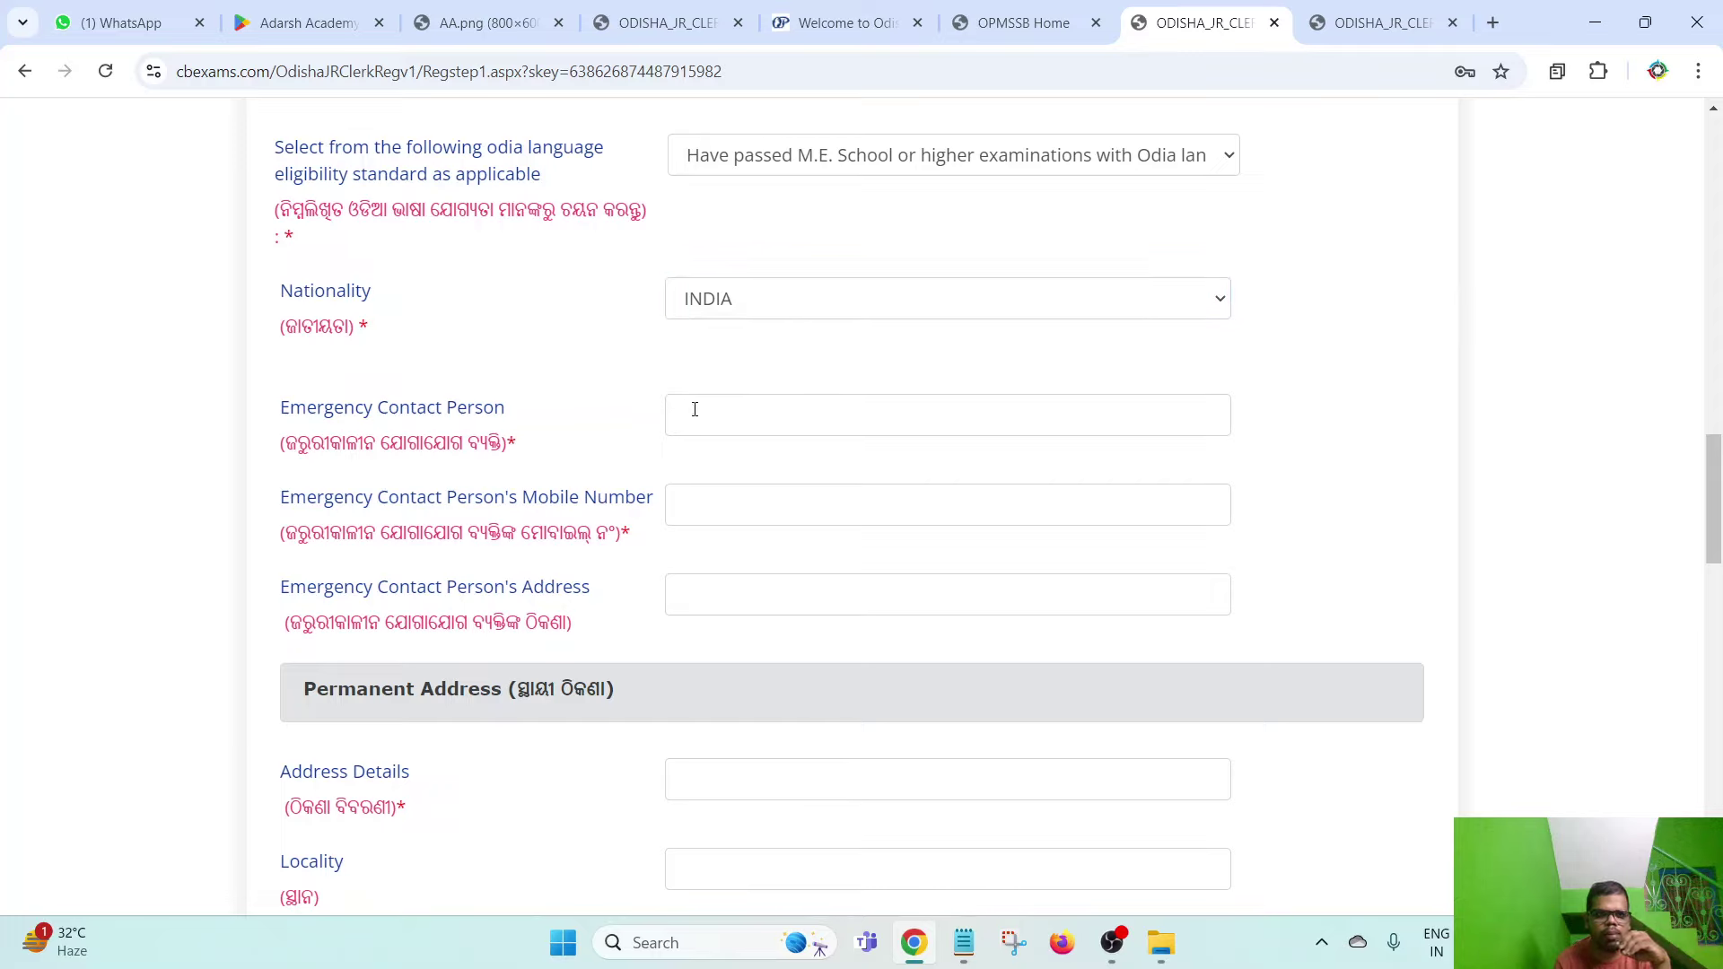
left_click(722, 412)
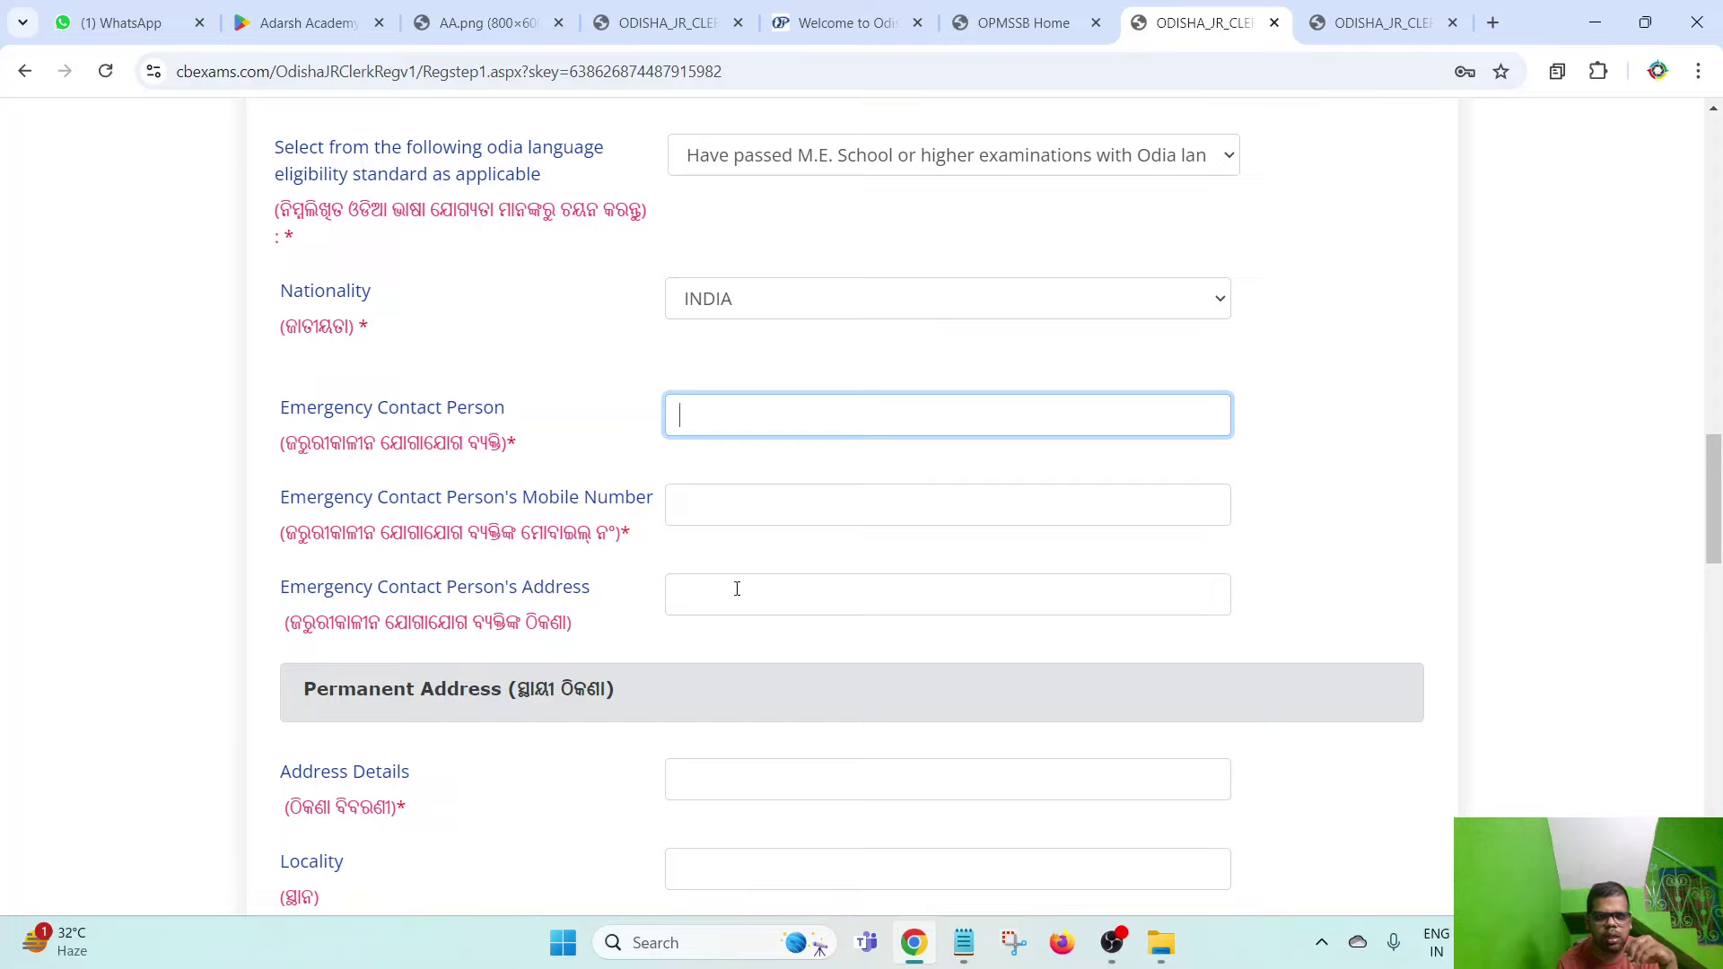
Step: Step through the emergency contact and permanent address fields, marking present address same as permanent
left_click(707, 590)
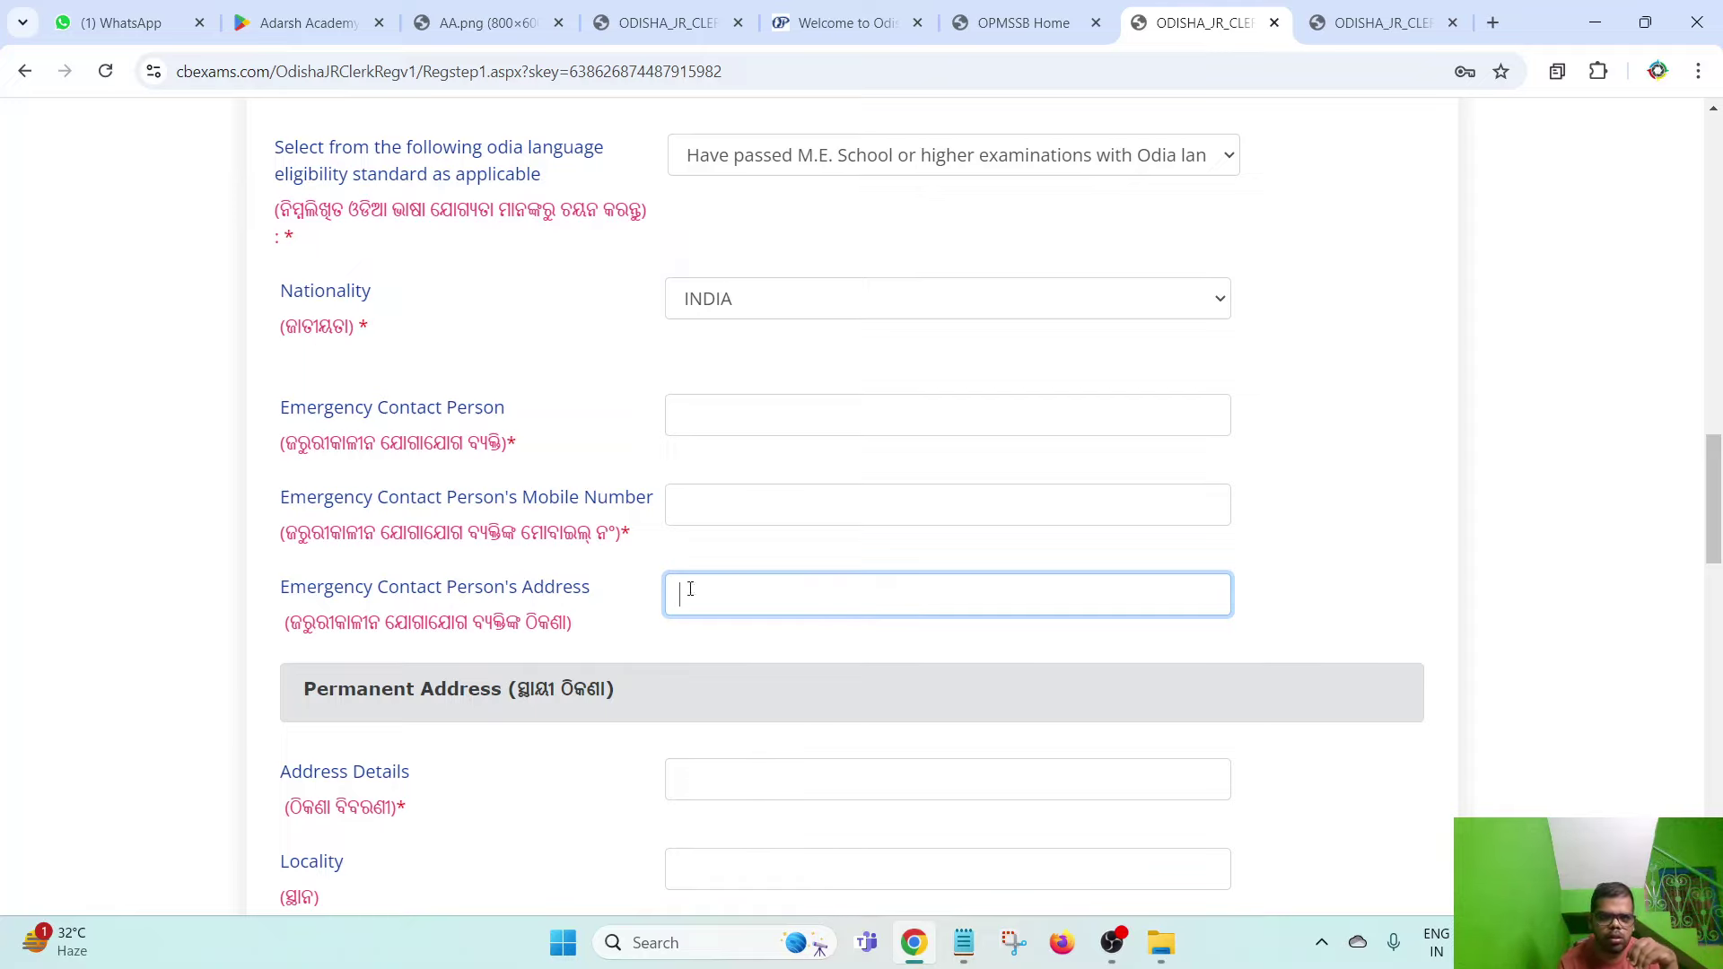
scroll(812, 598, "down", 5)
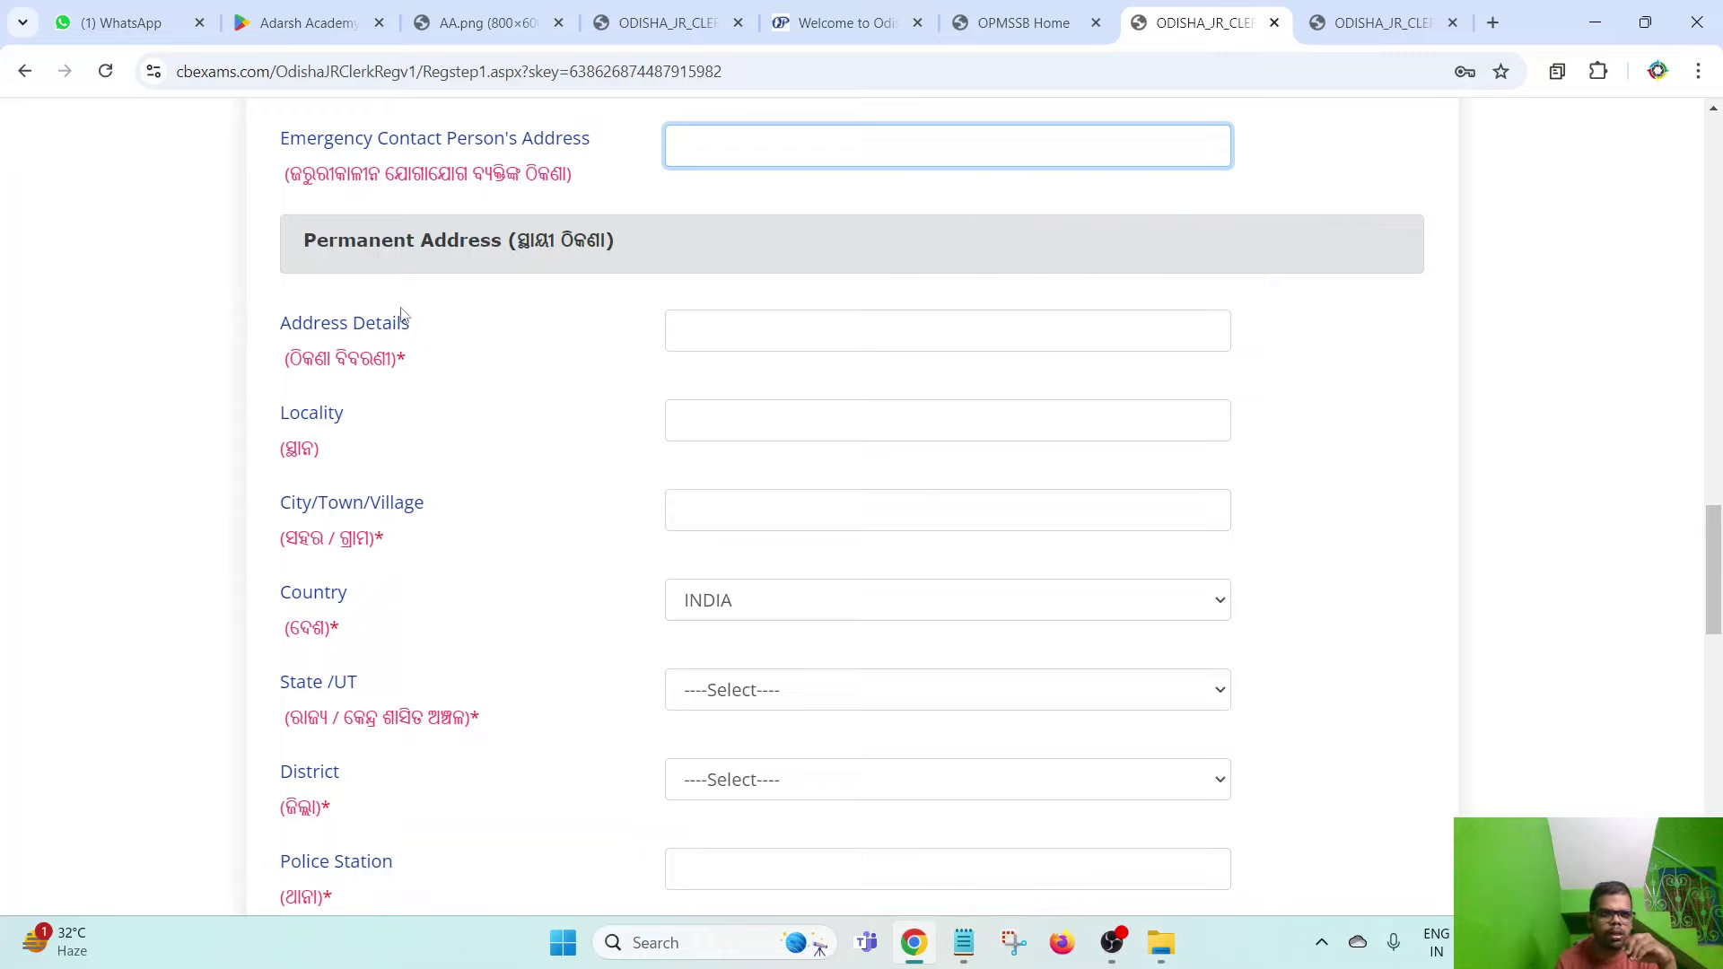
left_click(722, 337)
scroll(716, 429, "down", 2)
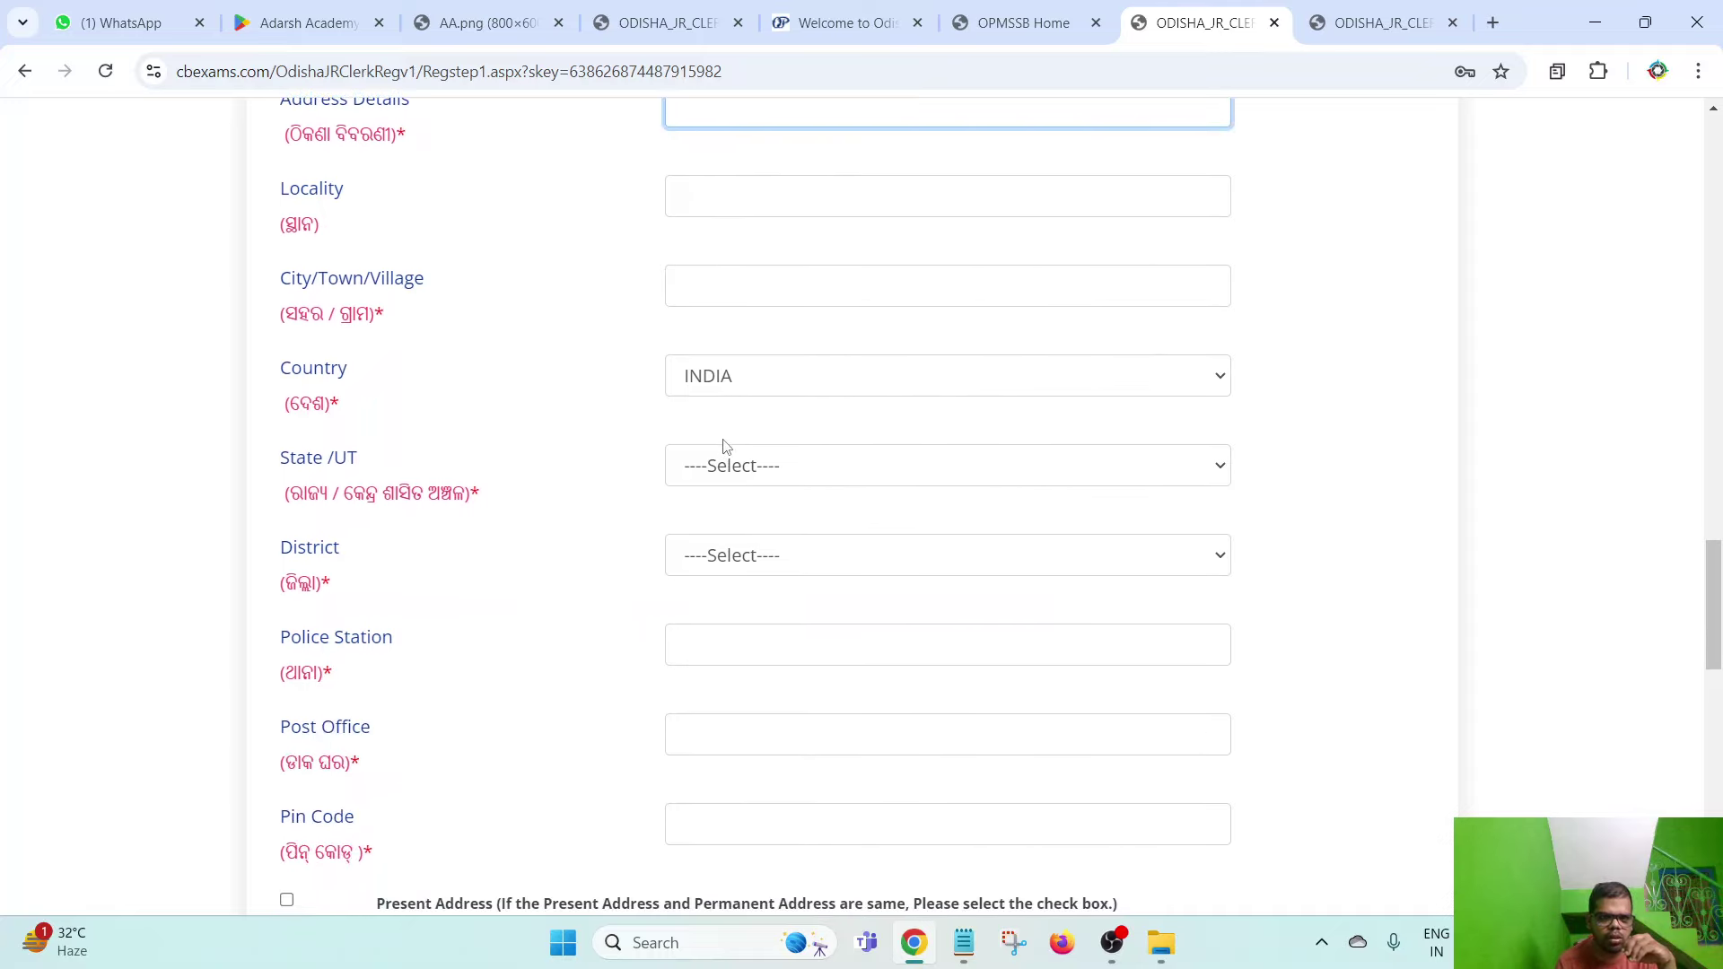
scroll(725, 447, "down", 2)
scroll(724, 442, "up", 4)
scroll(713, 370, "down", 5)
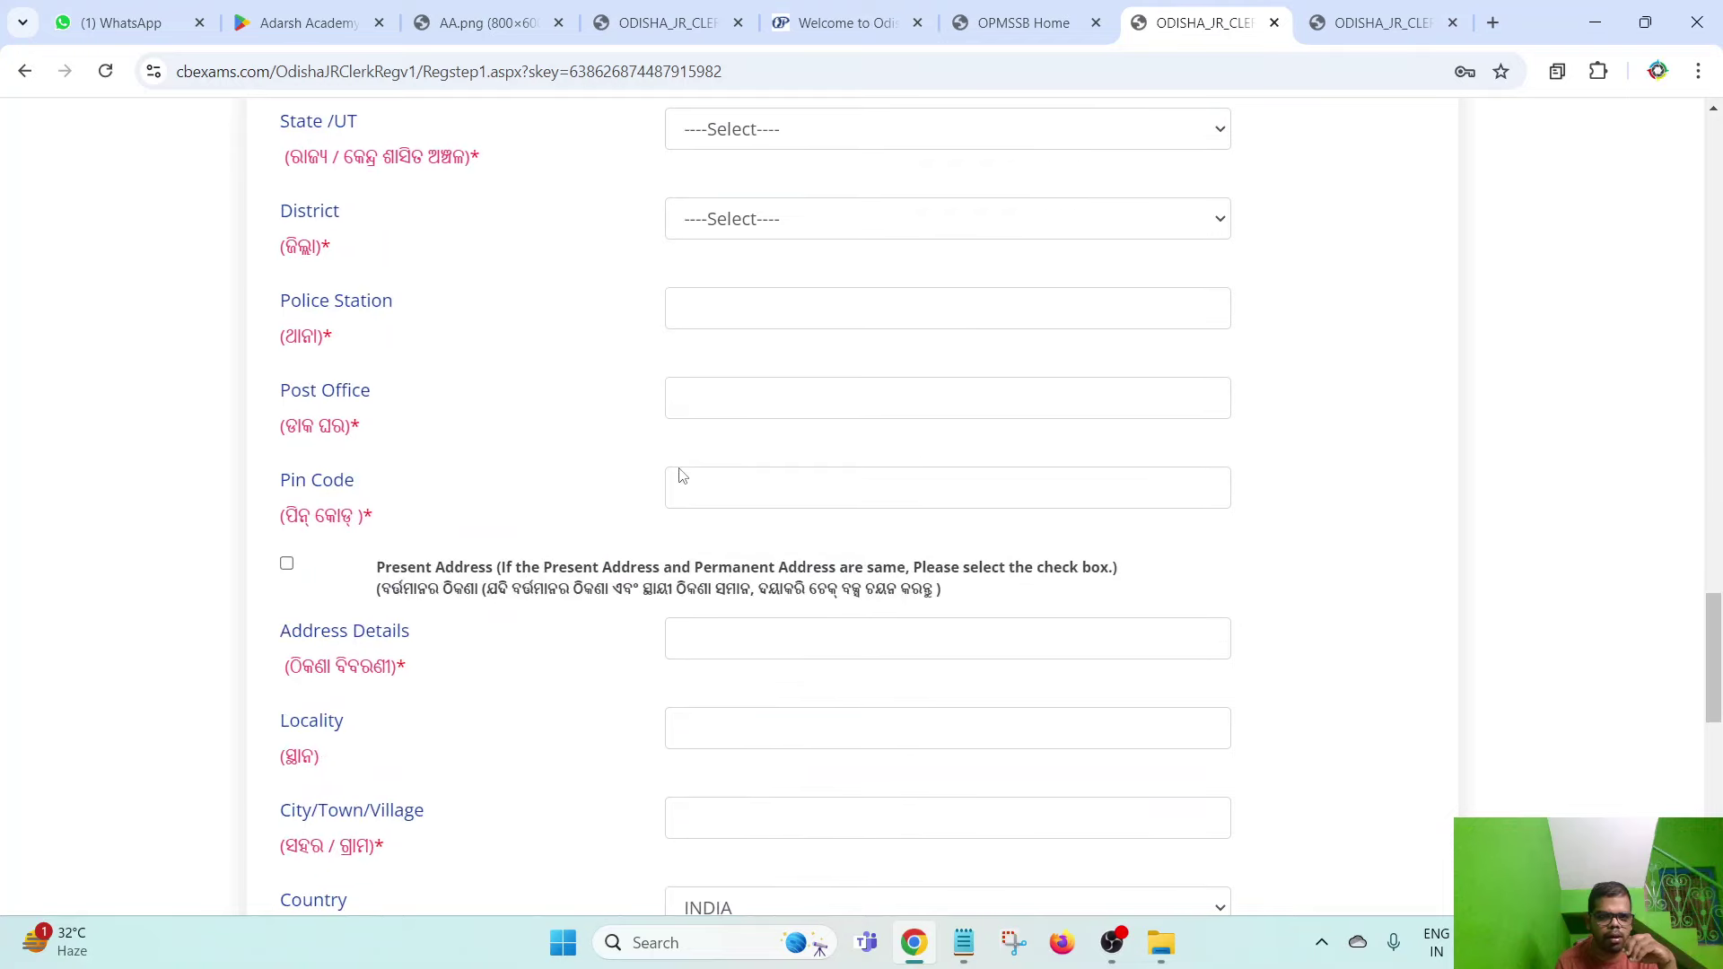
scroll(682, 350, "up", 1)
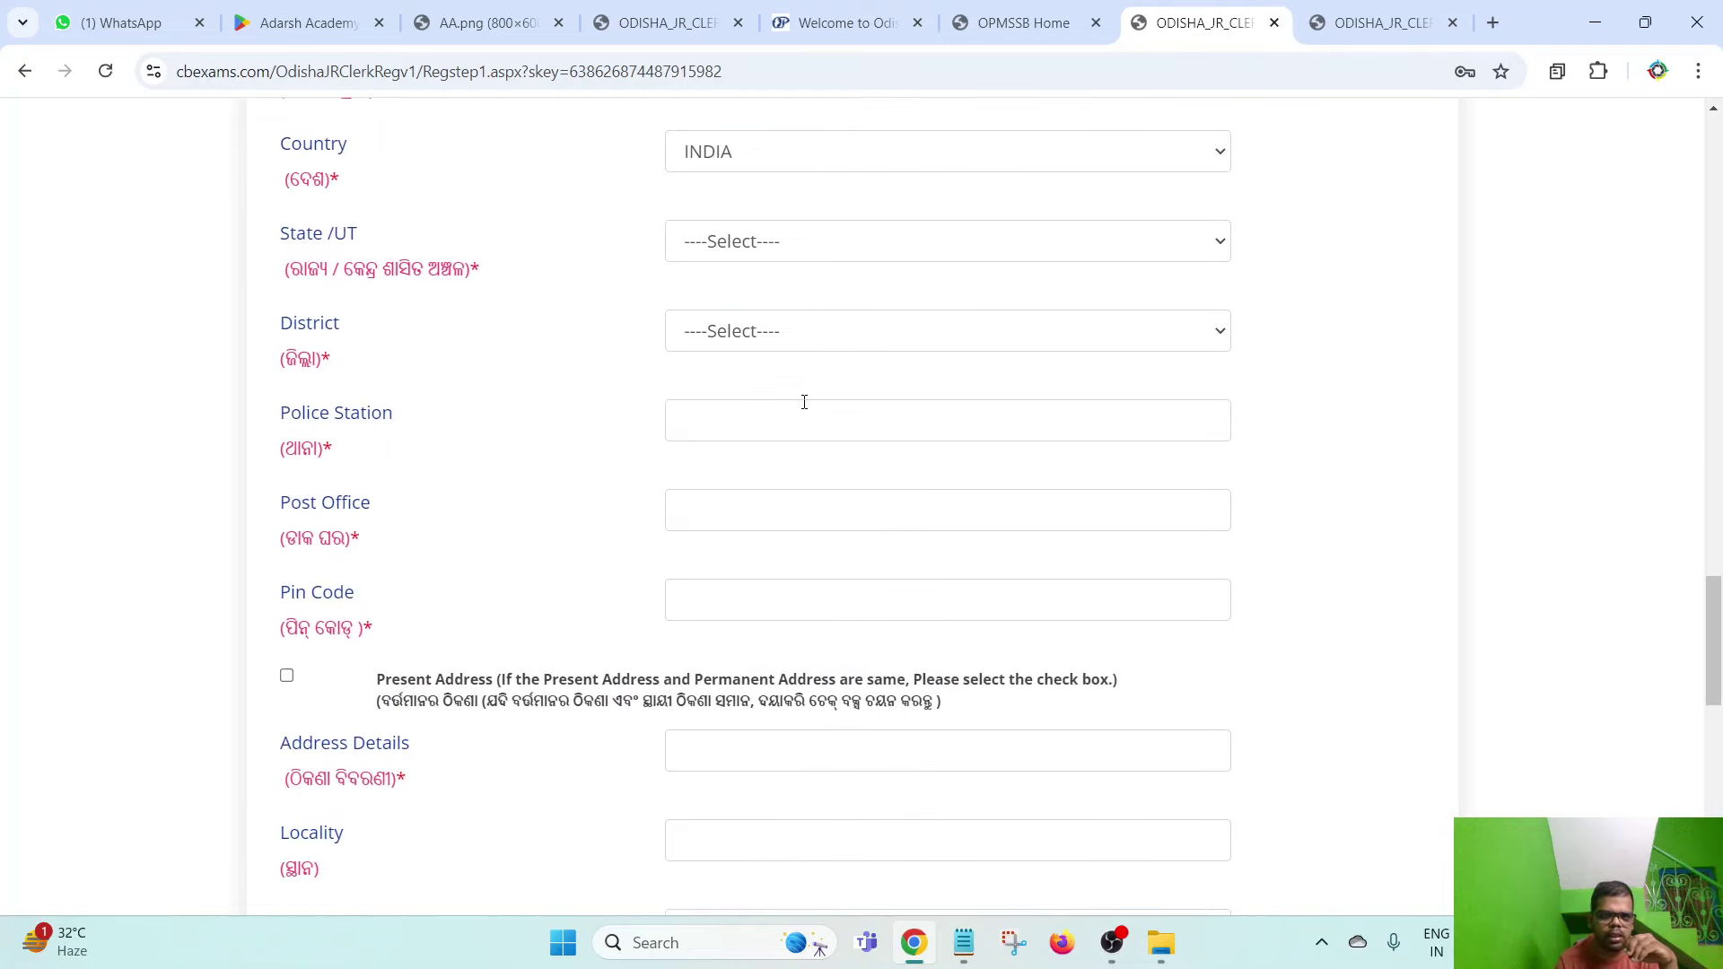
left_click(804, 402)
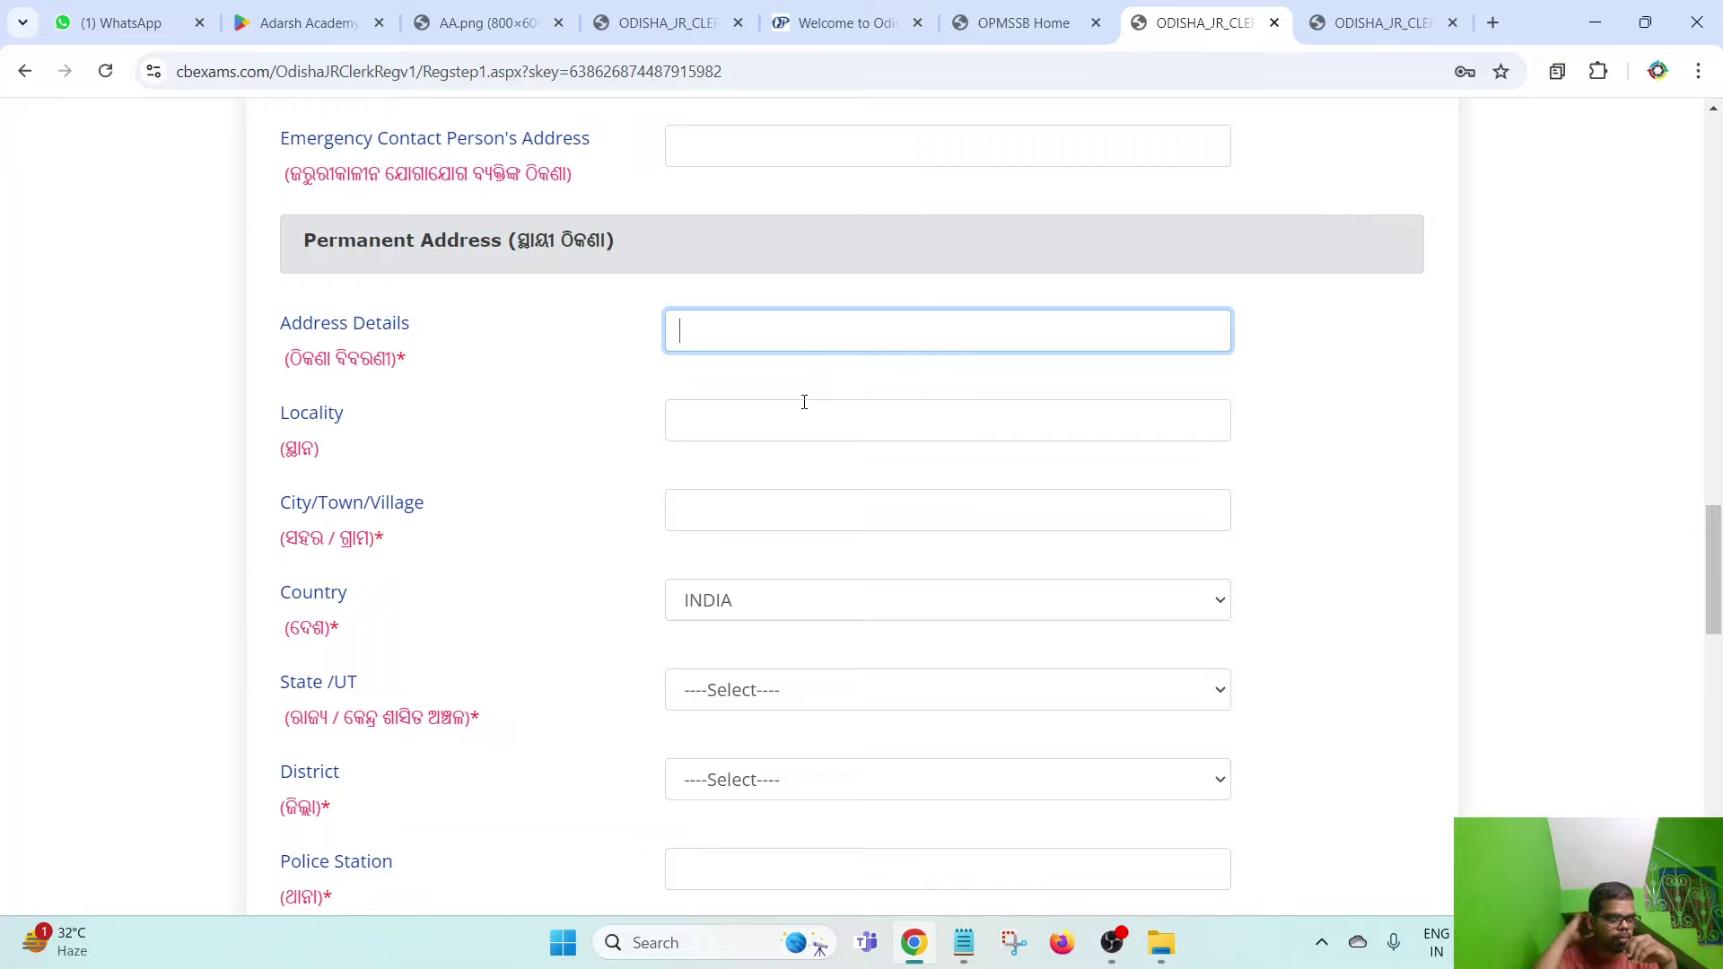
scroll(664, 539, "down", 8)
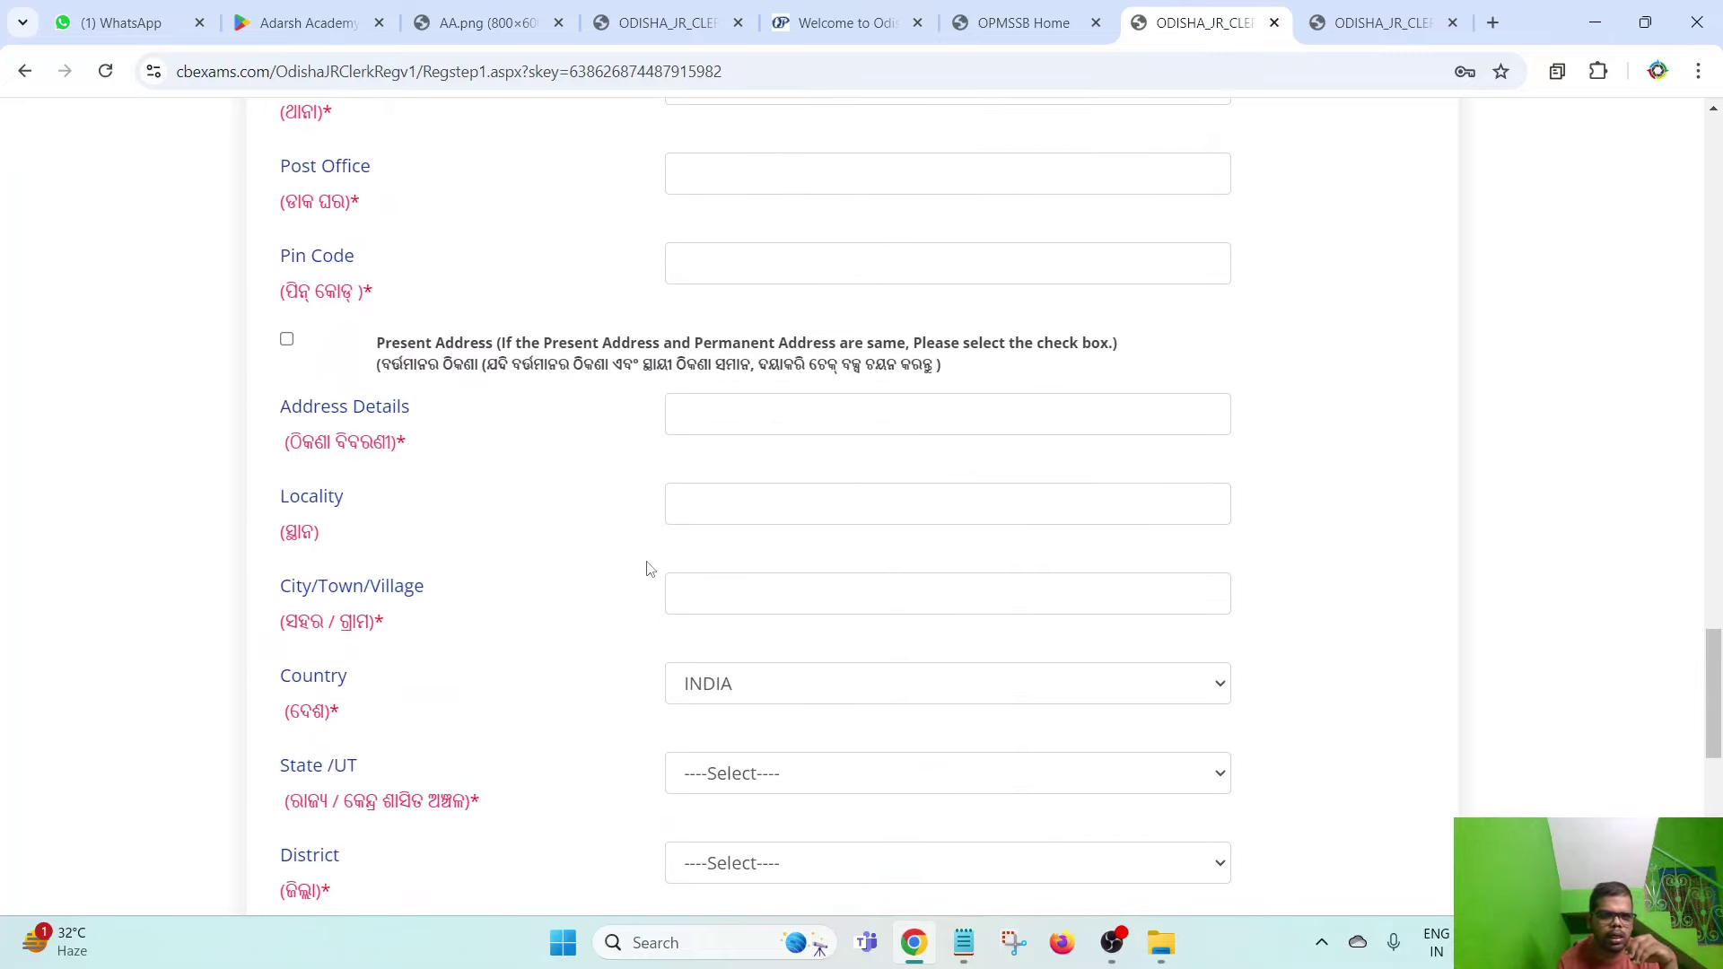
left_click(286, 339)
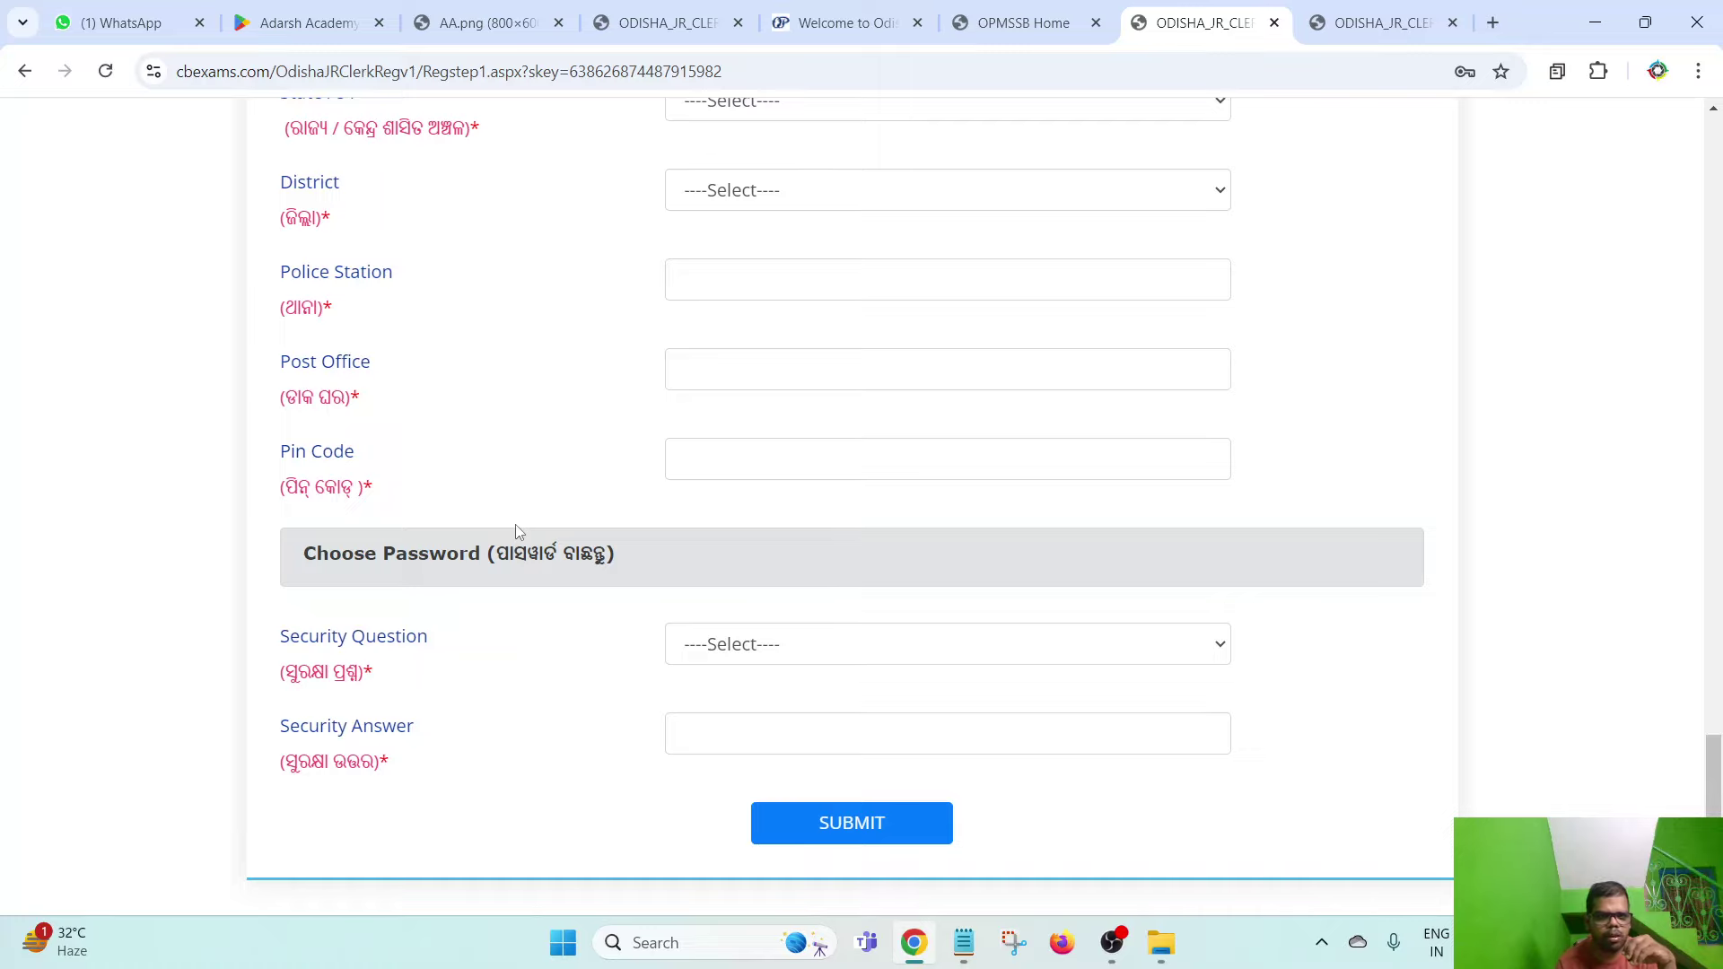
Step: Choose 'What is the name of your first school ?' as the security question, then return to the top
scroll(305, 510, "down", 1)
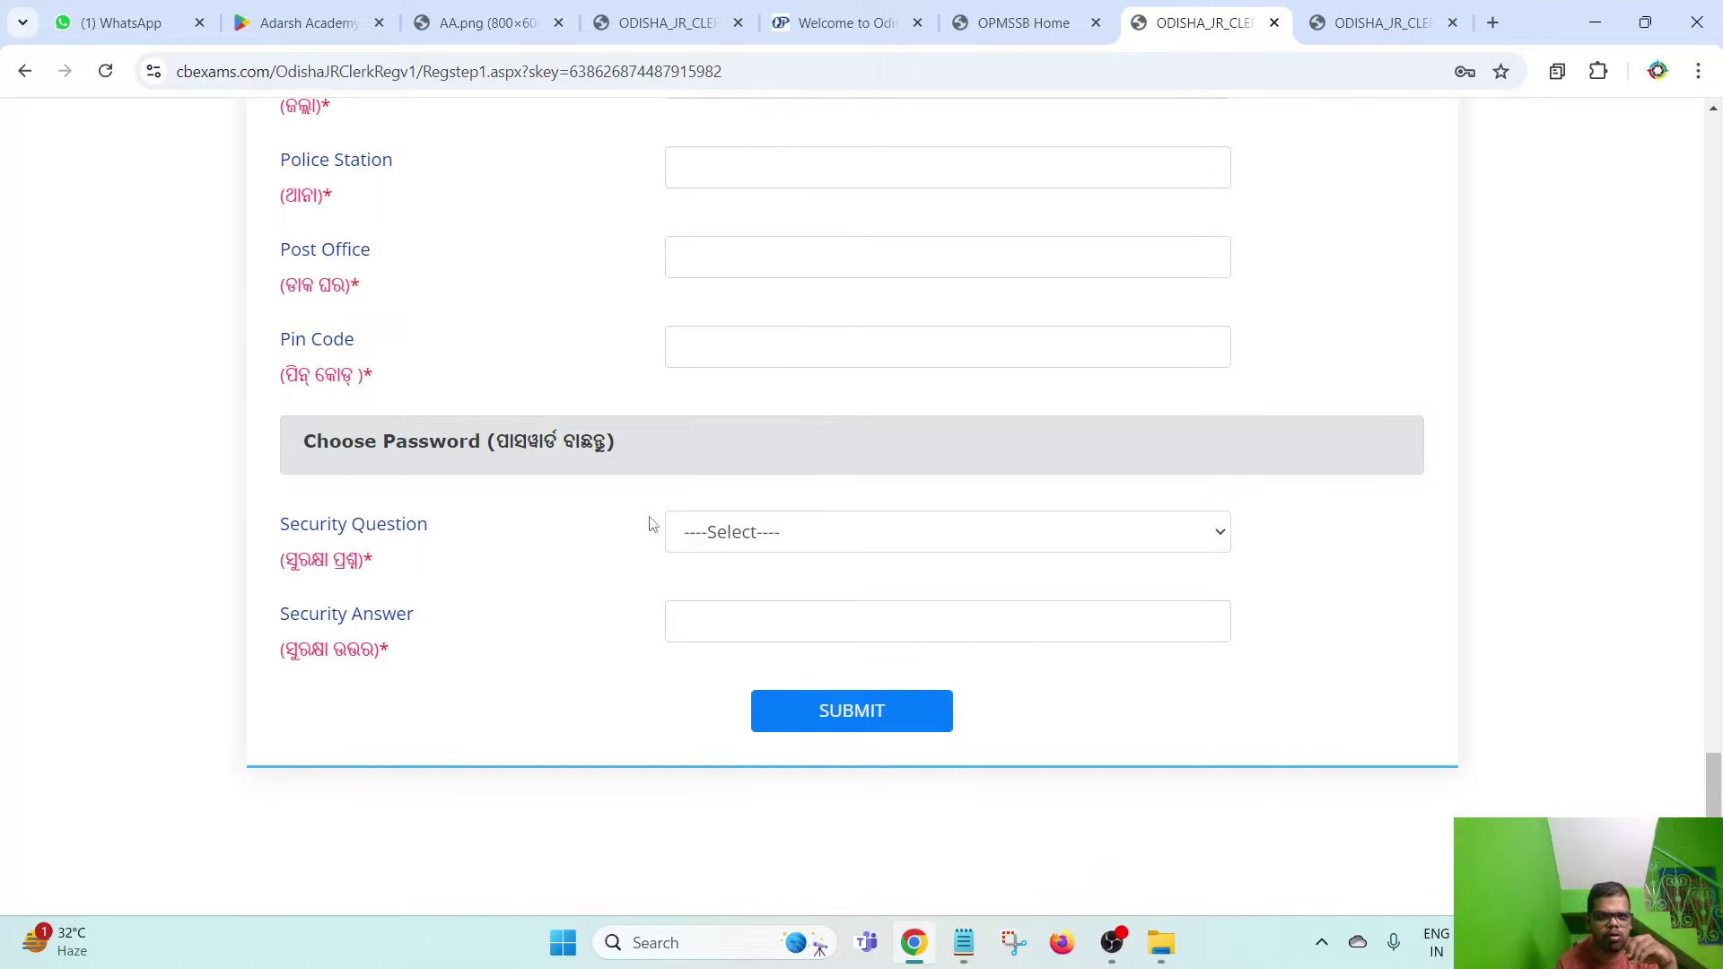
left_click(801, 533)
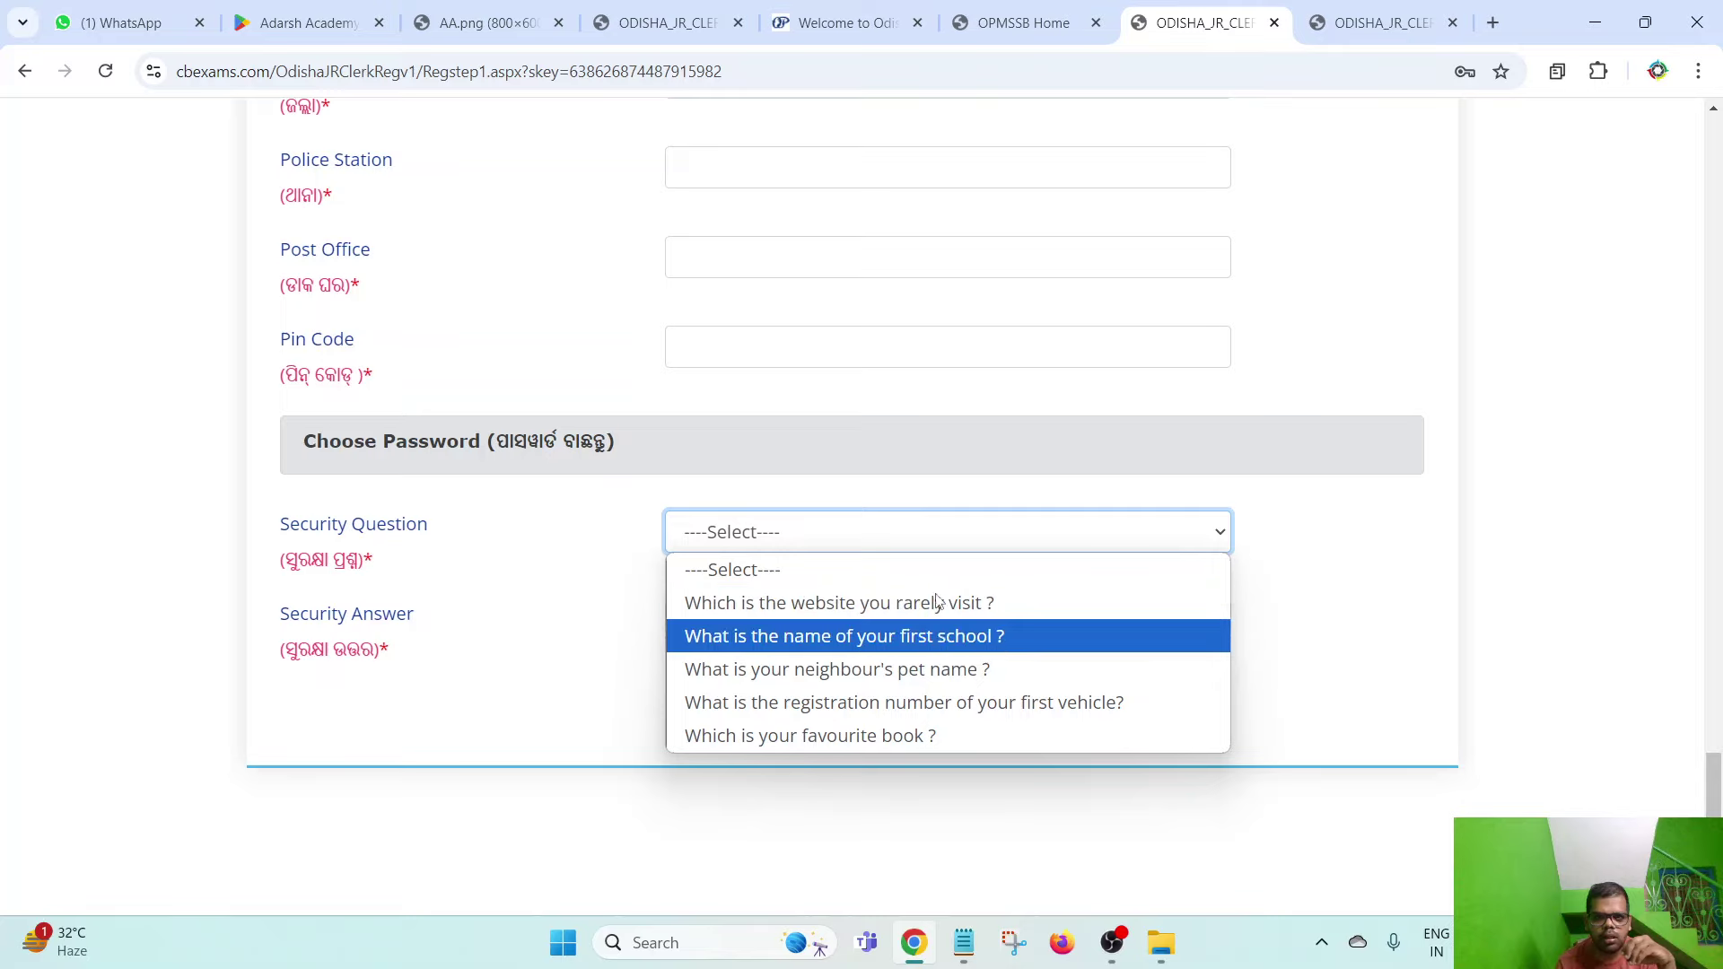
left_click(894, 646)
left_click(770, 619)
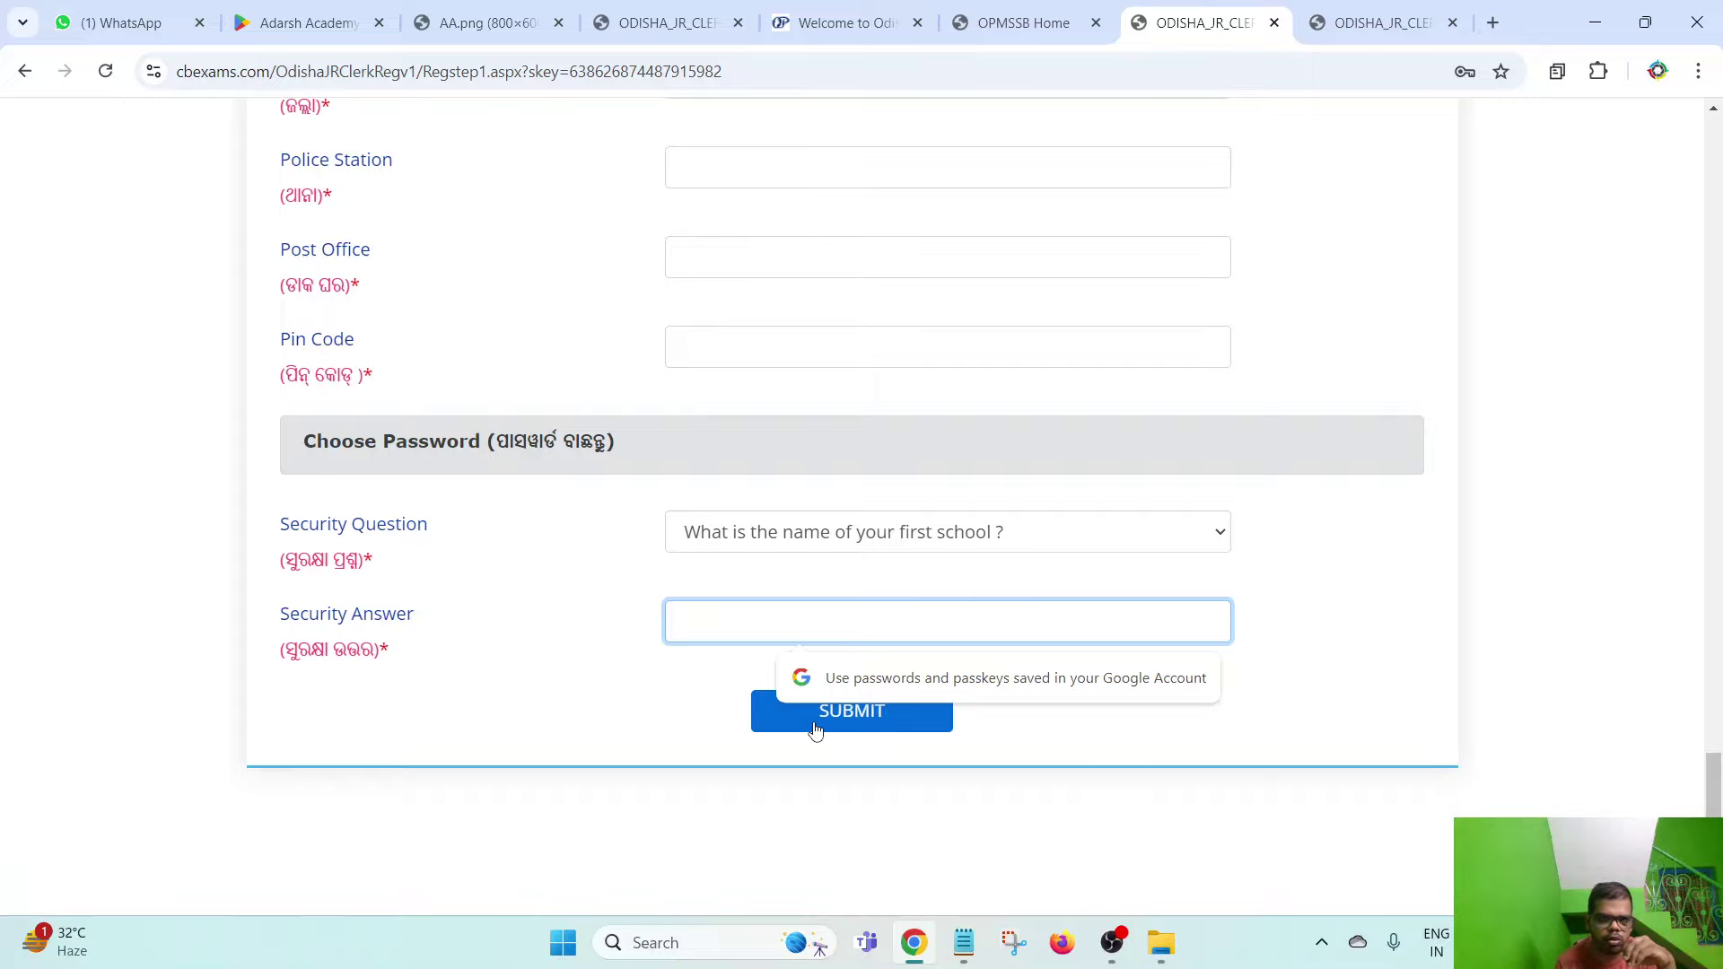
scroll(943, 526, "up", 15)
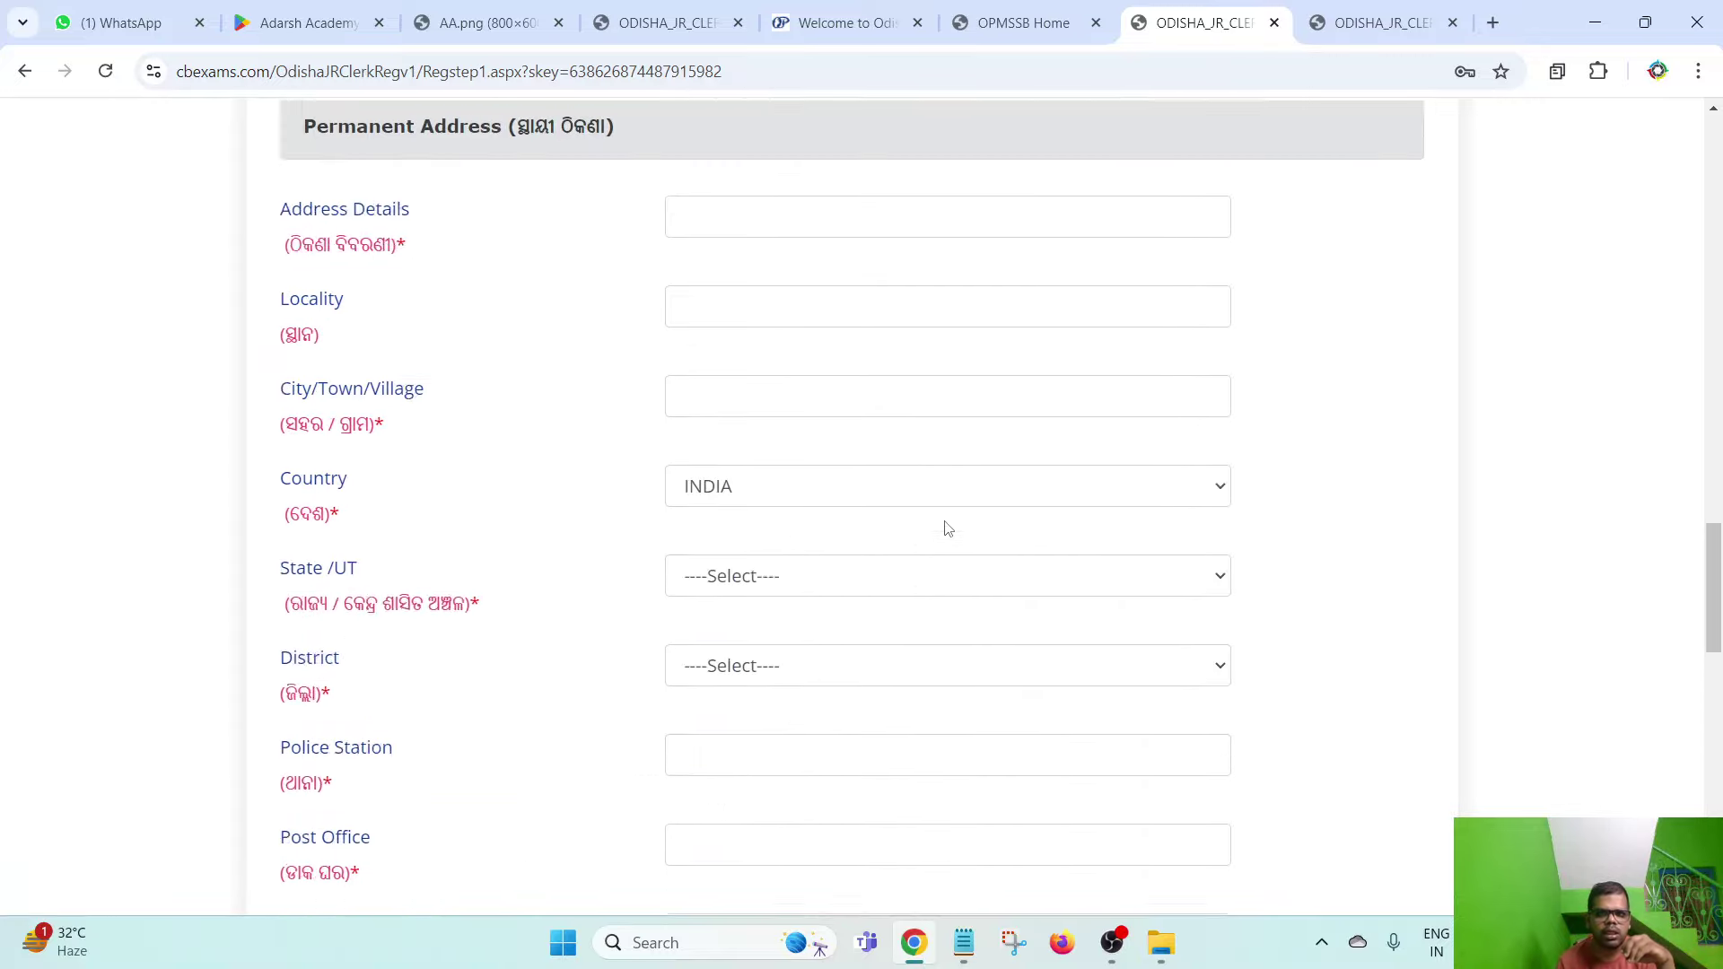
scroll(947, 529, "up", 6)
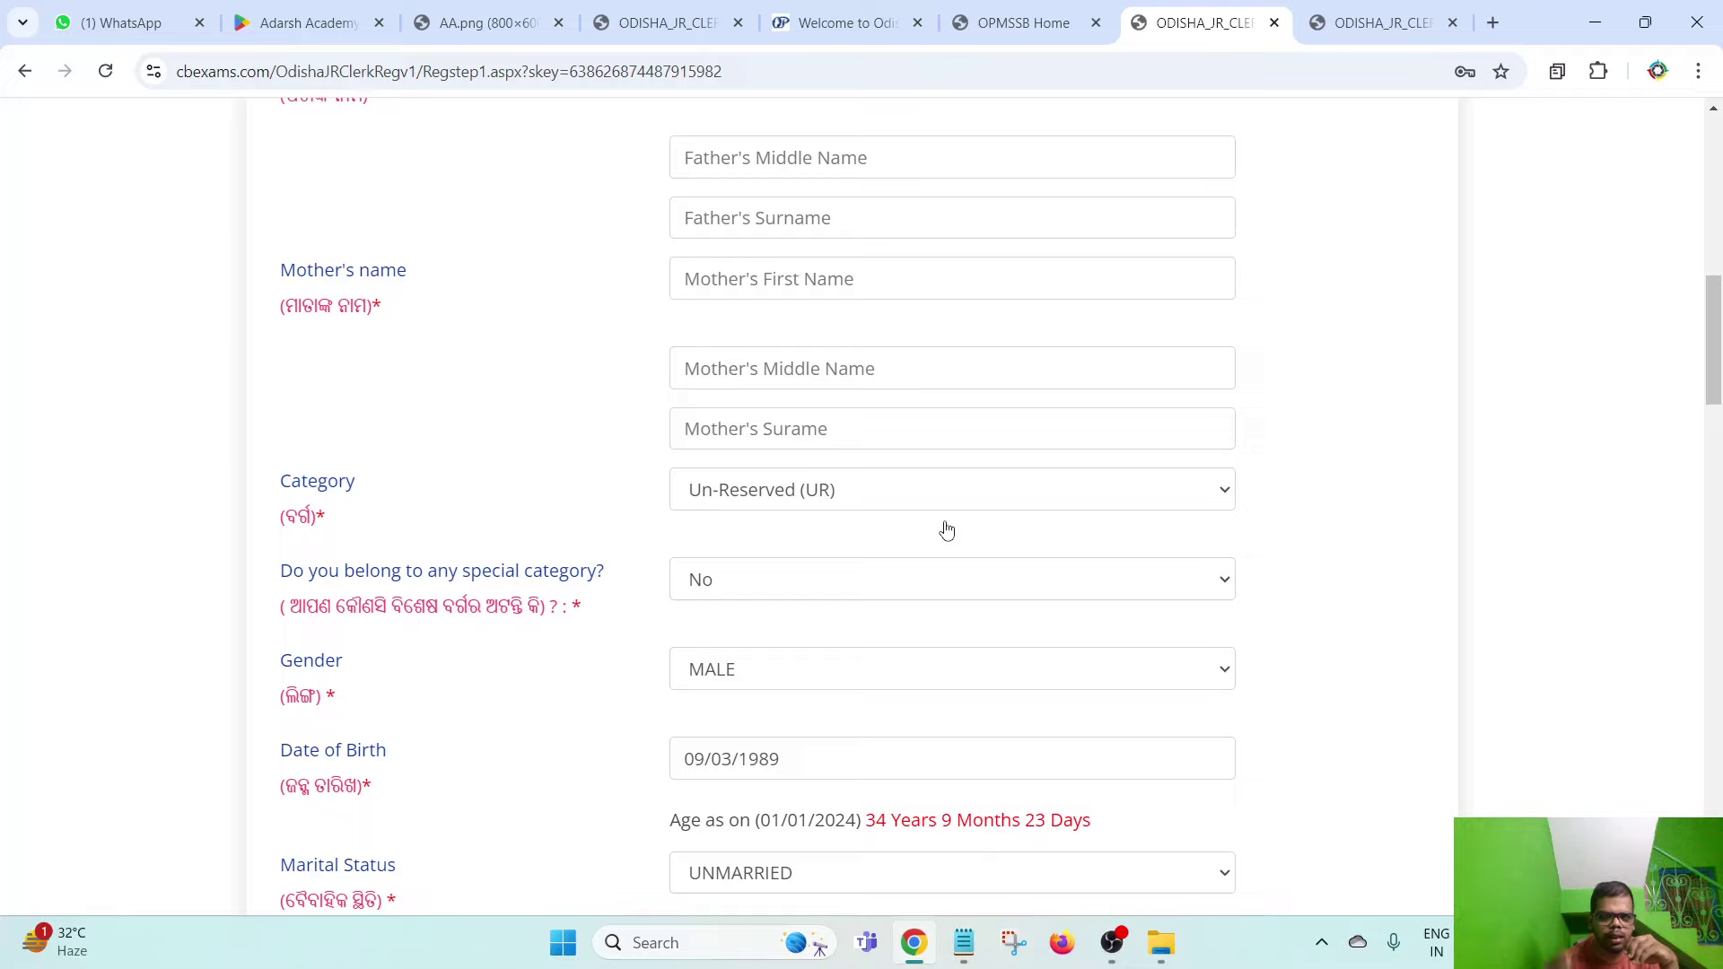
scroll(951, 504, "up", 2)
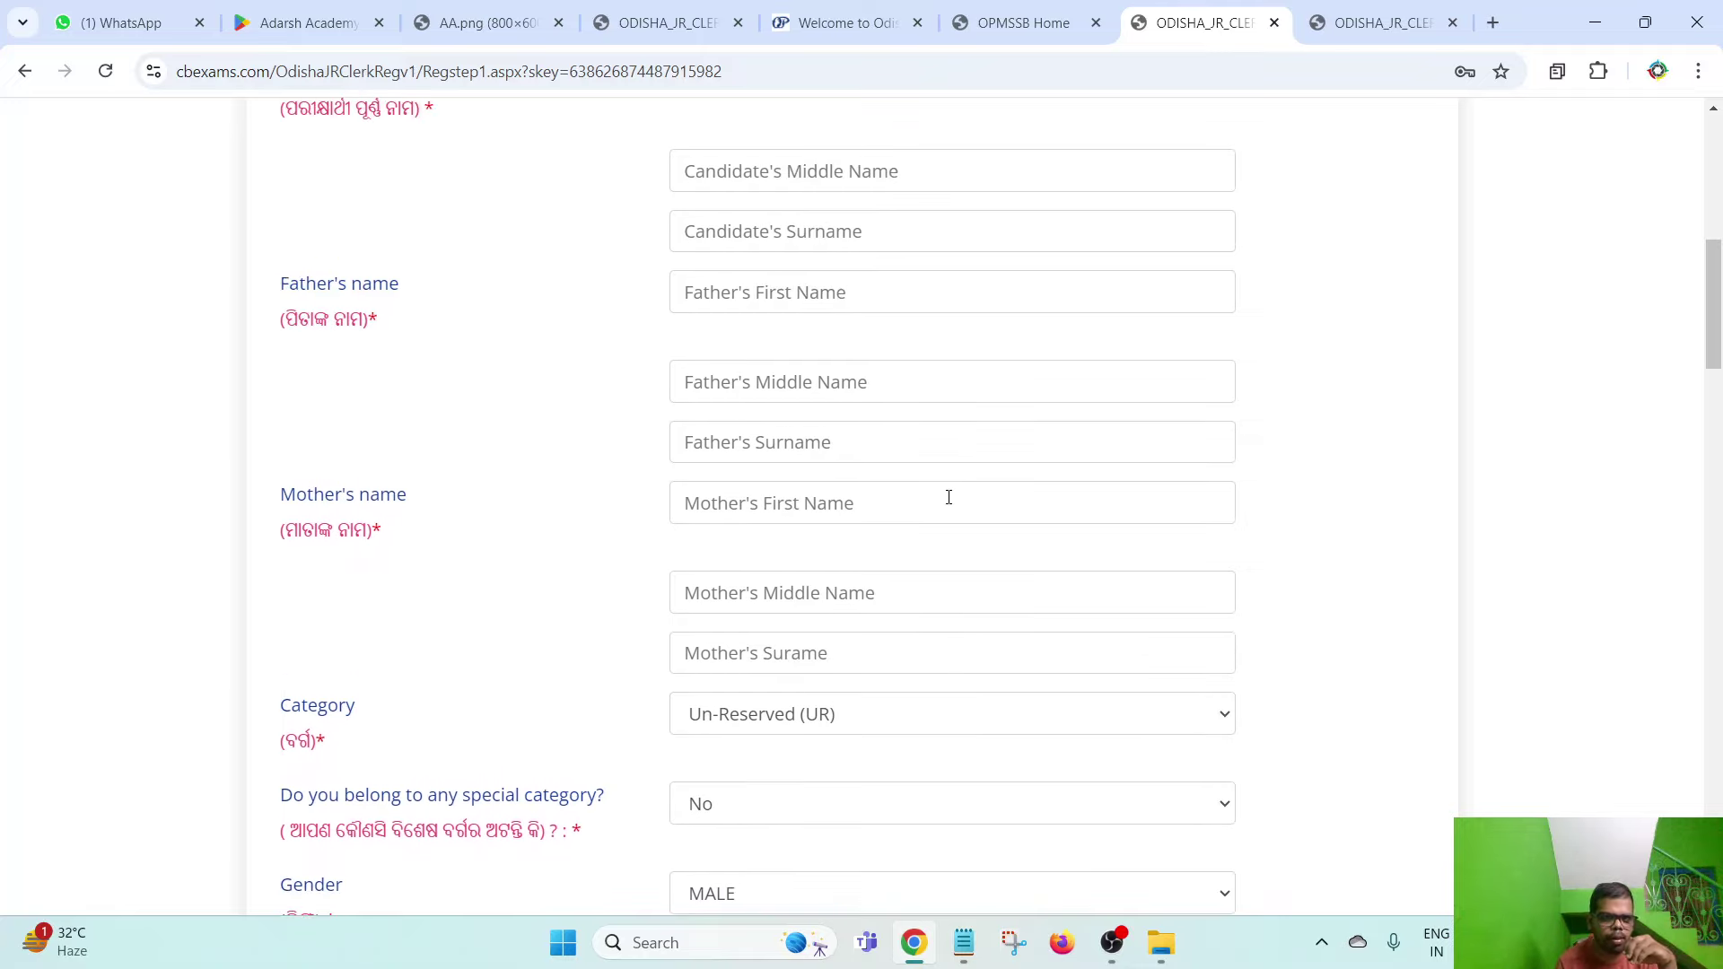
scroll(966, 423, "up", 2)
Step: Switch to OBS Studio and back twice, resuming on the Educational Qualification page
left_click(1112, 943)
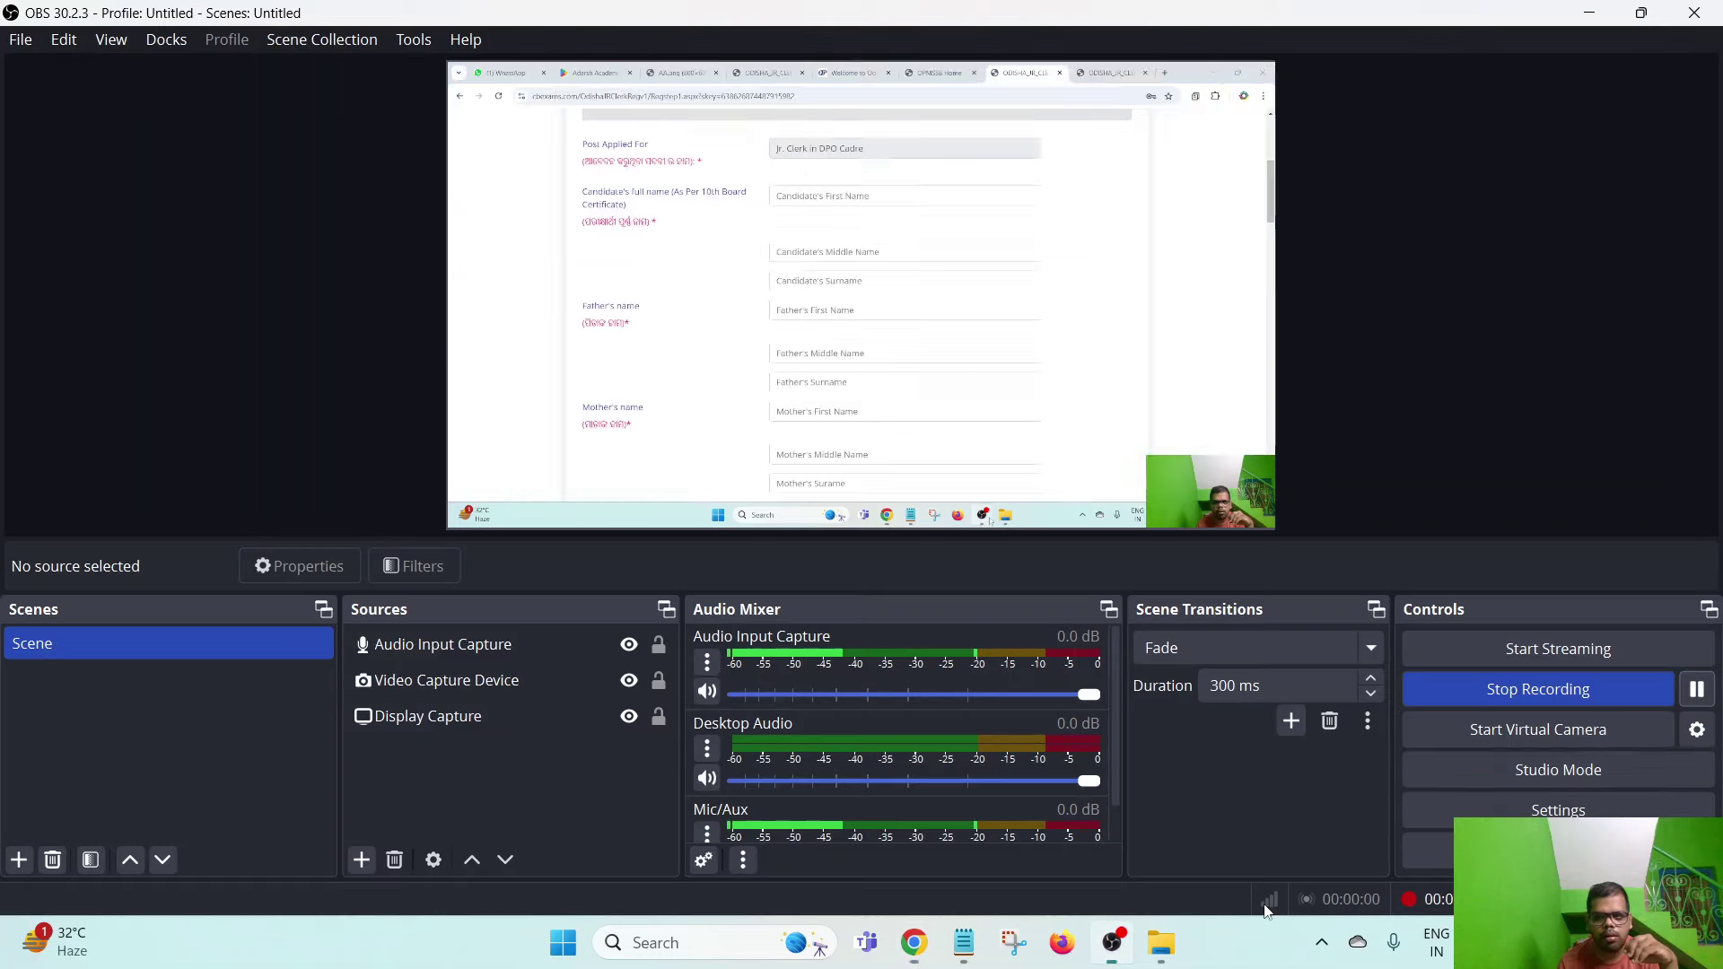
left_click(914, 943)
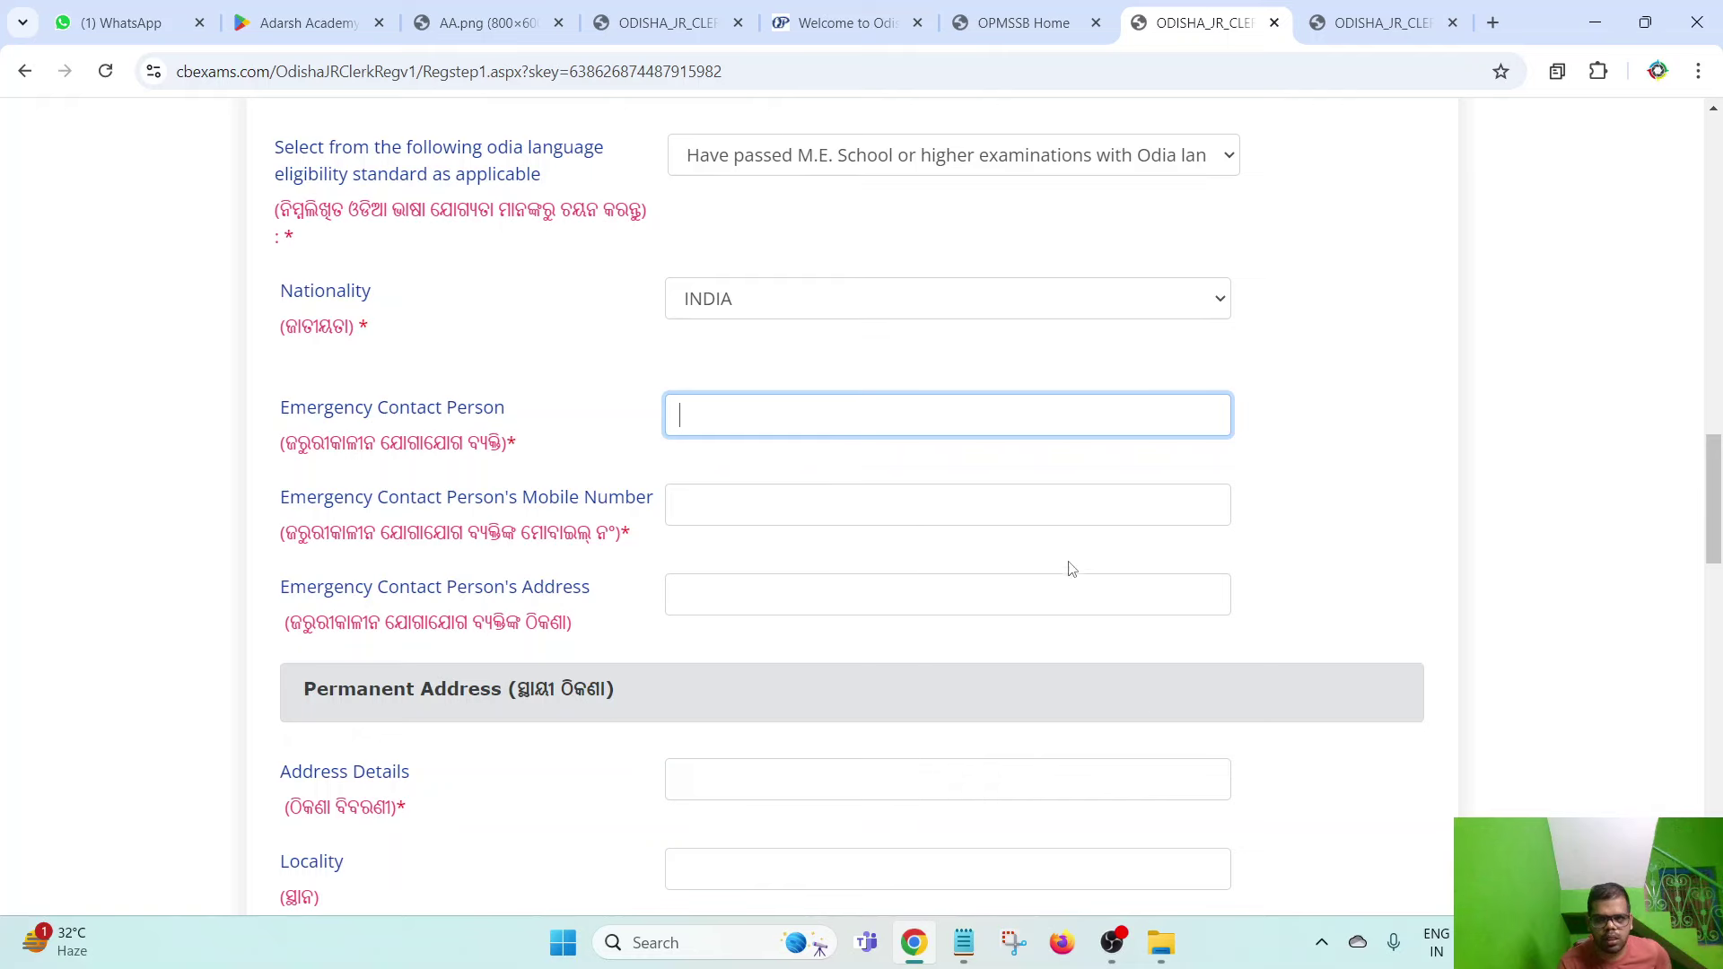
left_click(1112, 942)
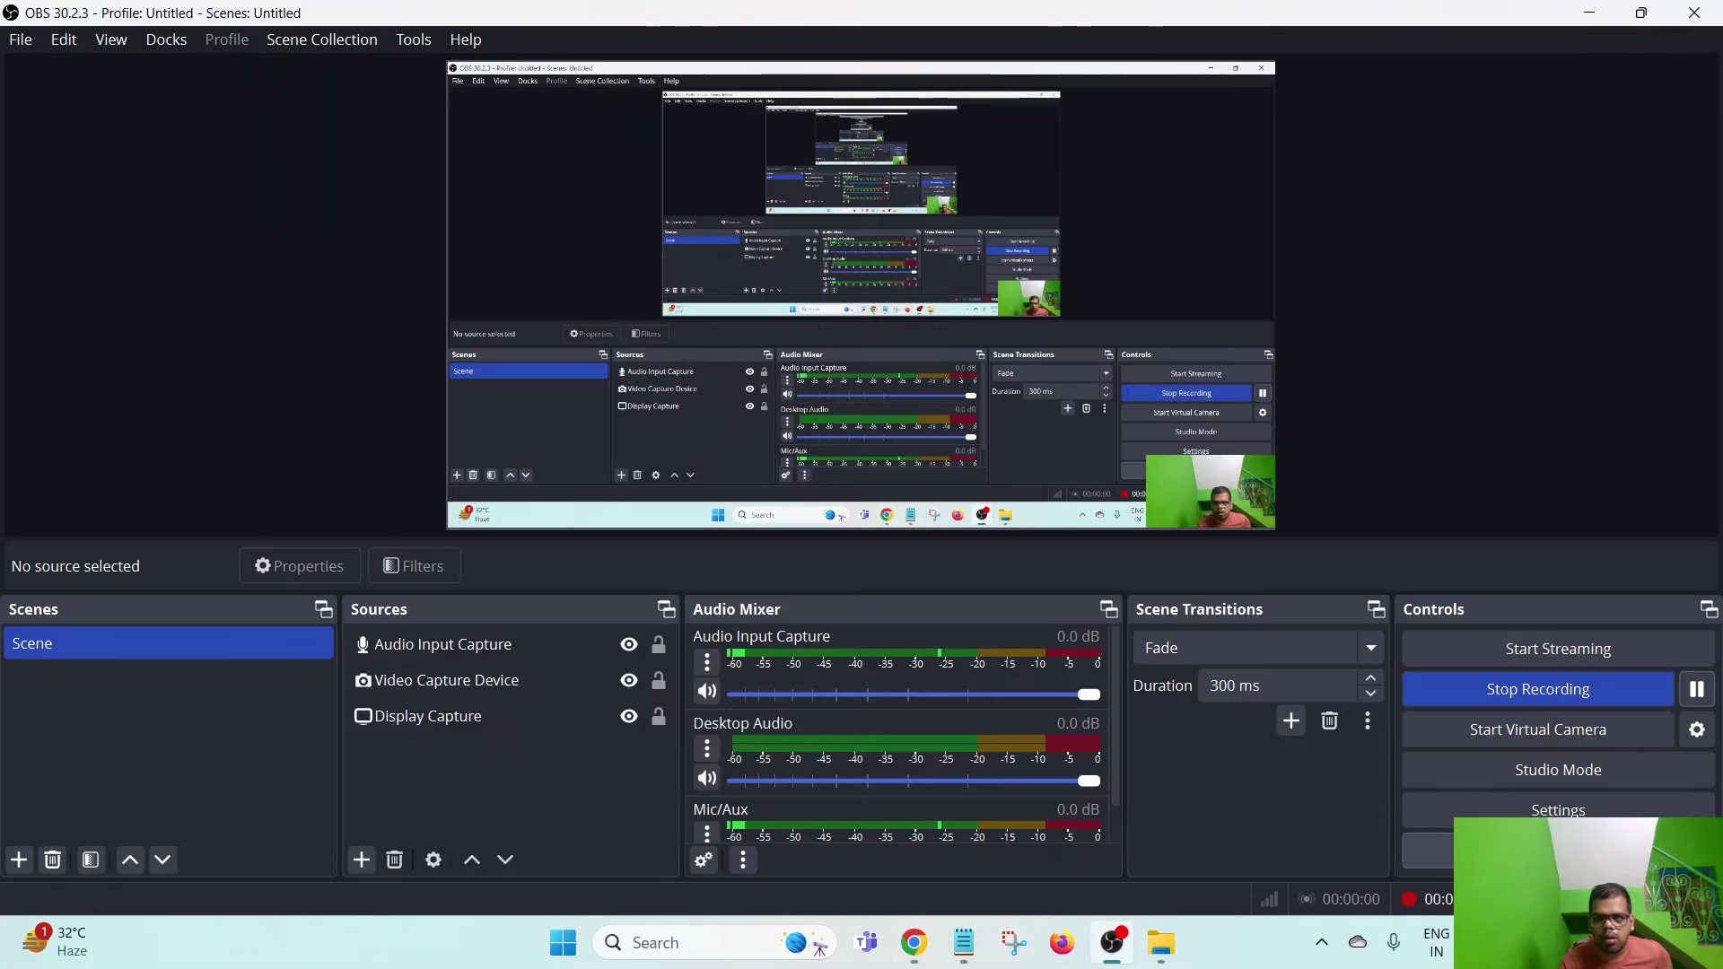
left_click(915, 943)
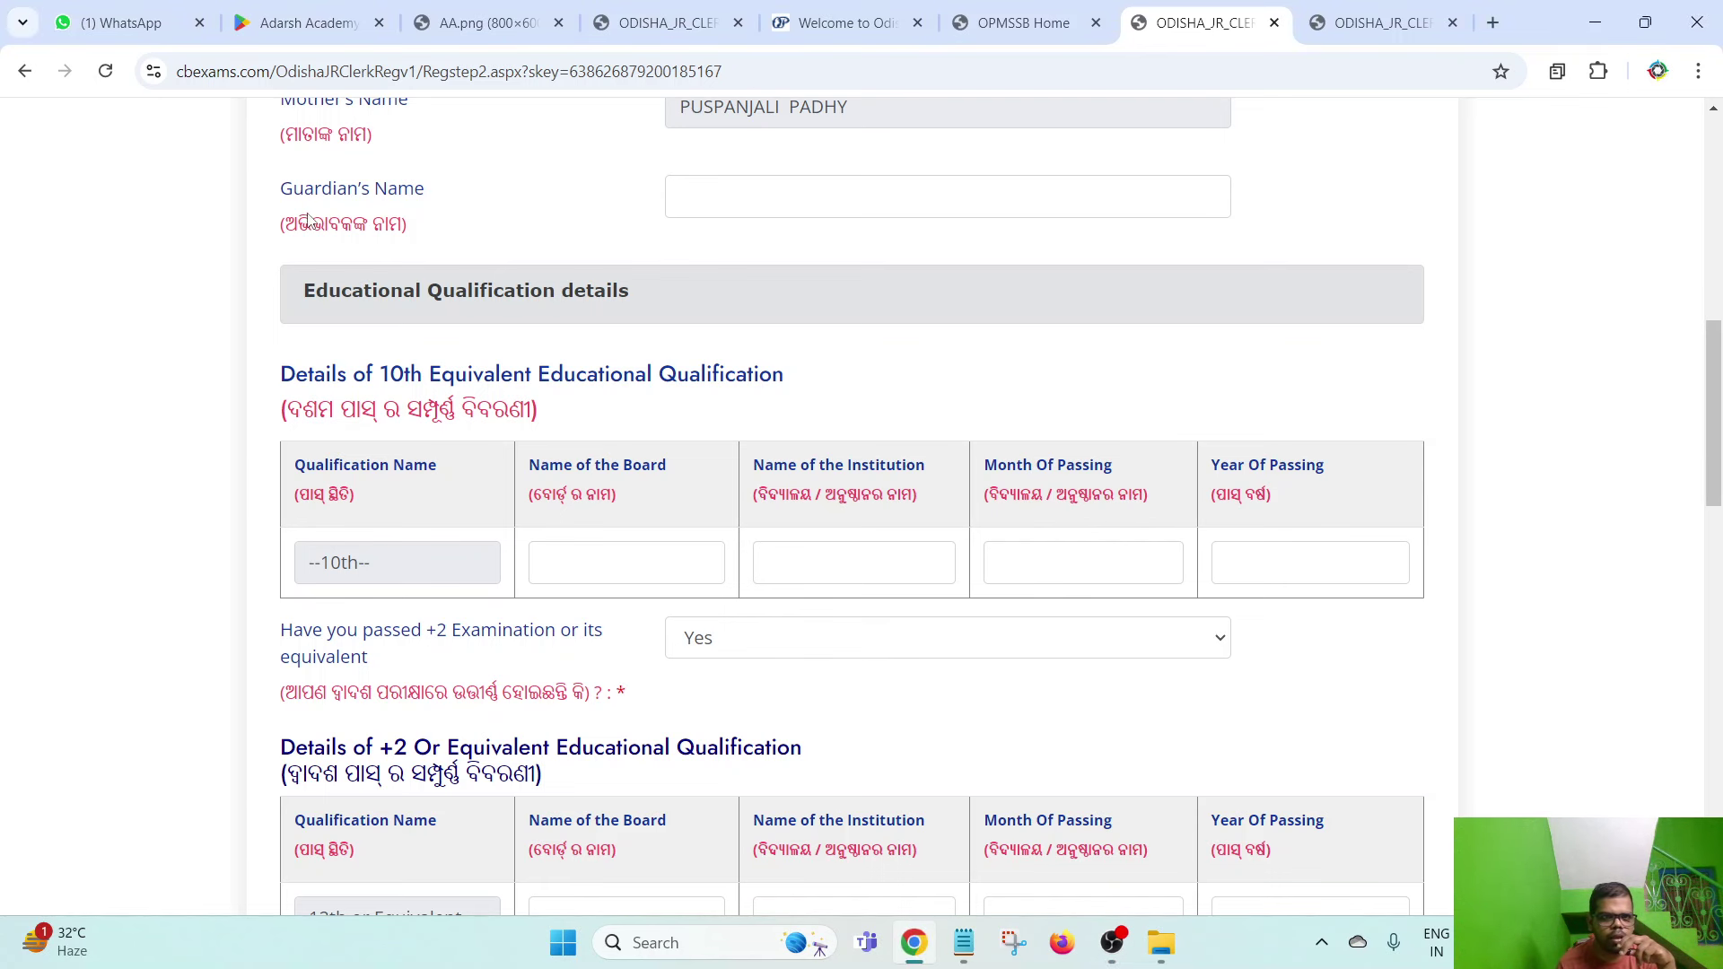
Step: Fill the 10th row with board BSE, ODISHA, institution BERHAPUR, MARCH 2005
left_click(717, 189)
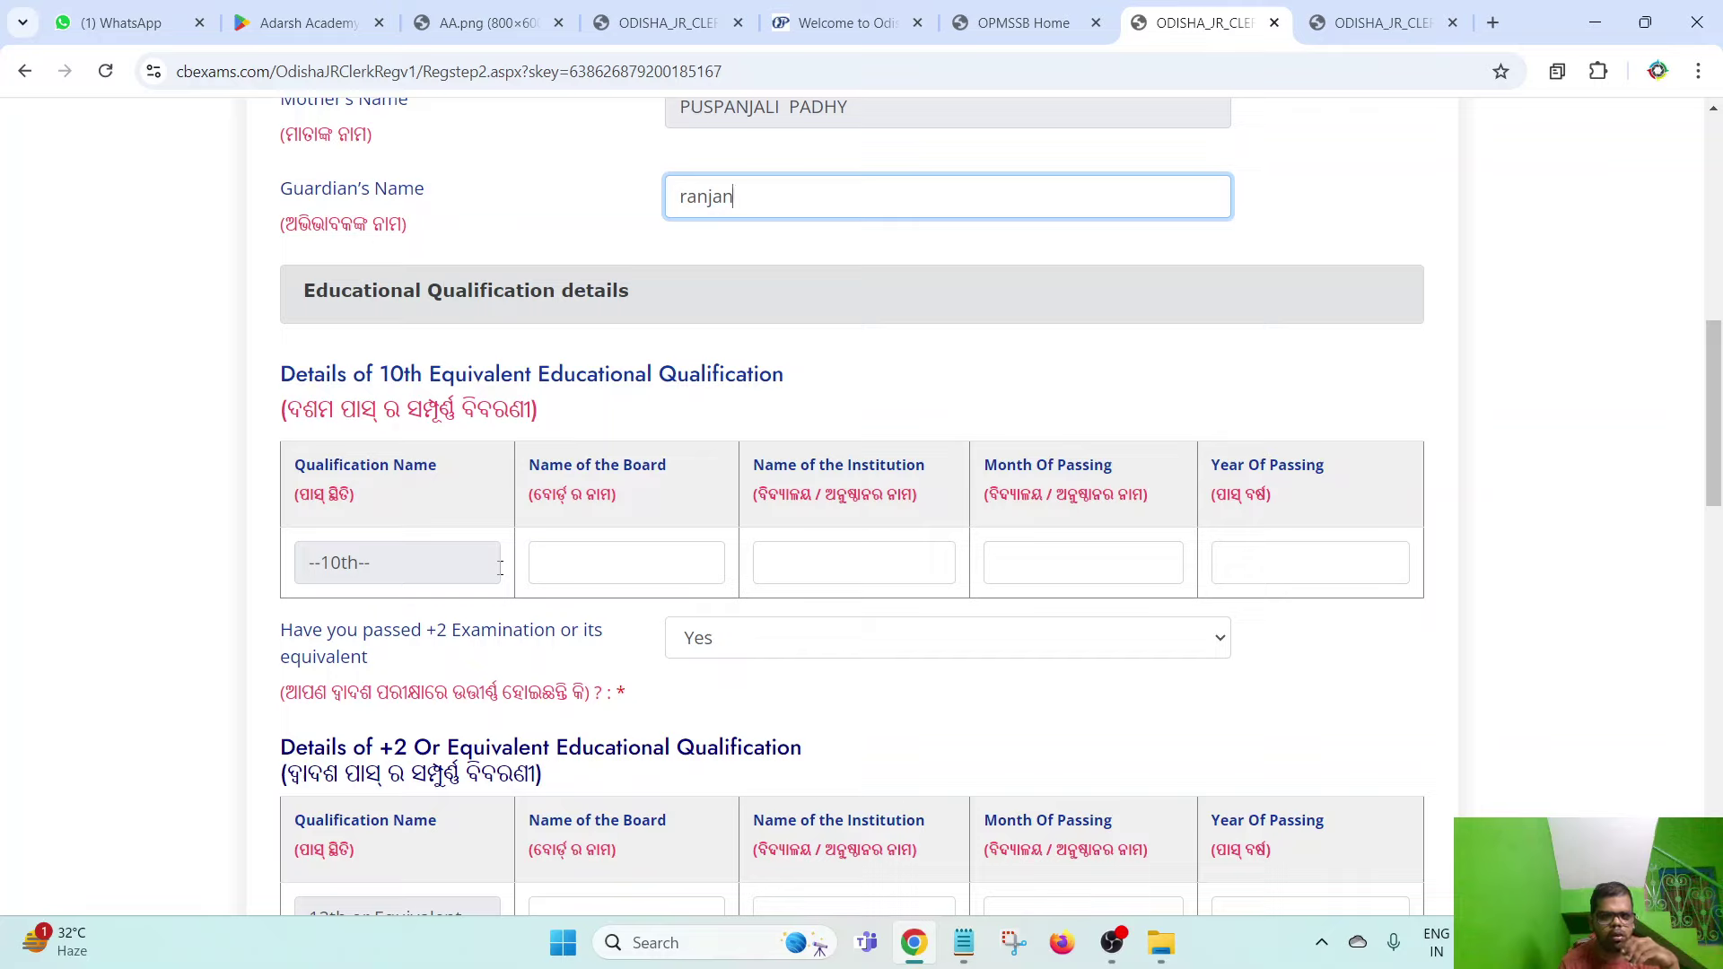
left_click(589, 567)
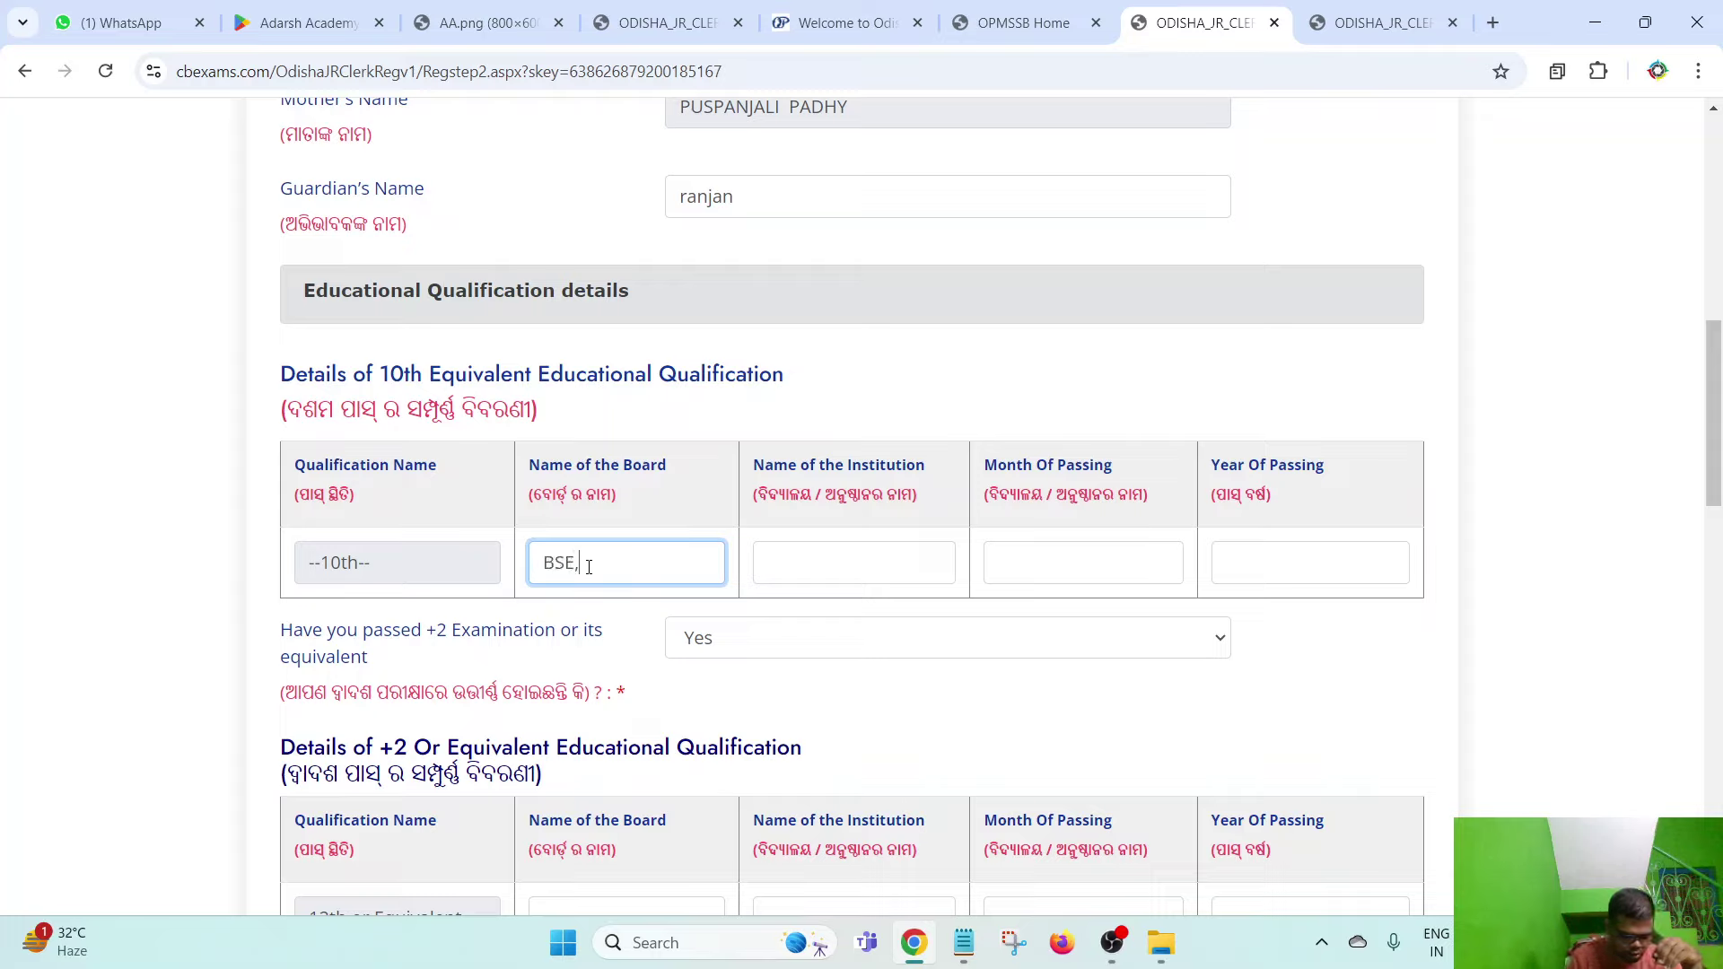
type("BSE, ODISHA")
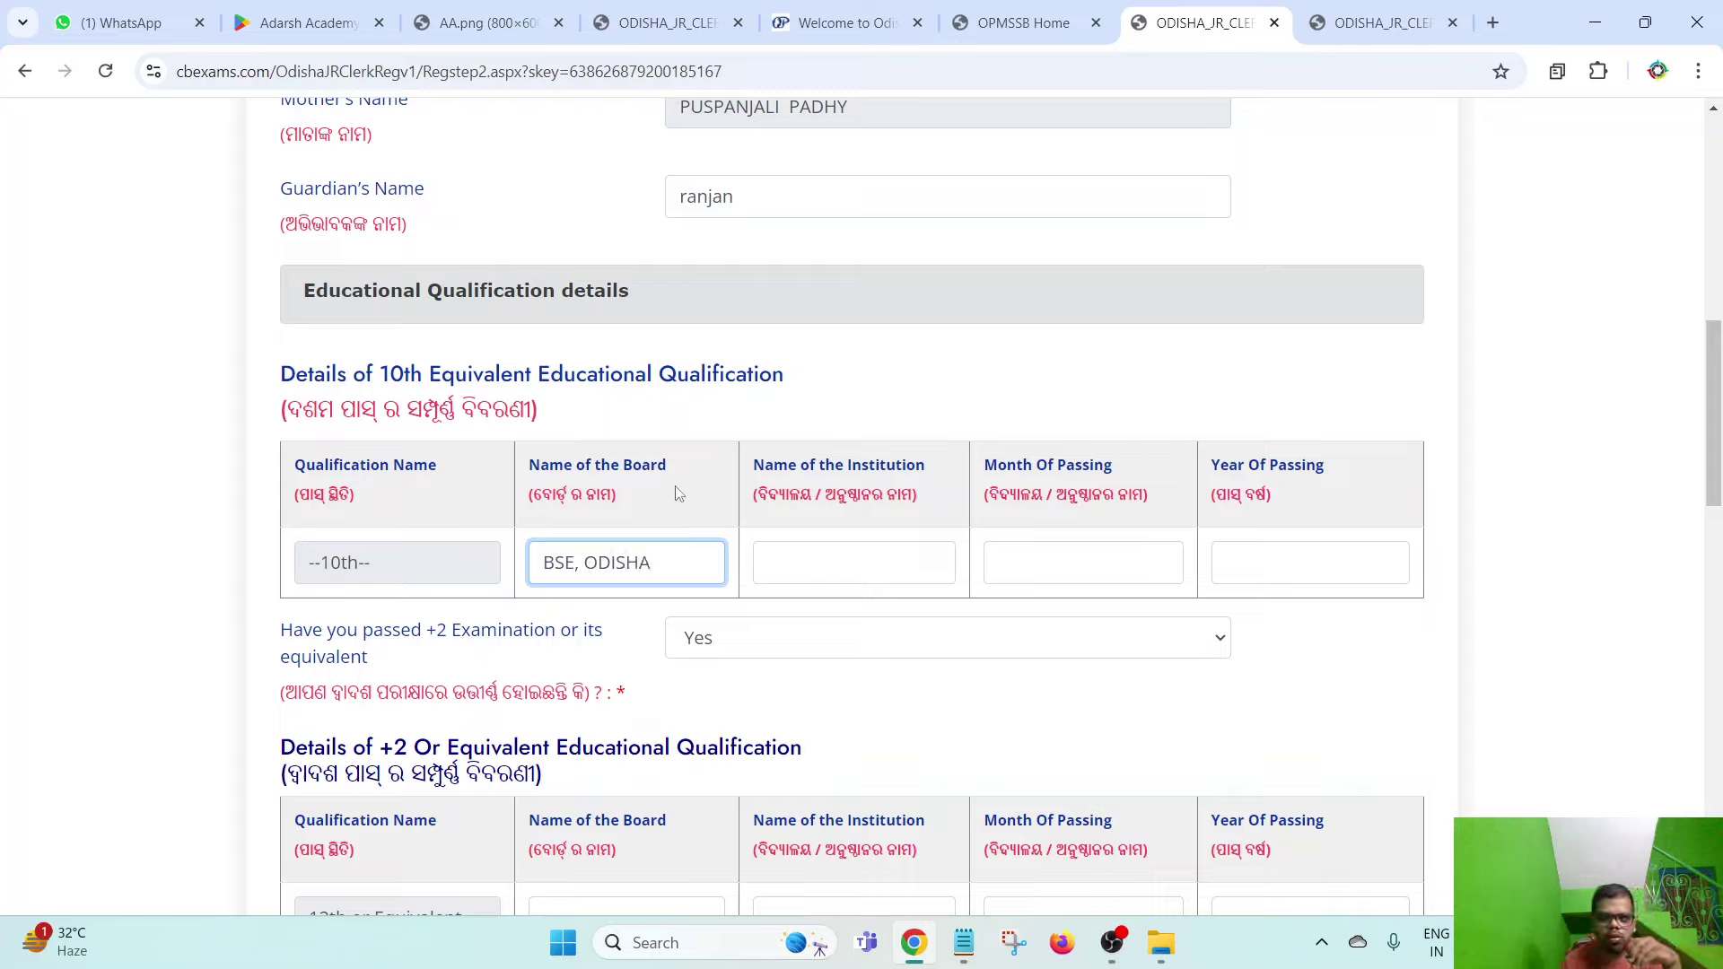
left_click(812, 558)
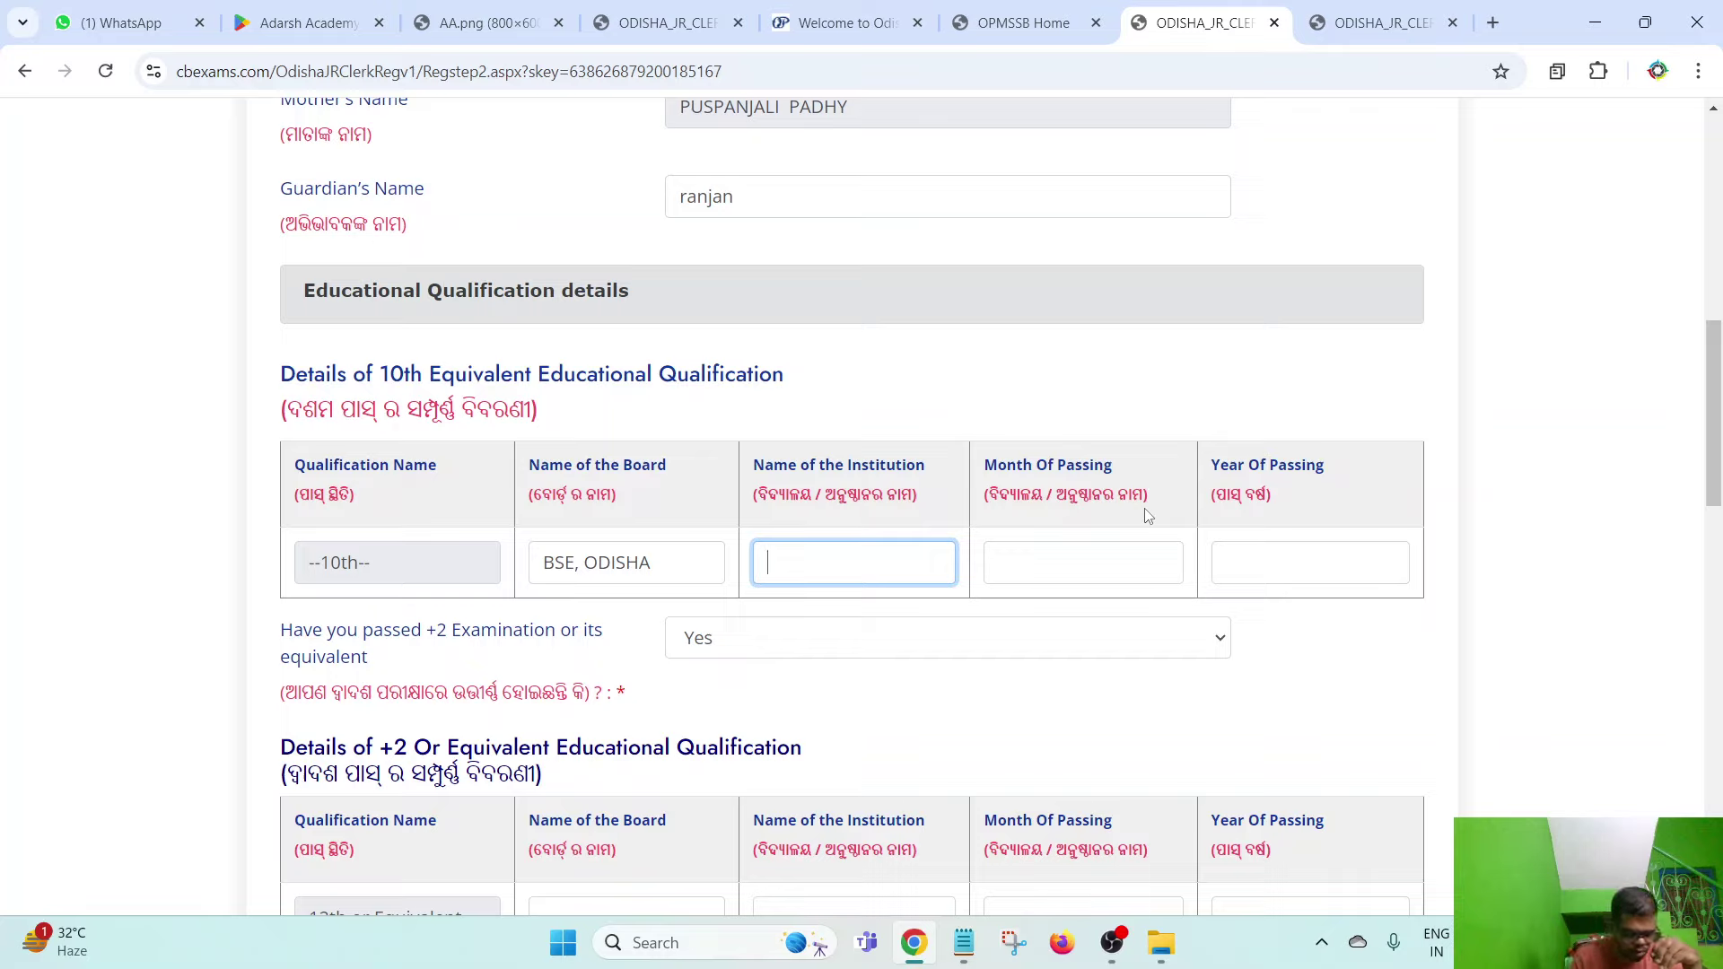
type("BERHAPUR")
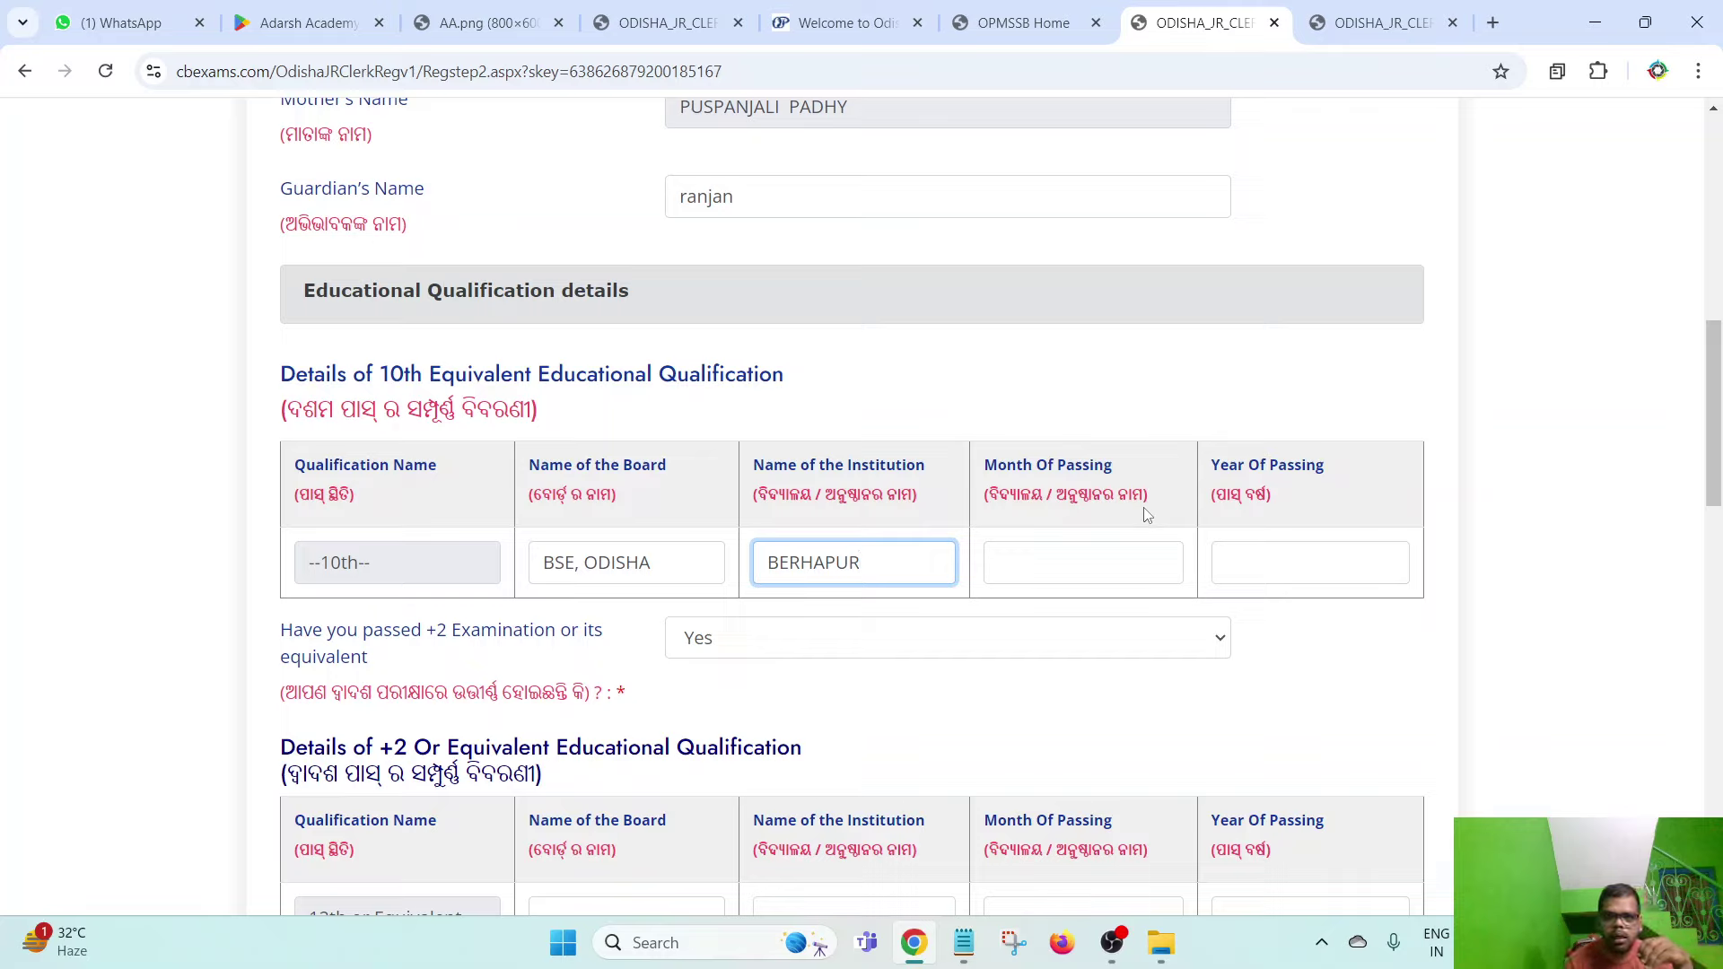
left_click(1082, 553)
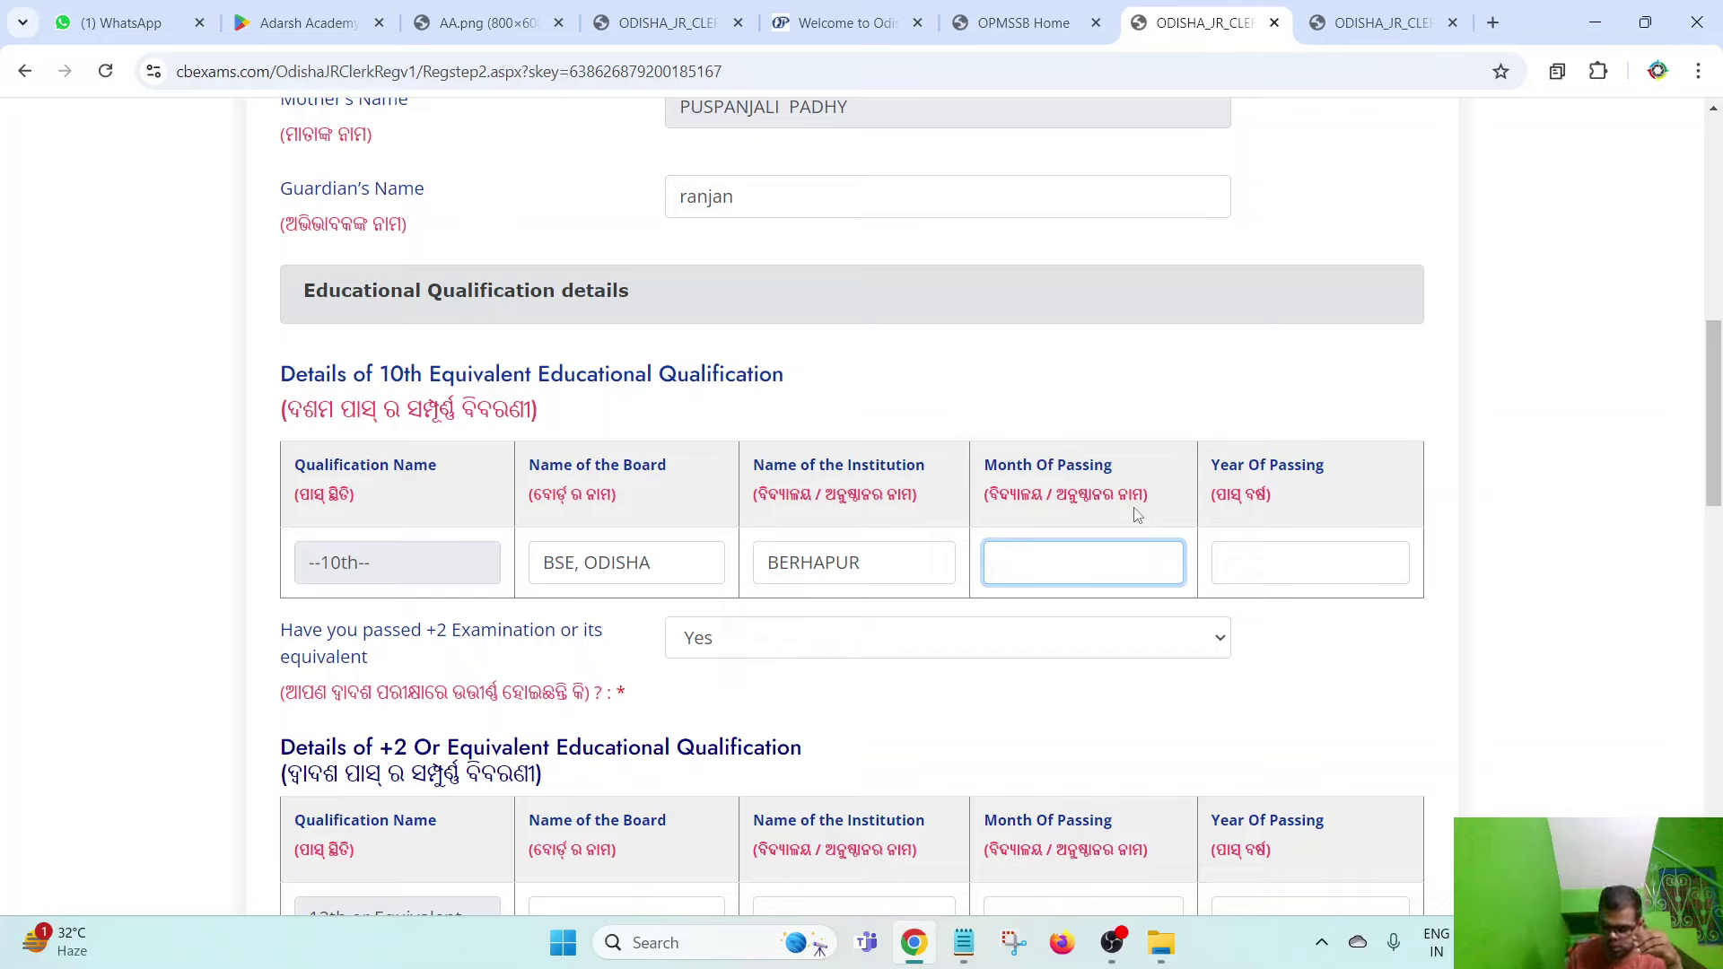
type("M")
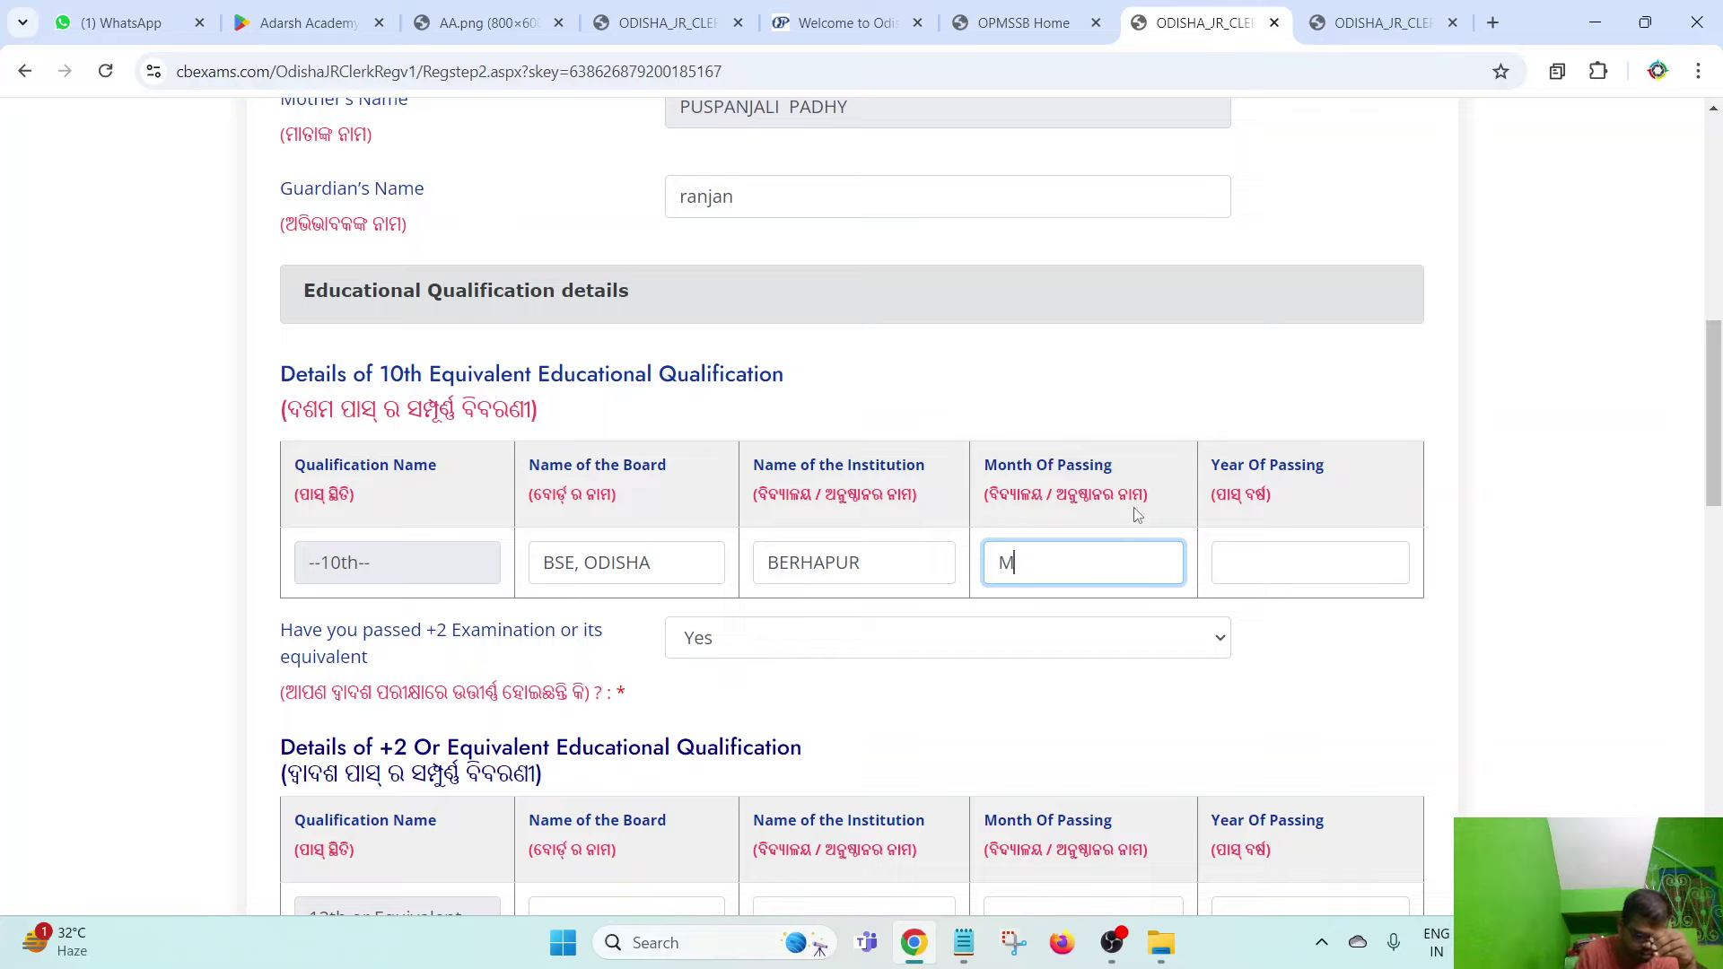
key("BackSpace")
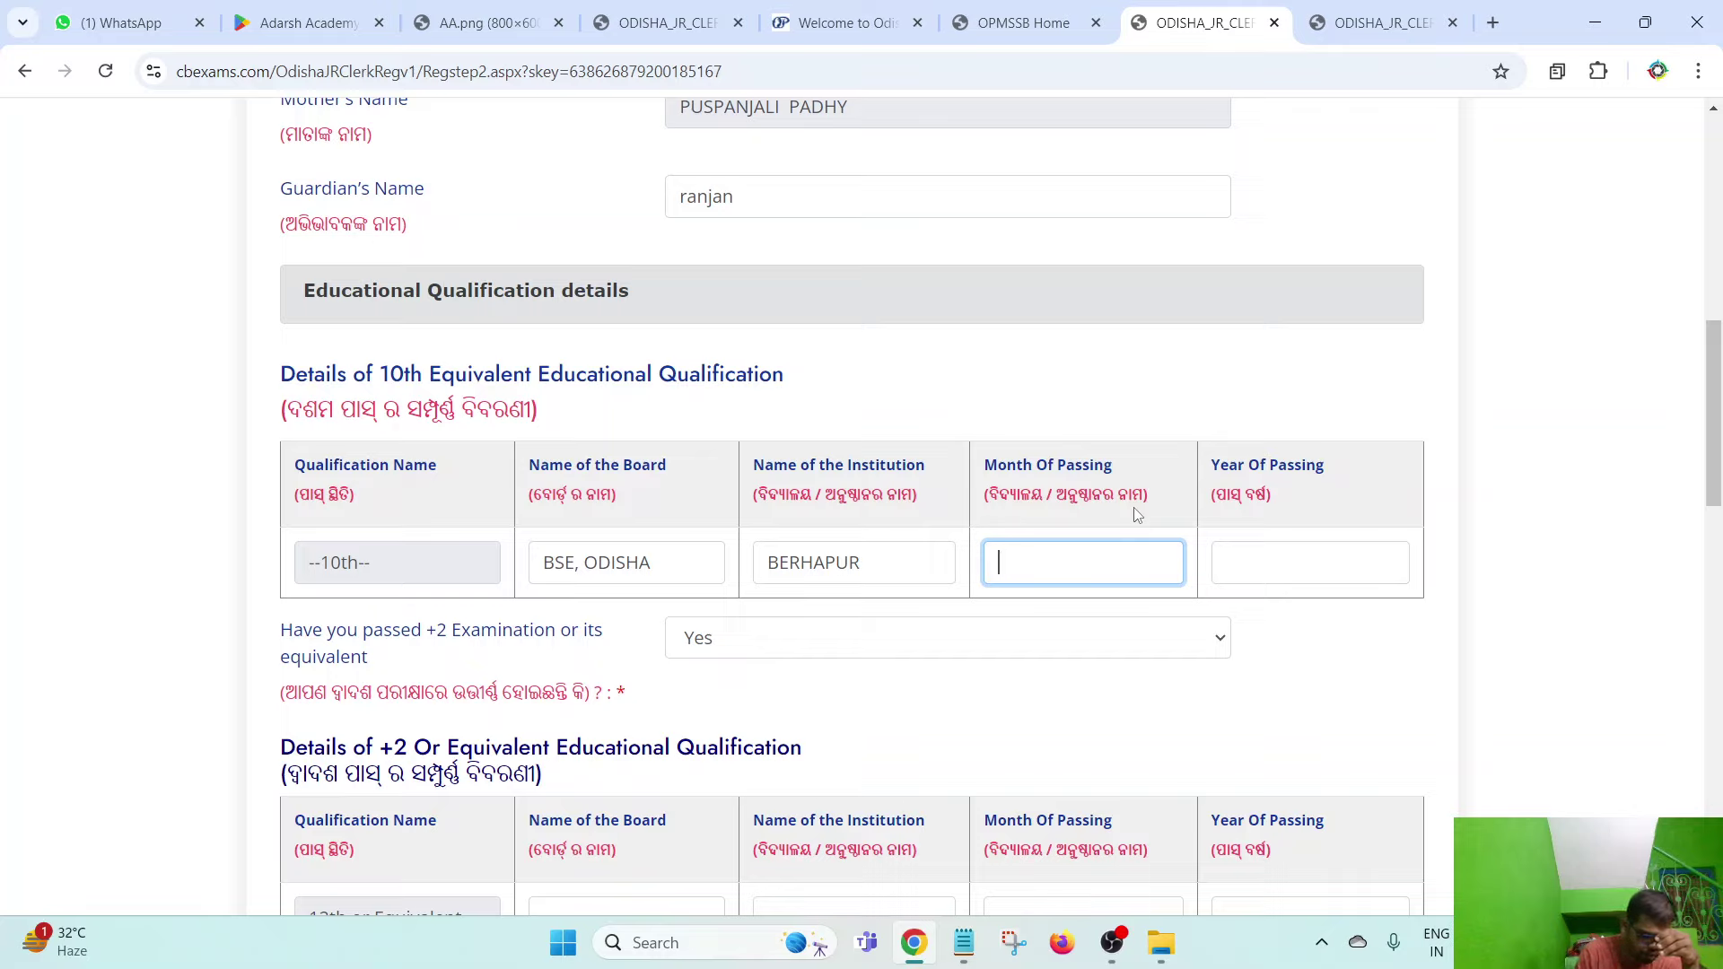
type("MARCH")
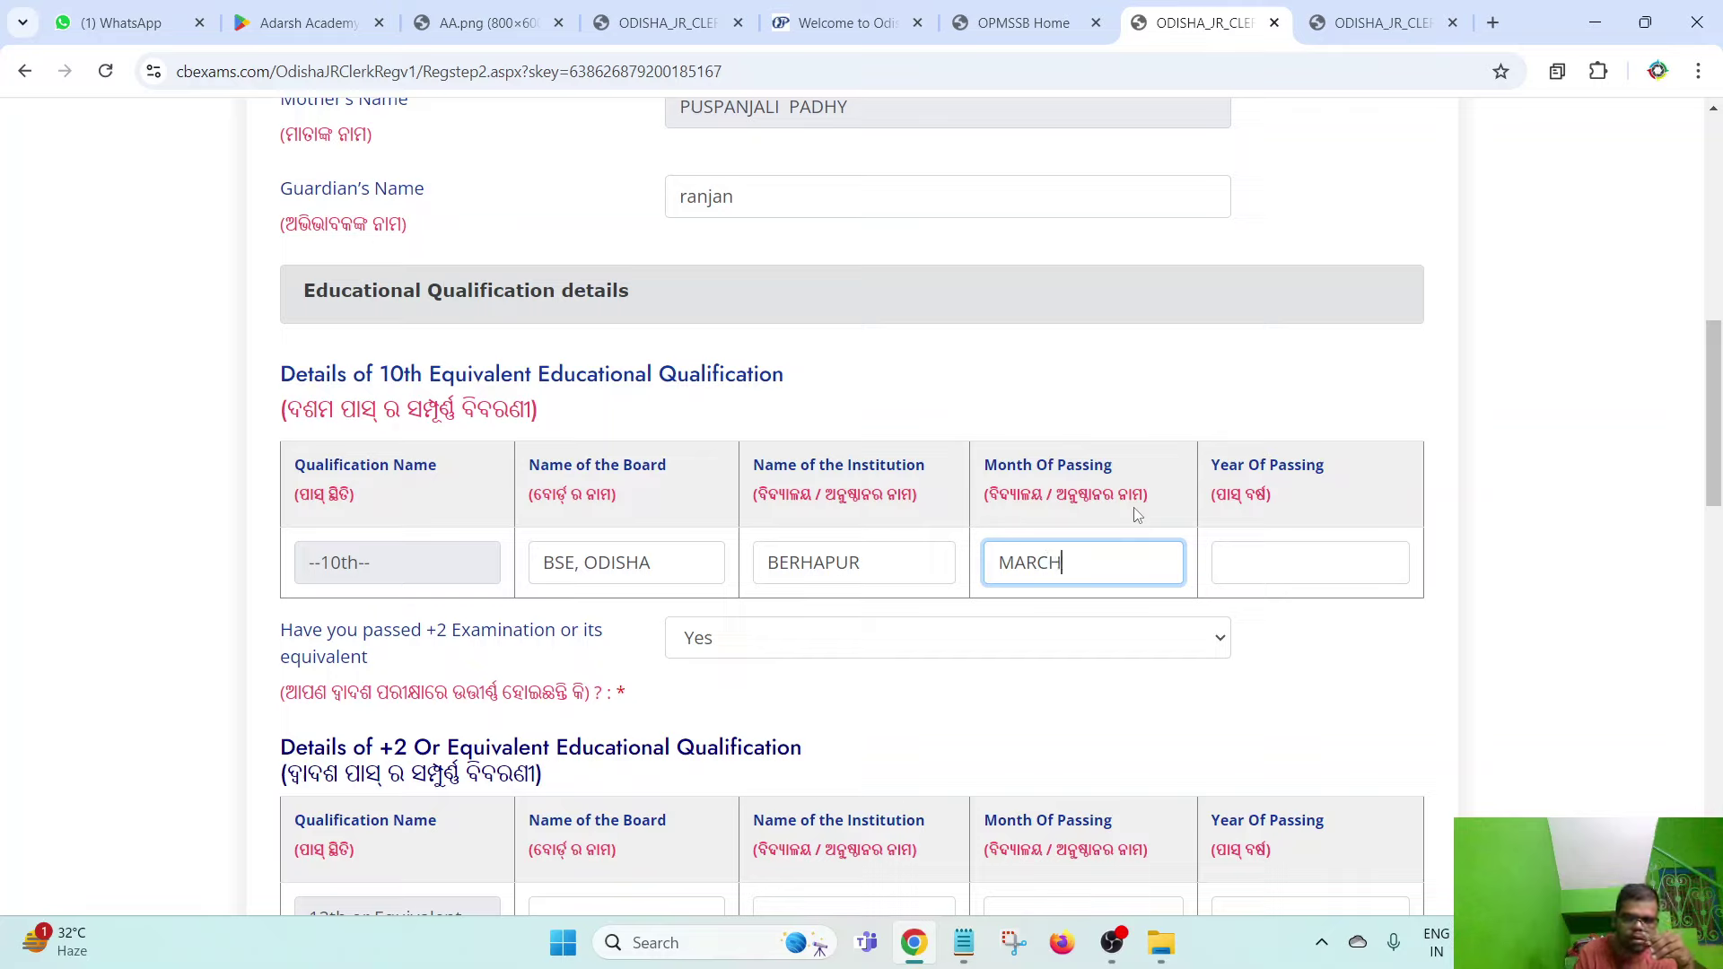
left_click(1249, 566)
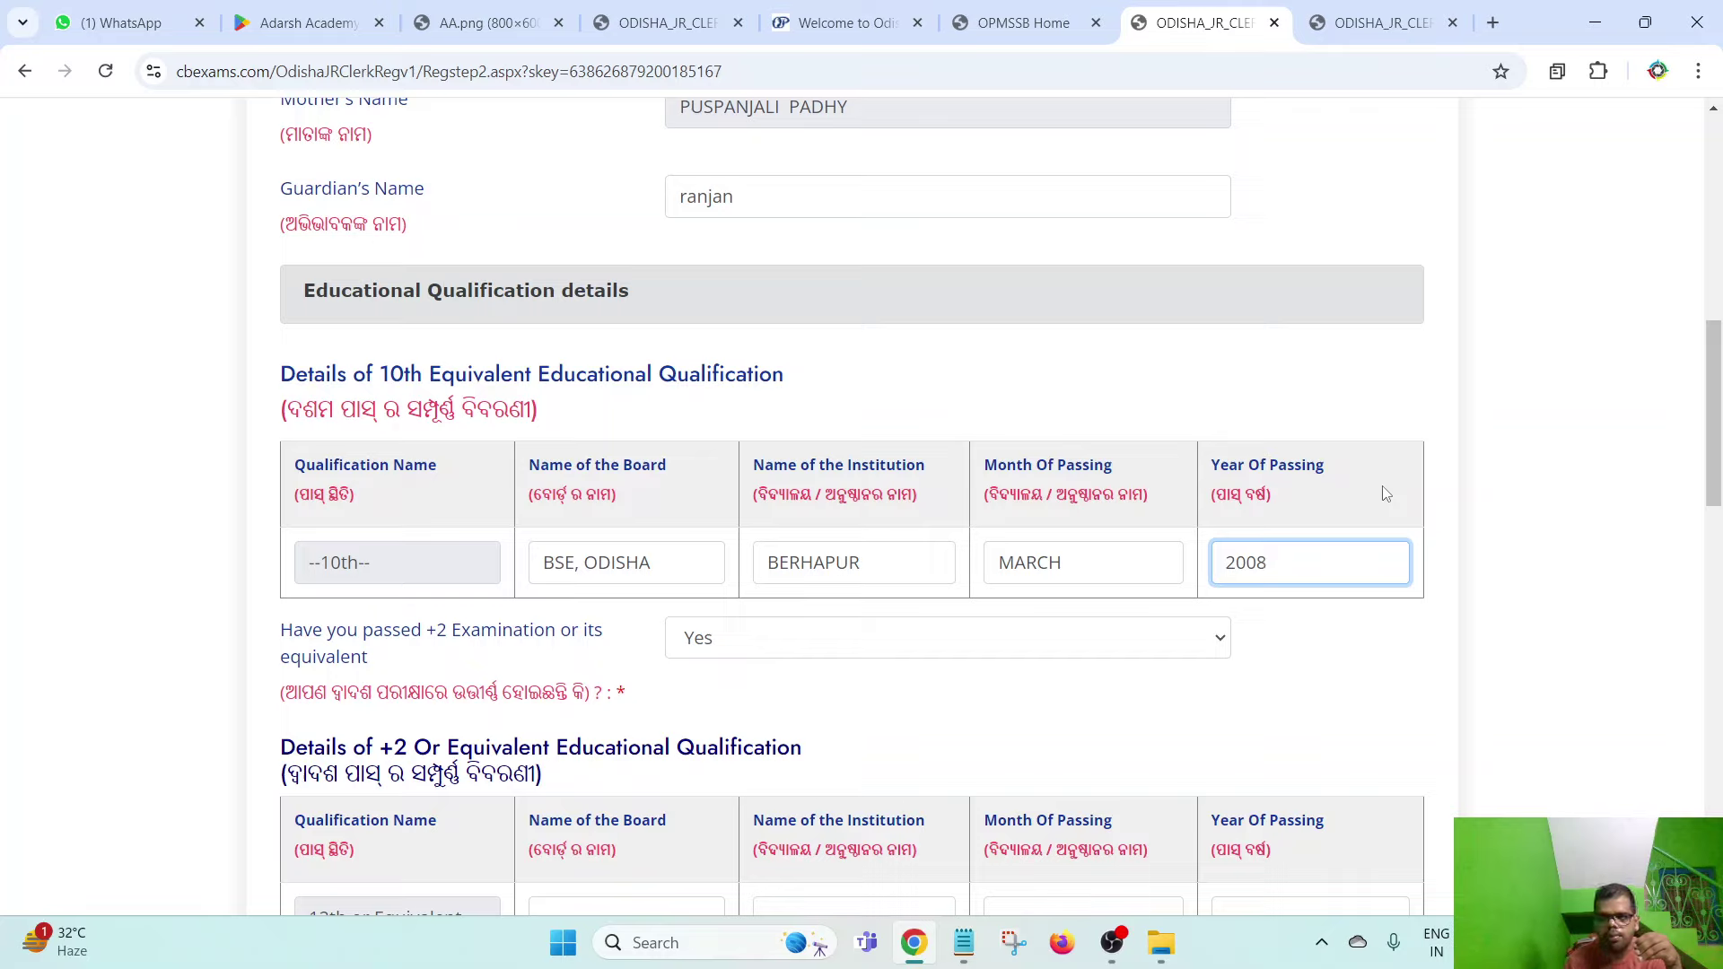
key("BackSpace")
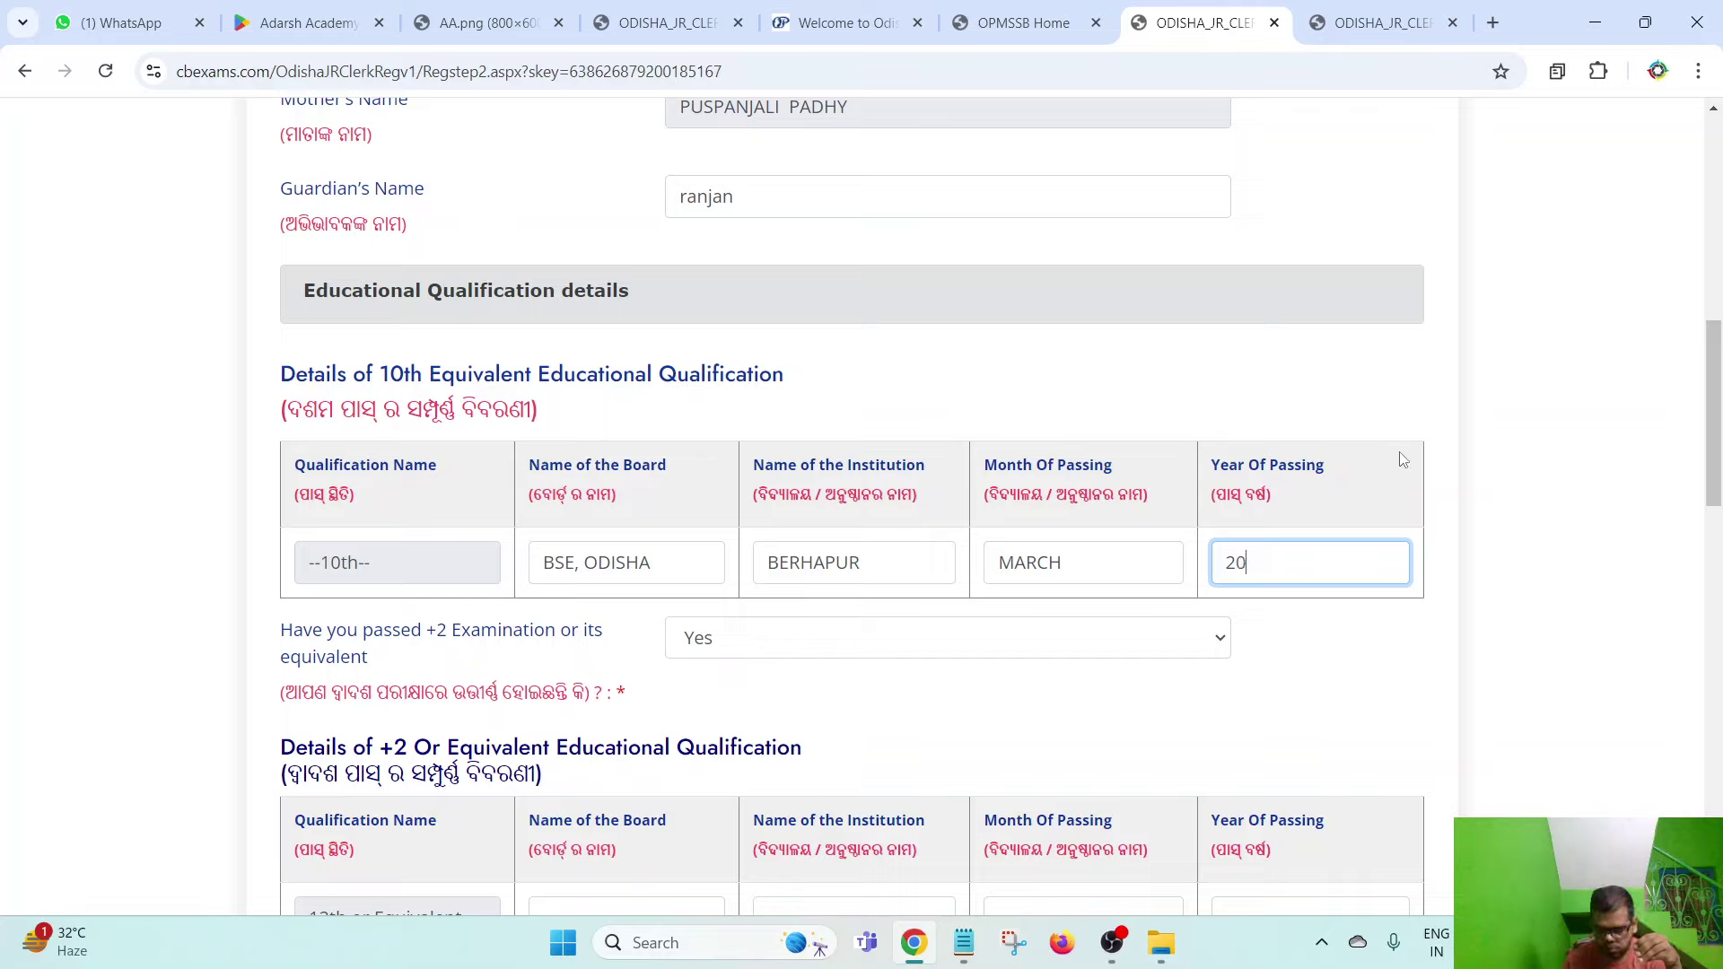
type("05")
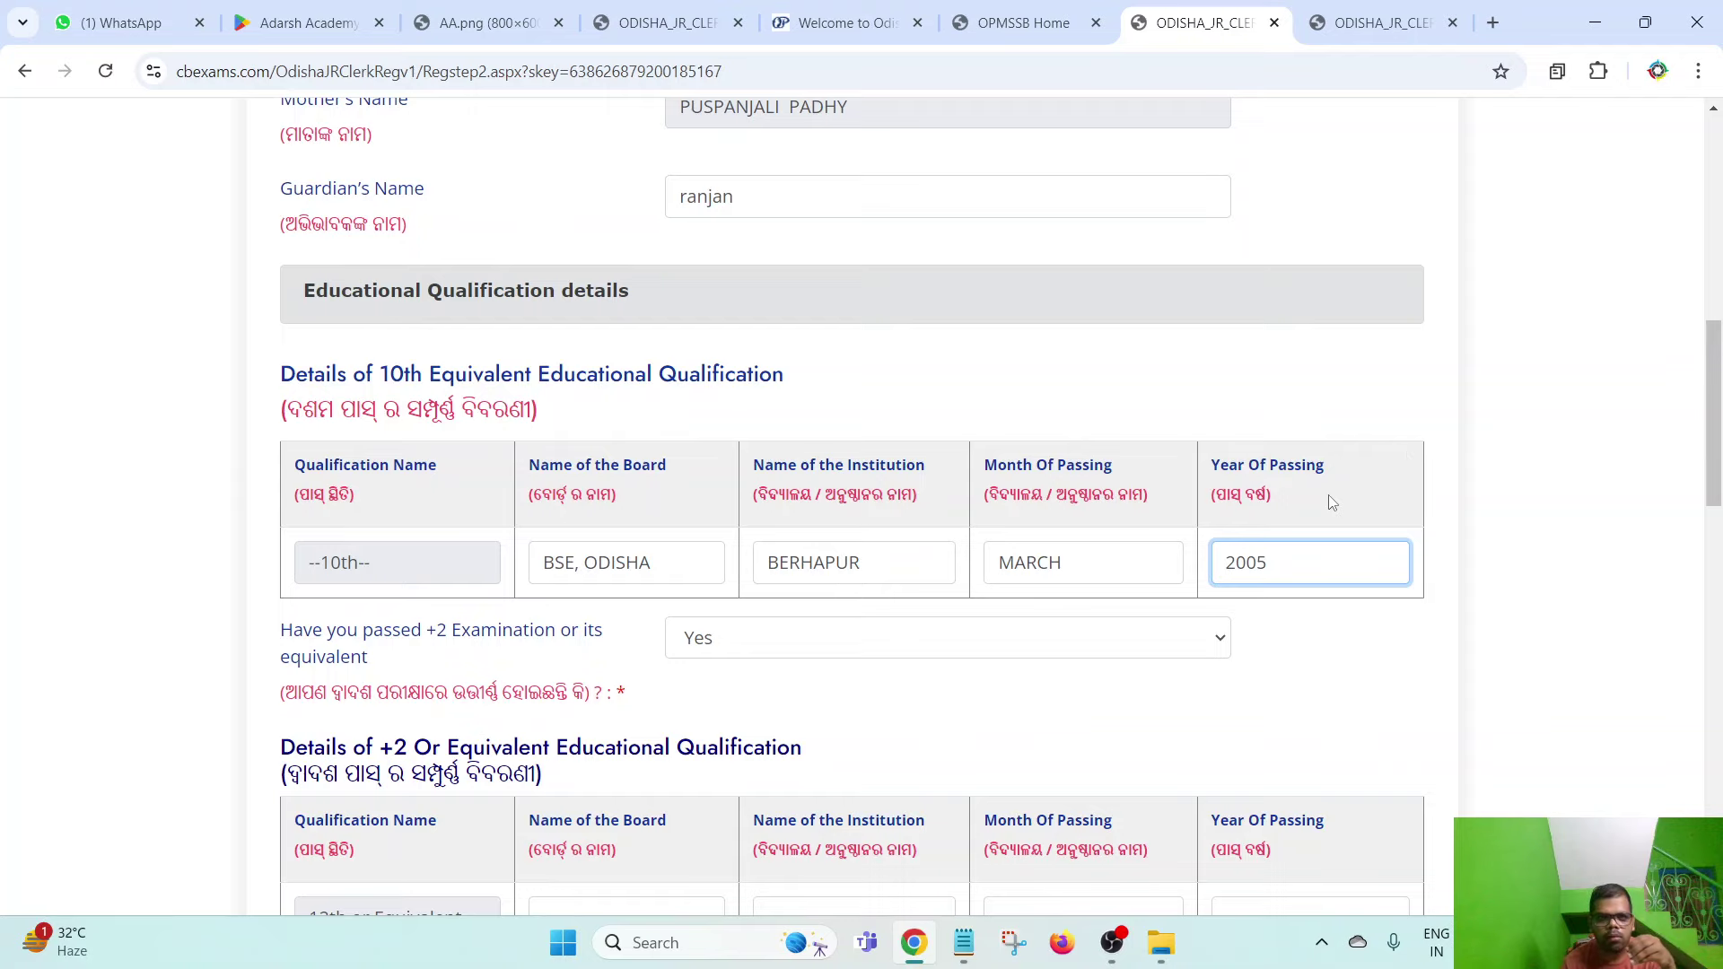
Step: Confirm Yes for +2 and fill its row with CHSE, BERHAPUR, JUNE 2007
scroll(1334, 502, "down", 3)
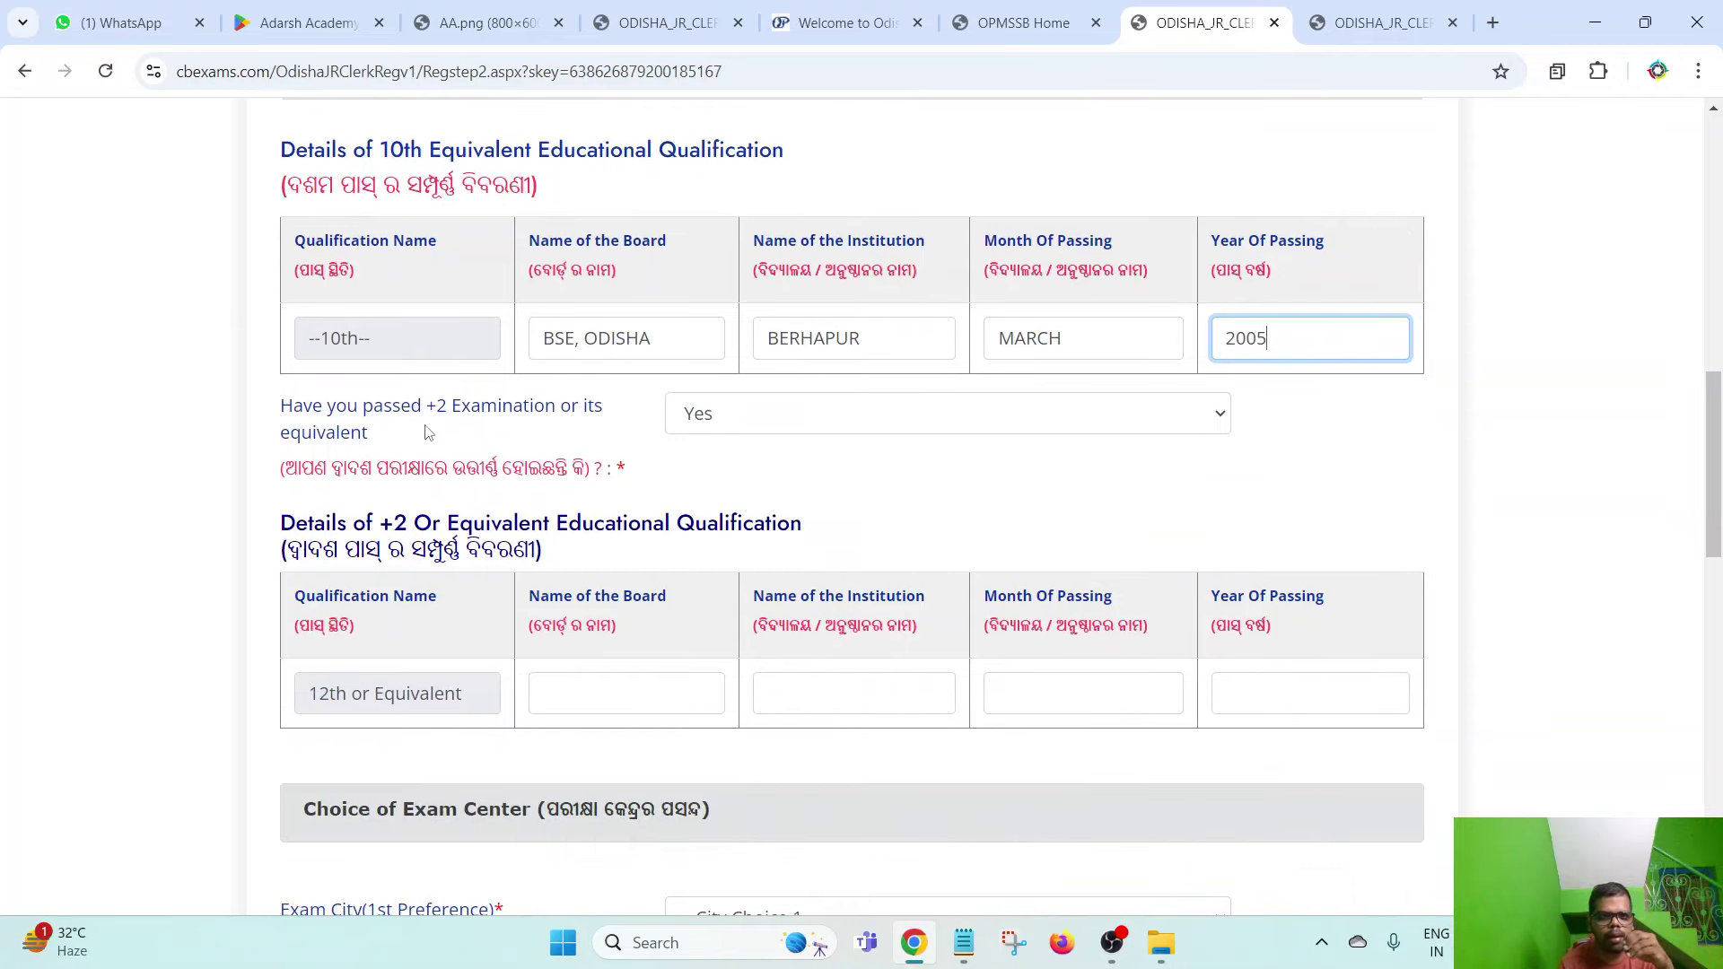
left_click(760, 426)
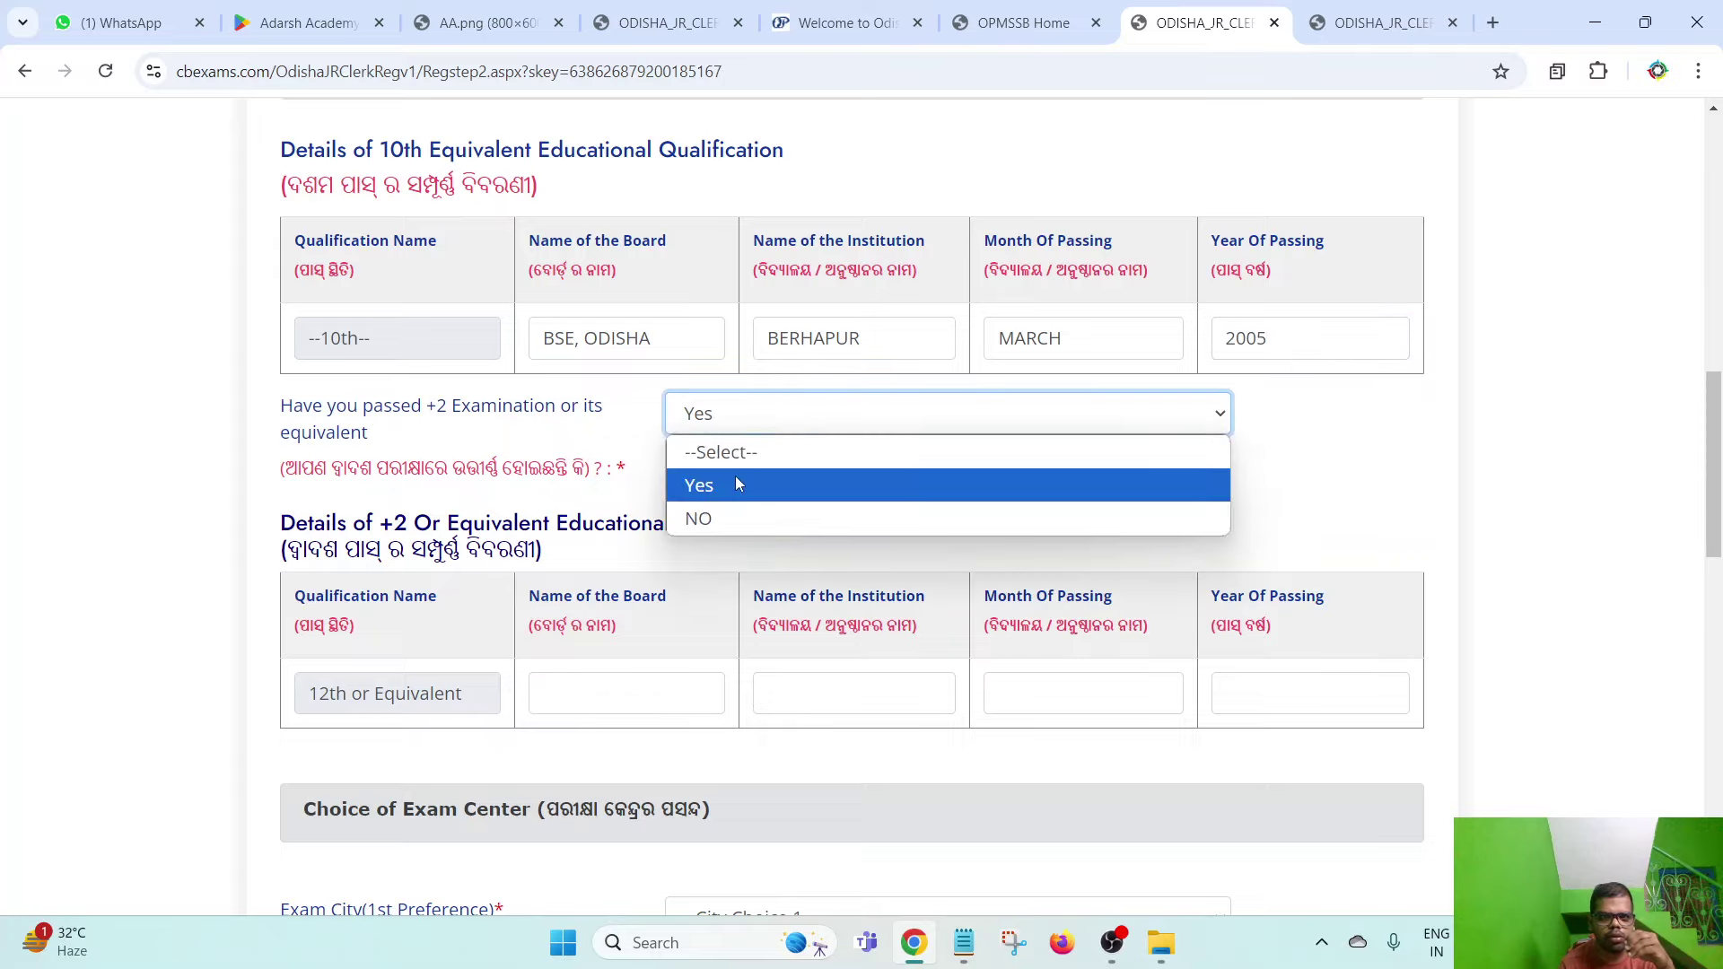
left_click(735, 477)
scroll(496, 549, "down", 1)
scroll(495, 549, "down", 1)
left_click(608, 572)
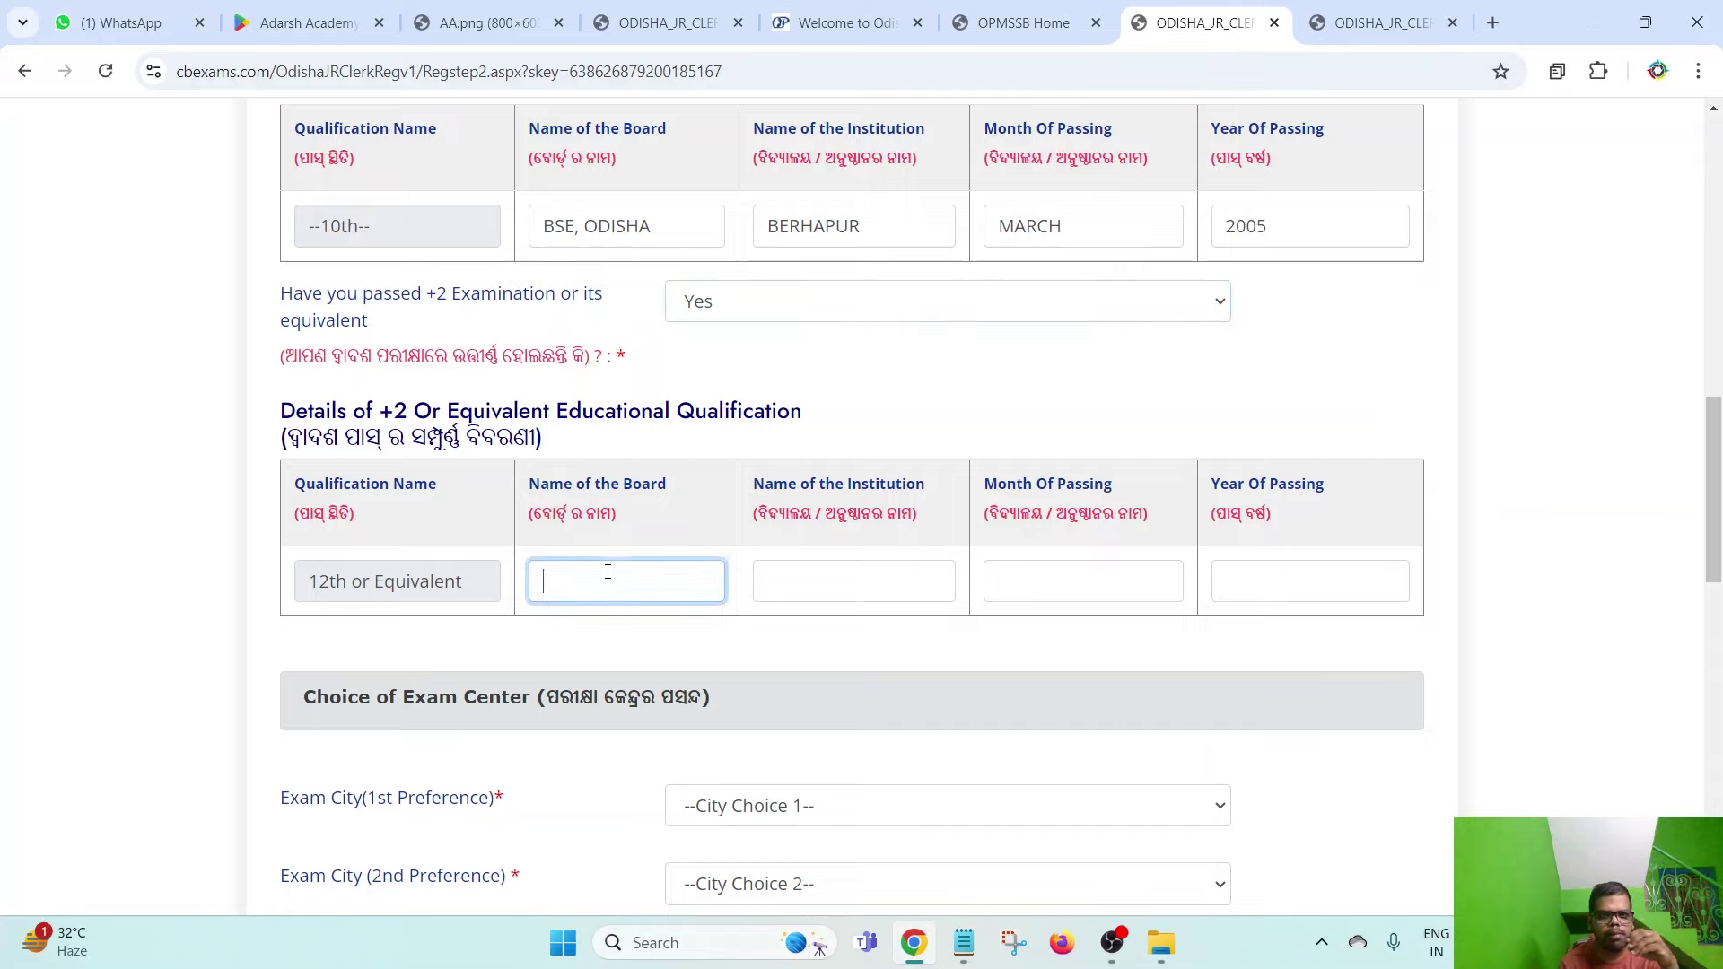
type("CHSE")
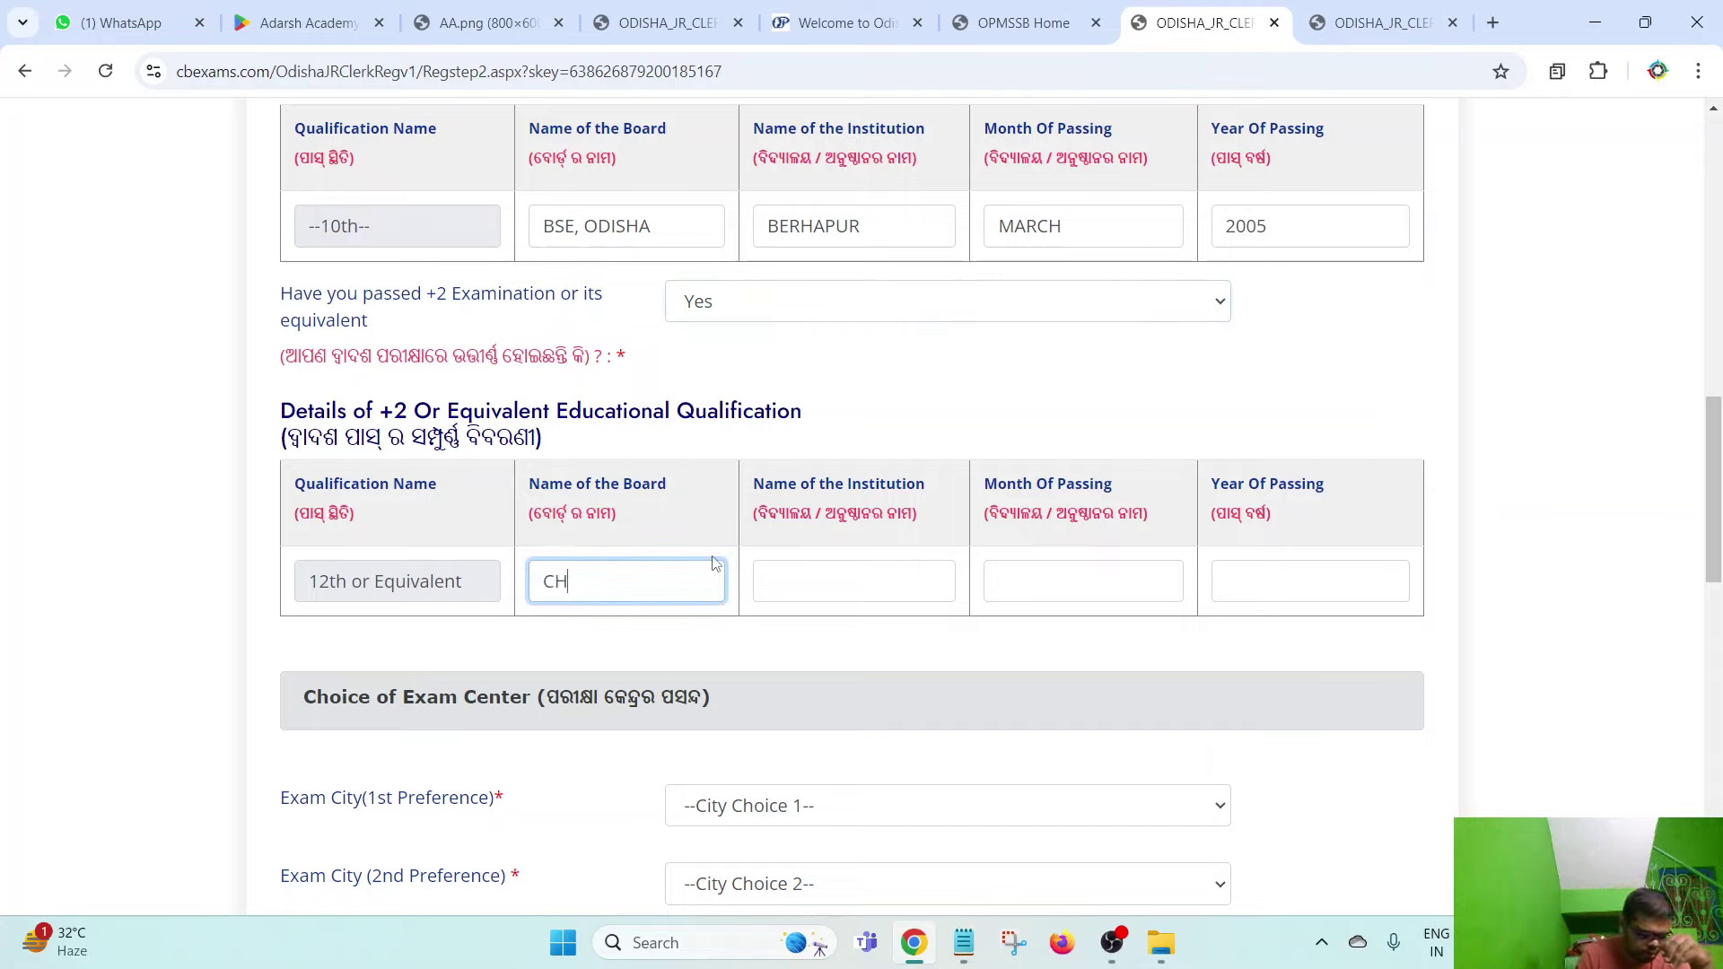
left_click(794, 596)
type("BER")
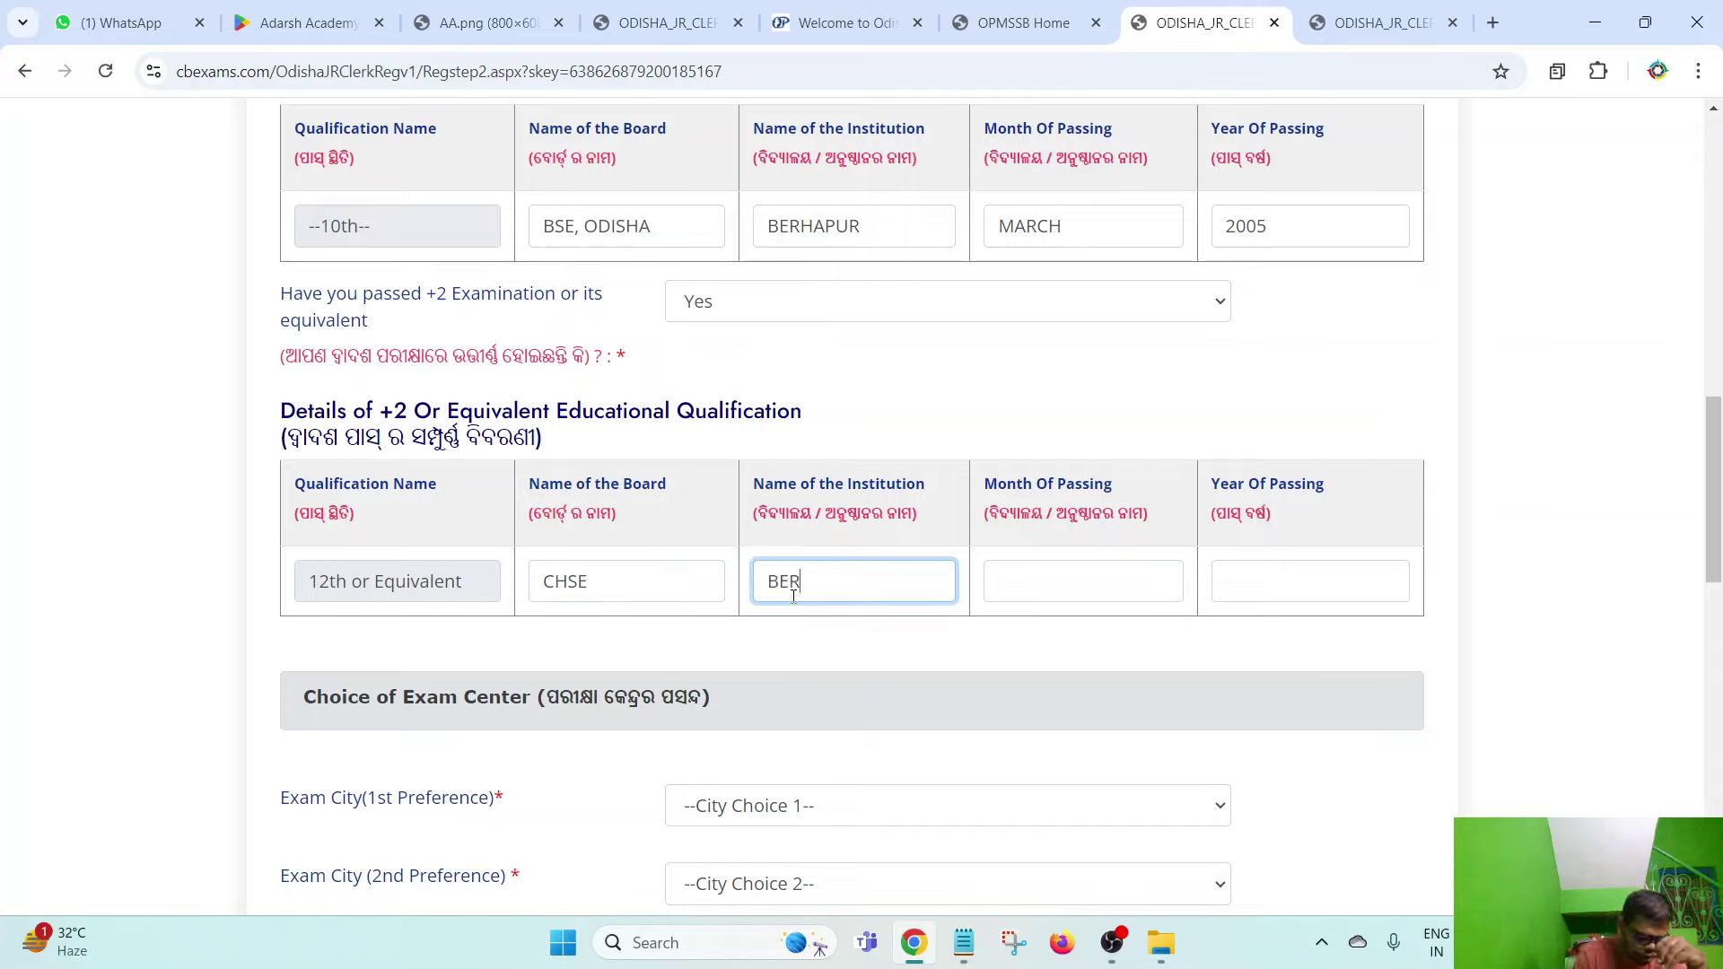
type("HAPUR")
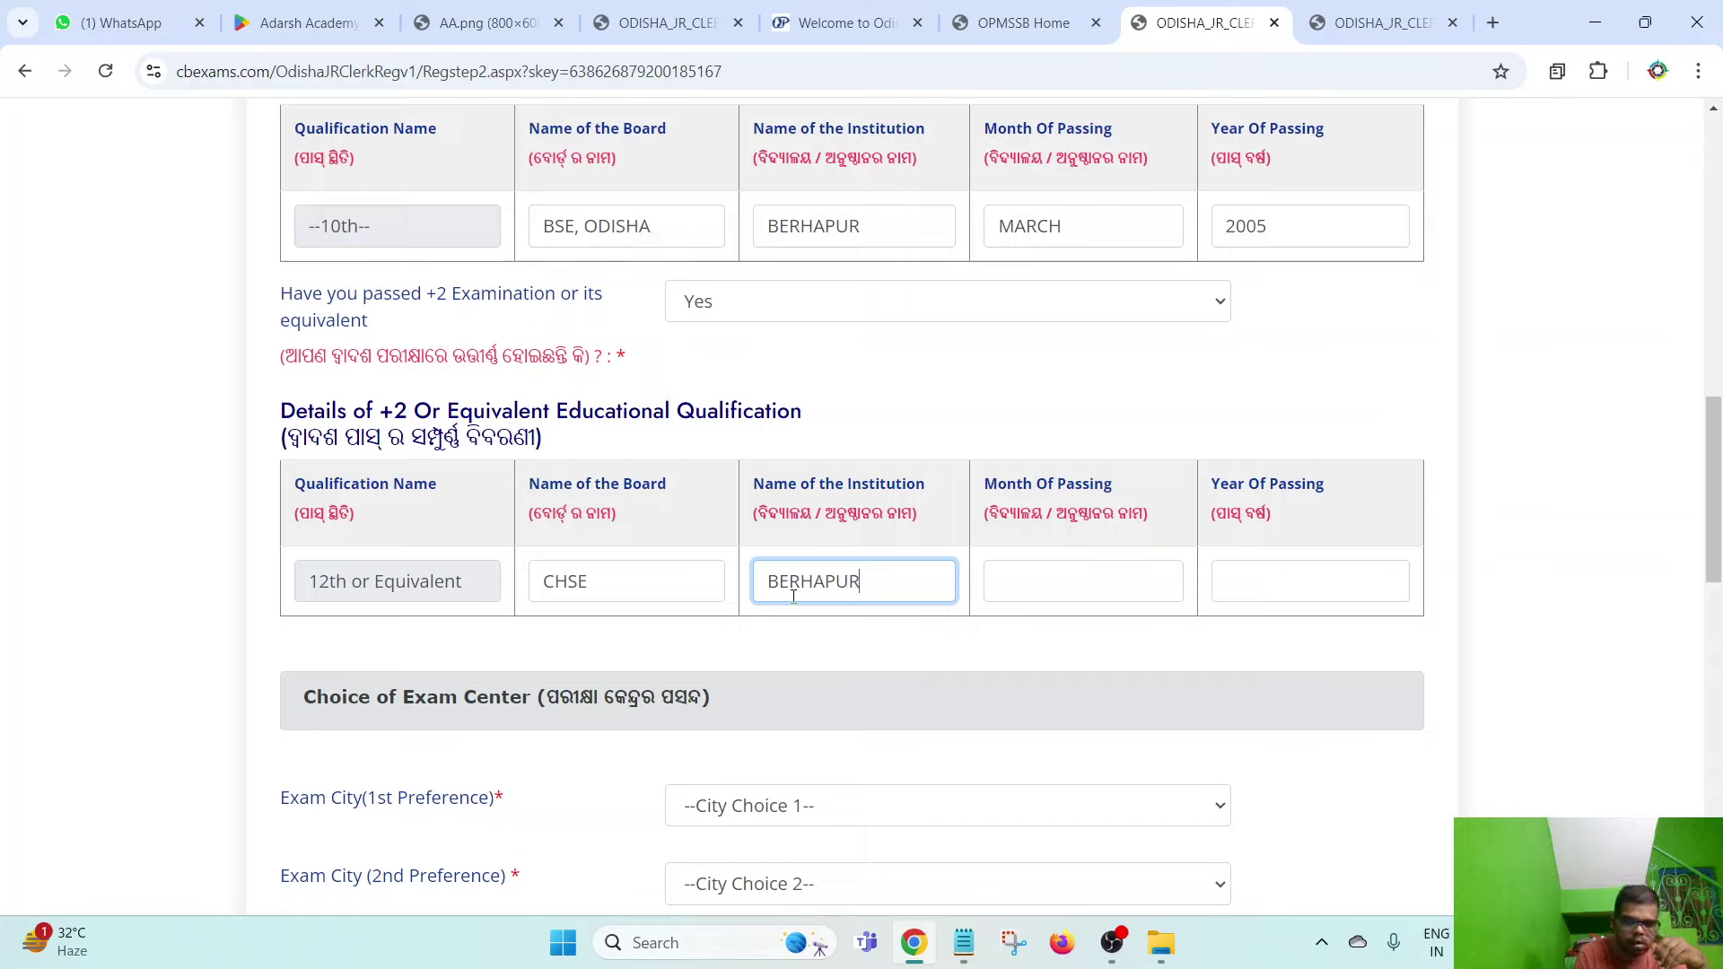
left_click(1022, 581)
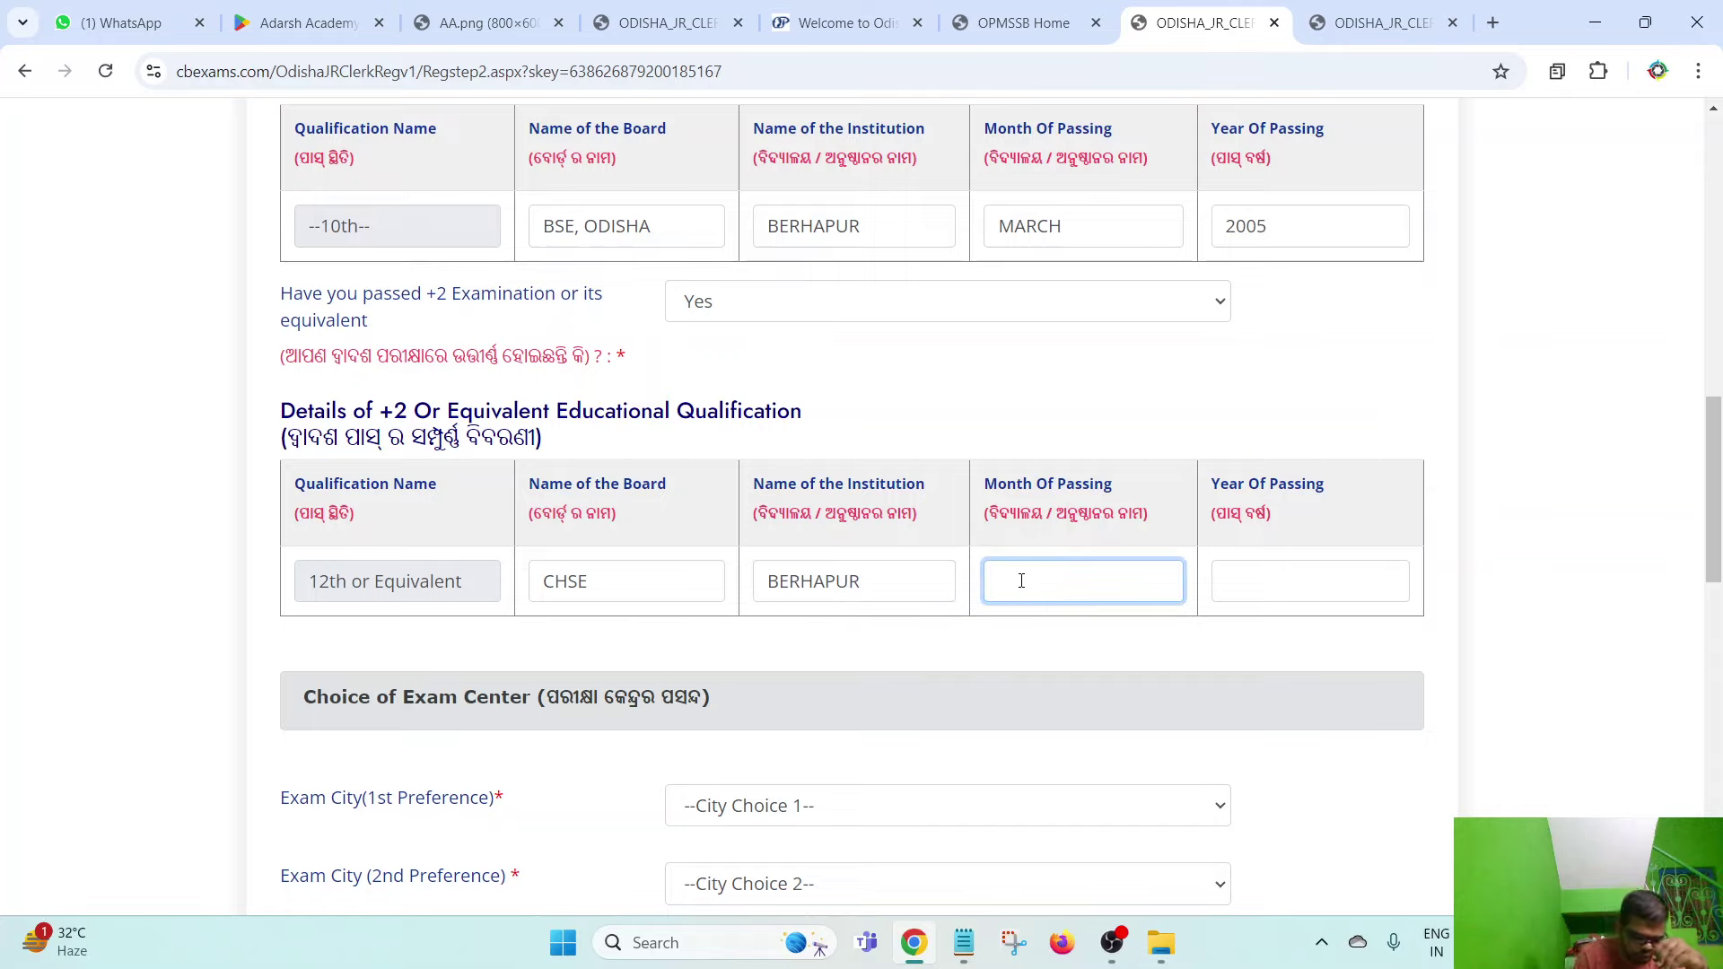
type("JUNE")
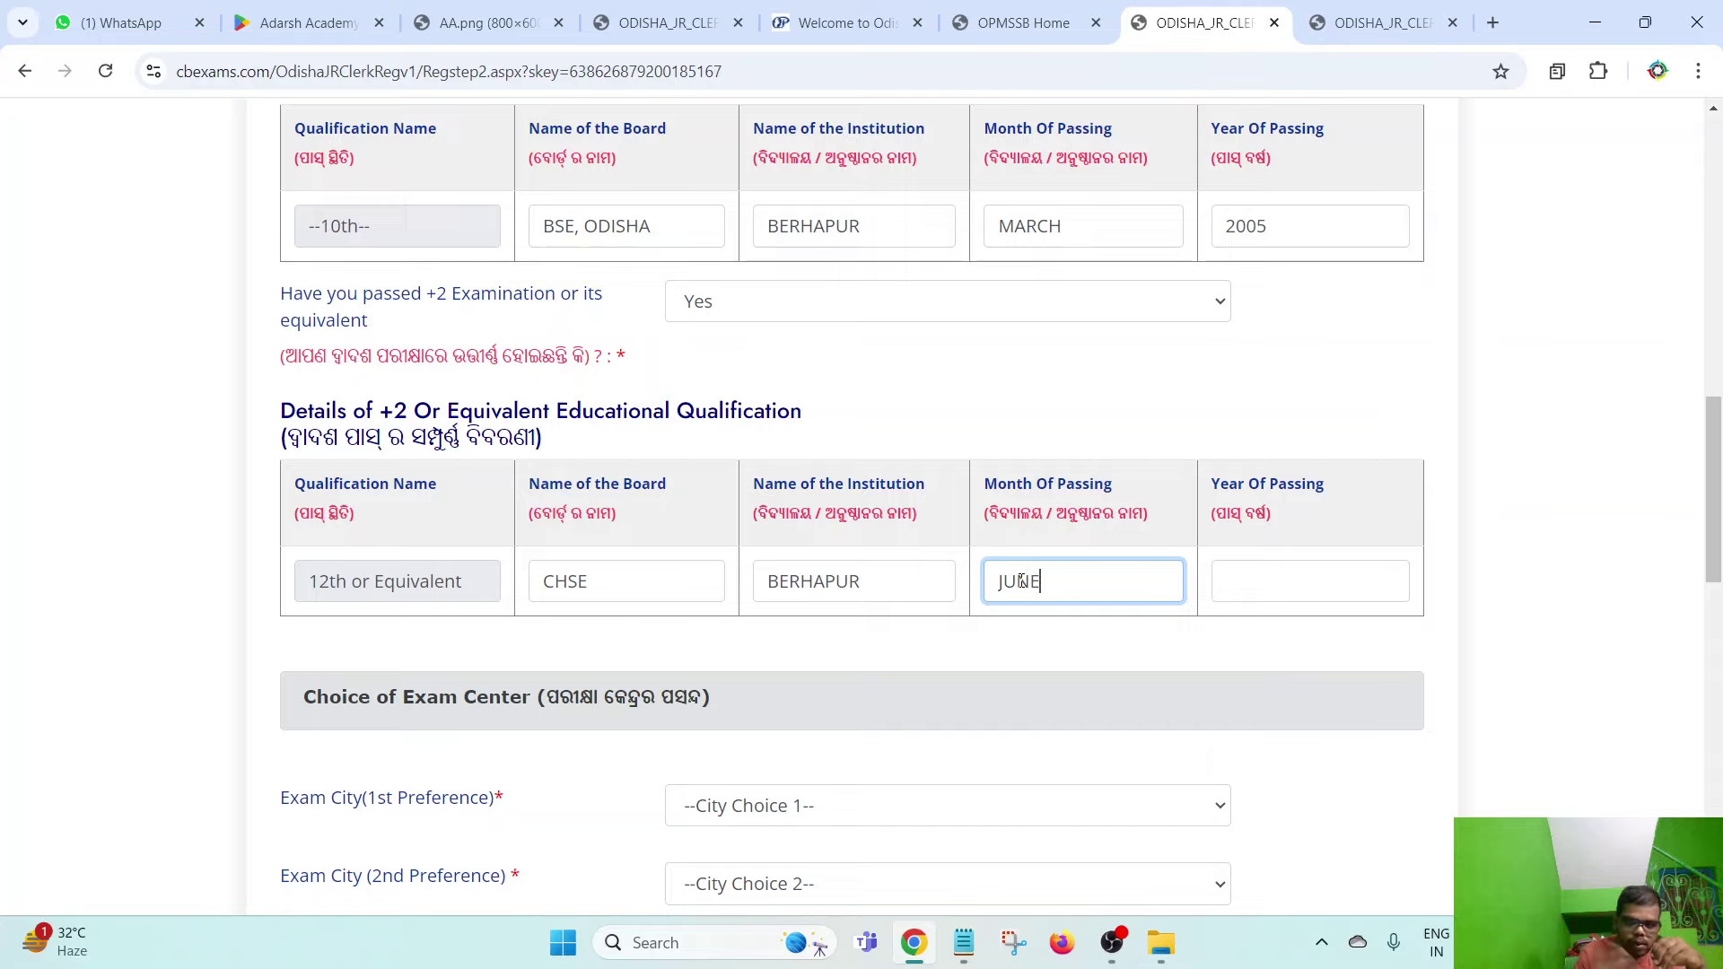
left_click(1252, 587)
type("2007")
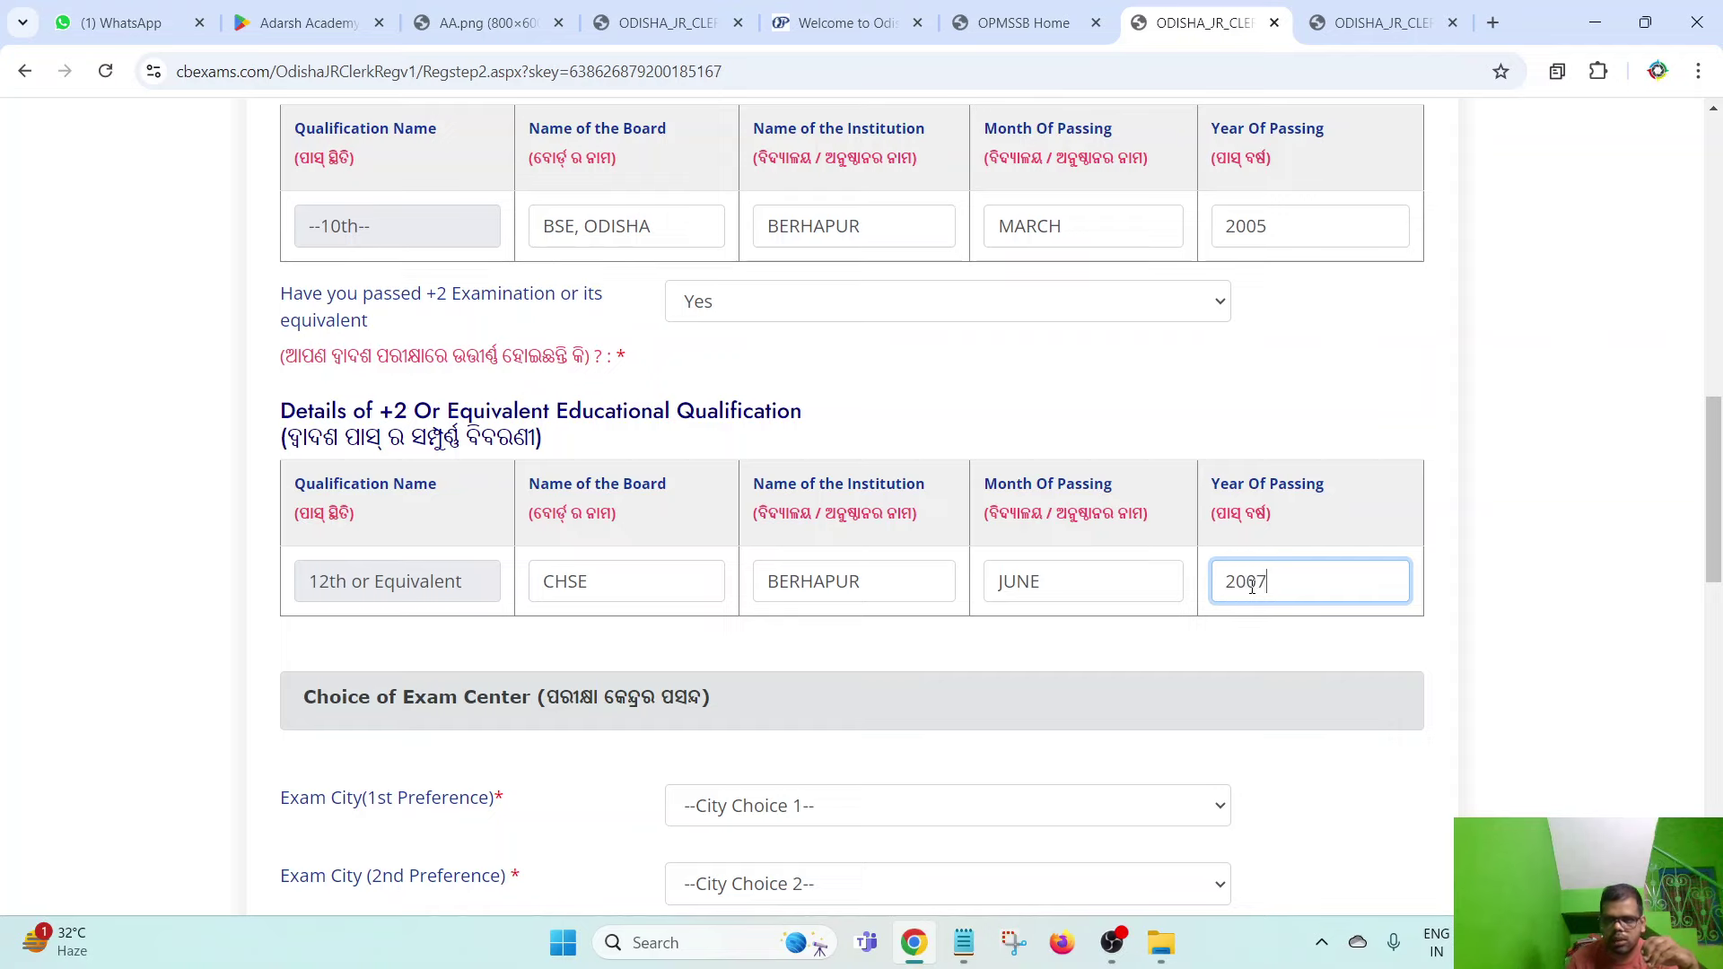
scroll(957, 539, "down", 4)
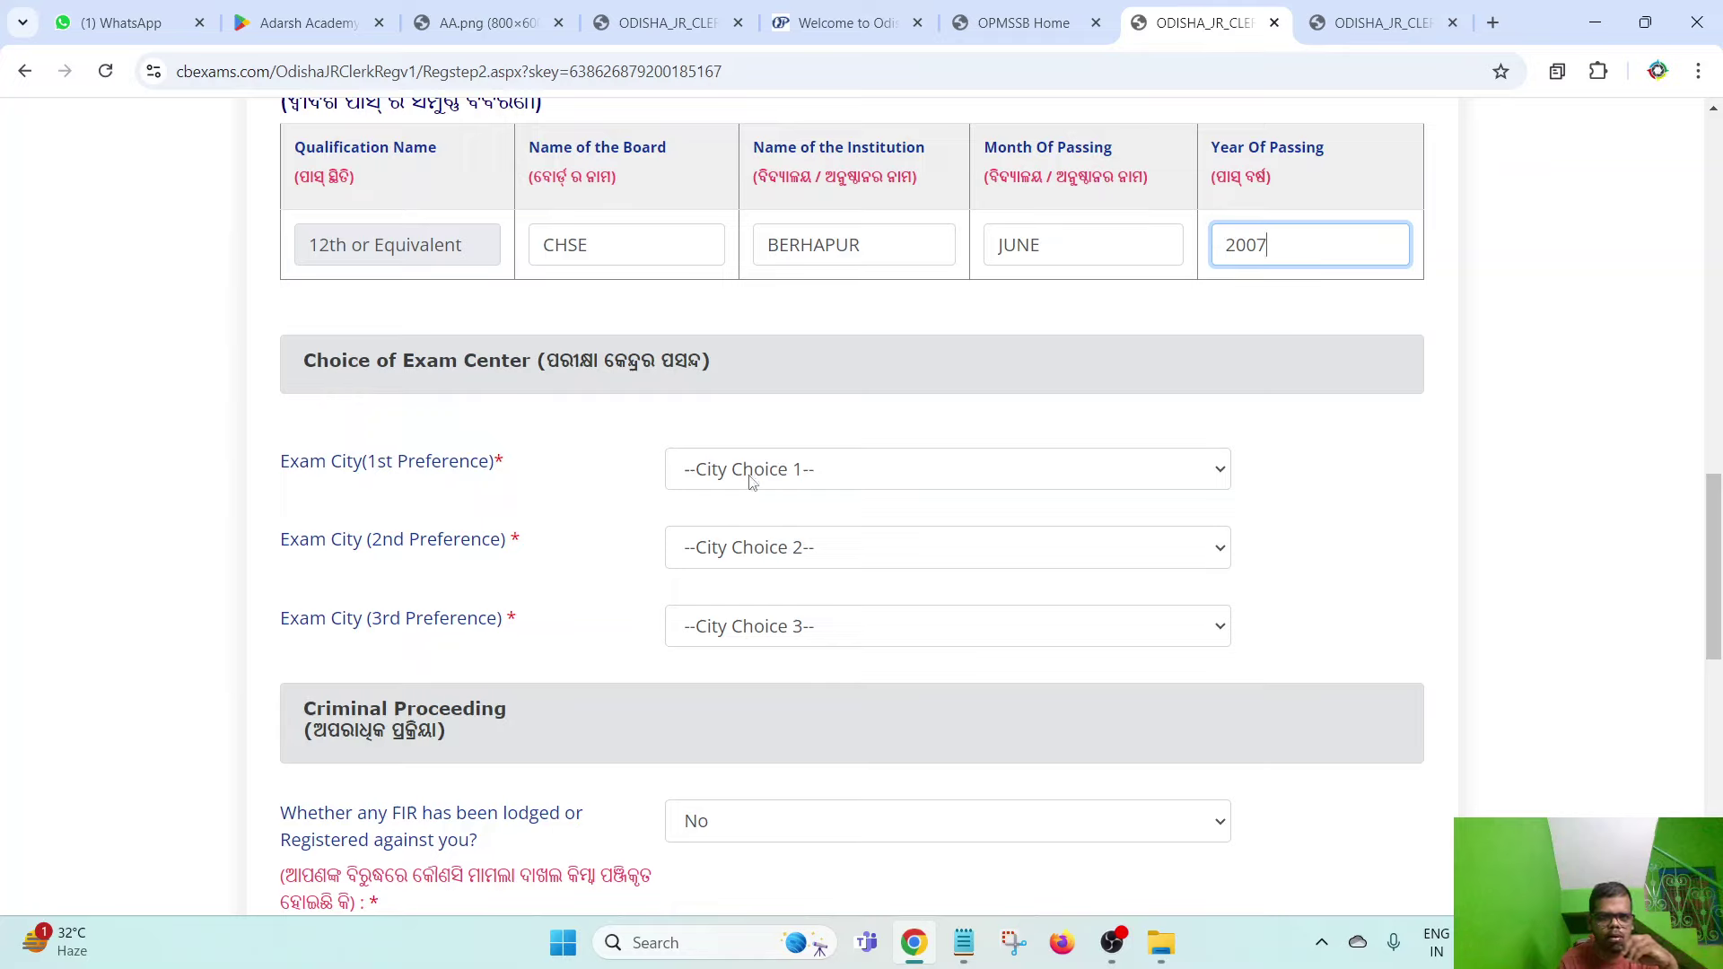
Step: Set the first, second and third exam city preferences to GANJAM, PURI and RAYAGADA
left_click(810, 472)
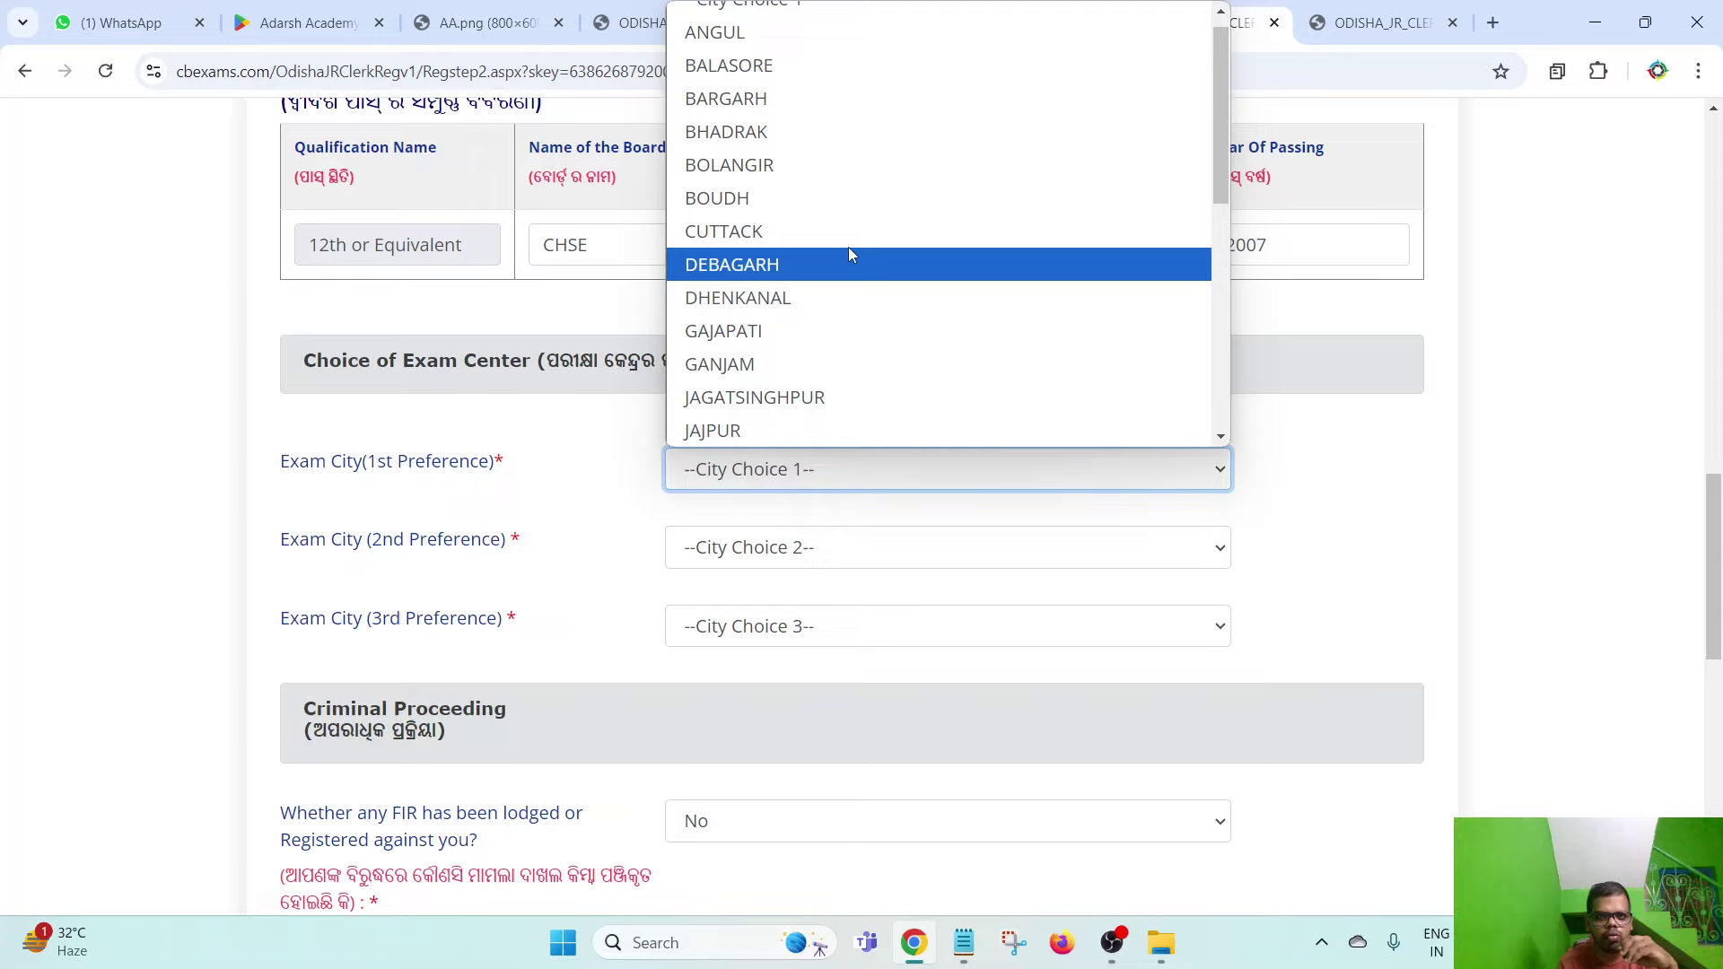
scroll(850, 251, "down", 3)
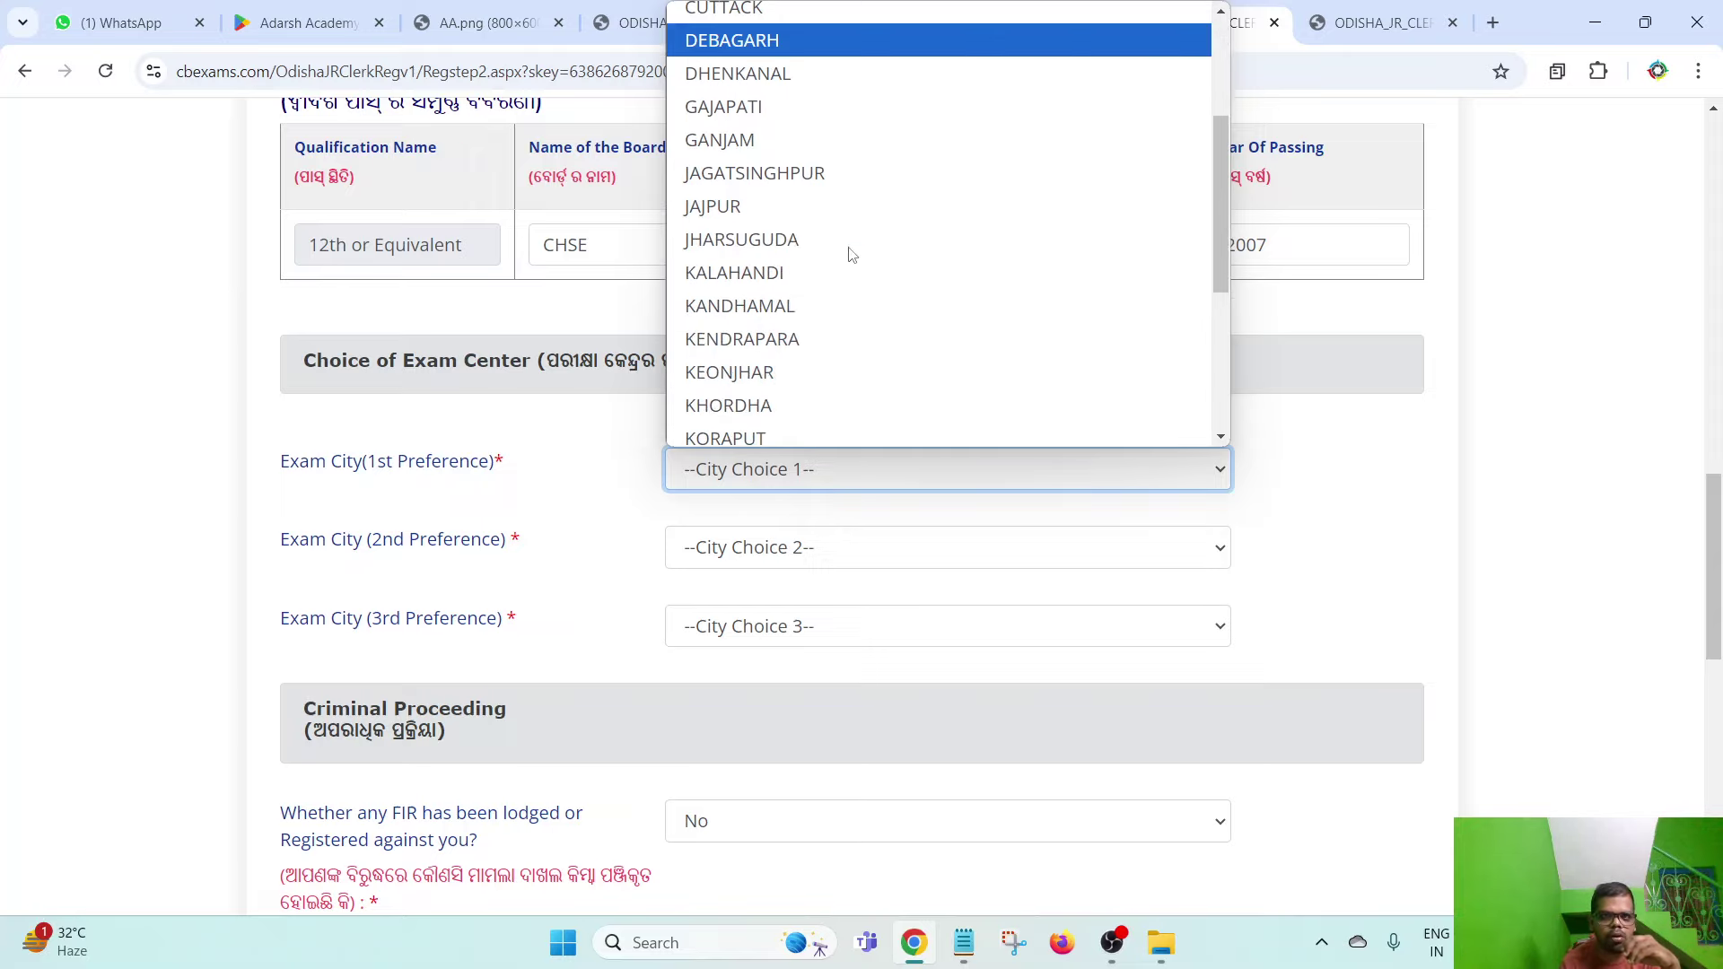
left_click(738, 147)
left_click(759, 549)
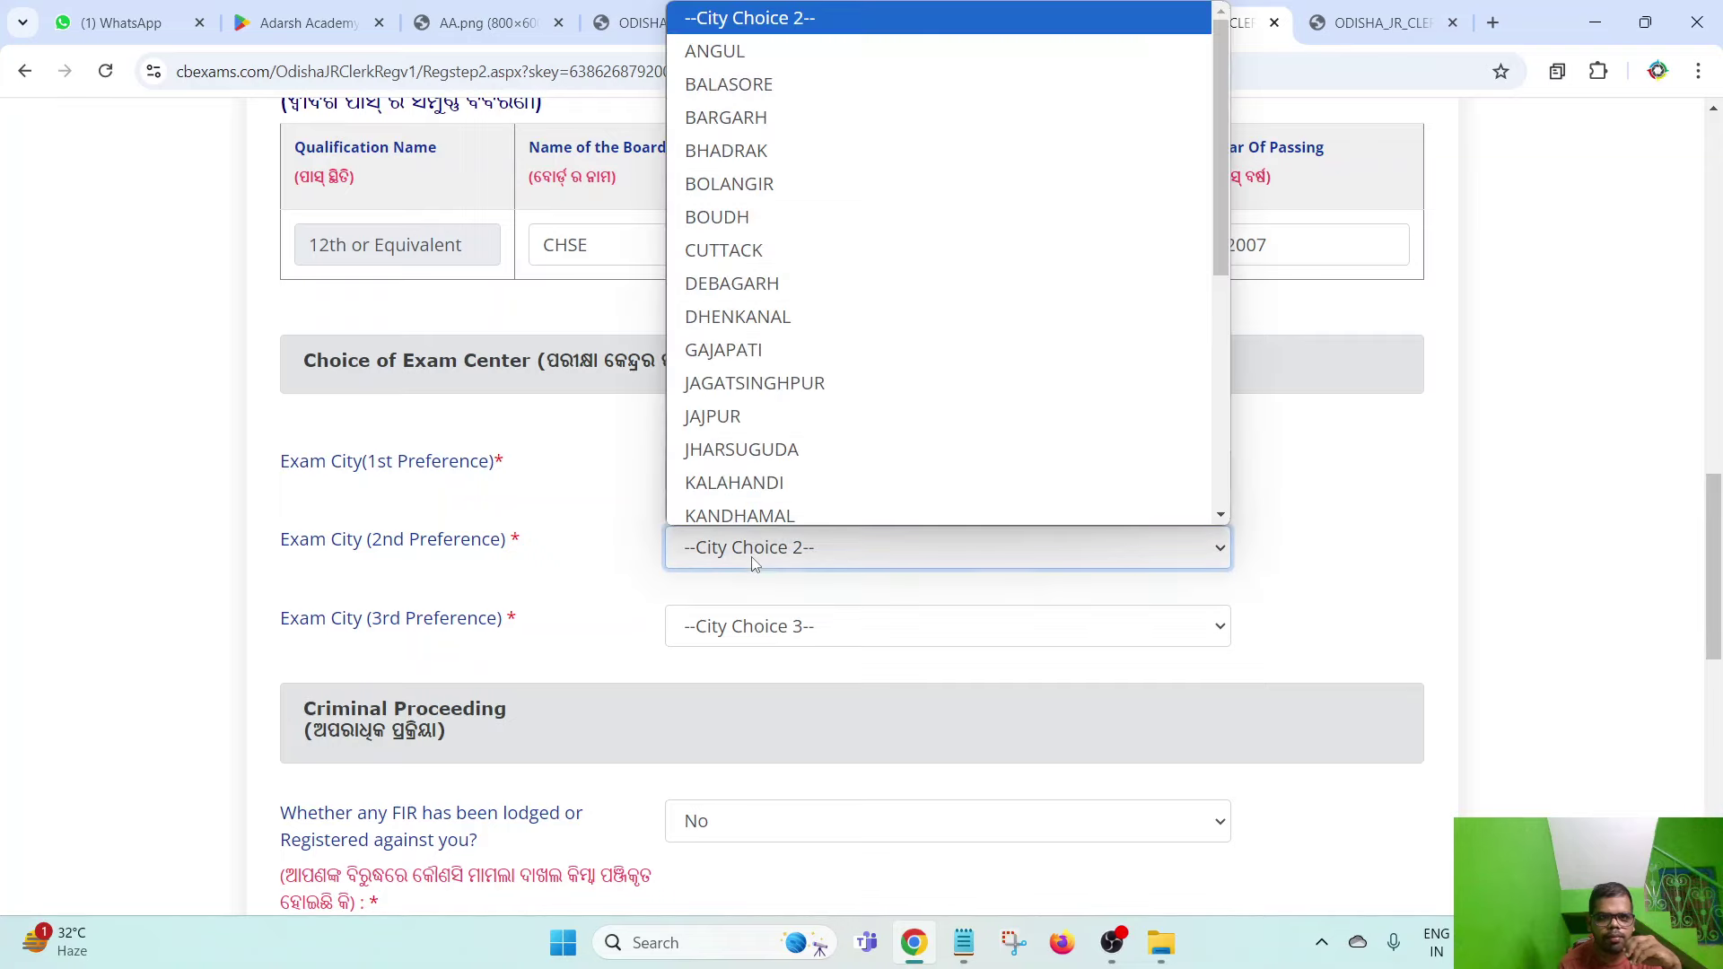
scroll(760, 359, "down", 5)
left_click(732, 377)
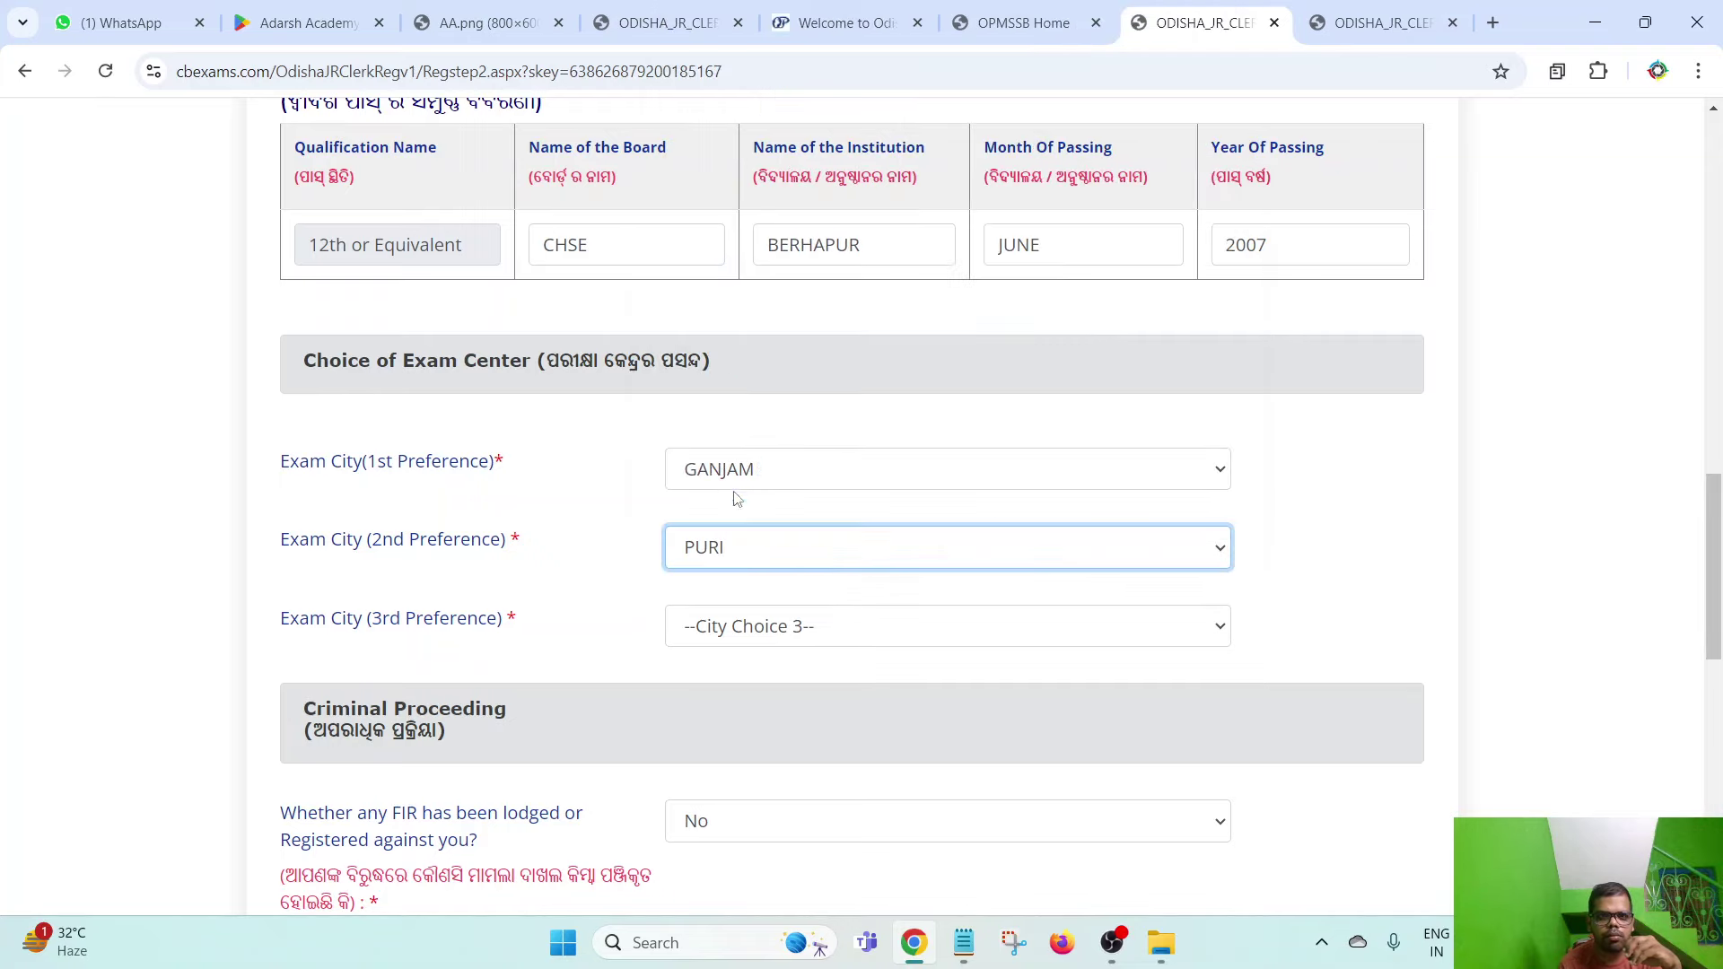
left_click(772, 624)
scroll(875, 433, "down", 4)
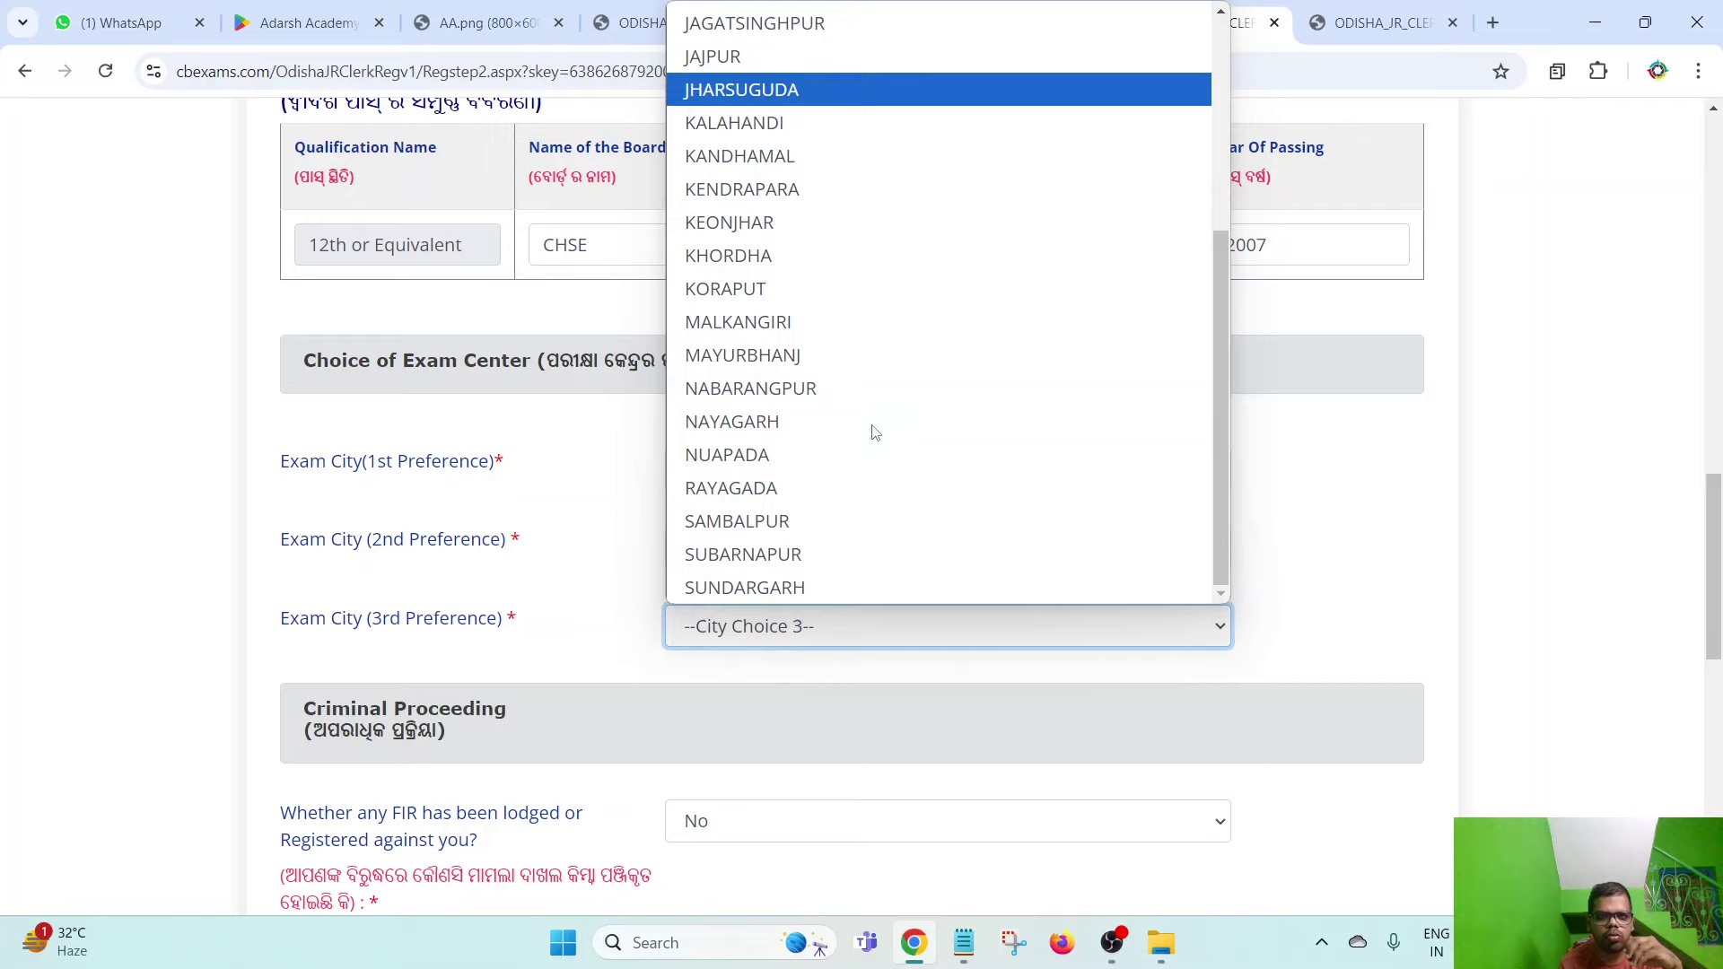
left_click(796, 491)
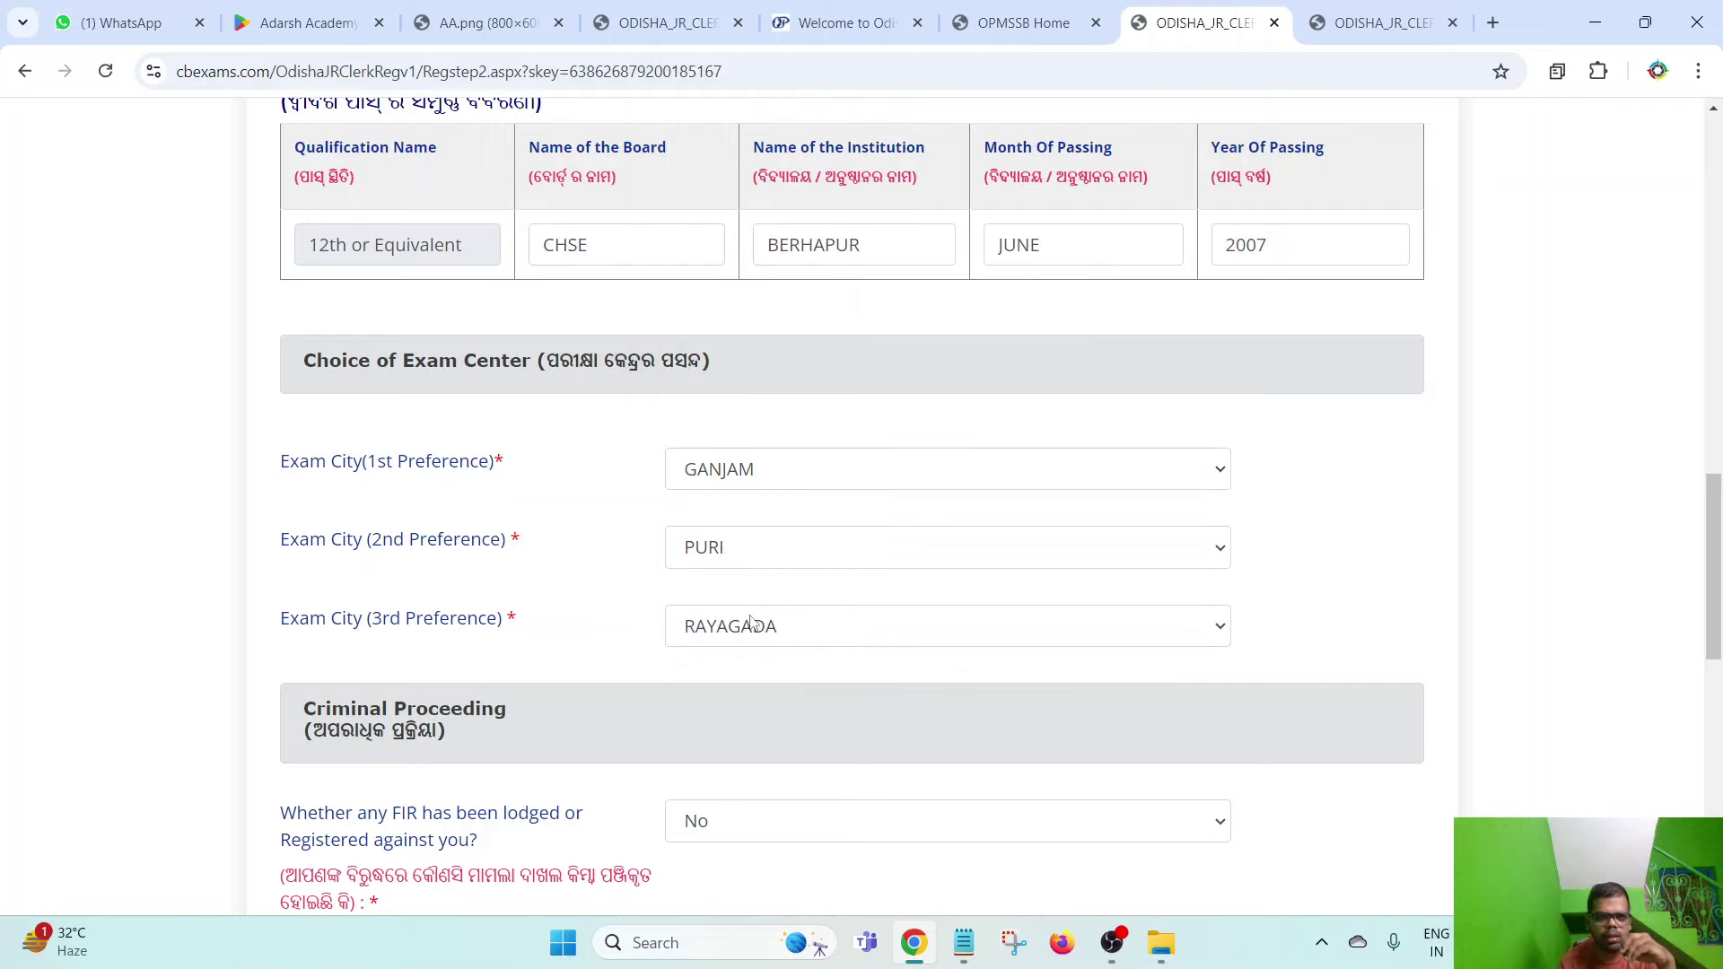
scroll(752, 545, "down", 4)
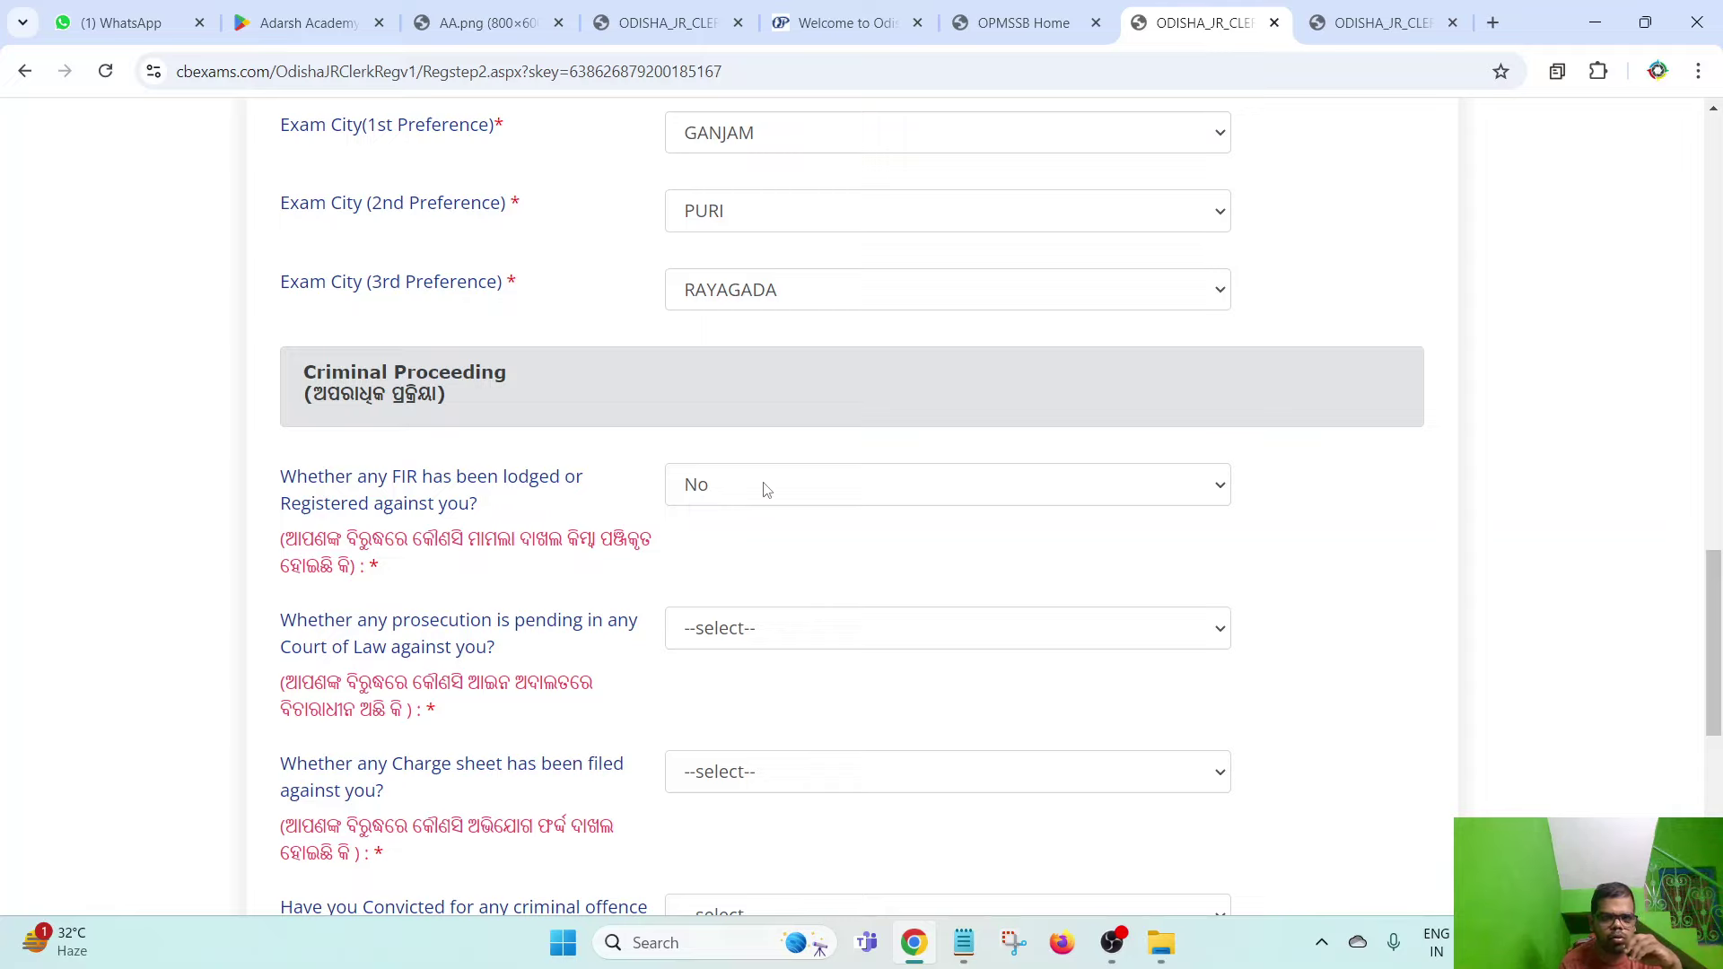
Step: Answer No to the prosecution, charge-sheet and conviction questions
scroll(767, 488, "down", 1)
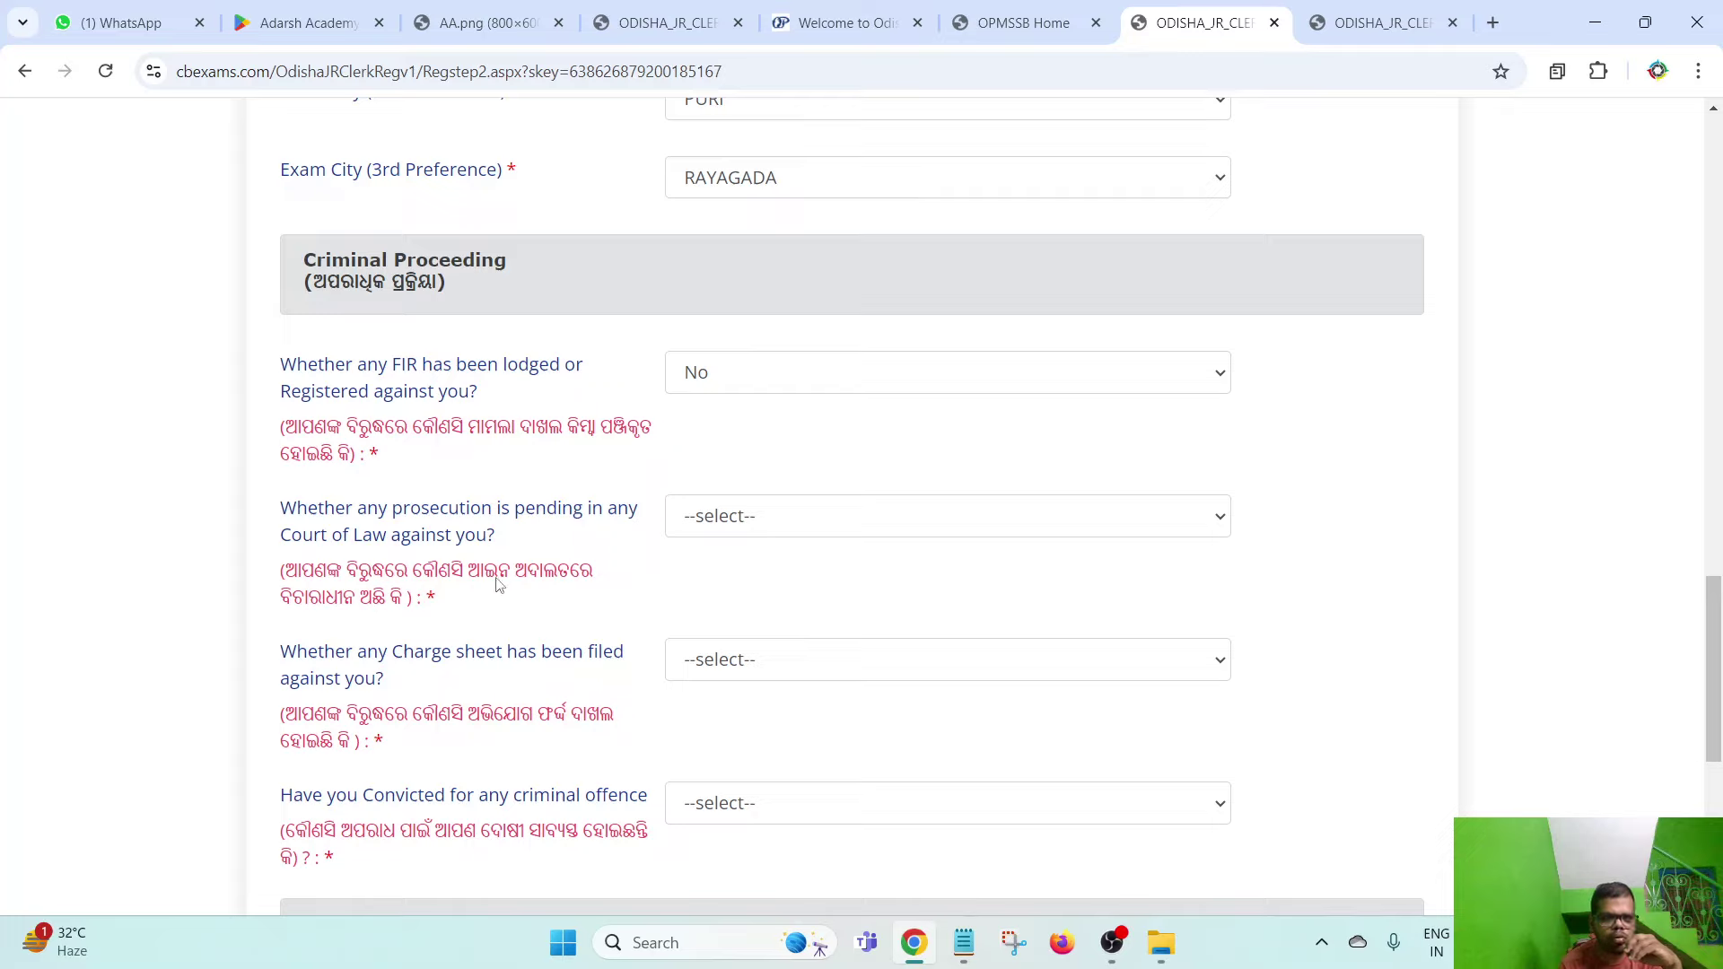
left_click(867, 529)
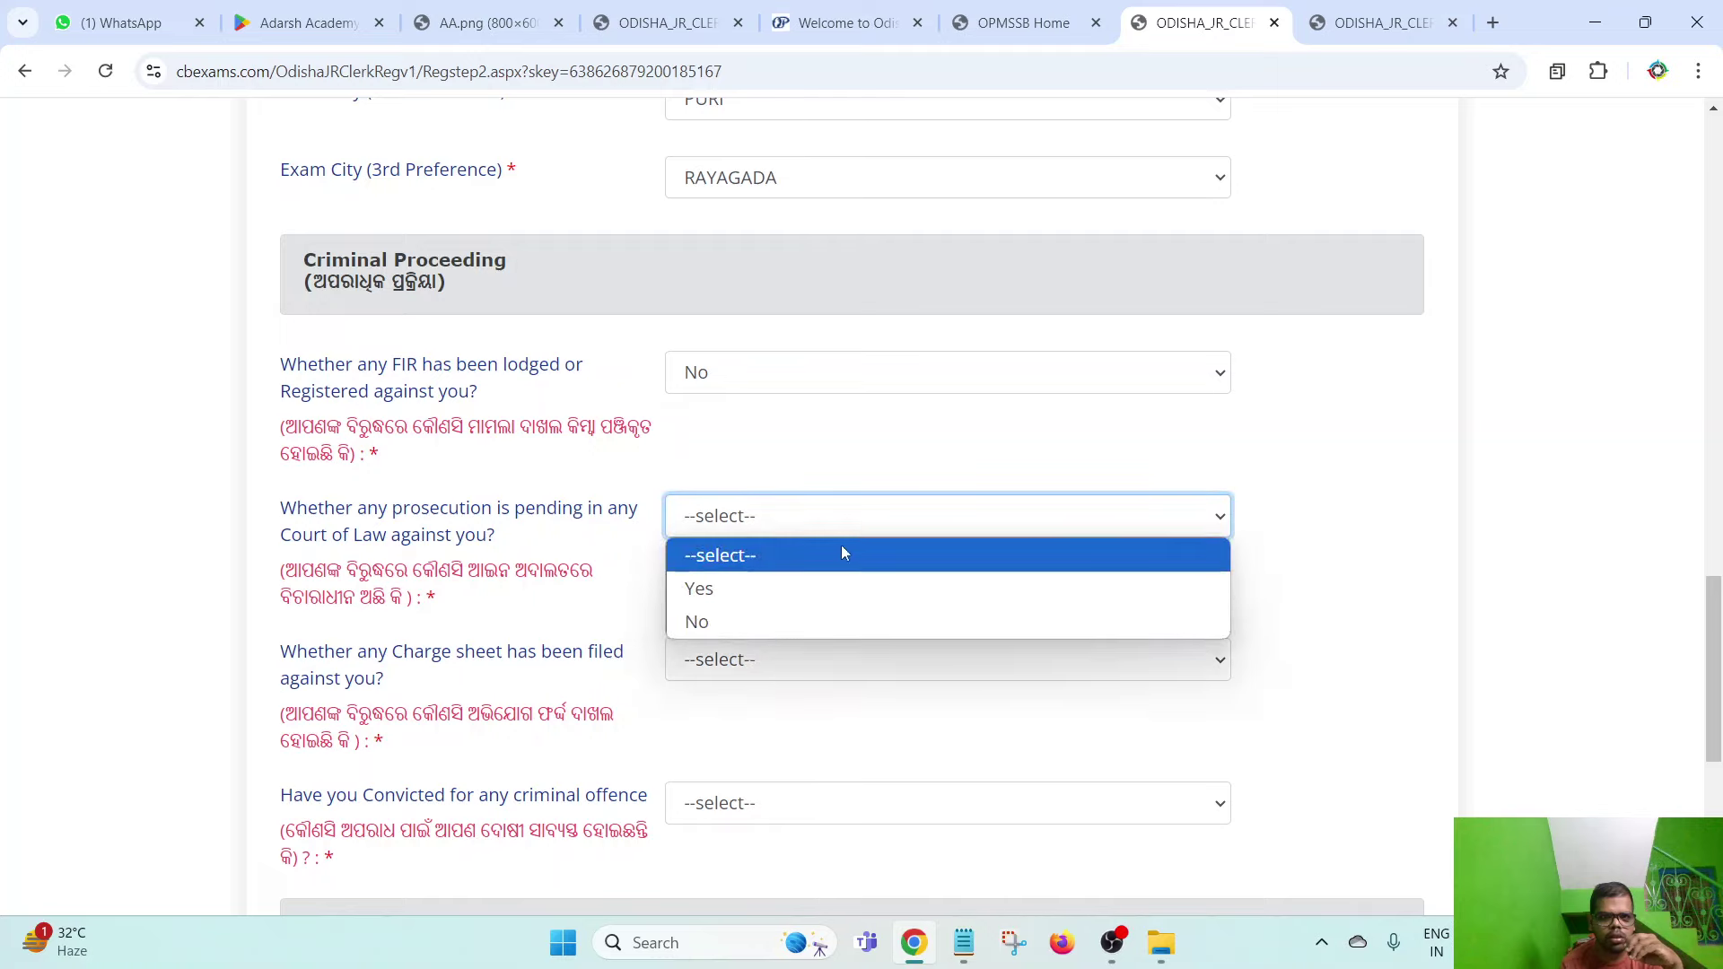
left_click(749, 620)
scroll(781, 489, "down", 2)
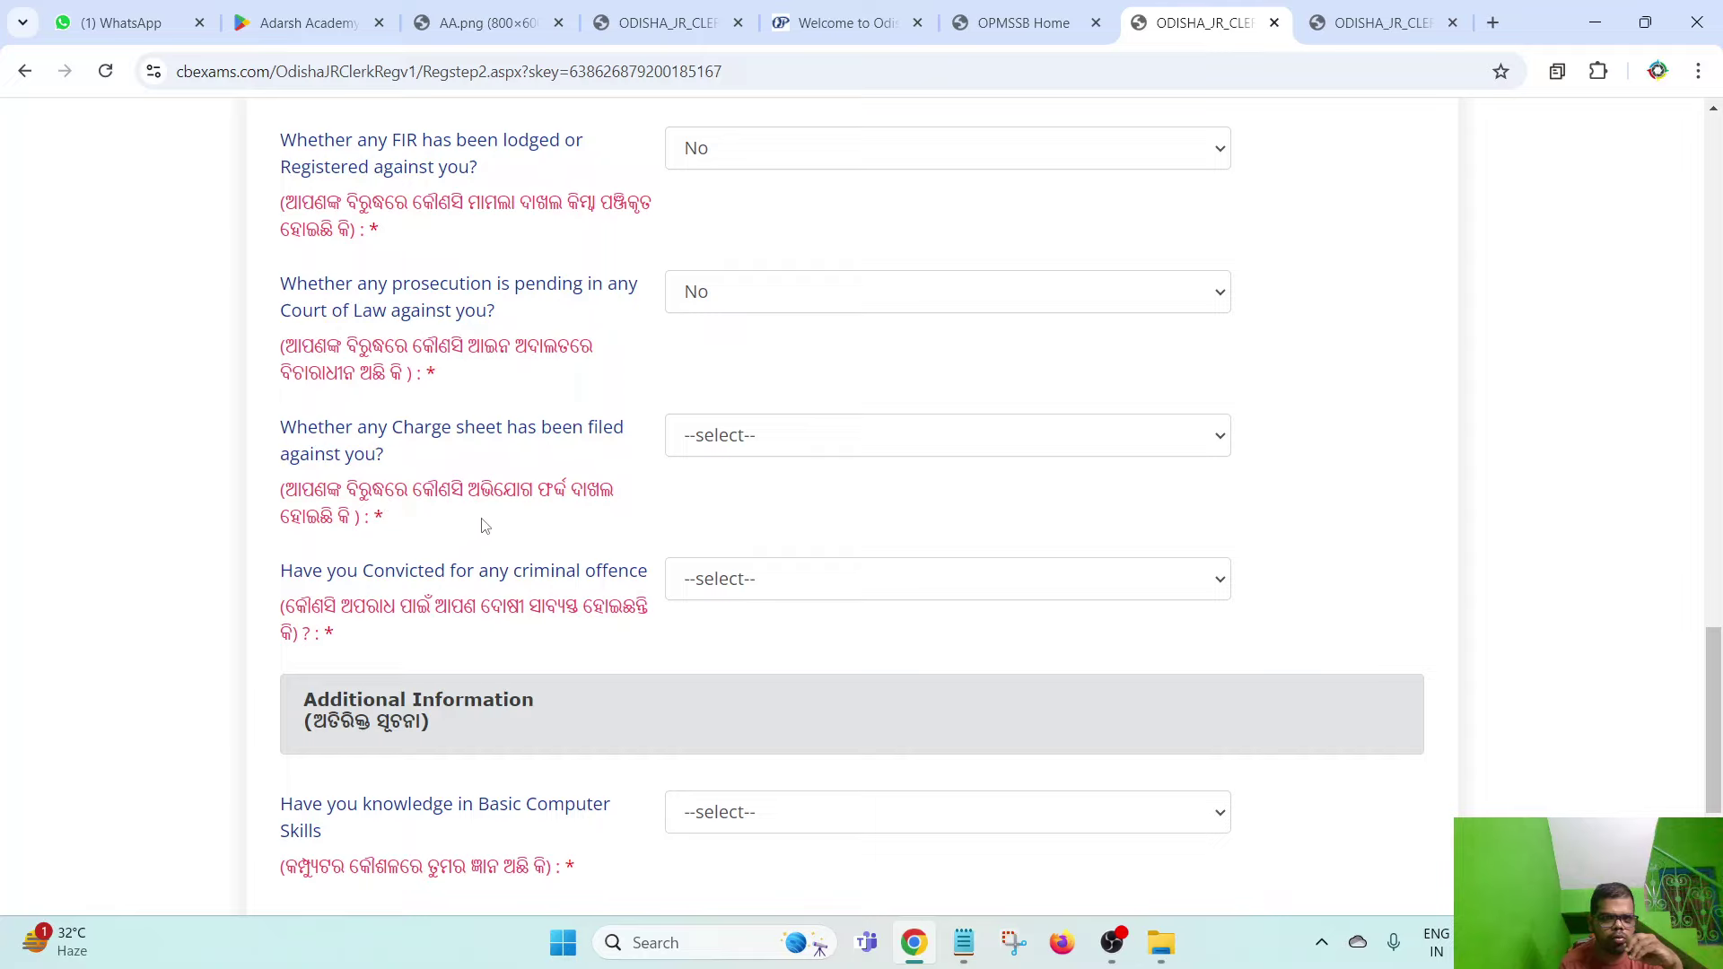
left_click(760, 448)
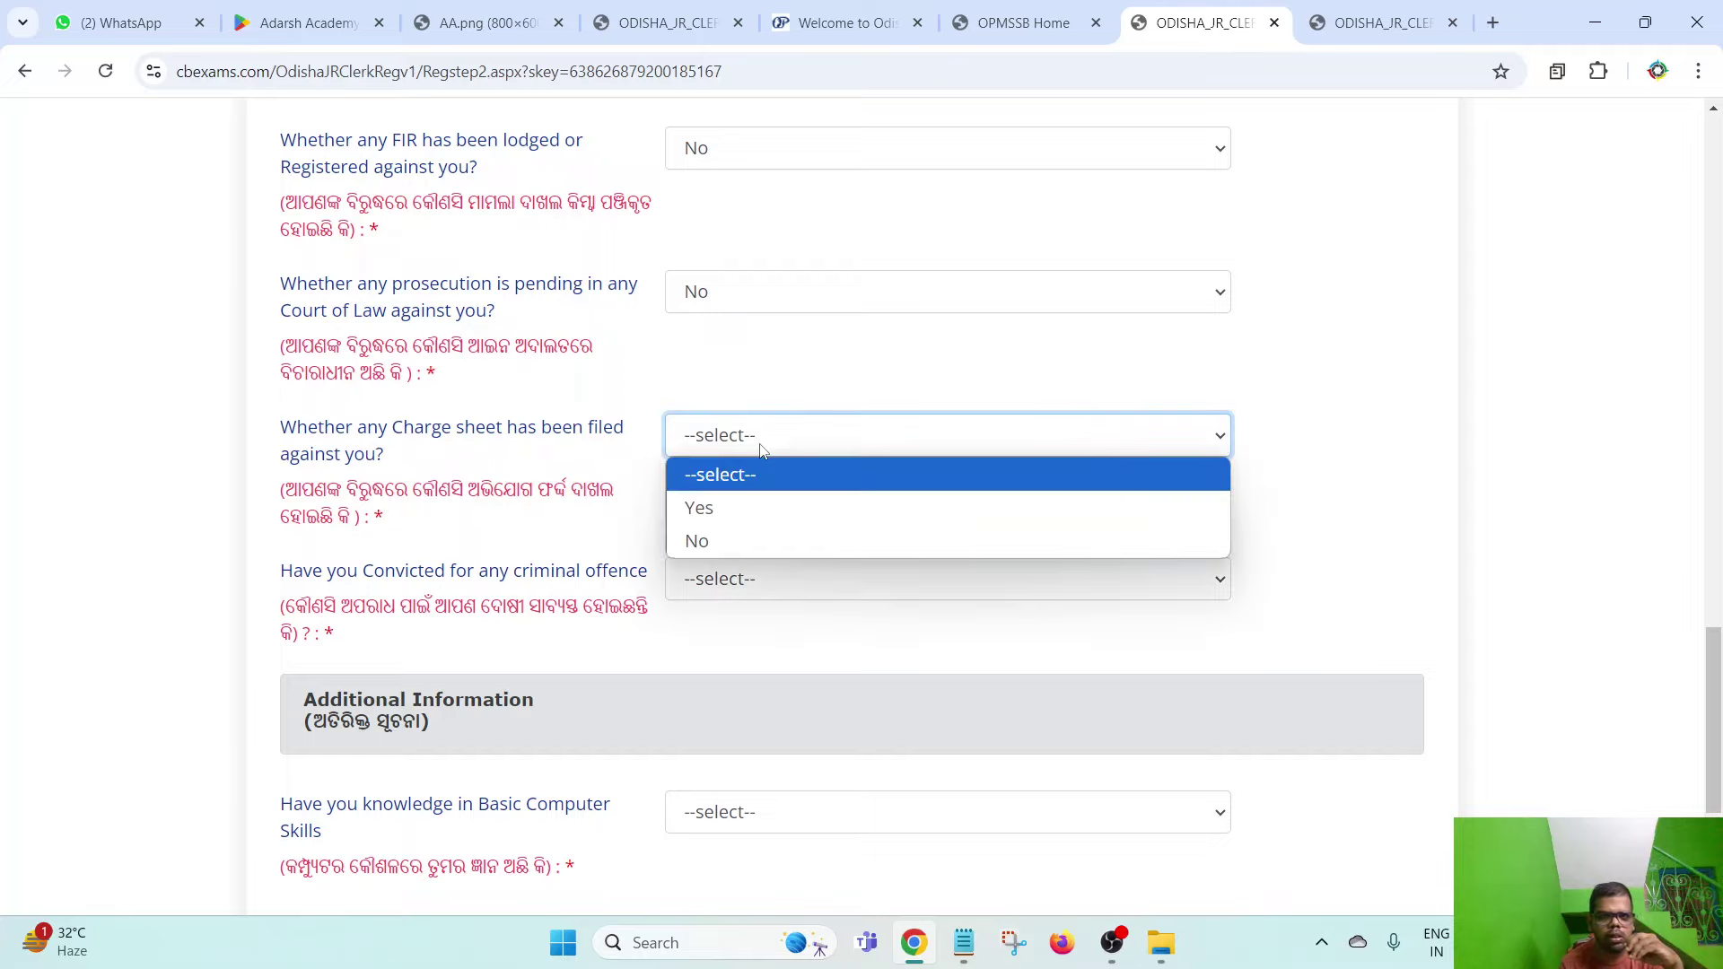
left_click(723, 542)
scroll(580, 412, "down", 1)
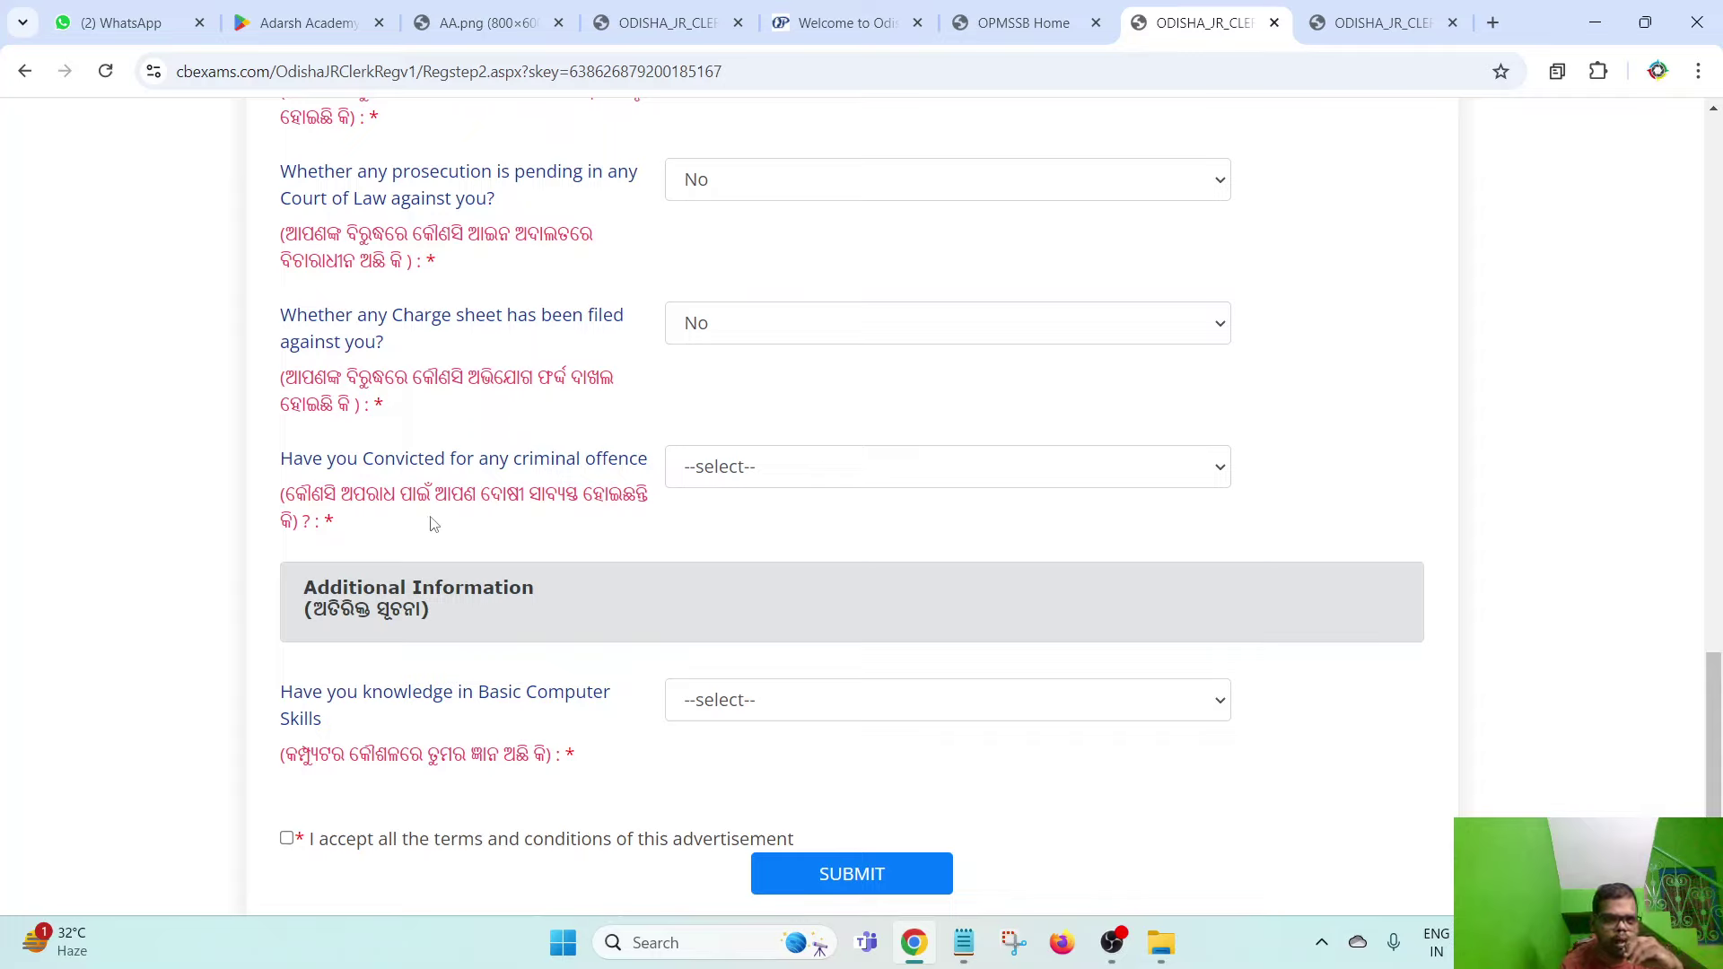
left_click(820, 488)
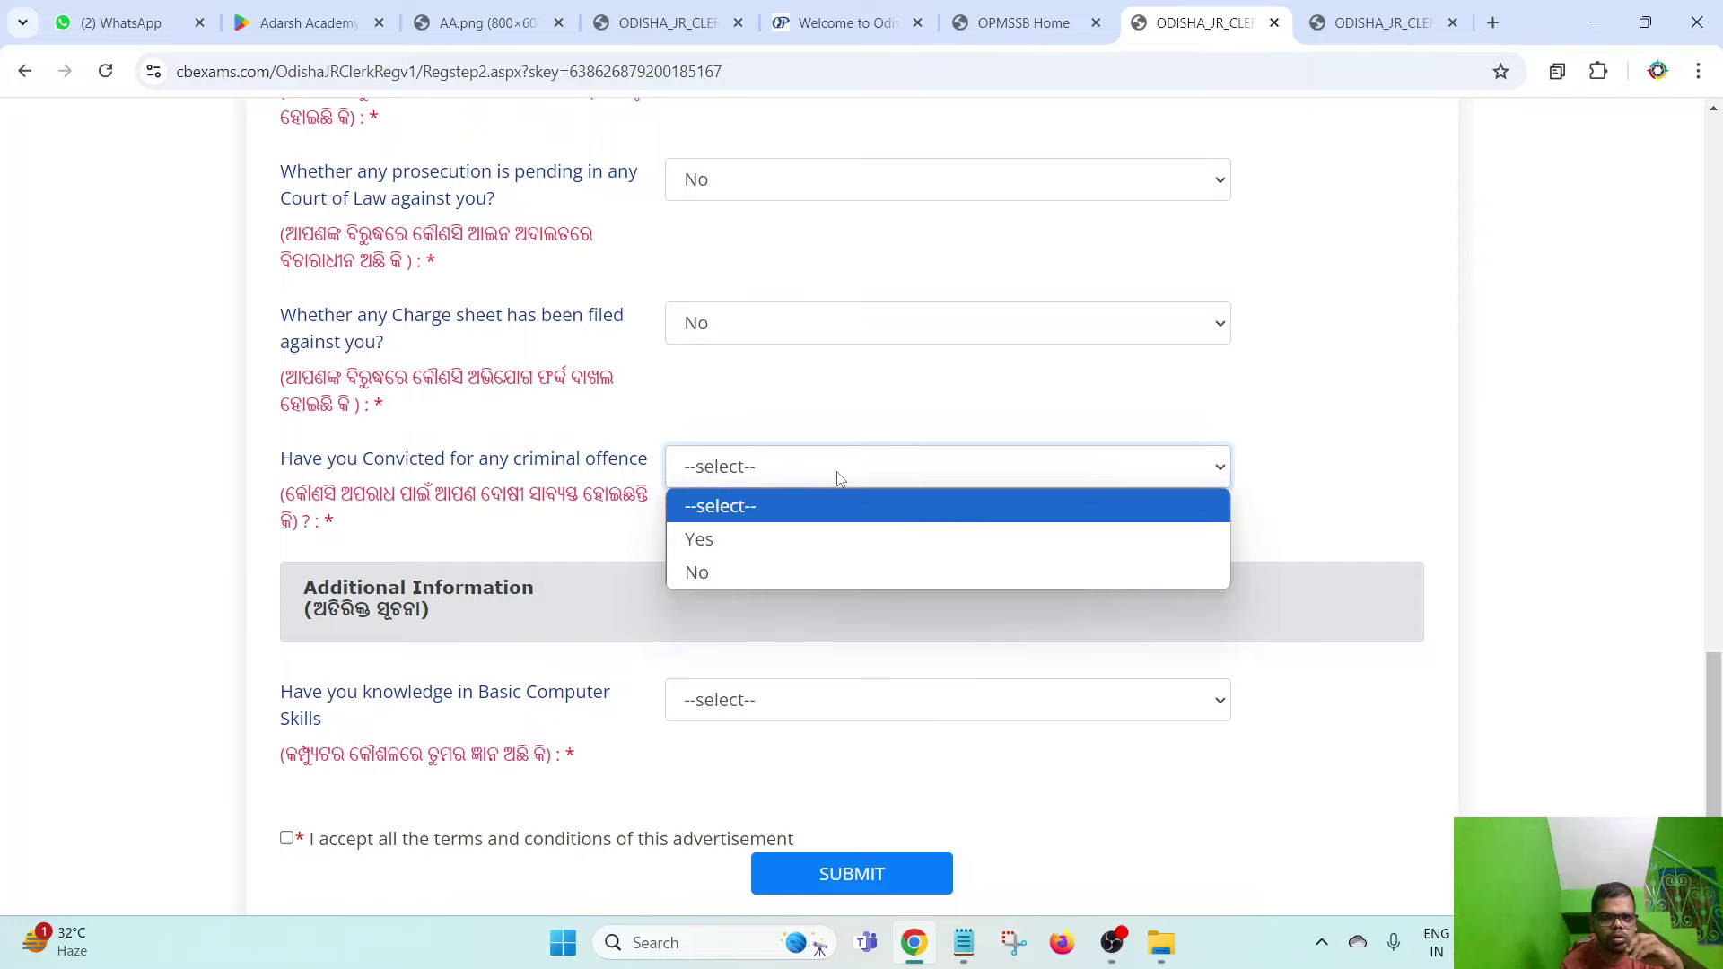
left_click(751, 569)
Step: Answer Yes for Basic Computer Skills
scroll(627, 406, "down", 2)
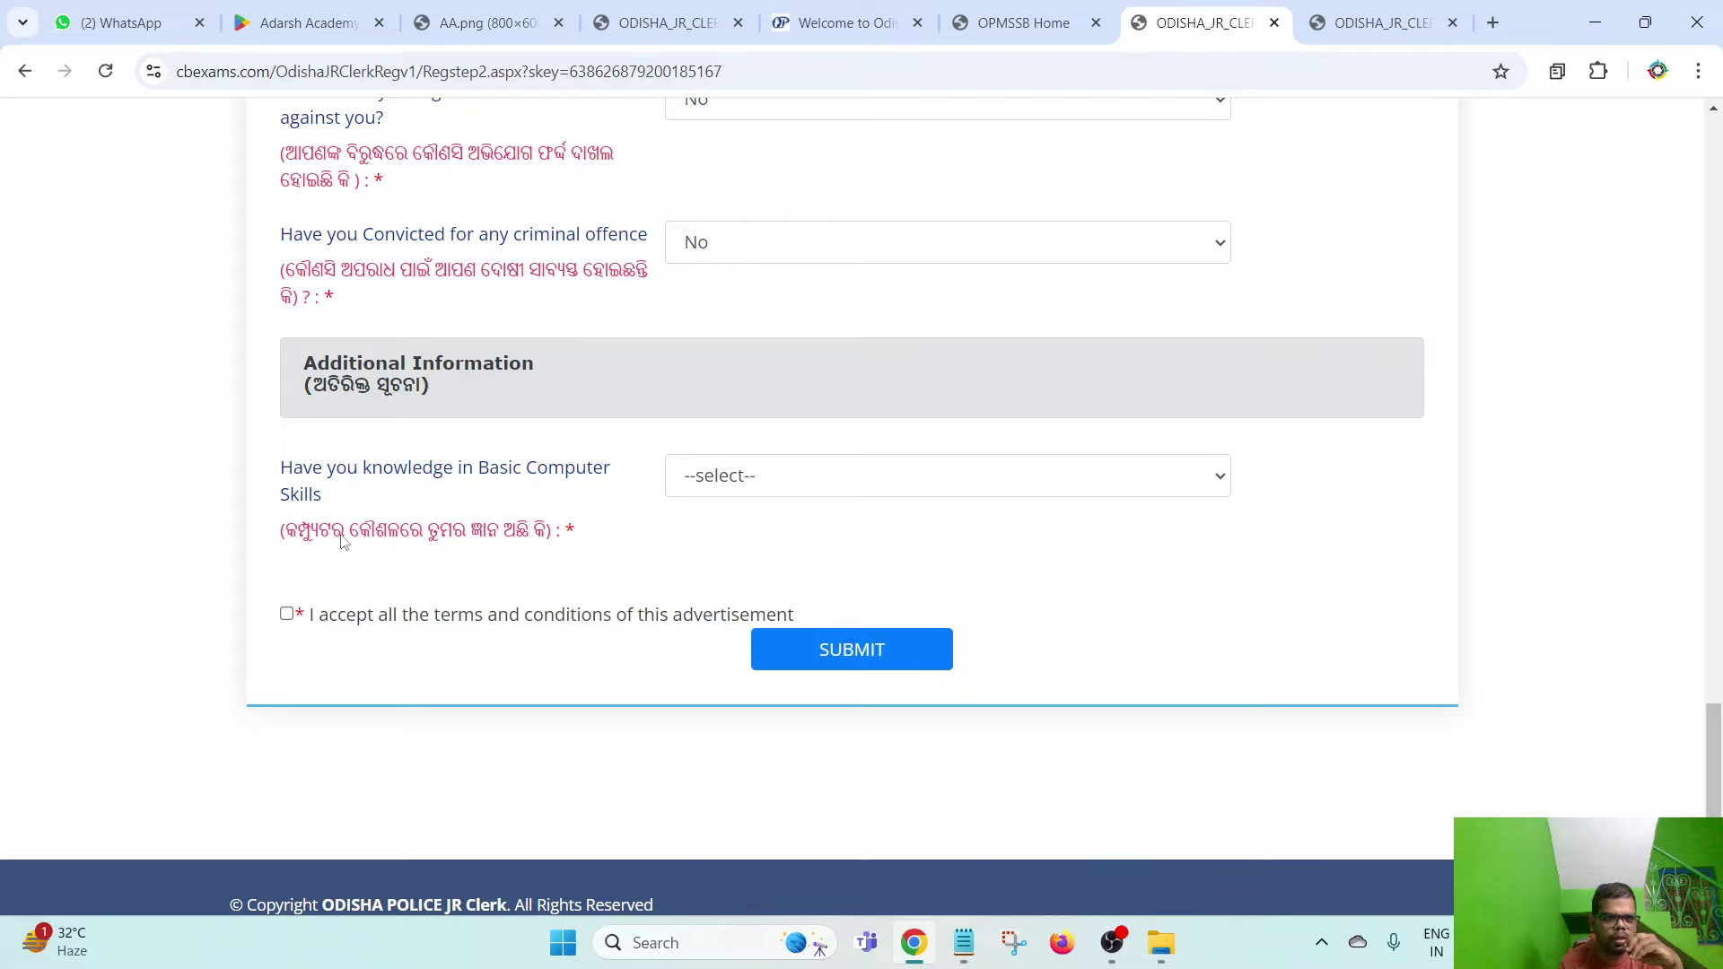
left_click(705, 490)
left_click(716, 548)
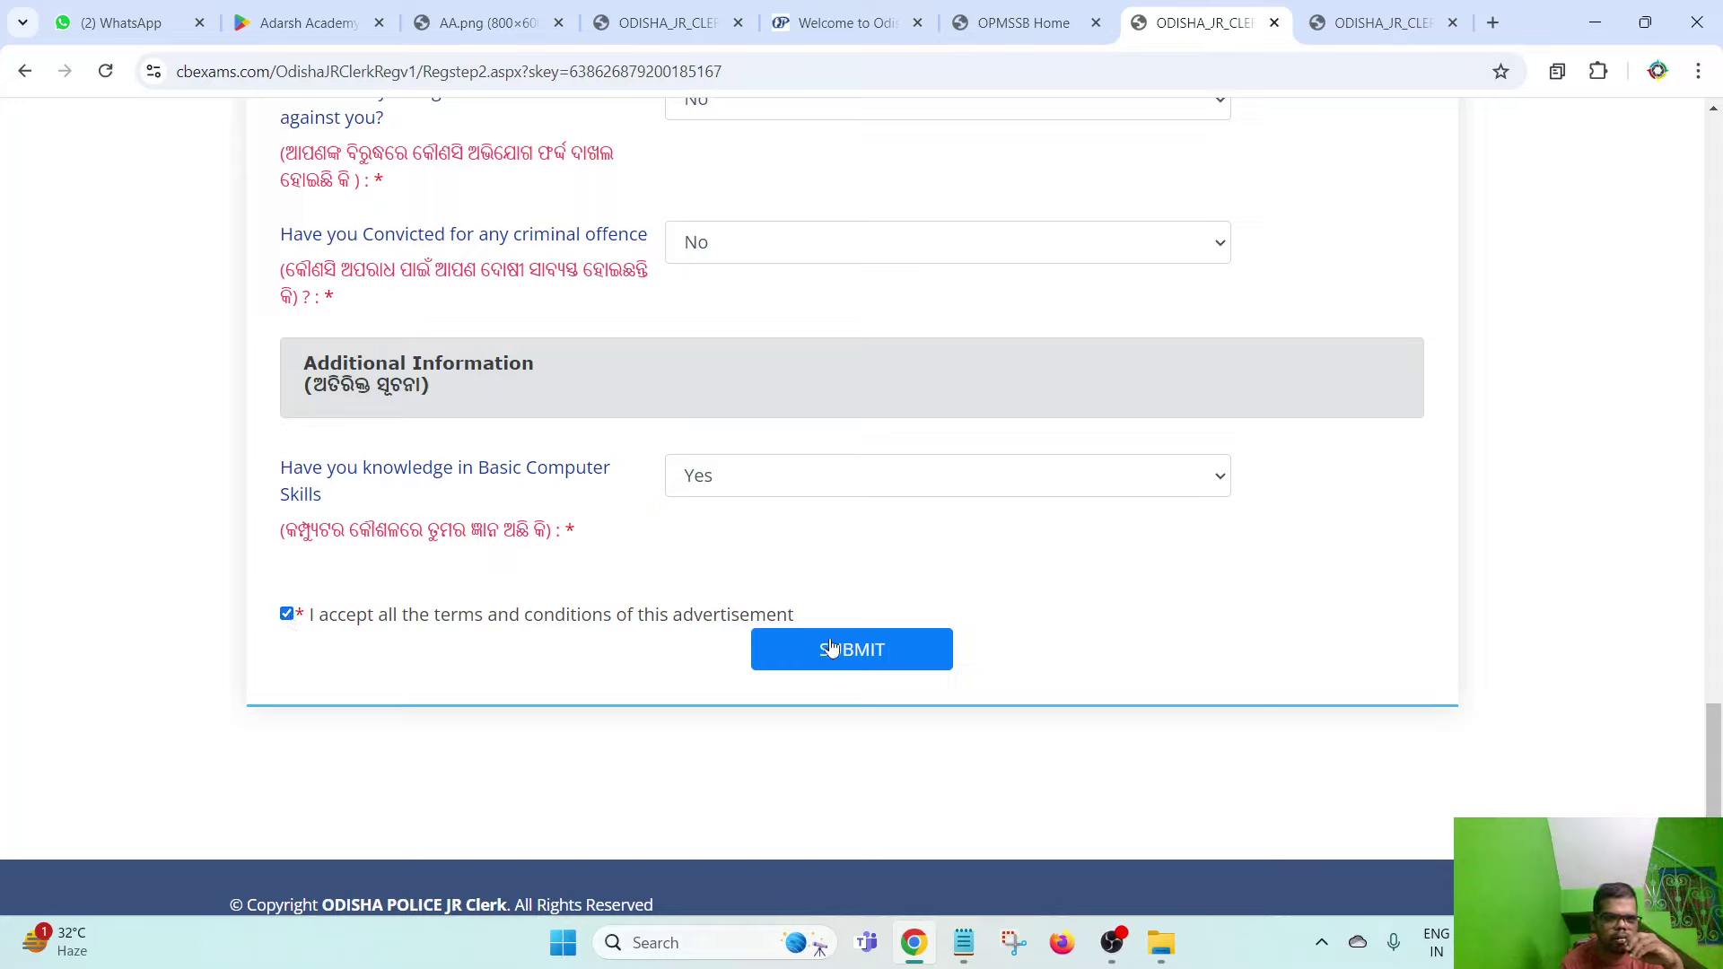
Step: Submit the qualification details, confirm the reviewed data, and bring the screen recorder forward
left_click(870, 653)
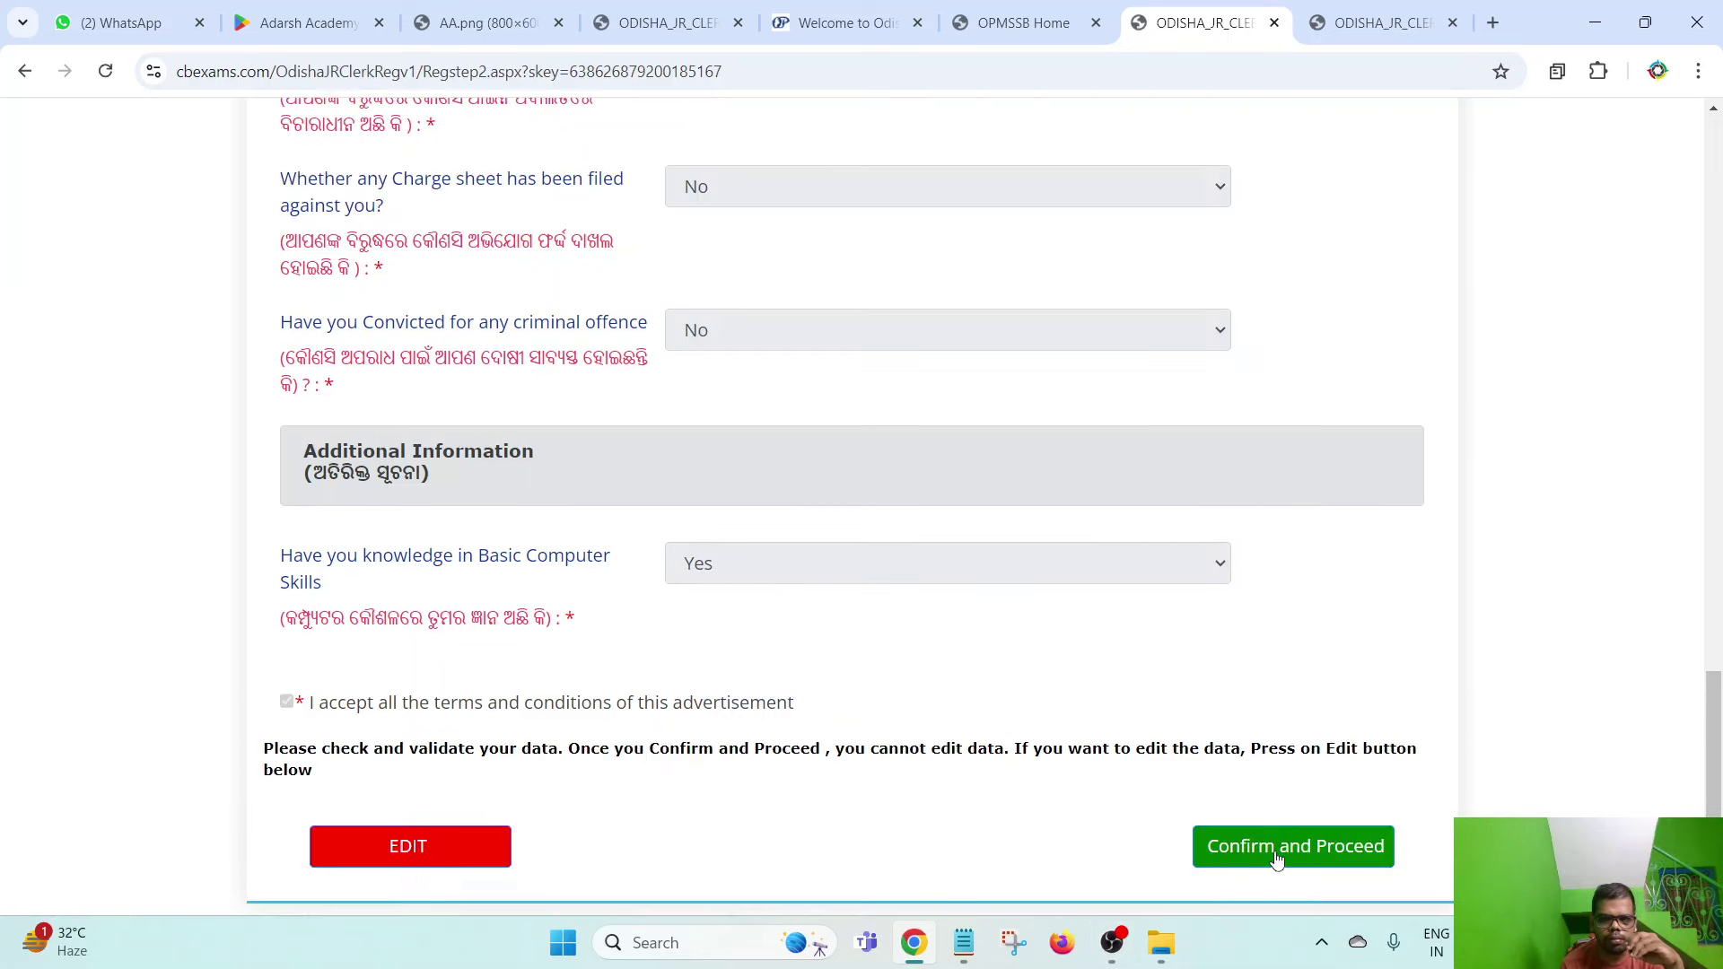
left_click(1299, 857)
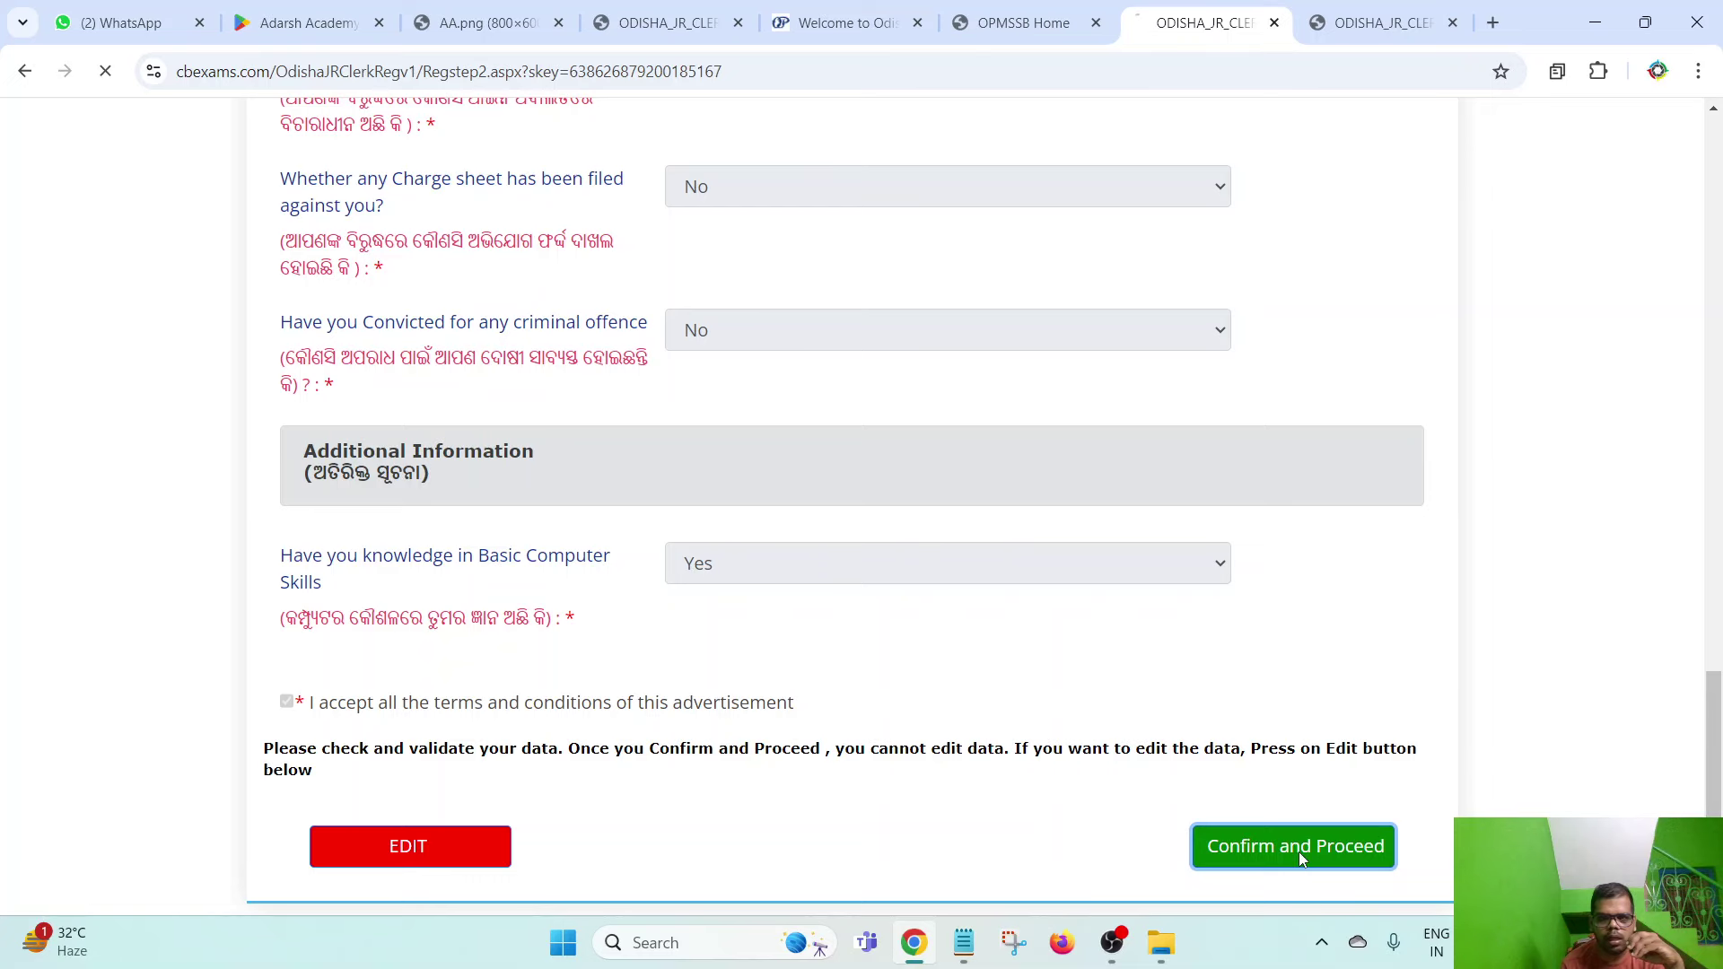
left_click(1120, 943)
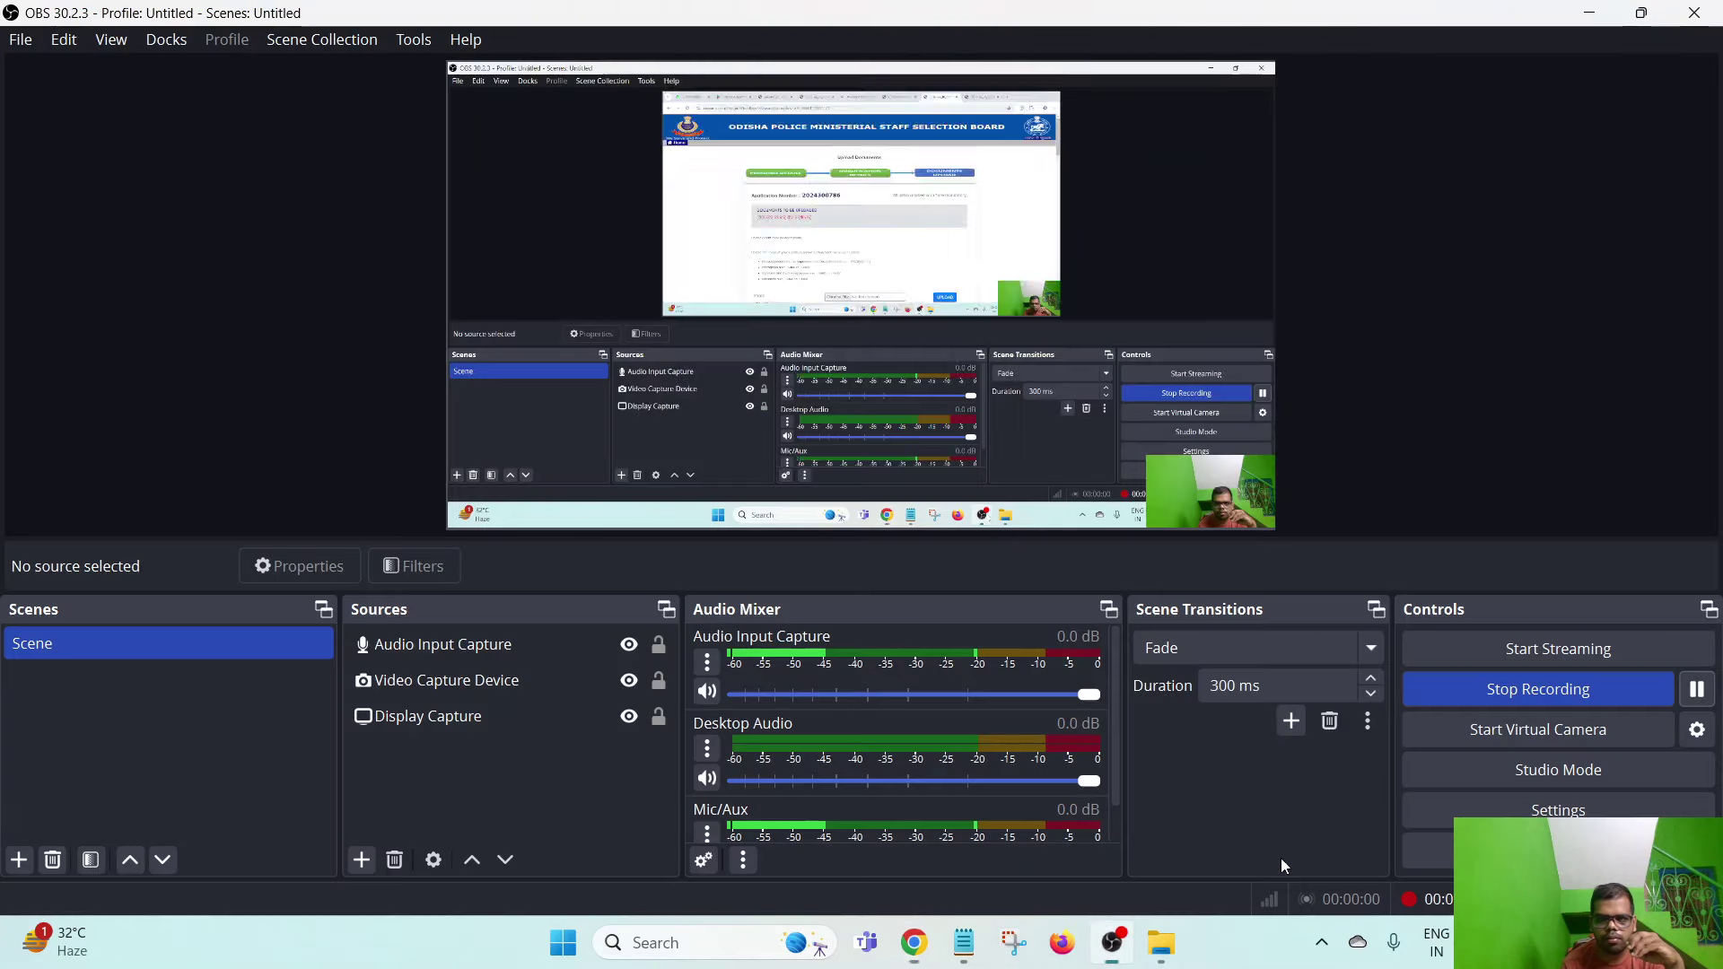
Step: Back in the browser, go below the Upload Documents table and tick the Declaration checkbox
left_click(917, 943)
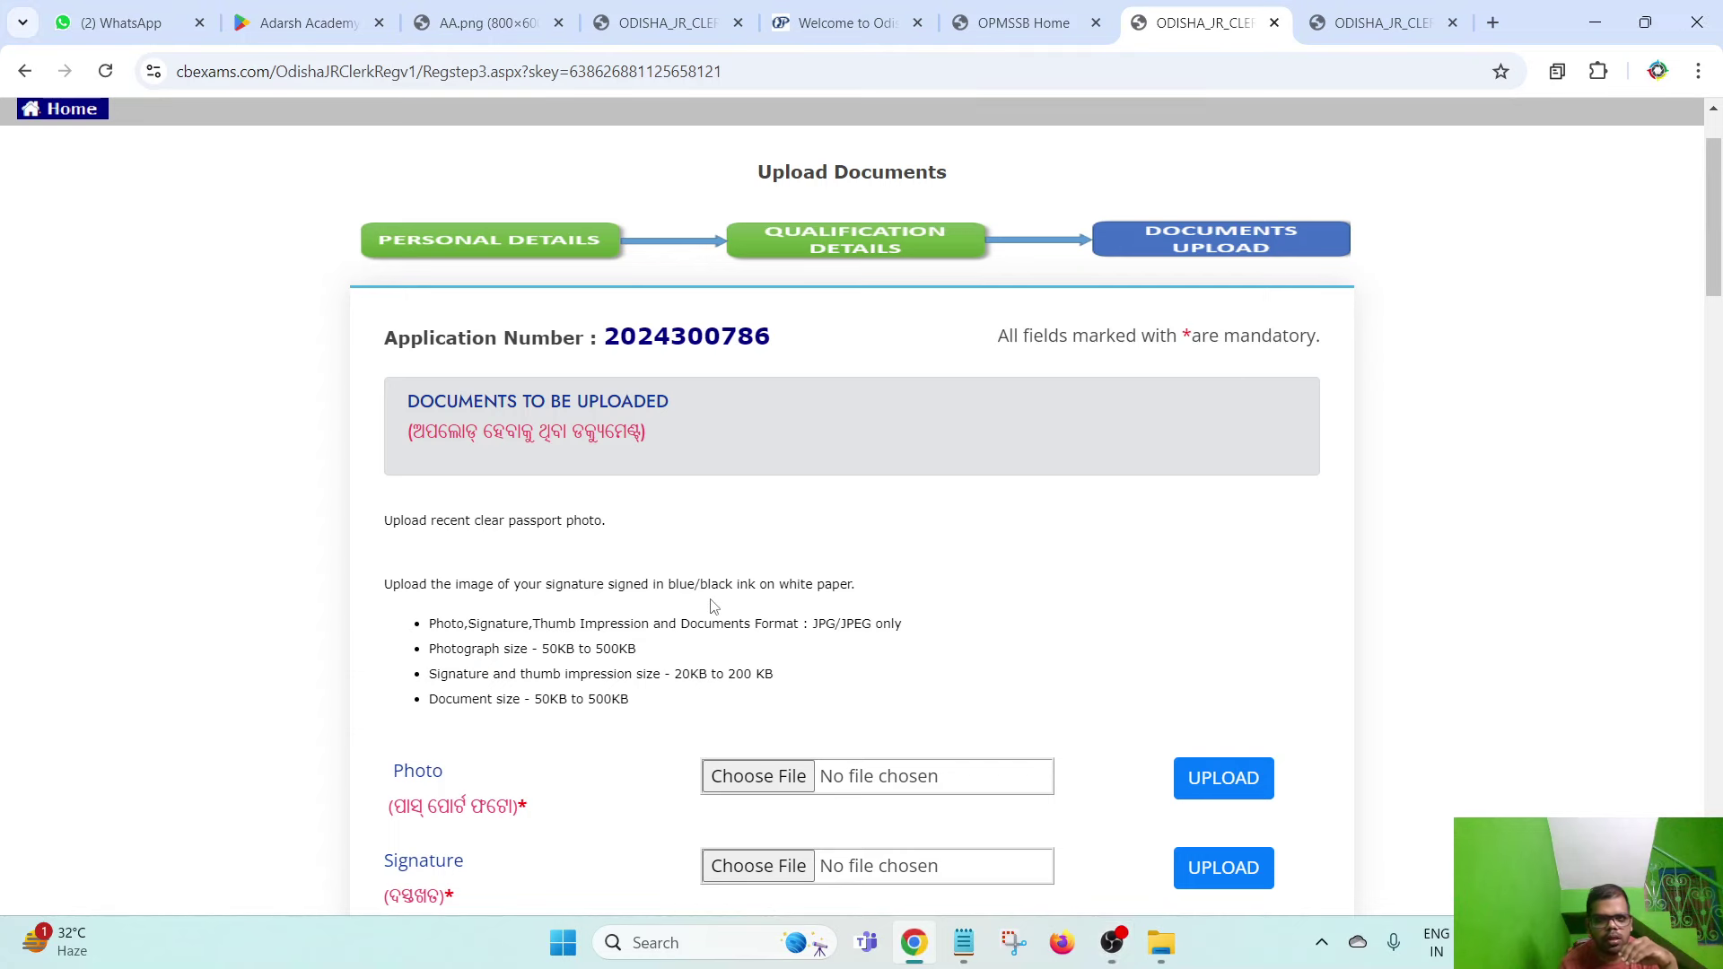
scroll(700, 550, "down", 1)
scroll(700, 550, "down", 2)
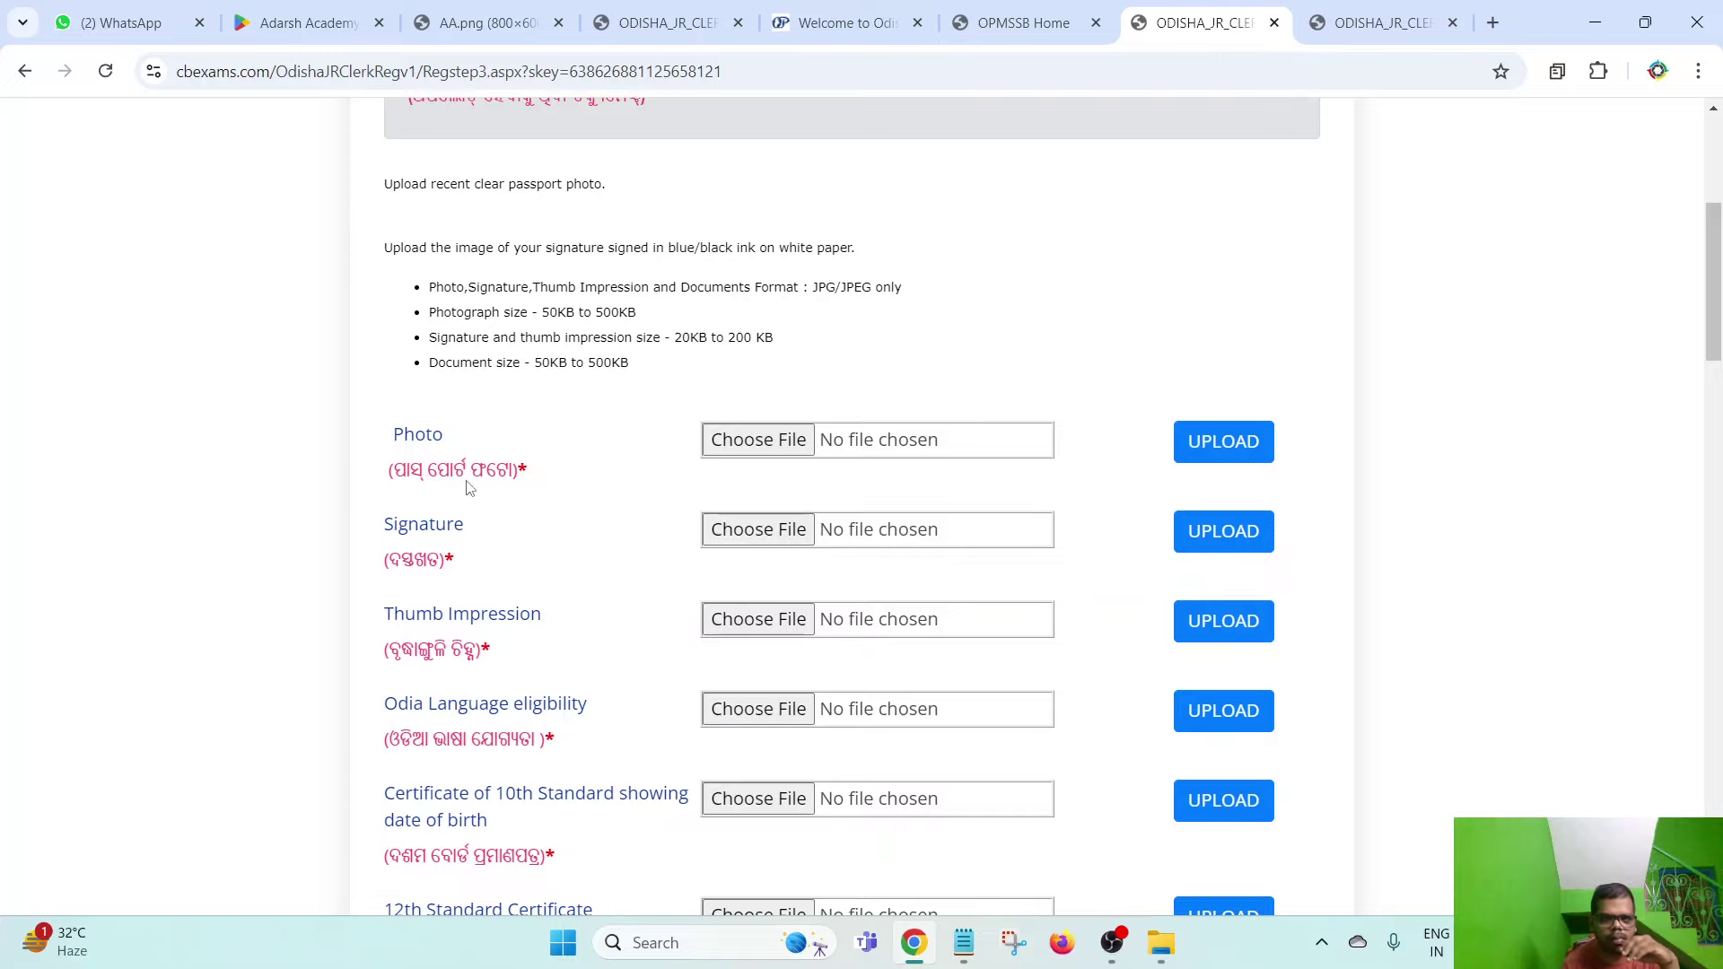
scroll(476, 543, "down", 1)
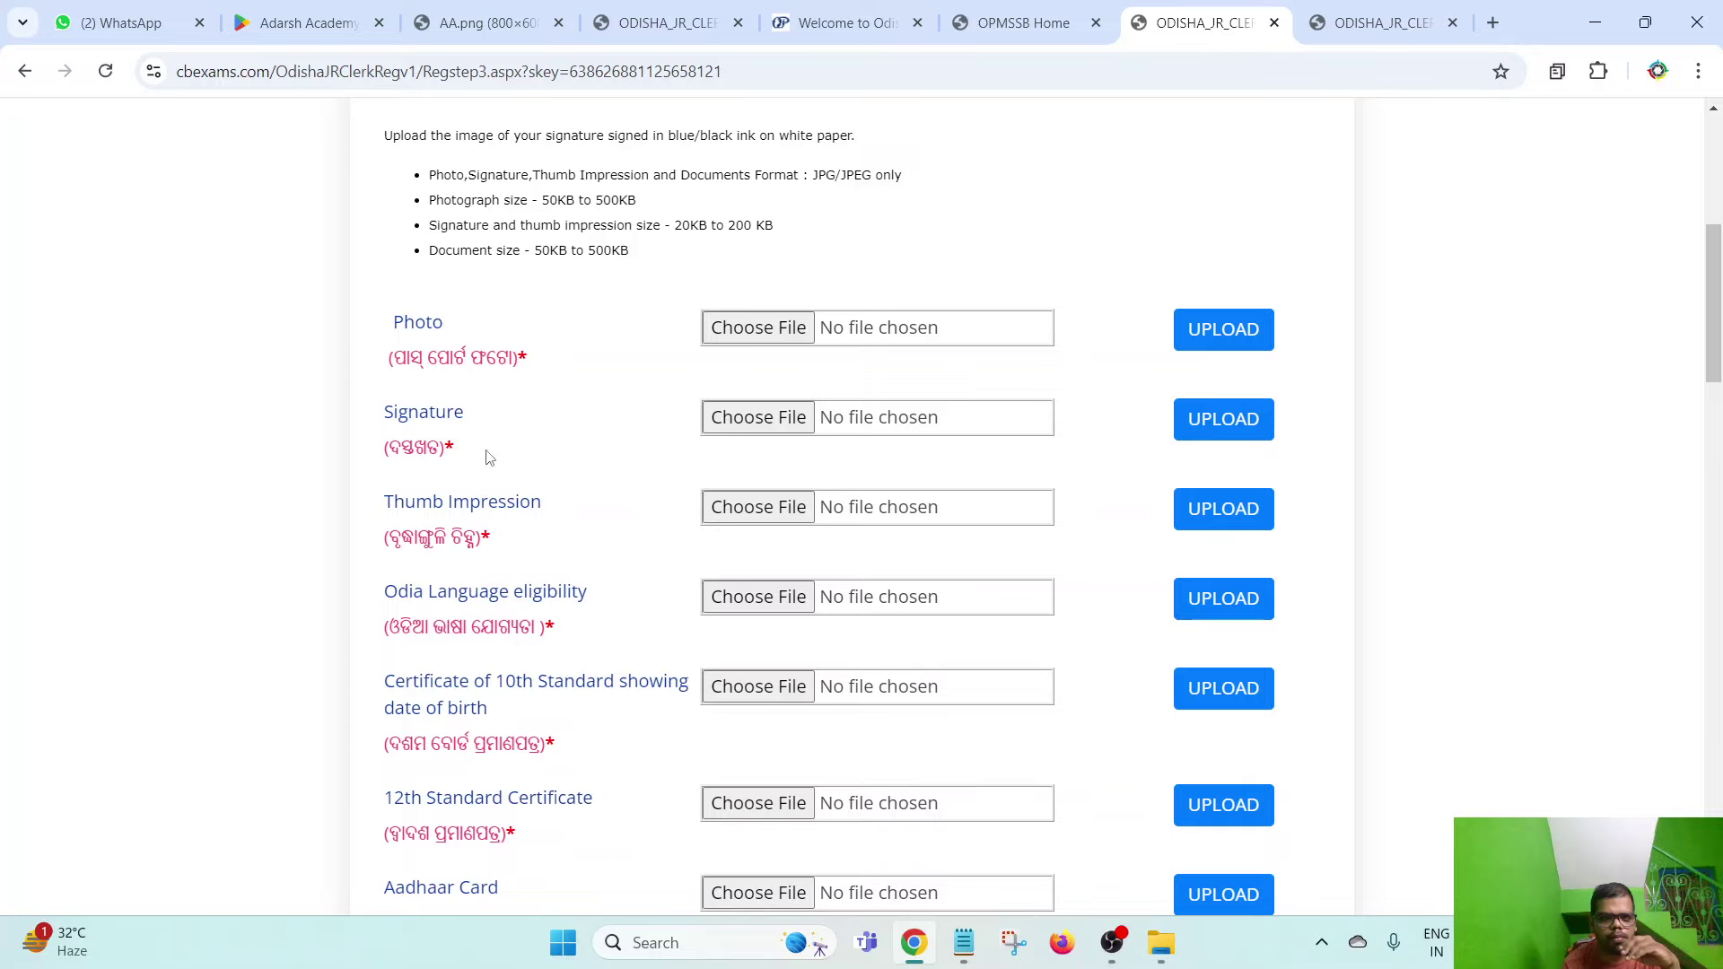
scroll(489, 454, "down", 1)
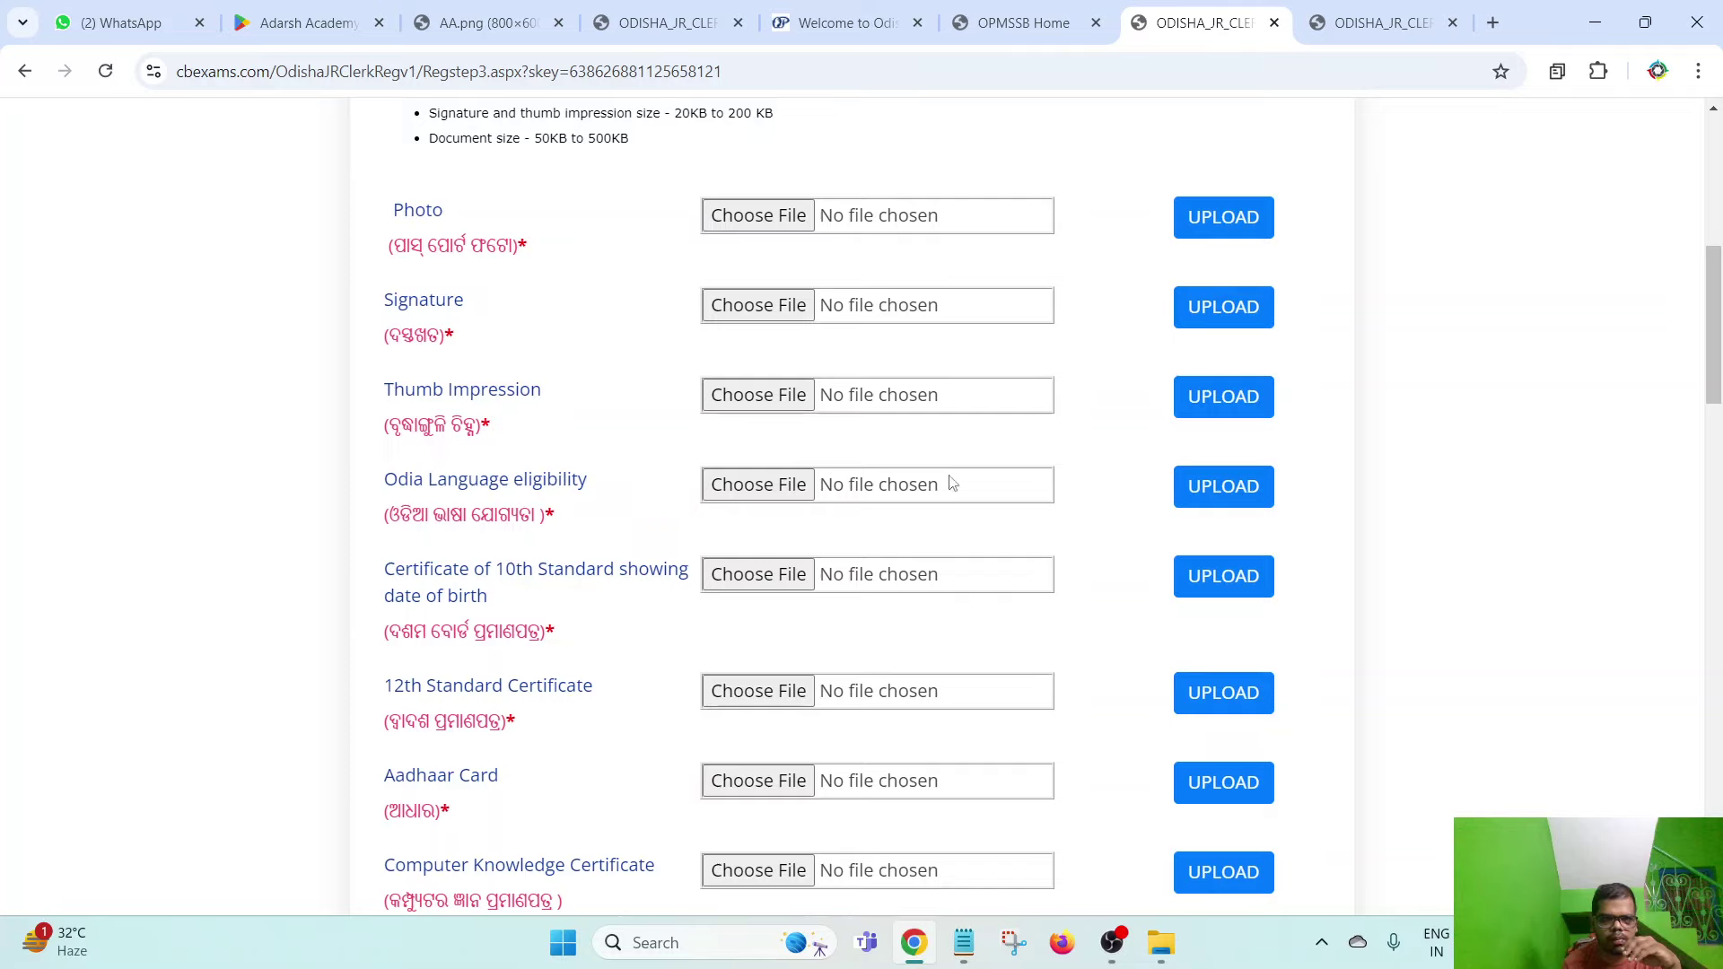
scroll(678, 429, "down", 1)
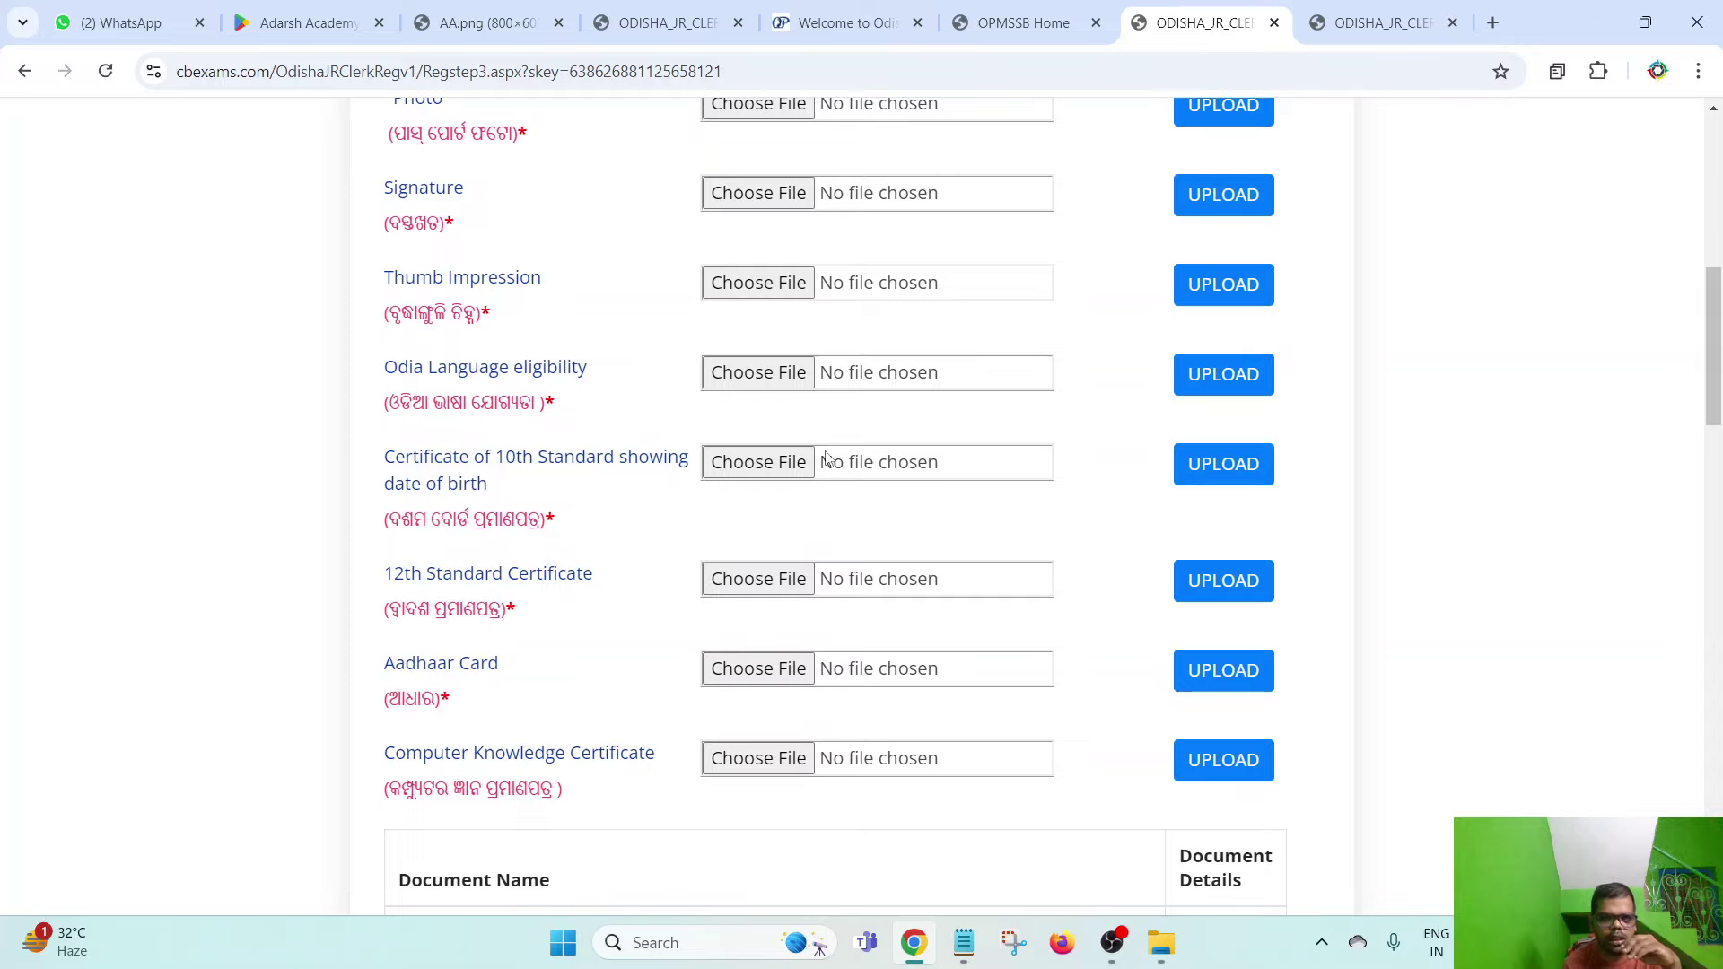
scroll(583, 498, "down", 1)
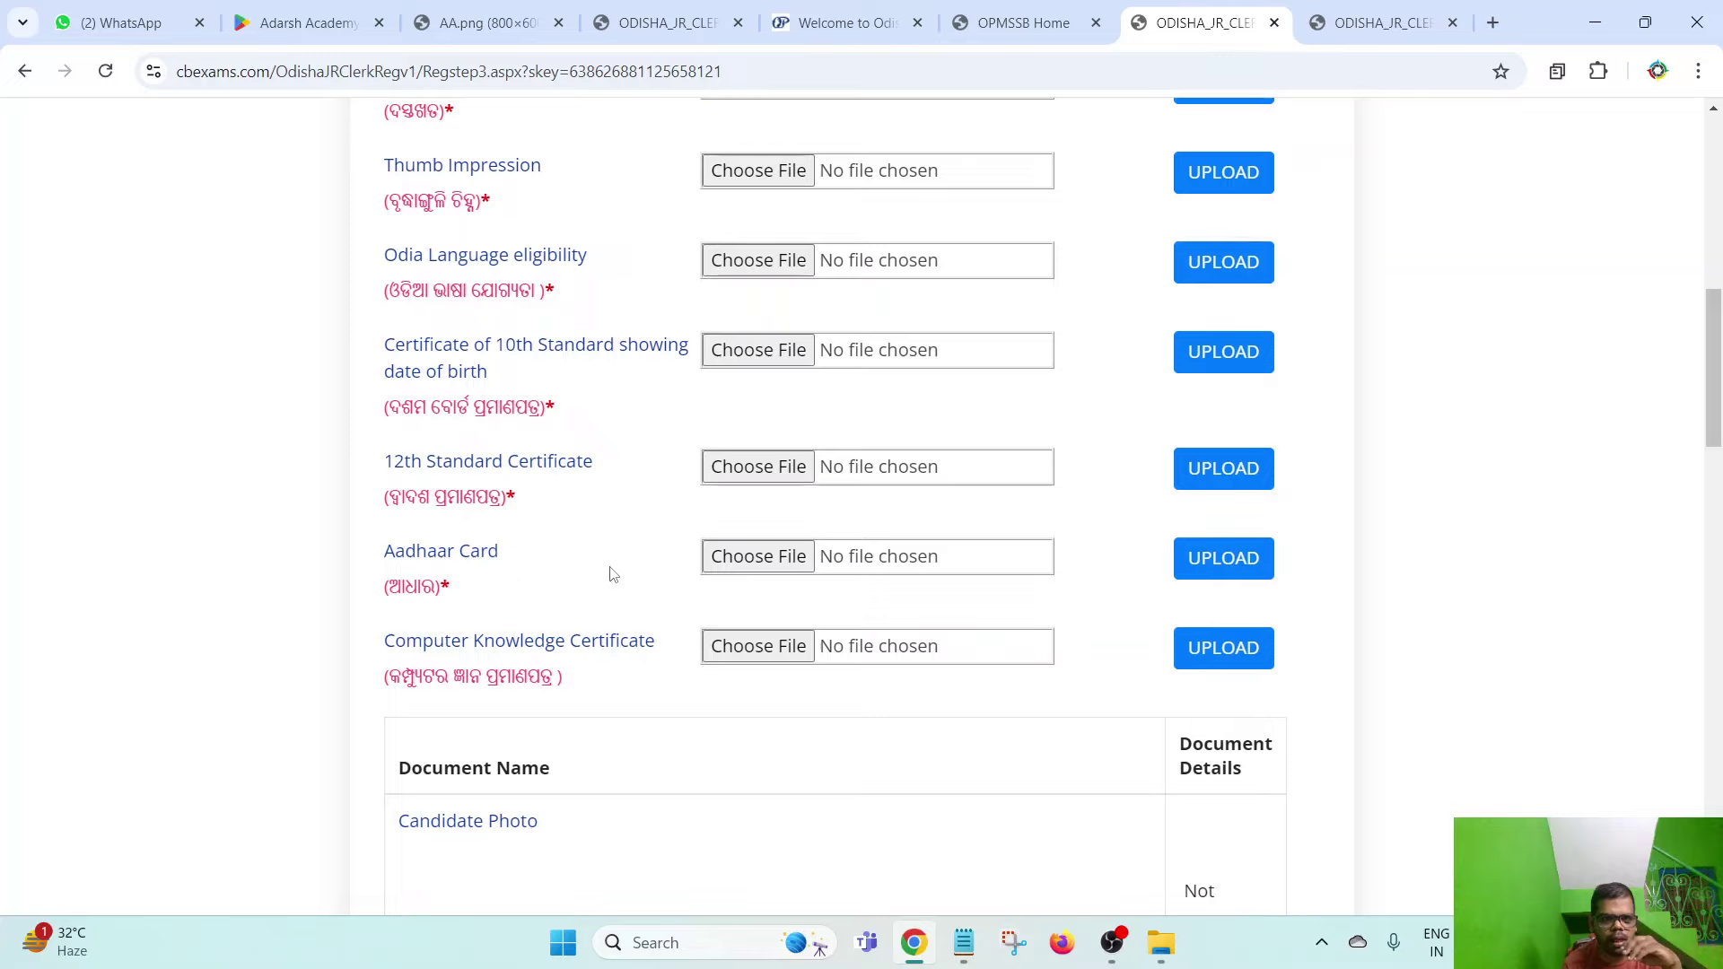
scroll(758, 566, "down", 1)
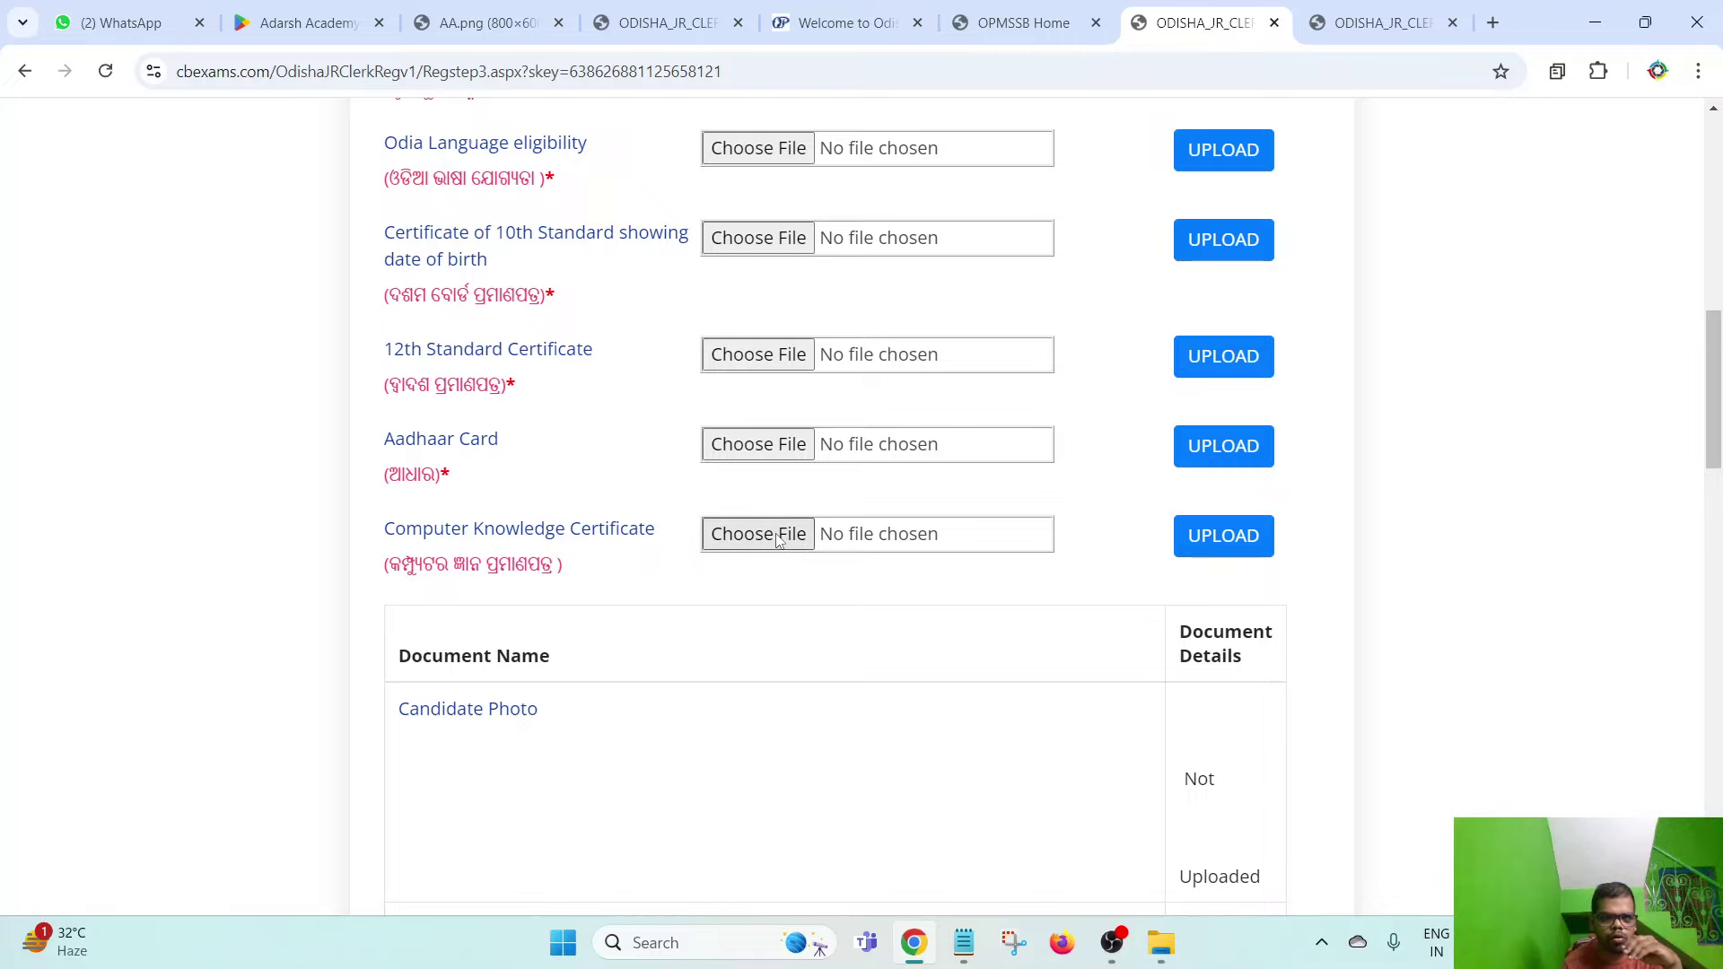
scroll(772, 543, "down", 1)
scroll(778, 539, "down", 18)
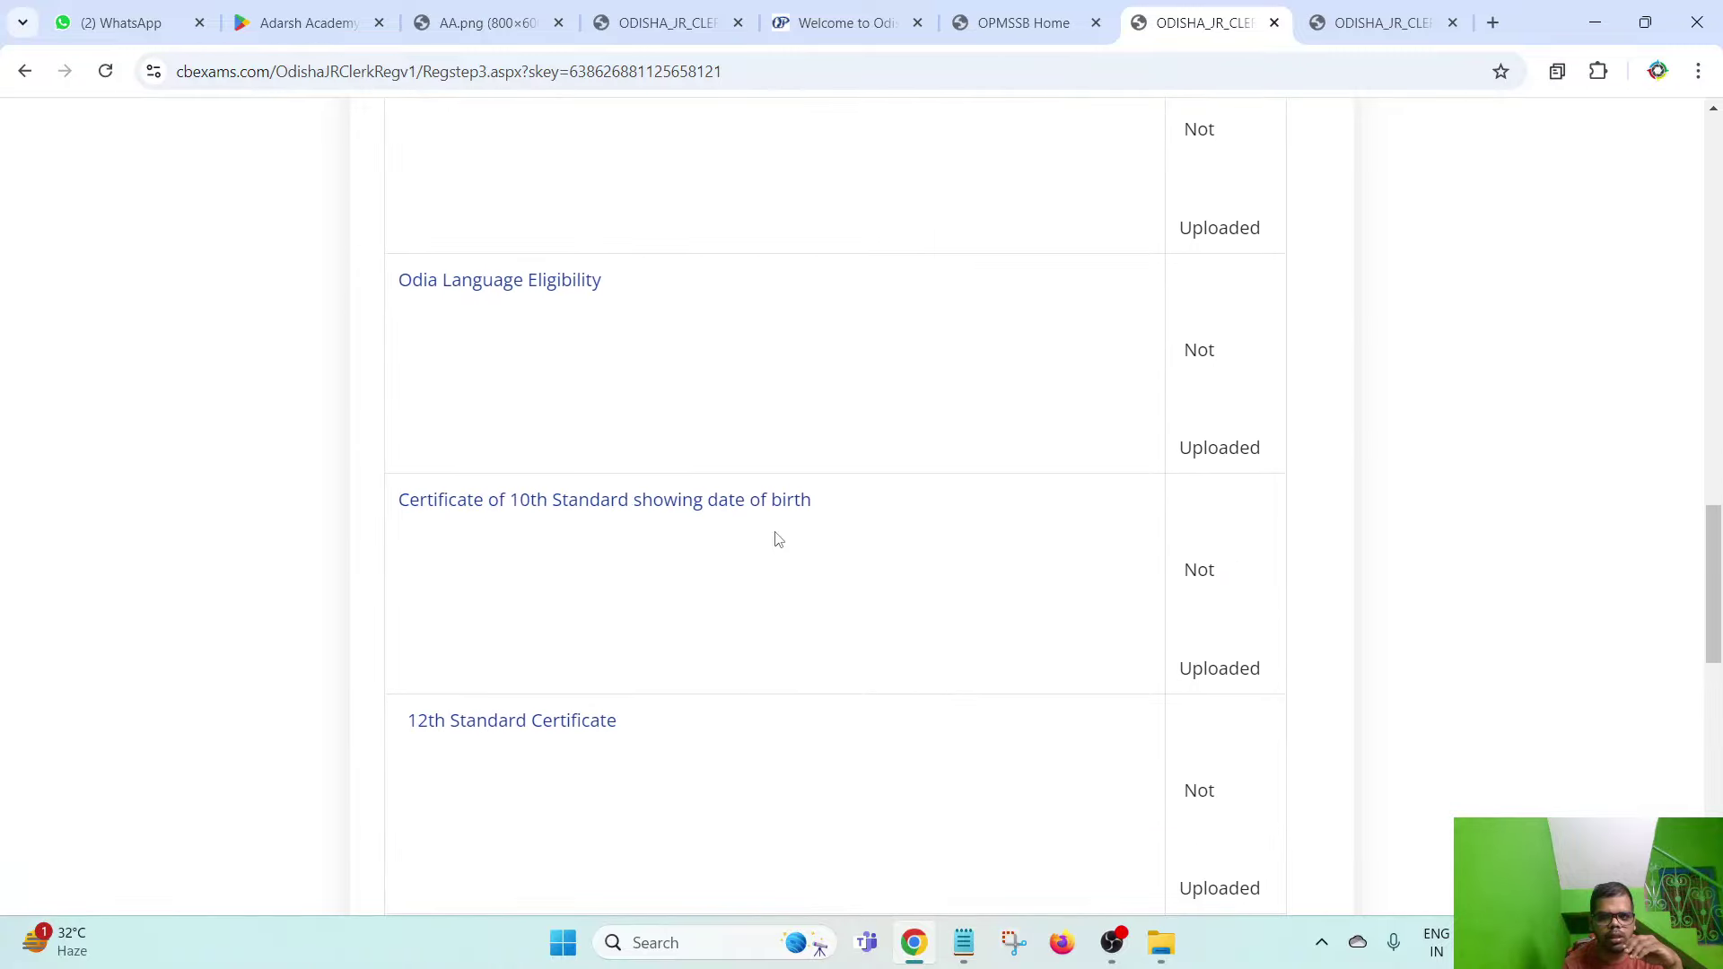
scroll(778, 538, "up", 12)
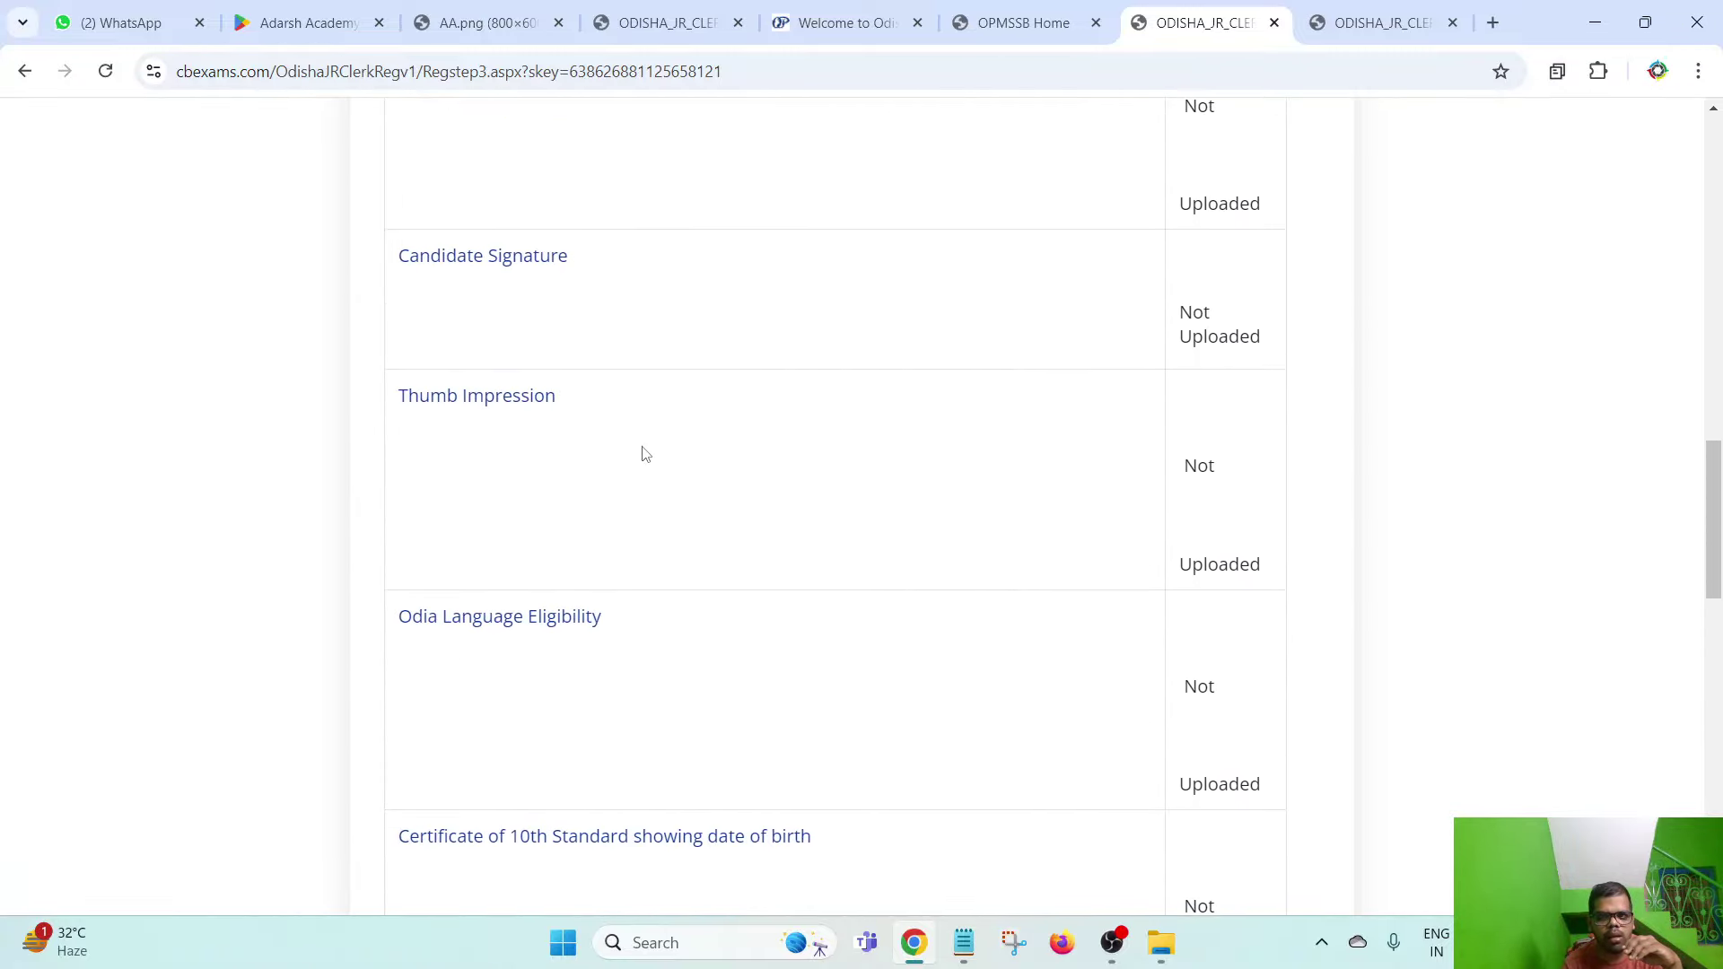
scroll(643, 454, "down", 9)
scroll(889, 474, "down", 5)
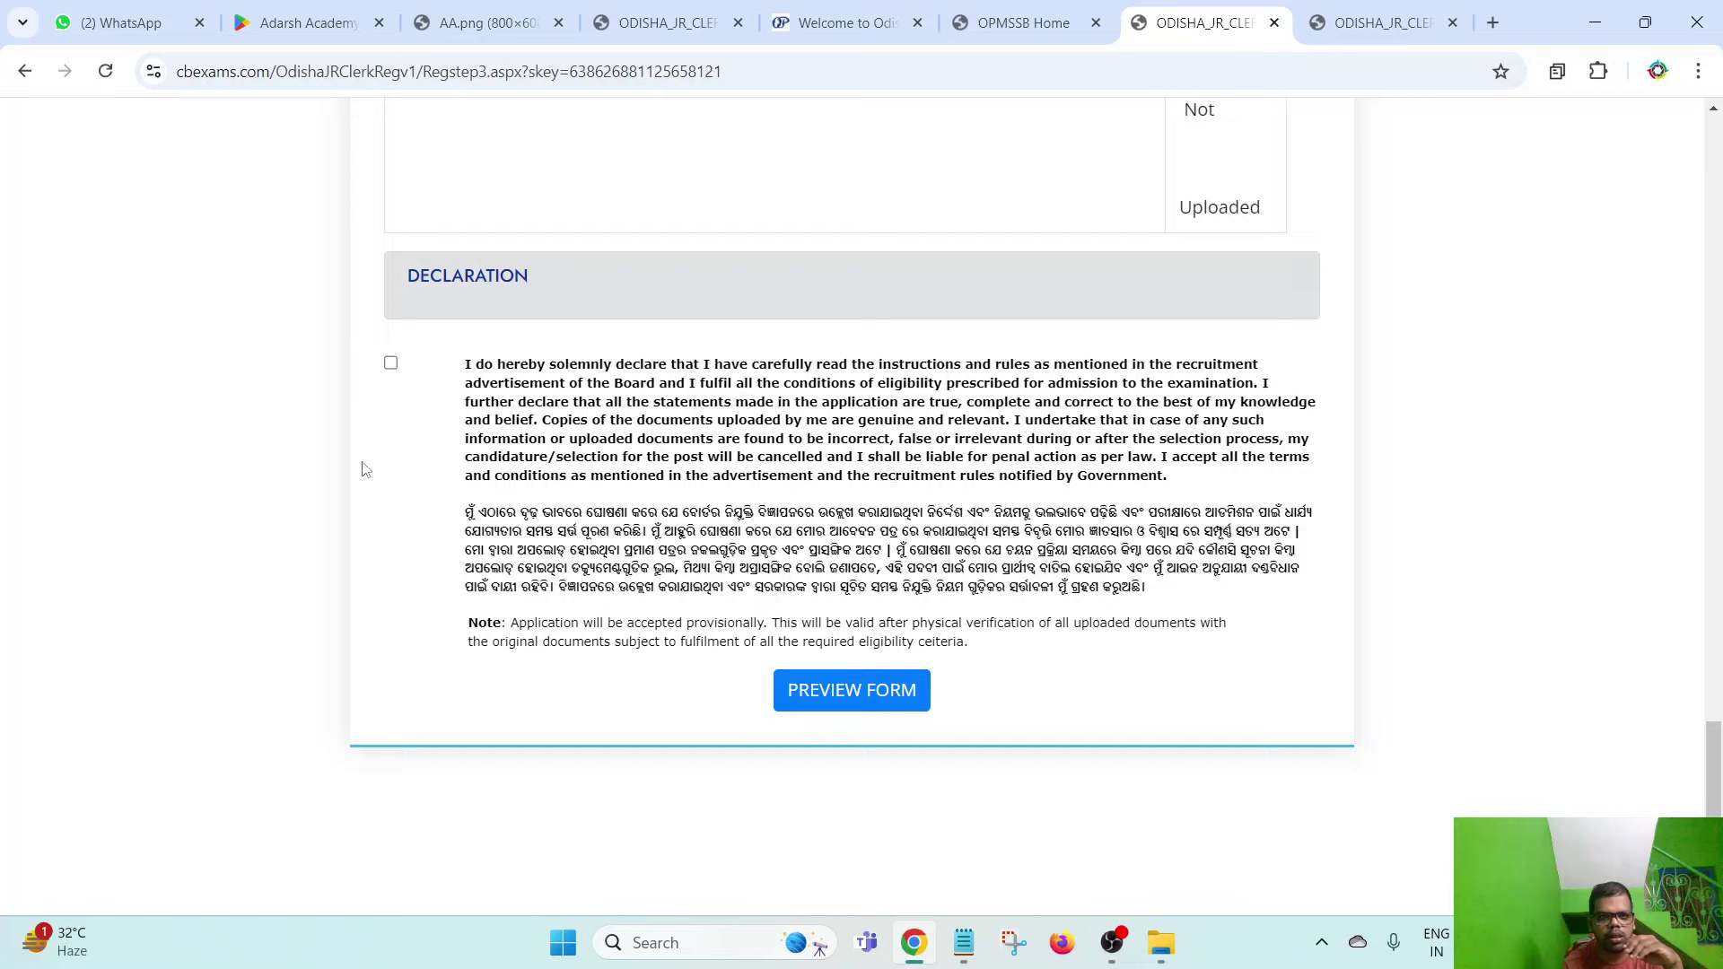
left_click(390, 364)
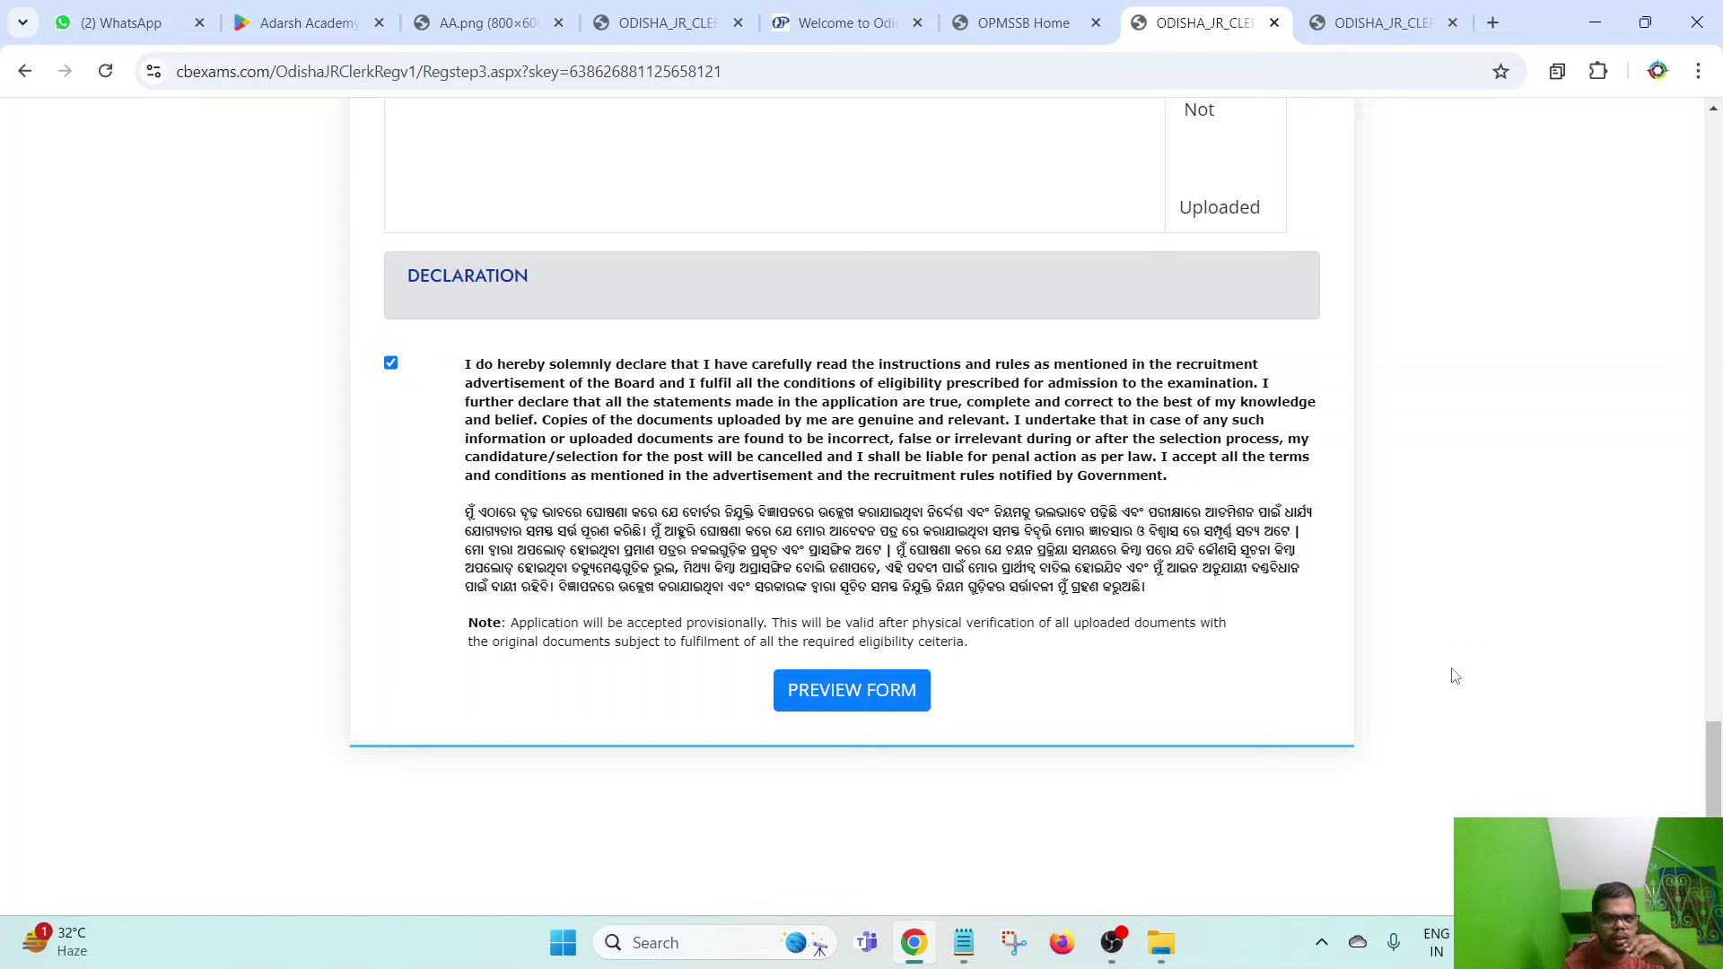
Step: Return to the upload page and review the photo, signature and thumb impression shown as uploaded
left_click(1097, 939)
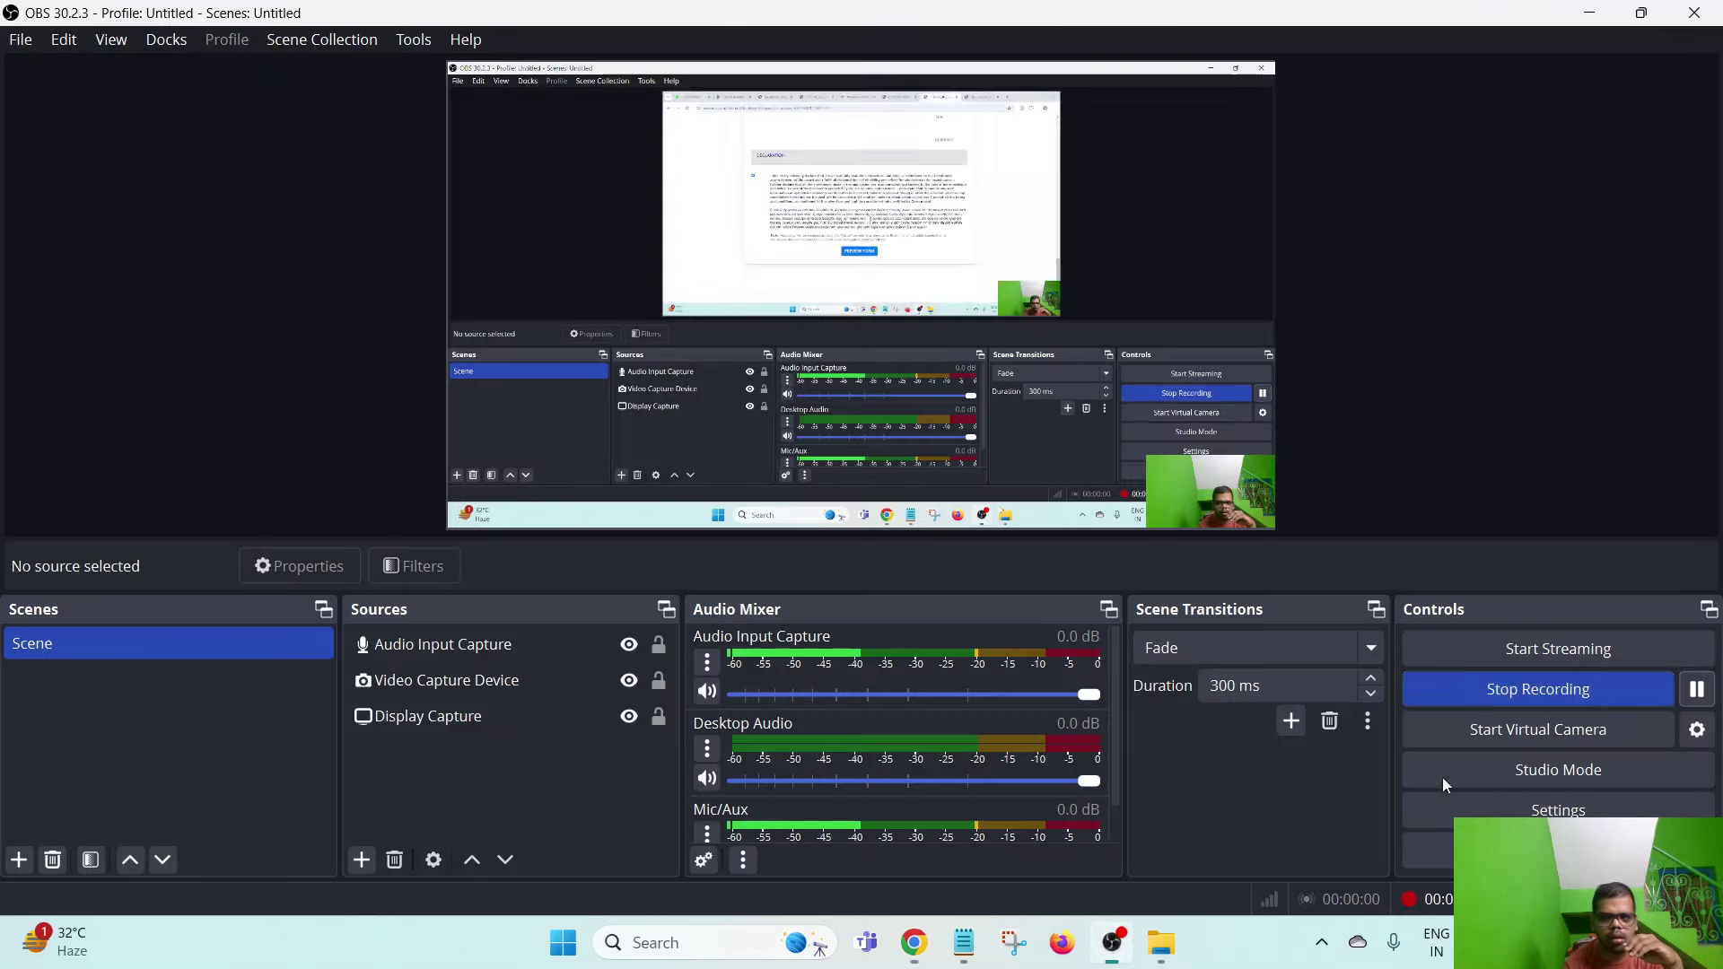
left_click(889, 942)
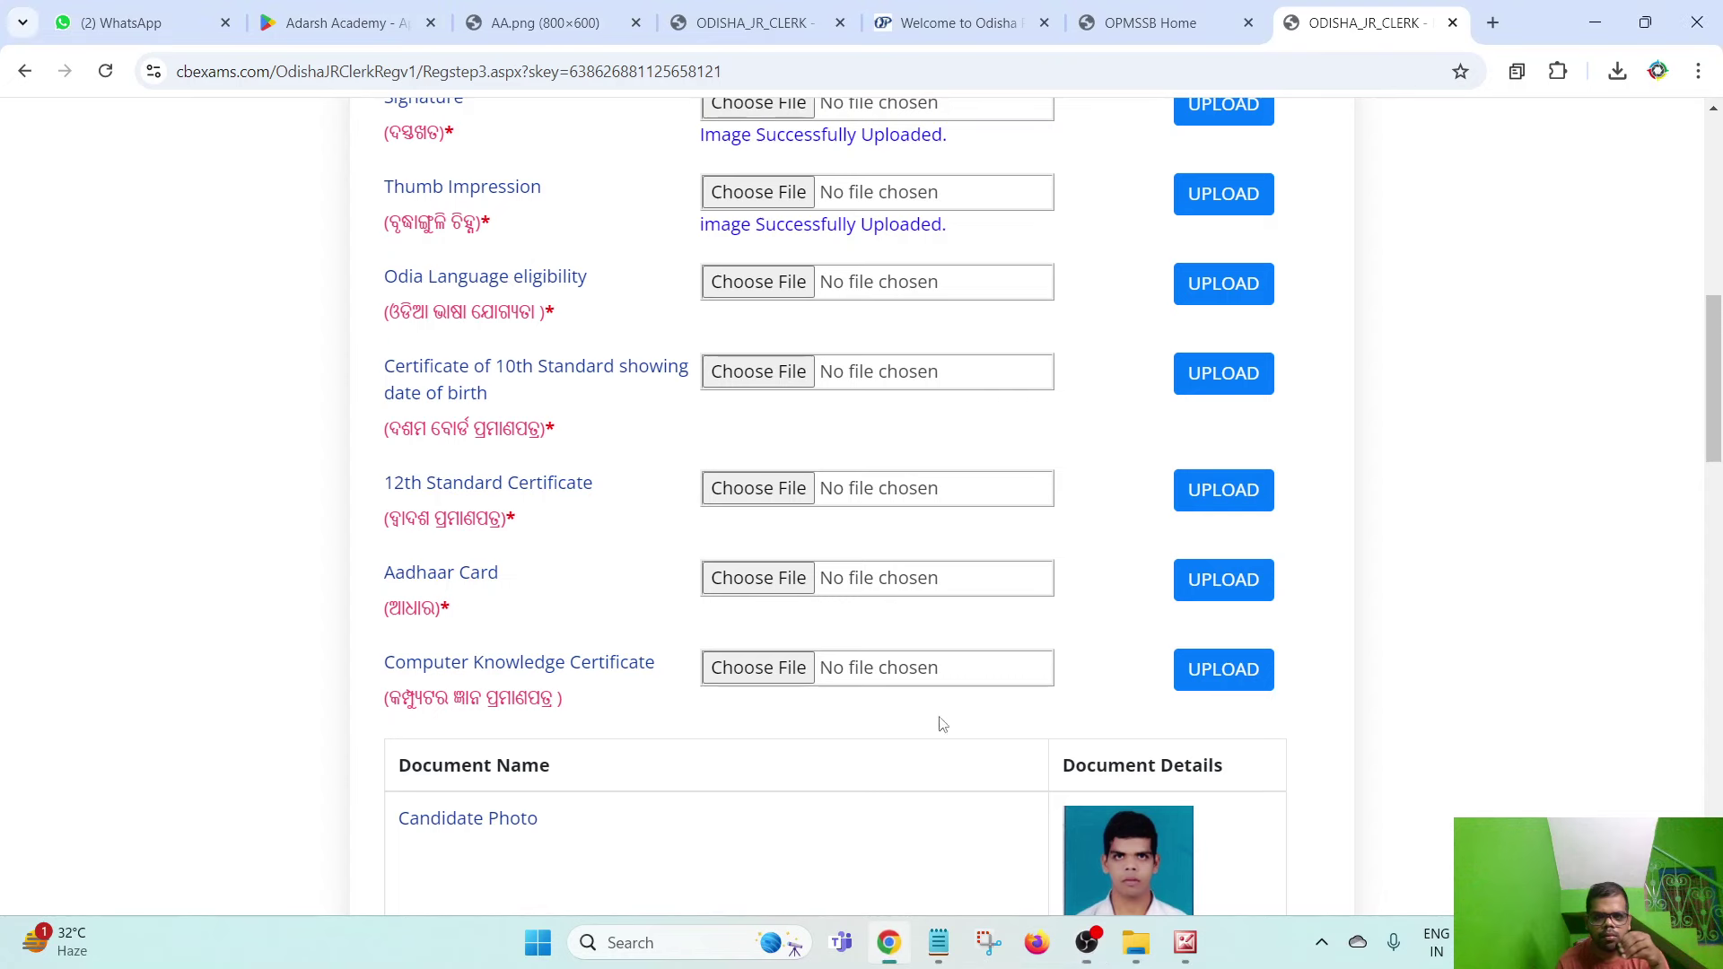
scroll(942, 723, "up", 10)
scroll(943, 623, "down", 6)
scroll(825, 534, "down", 3)
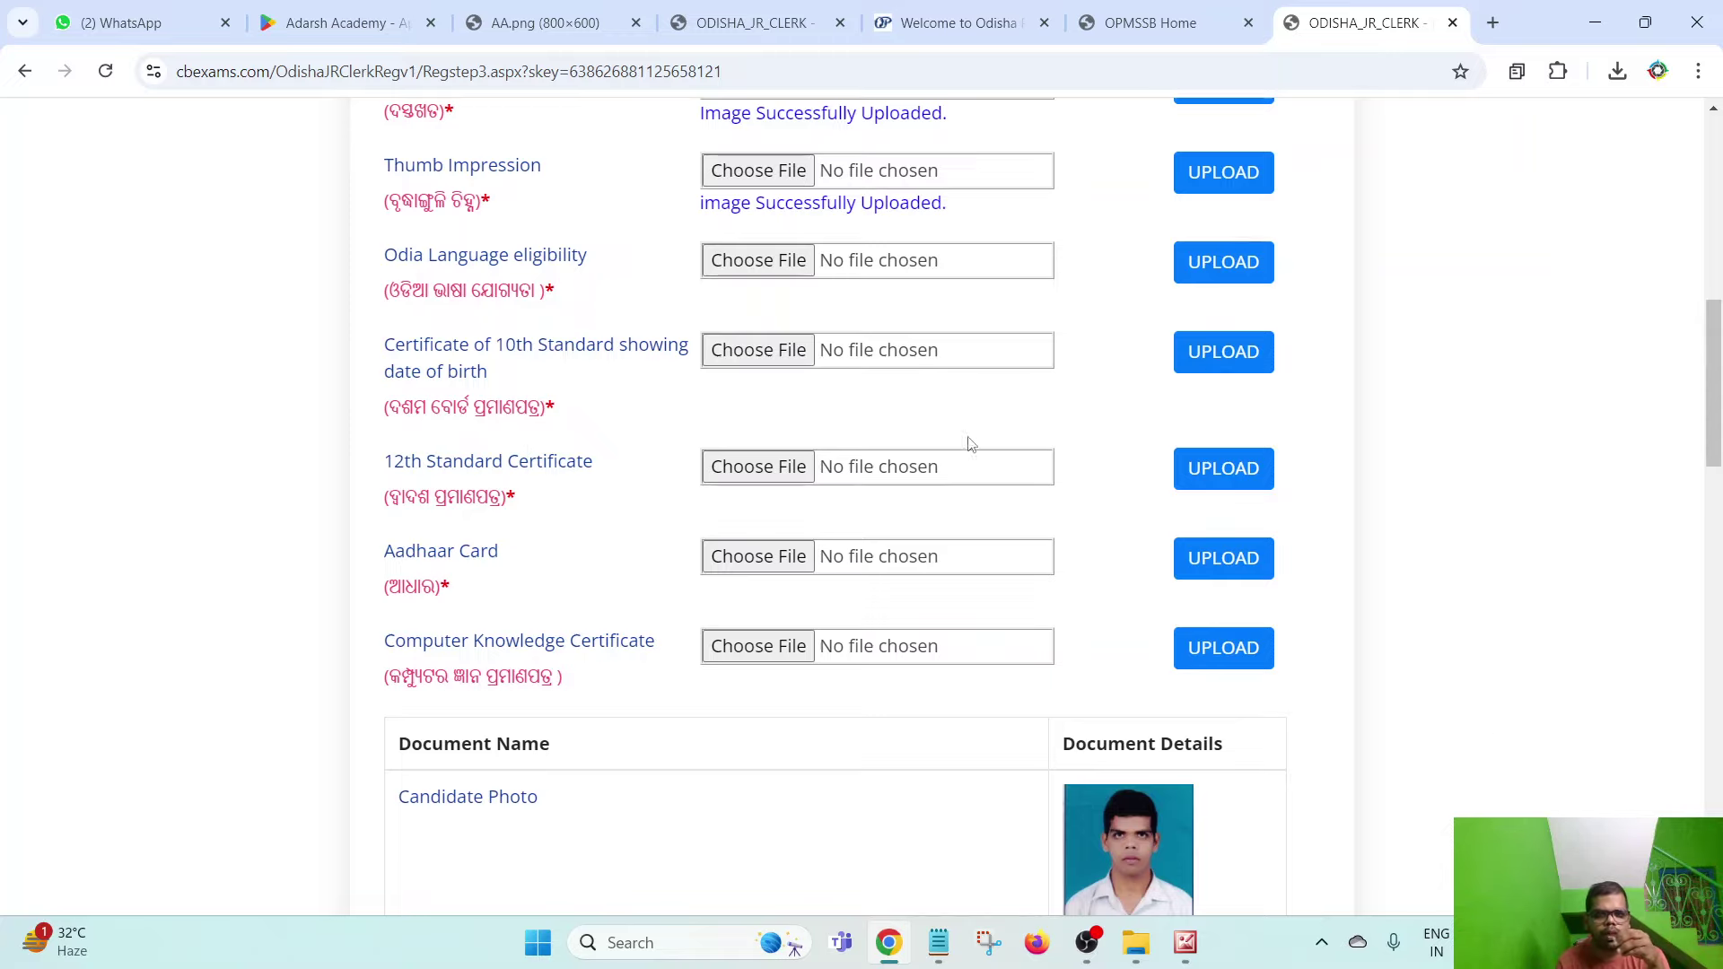
scroll(654, 442, "down", 15)
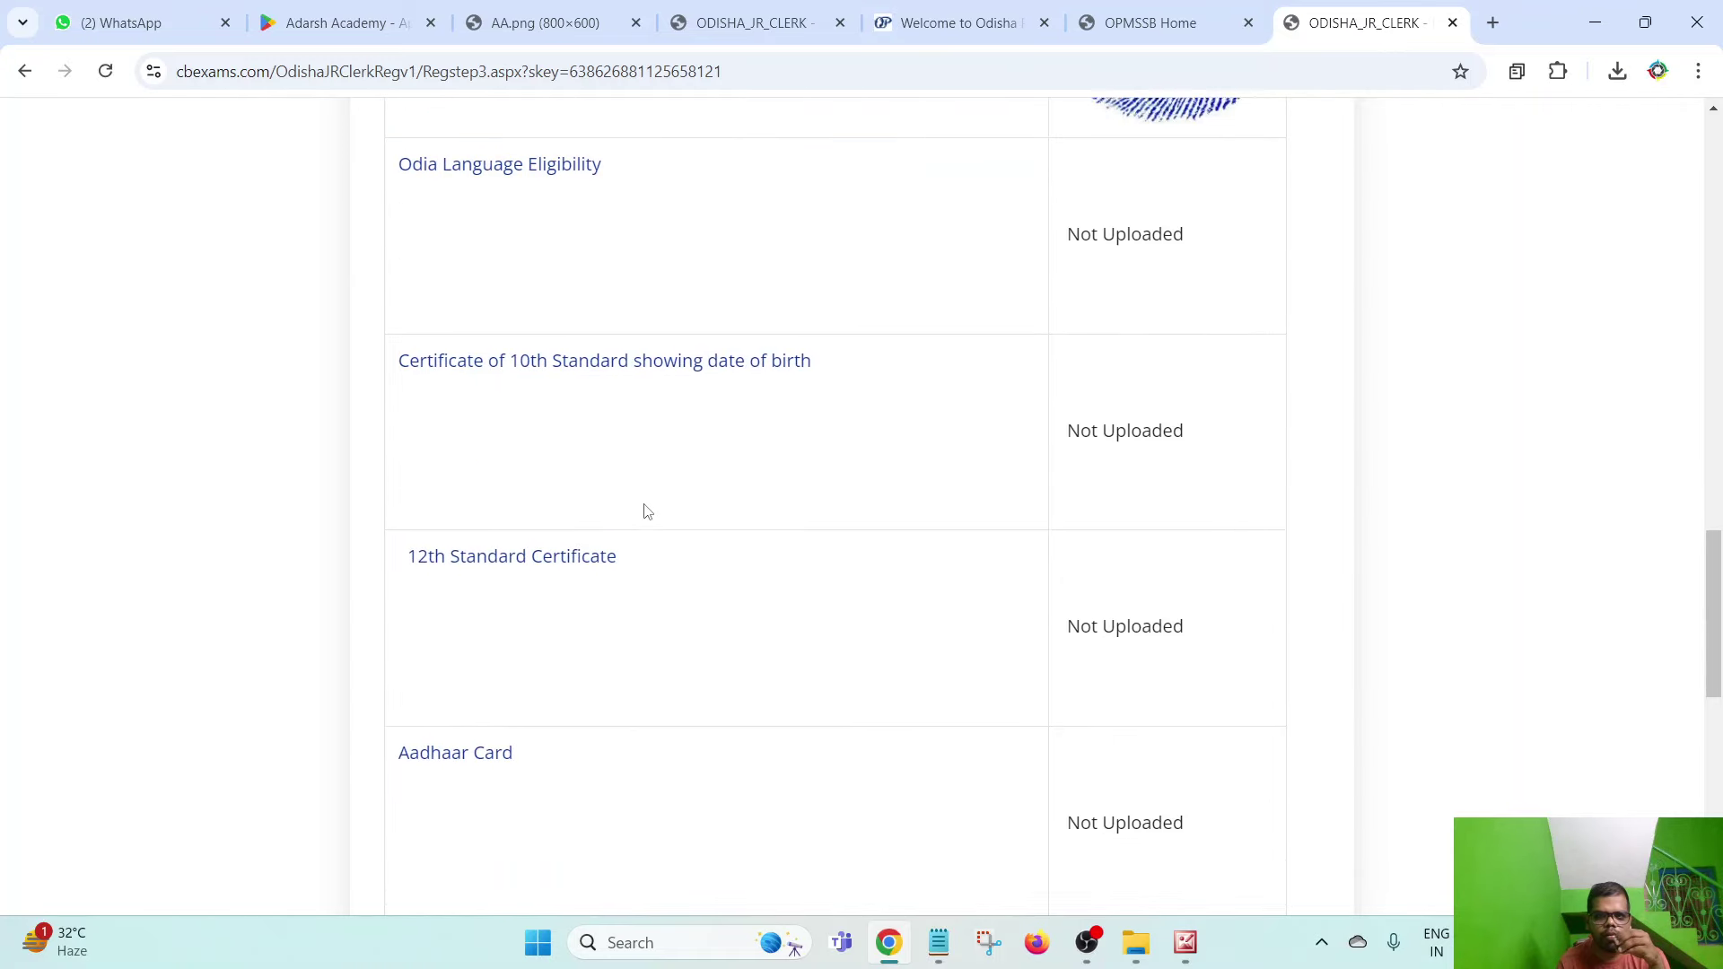